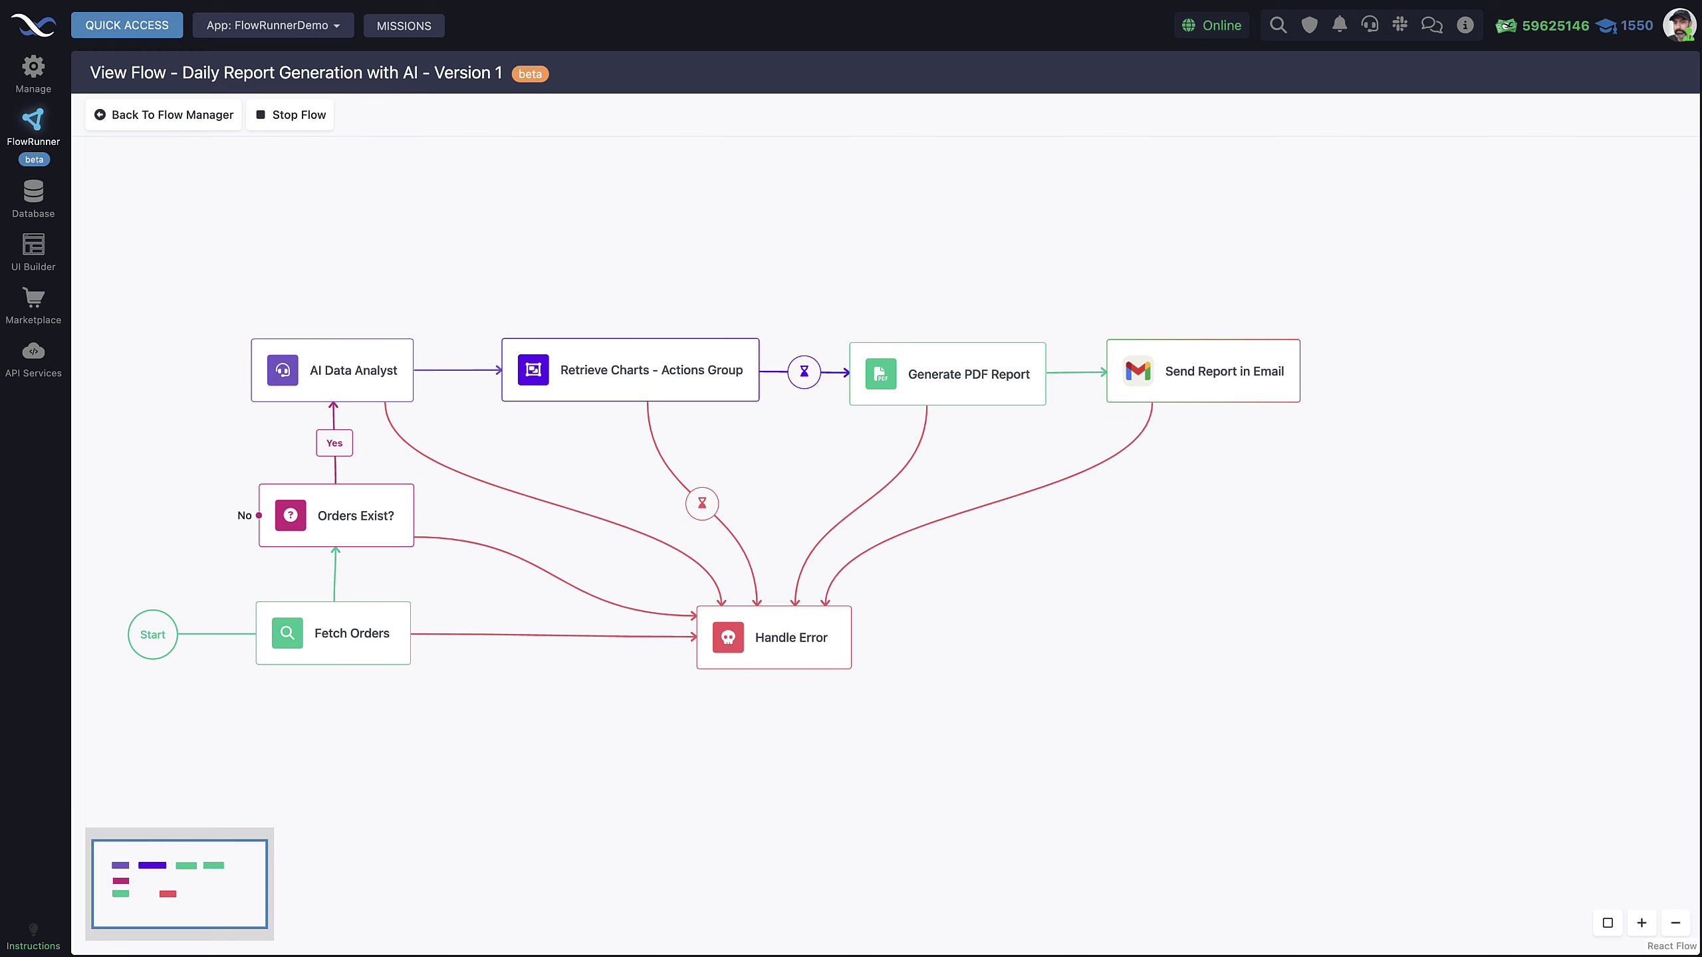
Step: Enlarge the New Daily Orders Report email window and open its attached Daily Report PDF
drag(1154, 1, 950, 112)
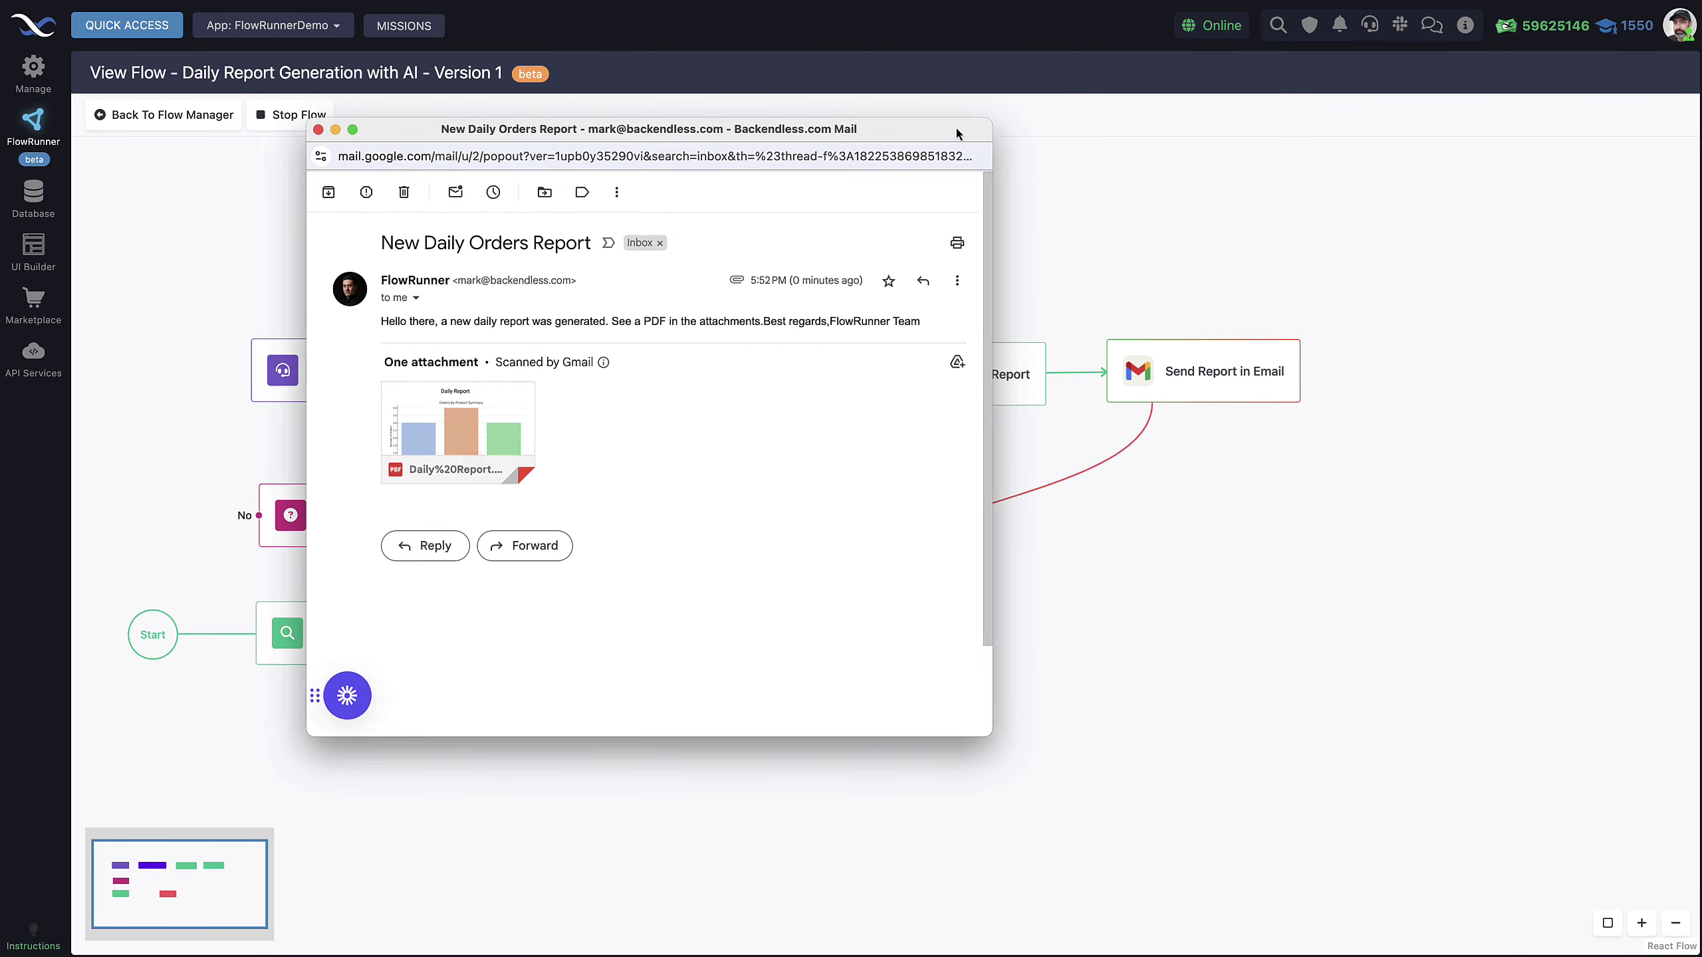
drag(991, 728, 1127, 800)
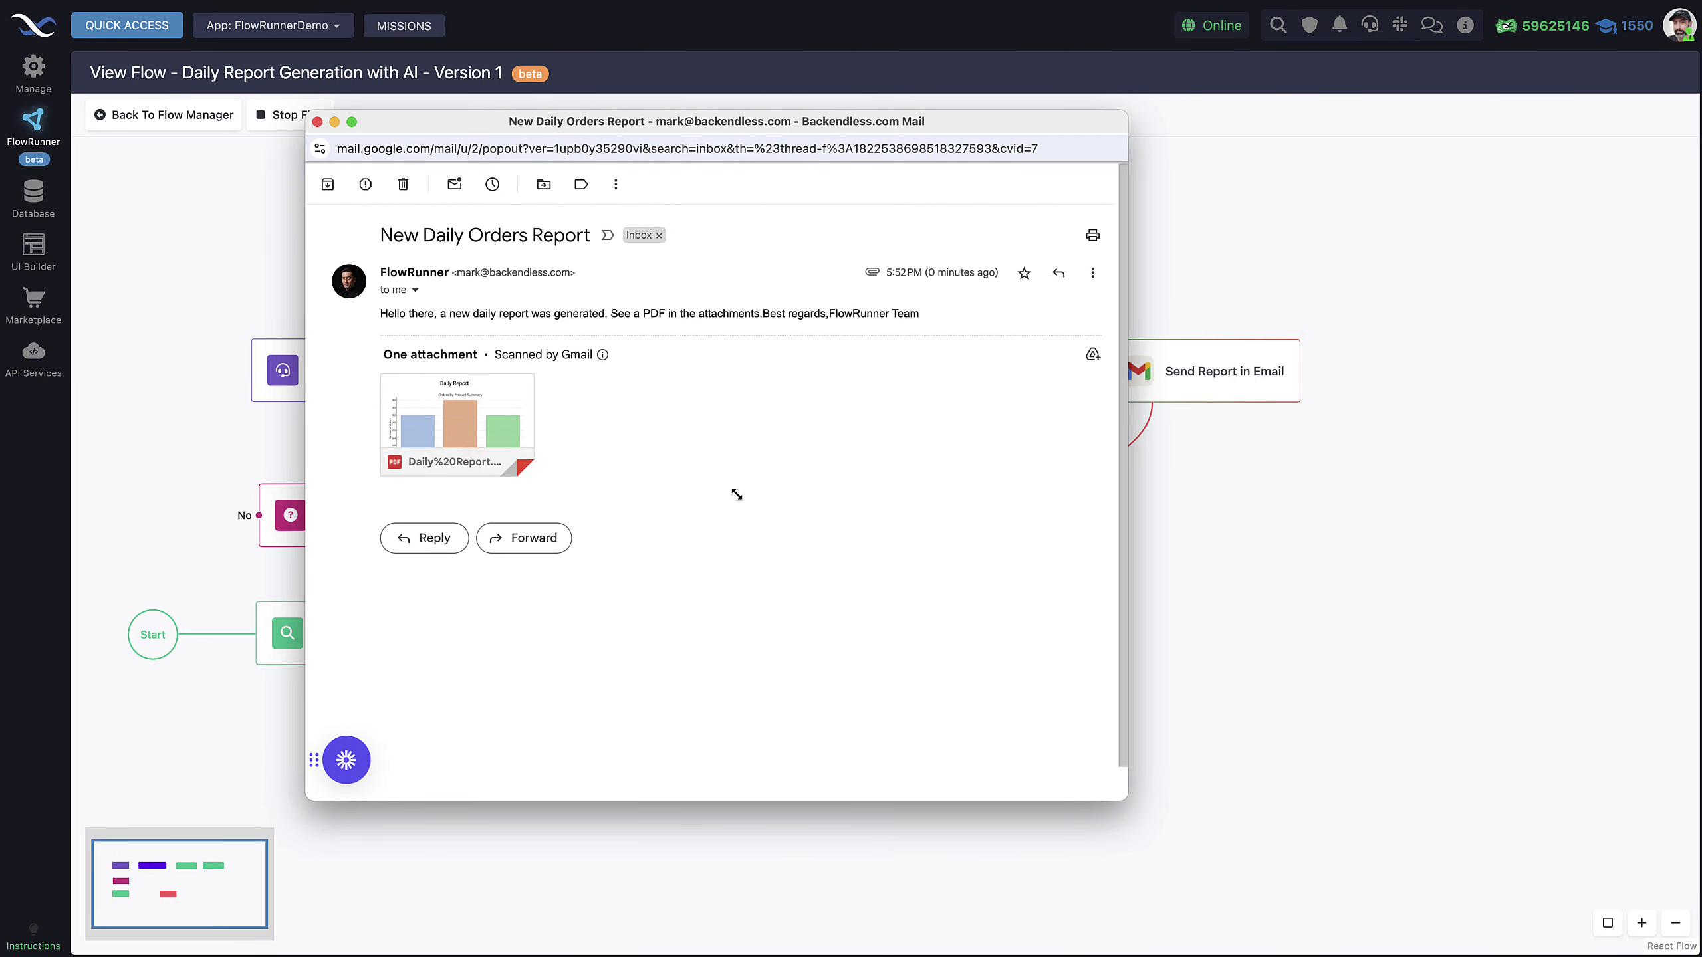
mouse_move(499, 403)
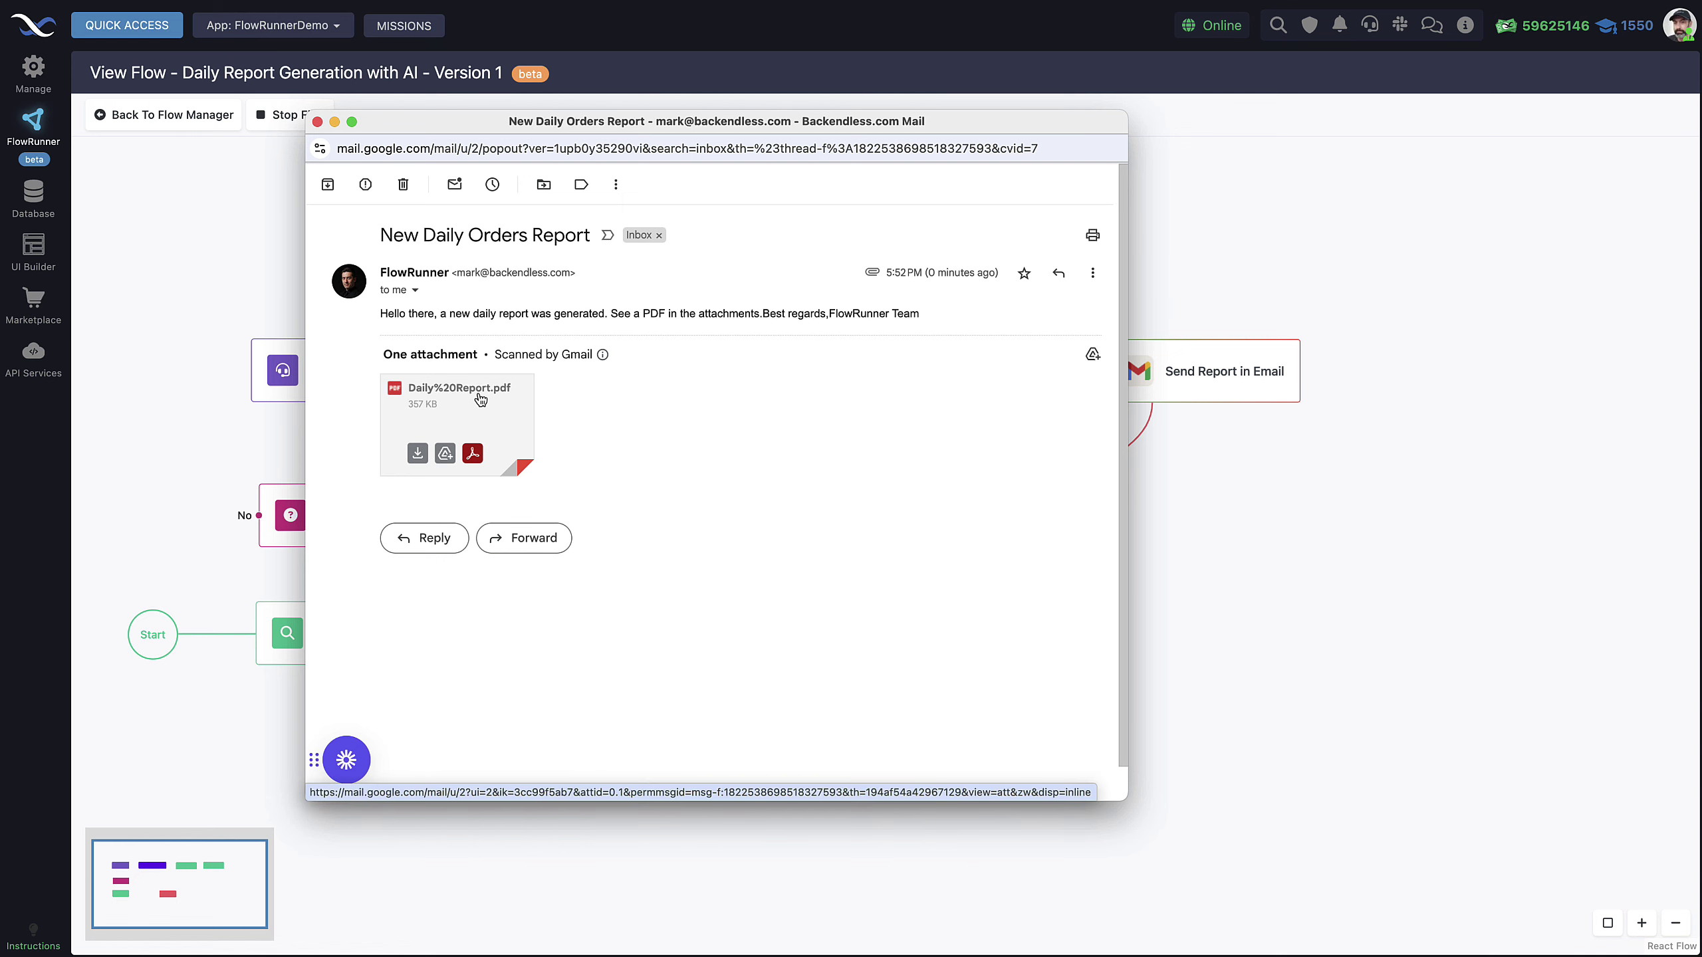
click(491, 399)
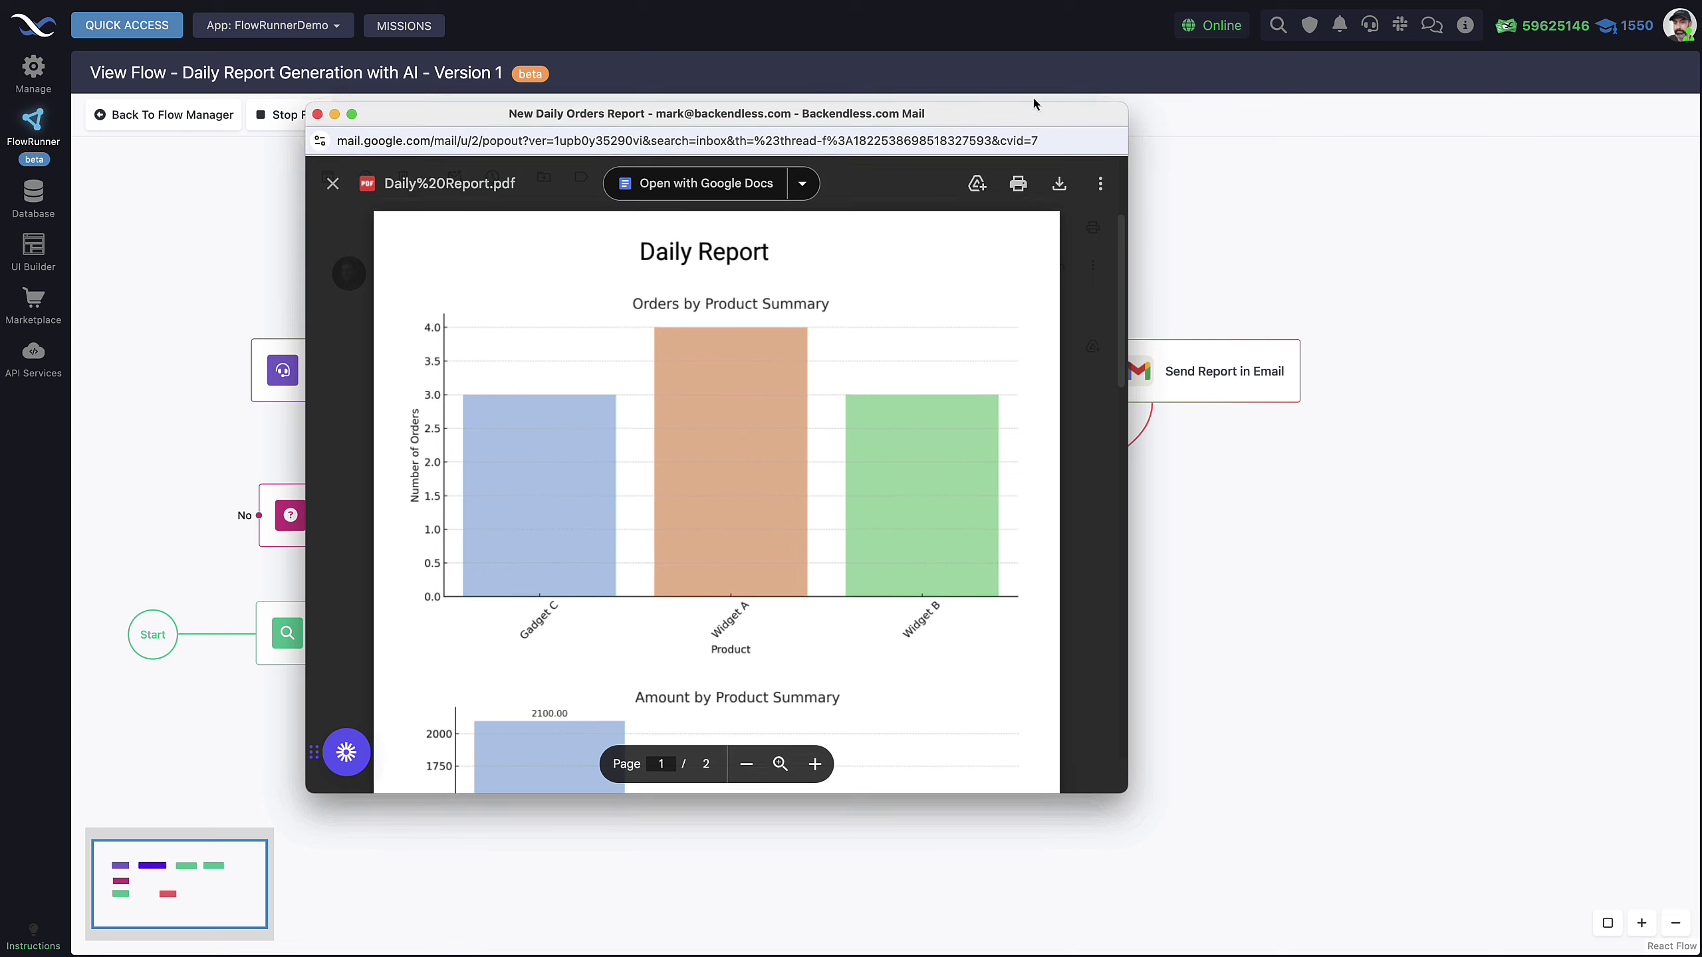
Step: Examine the product and salesperson charts on both pages of the Daily Report PDF in an enlarged window, and close the email window
drag(1032, 128, 1050, 34)
drag(1144, 706, 1468, 905)
scroll(978, 421, down, 10)
scroll(978, 421, up, 10)
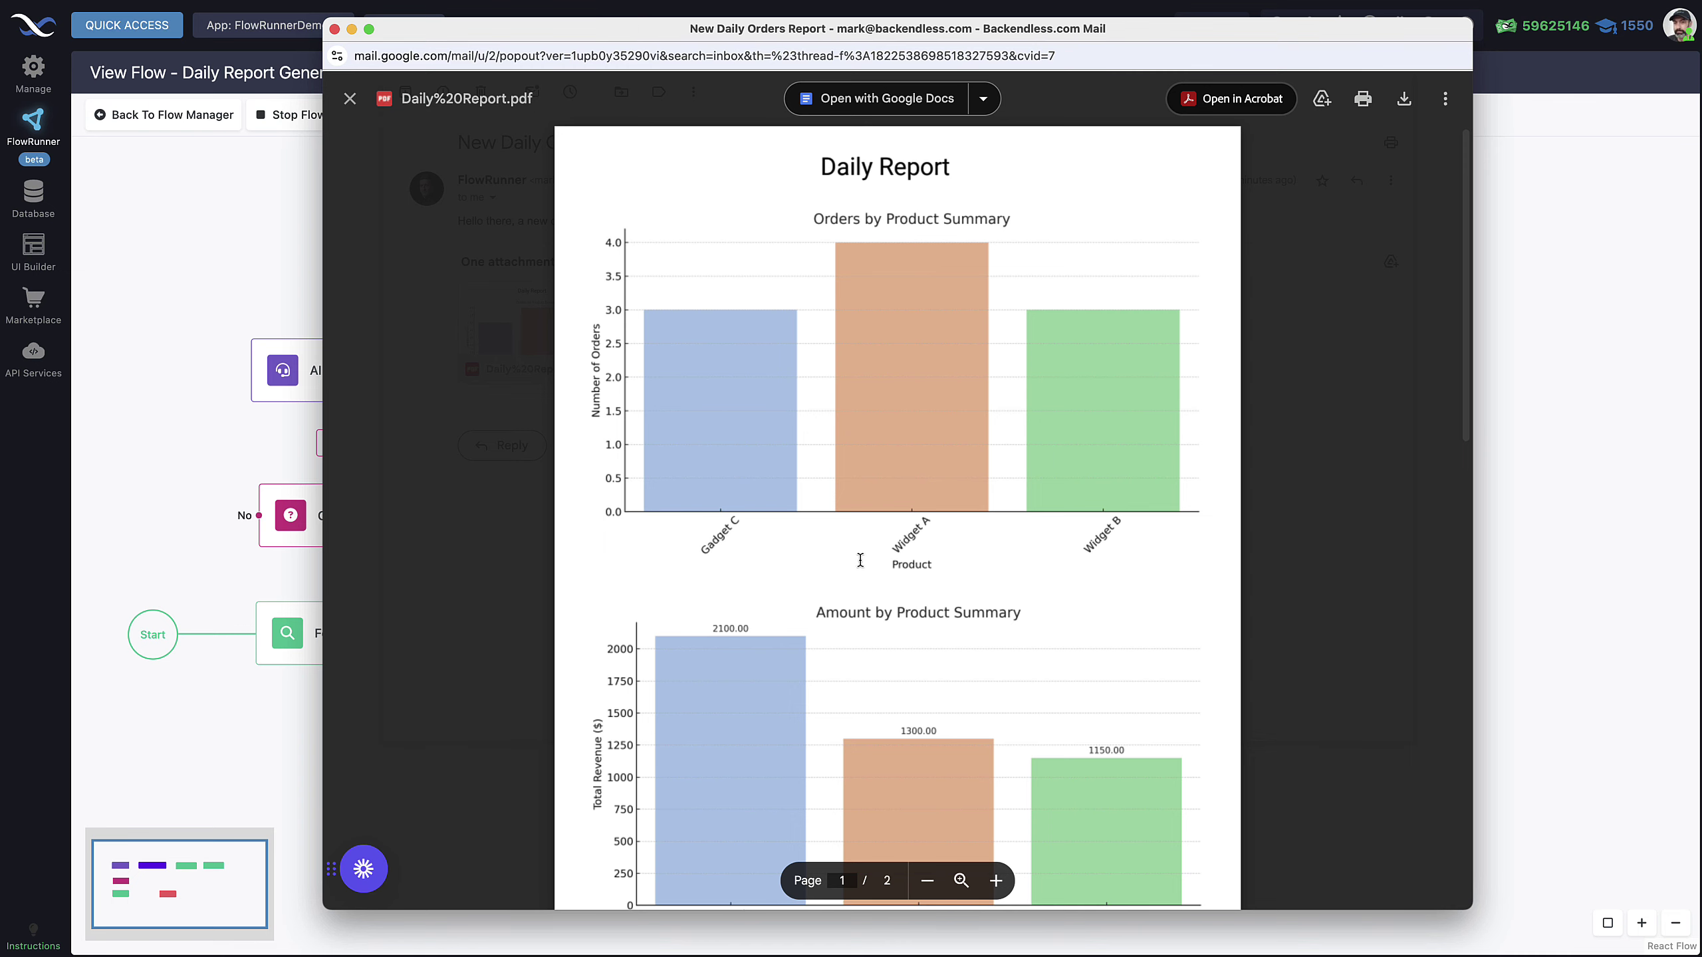
scroll(945, 470, down, 5)
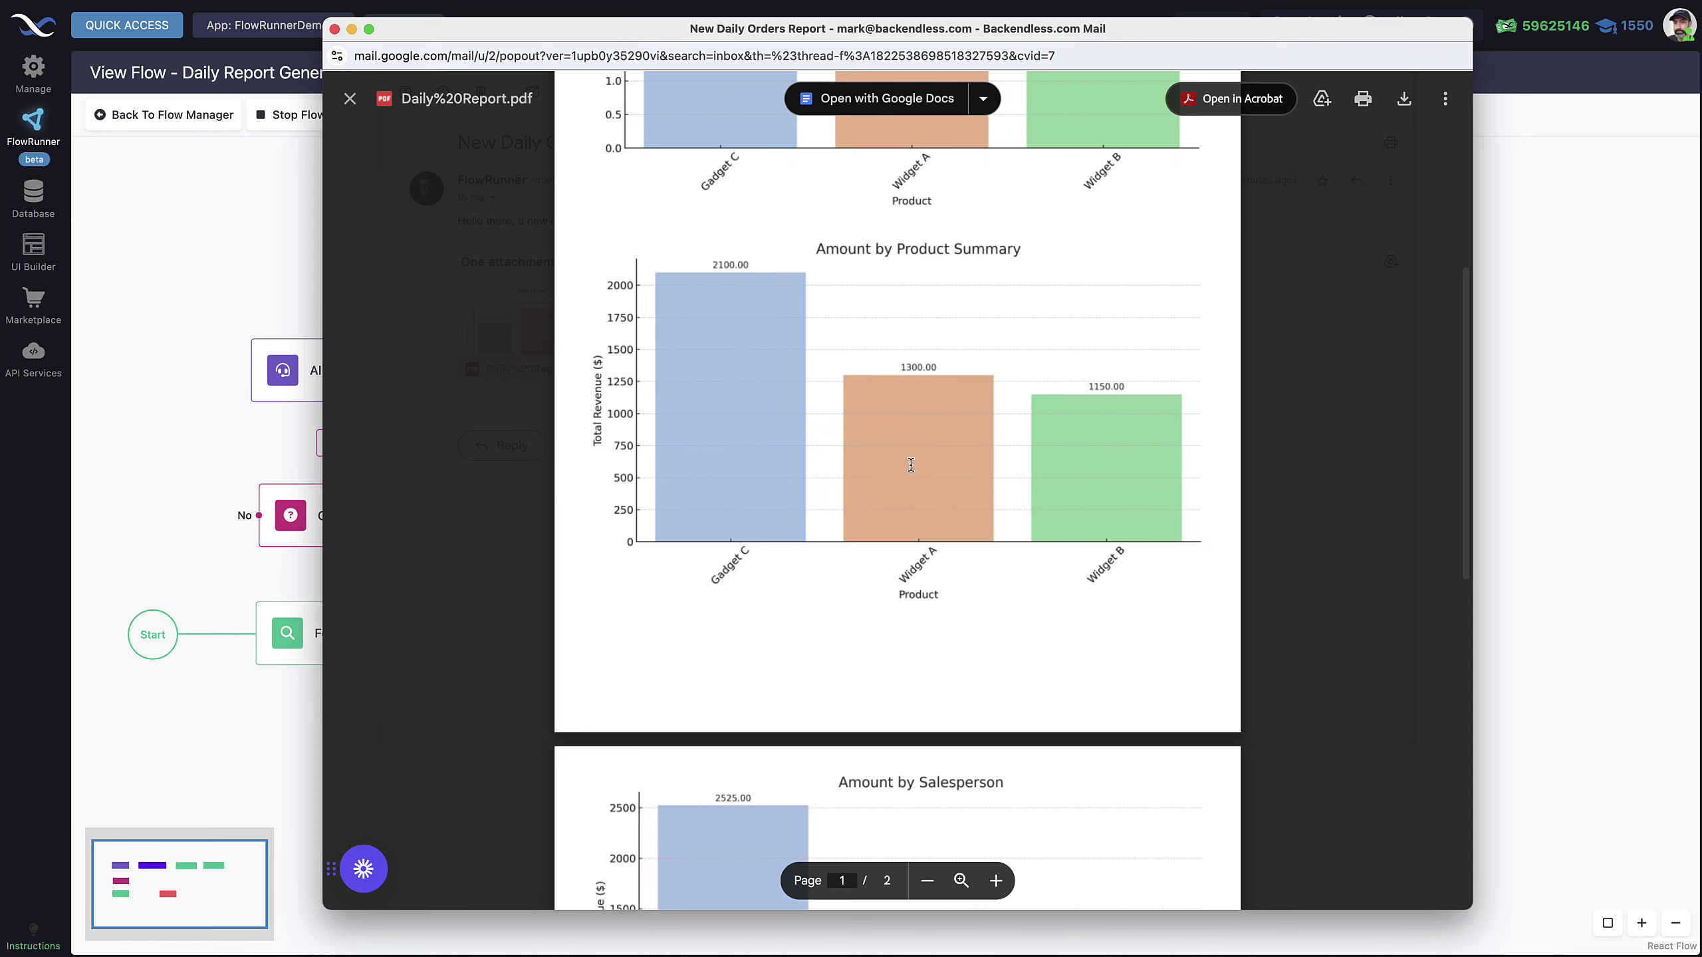
scroll(911, 464, down, 4)
scroll(910, 464, down, 1)
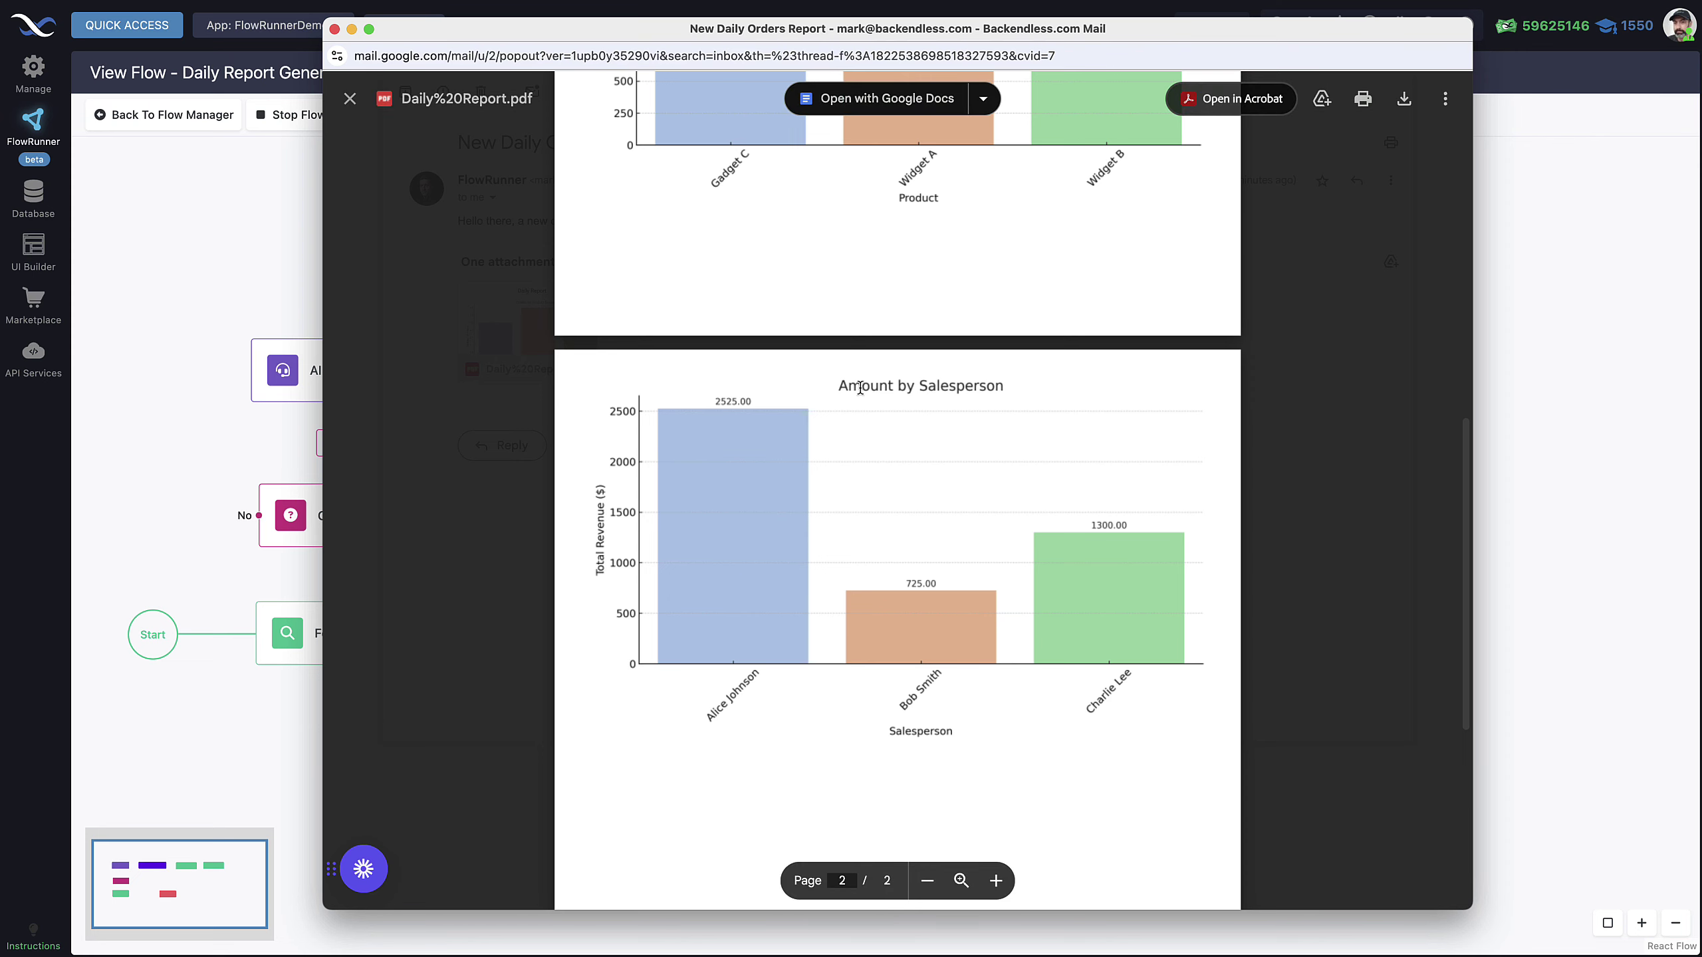
drag(1470, 908, 1415, 863)
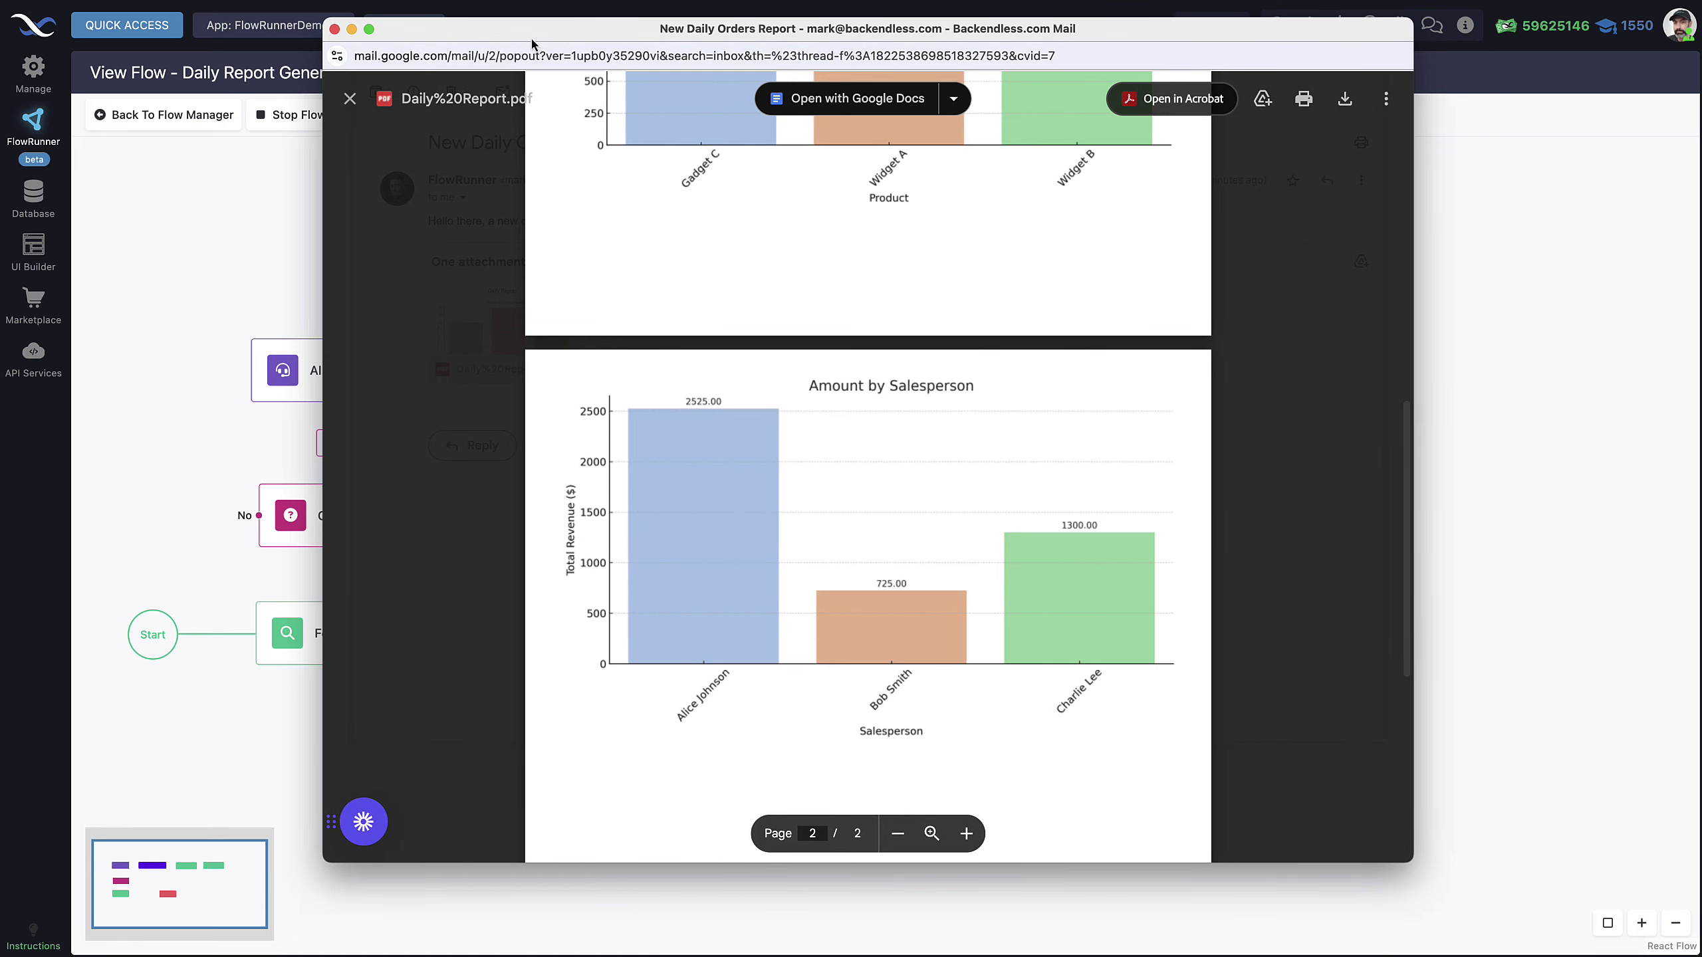
mouse_move(540, 32)
mouse_down()
mouse_move(590, 0)
mouse_move(570, 0)
mouse_move(550, 41)
mouse_up()
scroll(648, 484, down, 8)
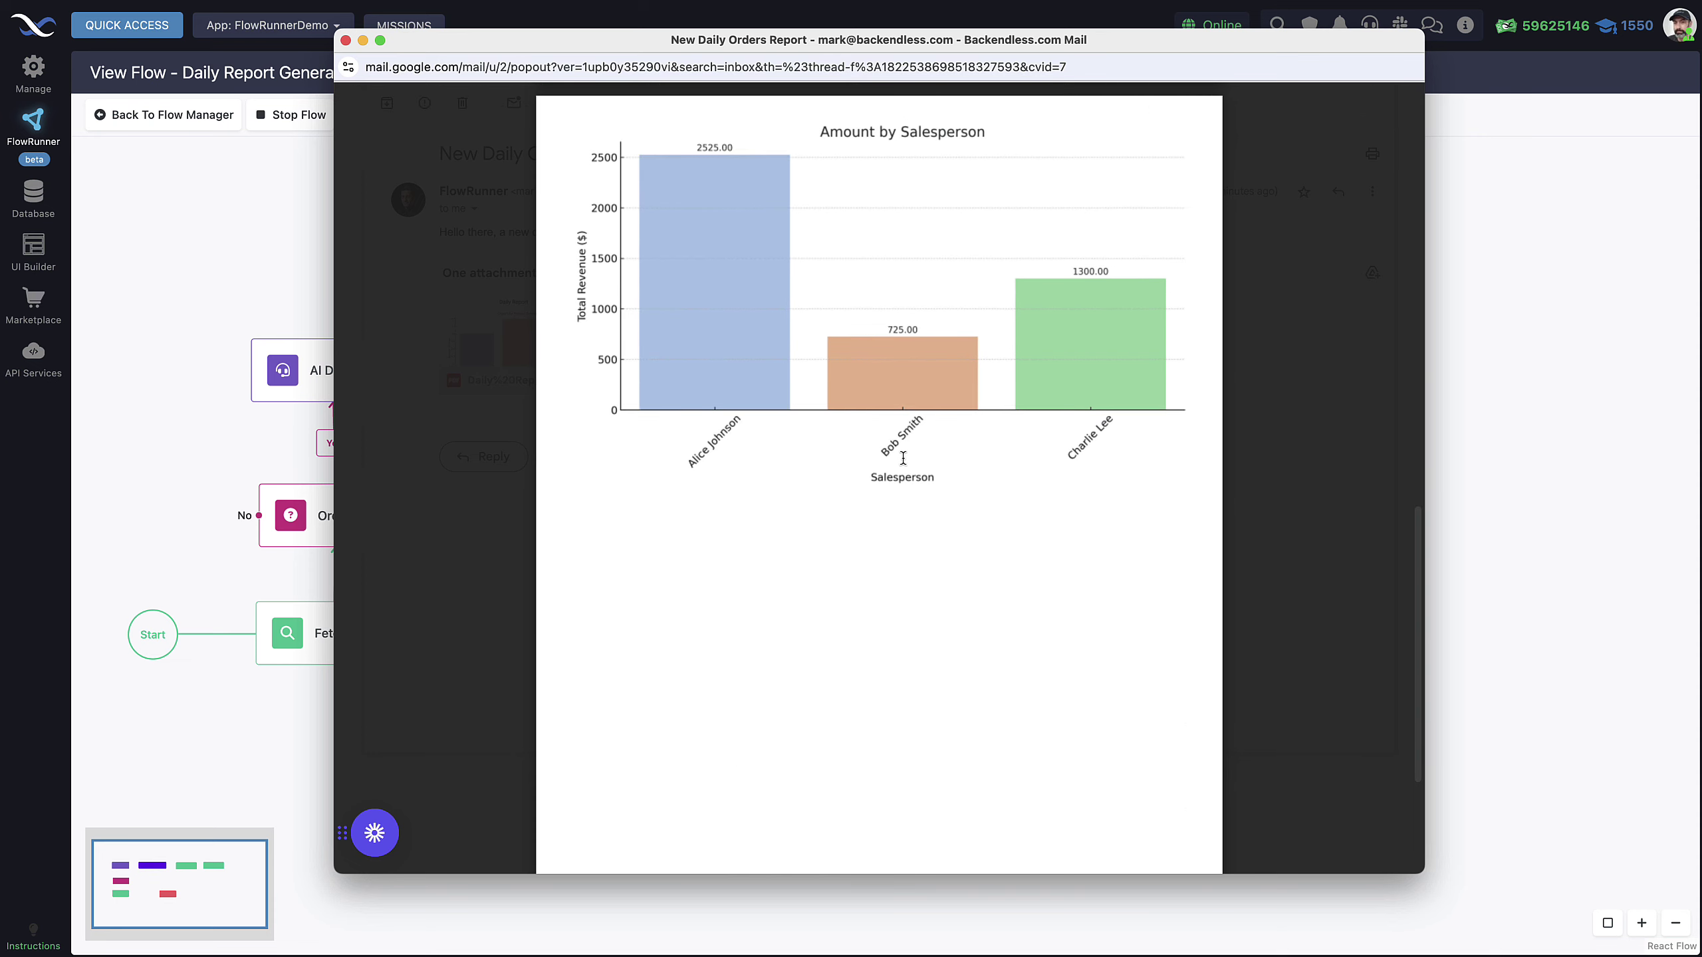
key(super+w)
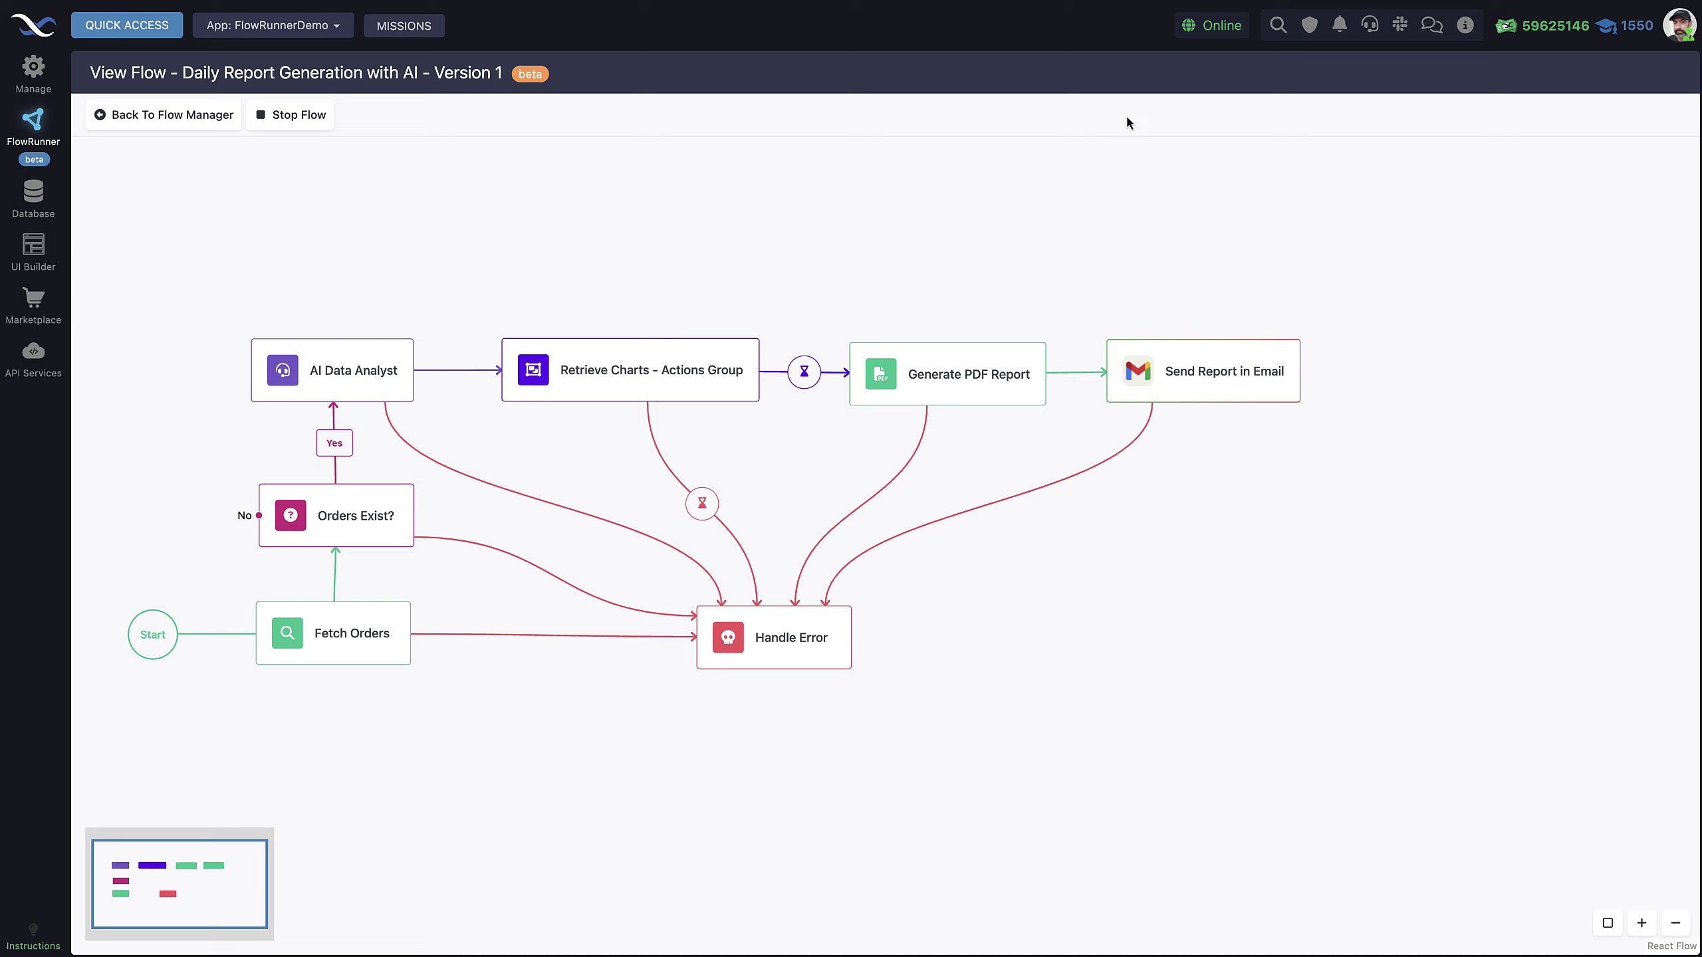
Step: Stop the Daily Report Generation with AI flow, open the Fetch Orders block's settings and dismiss the analytics data notice
click(274, 115)
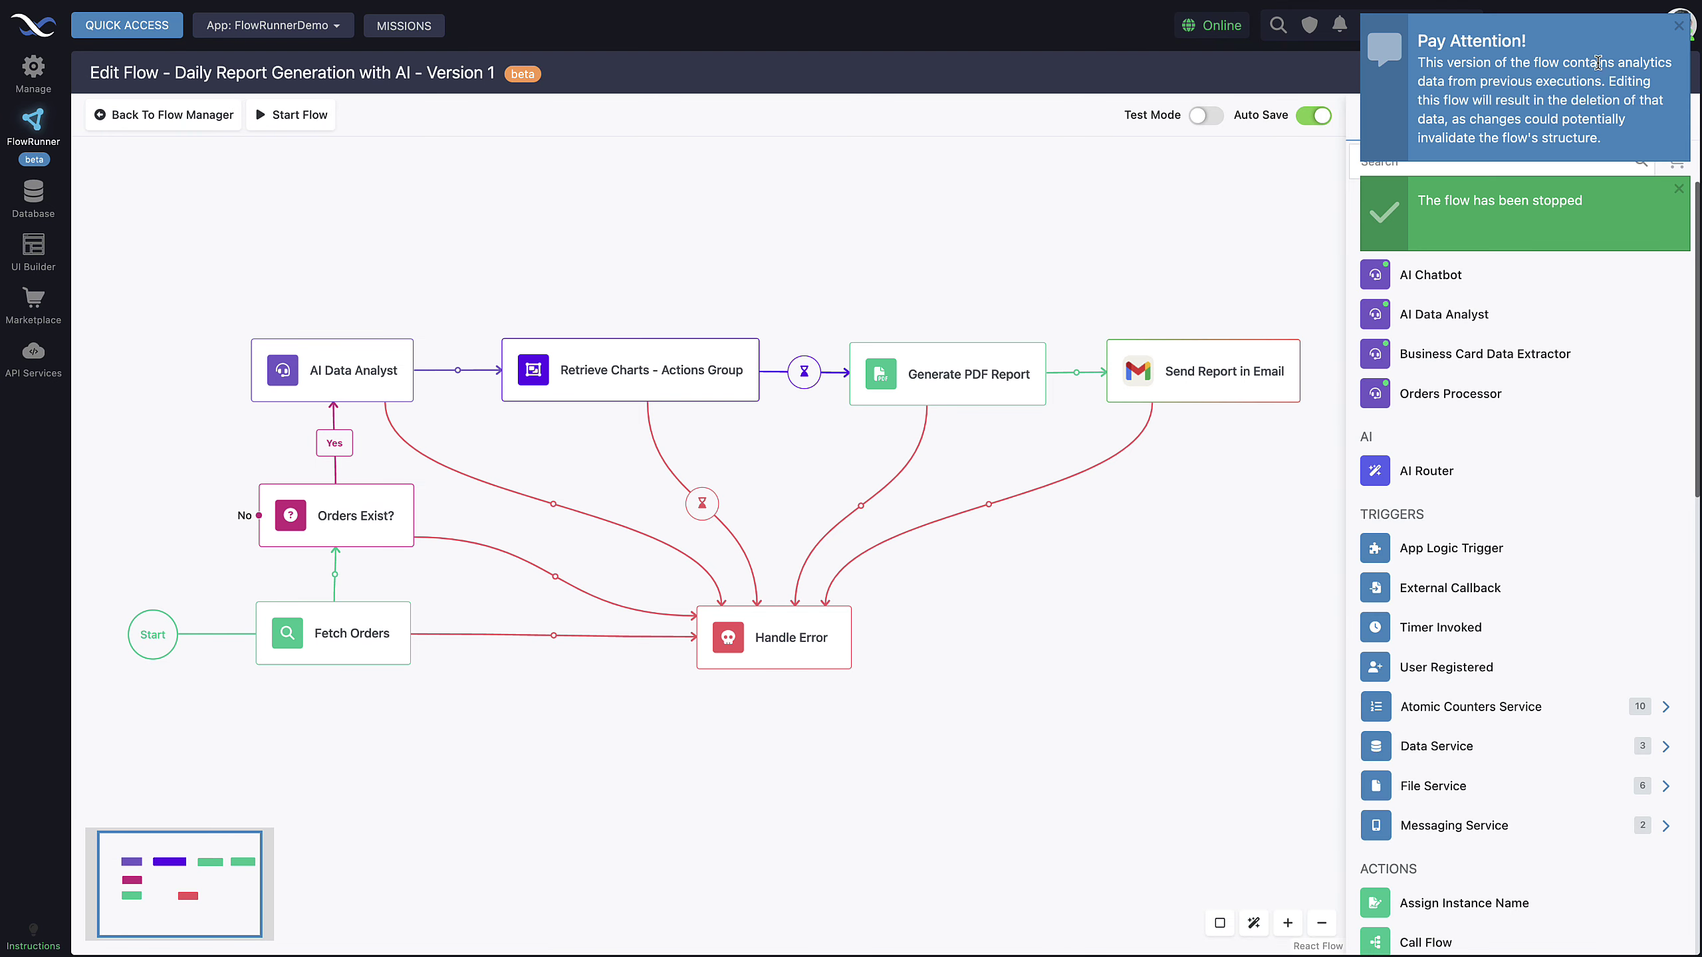
drag(744, 277, 744, 231)
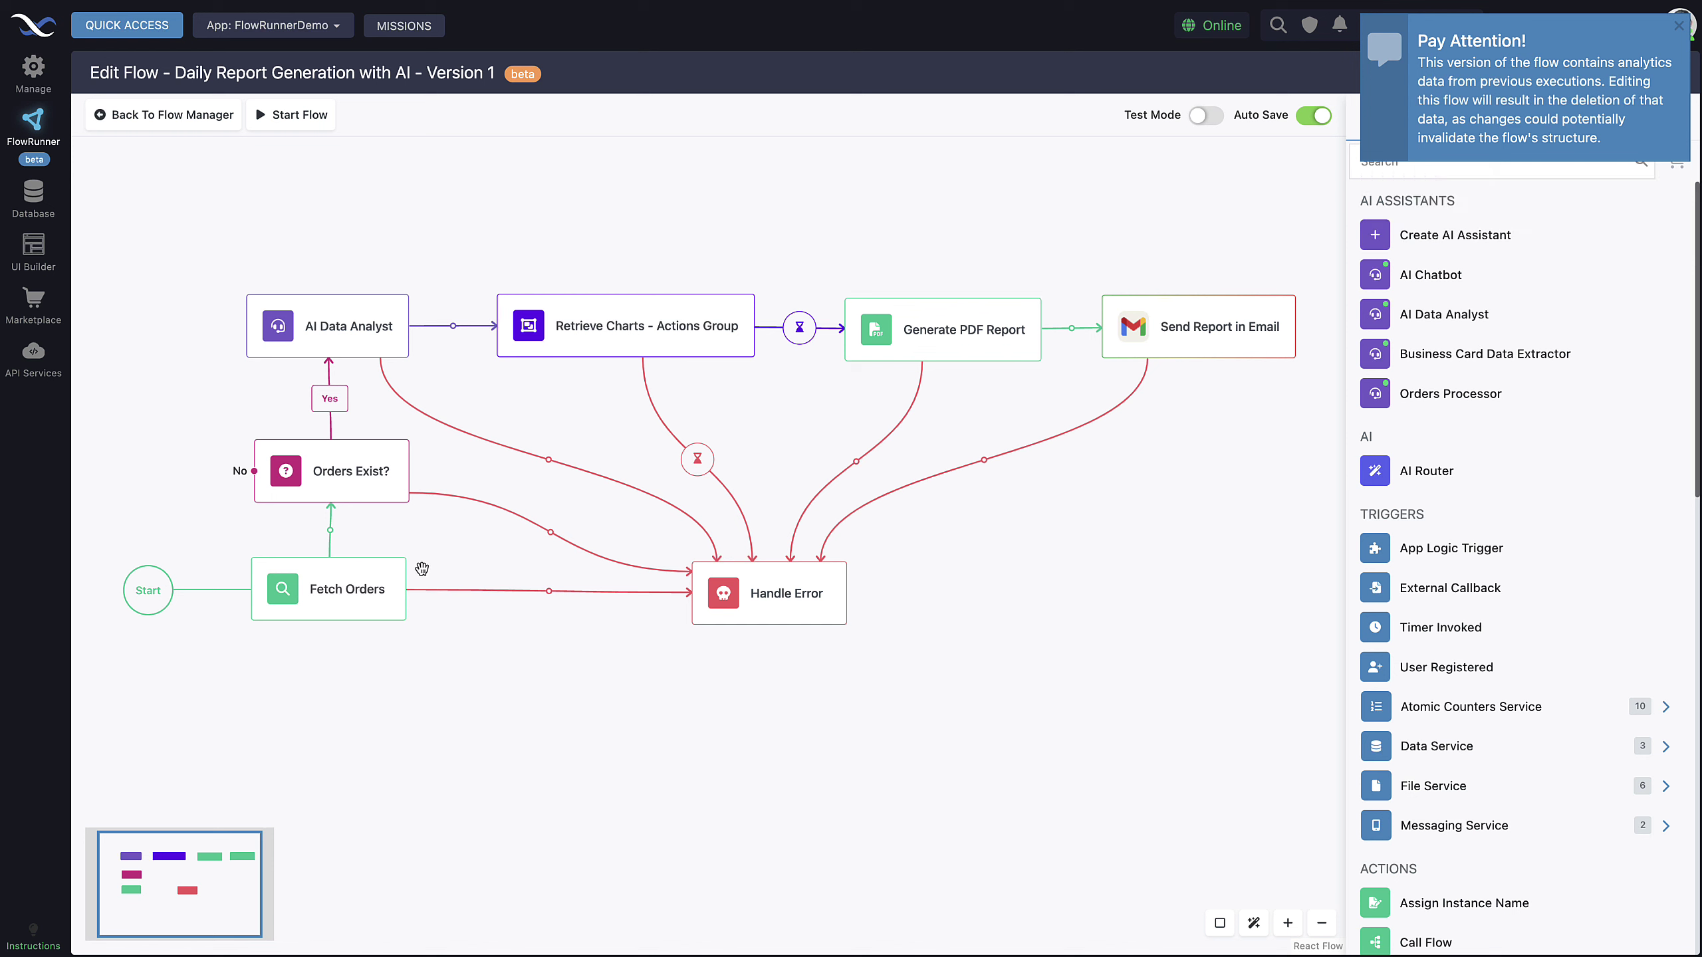
click(345, 593)
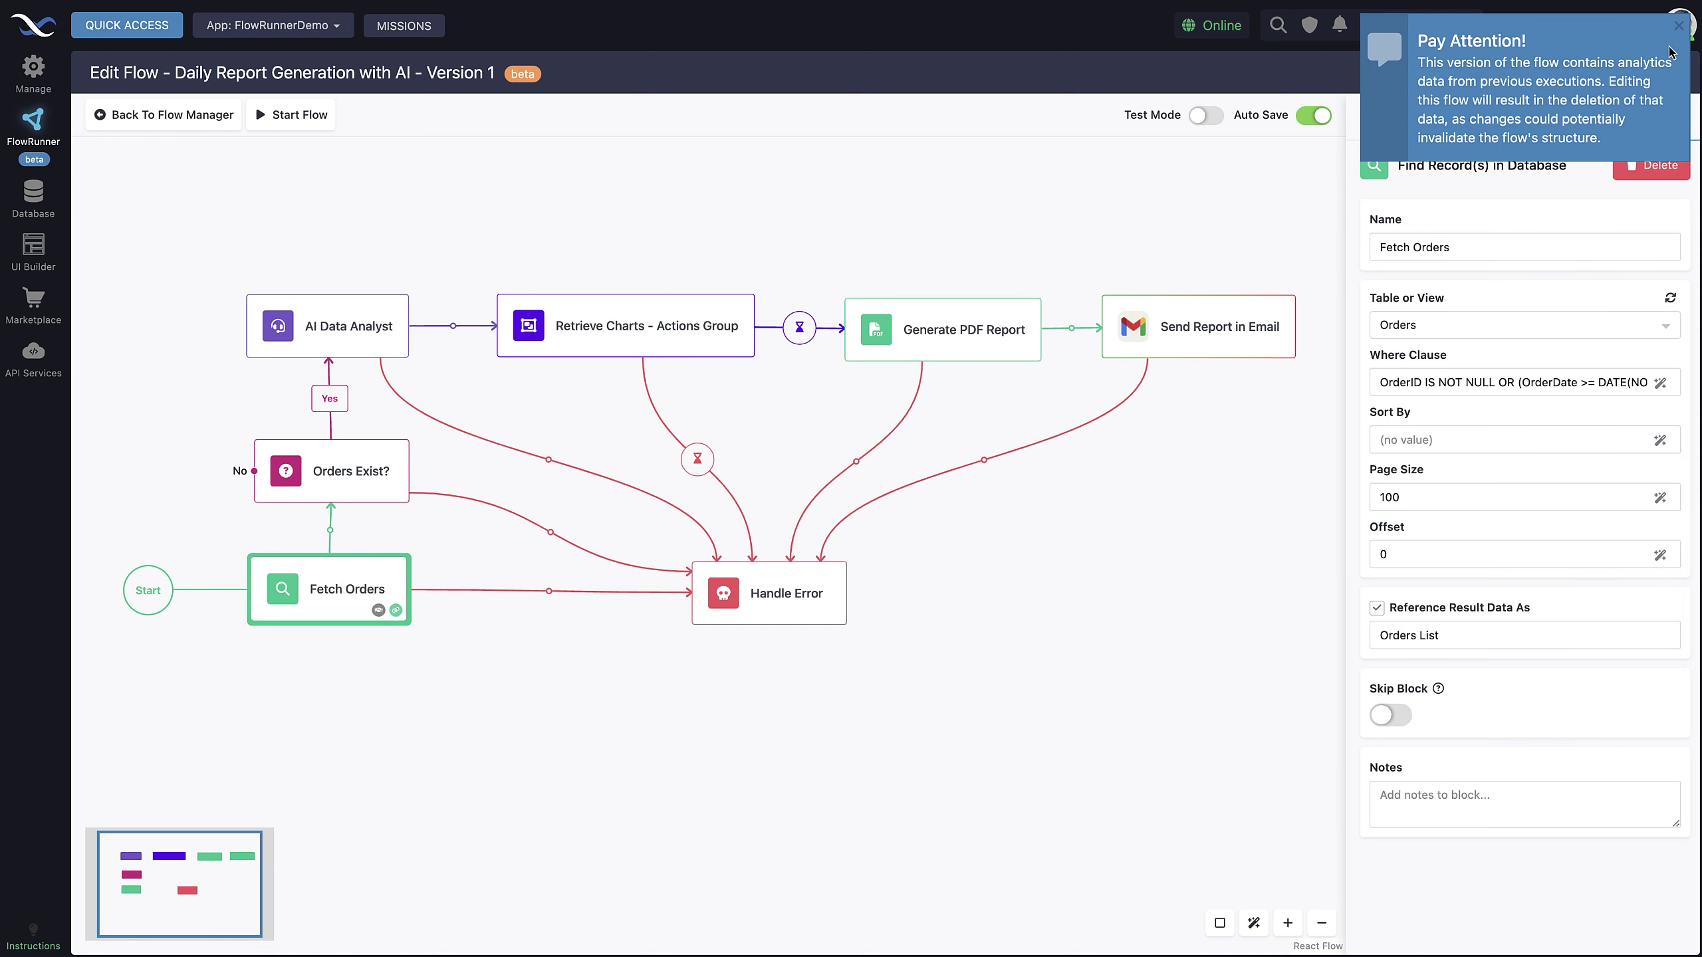
click(1679, 25)
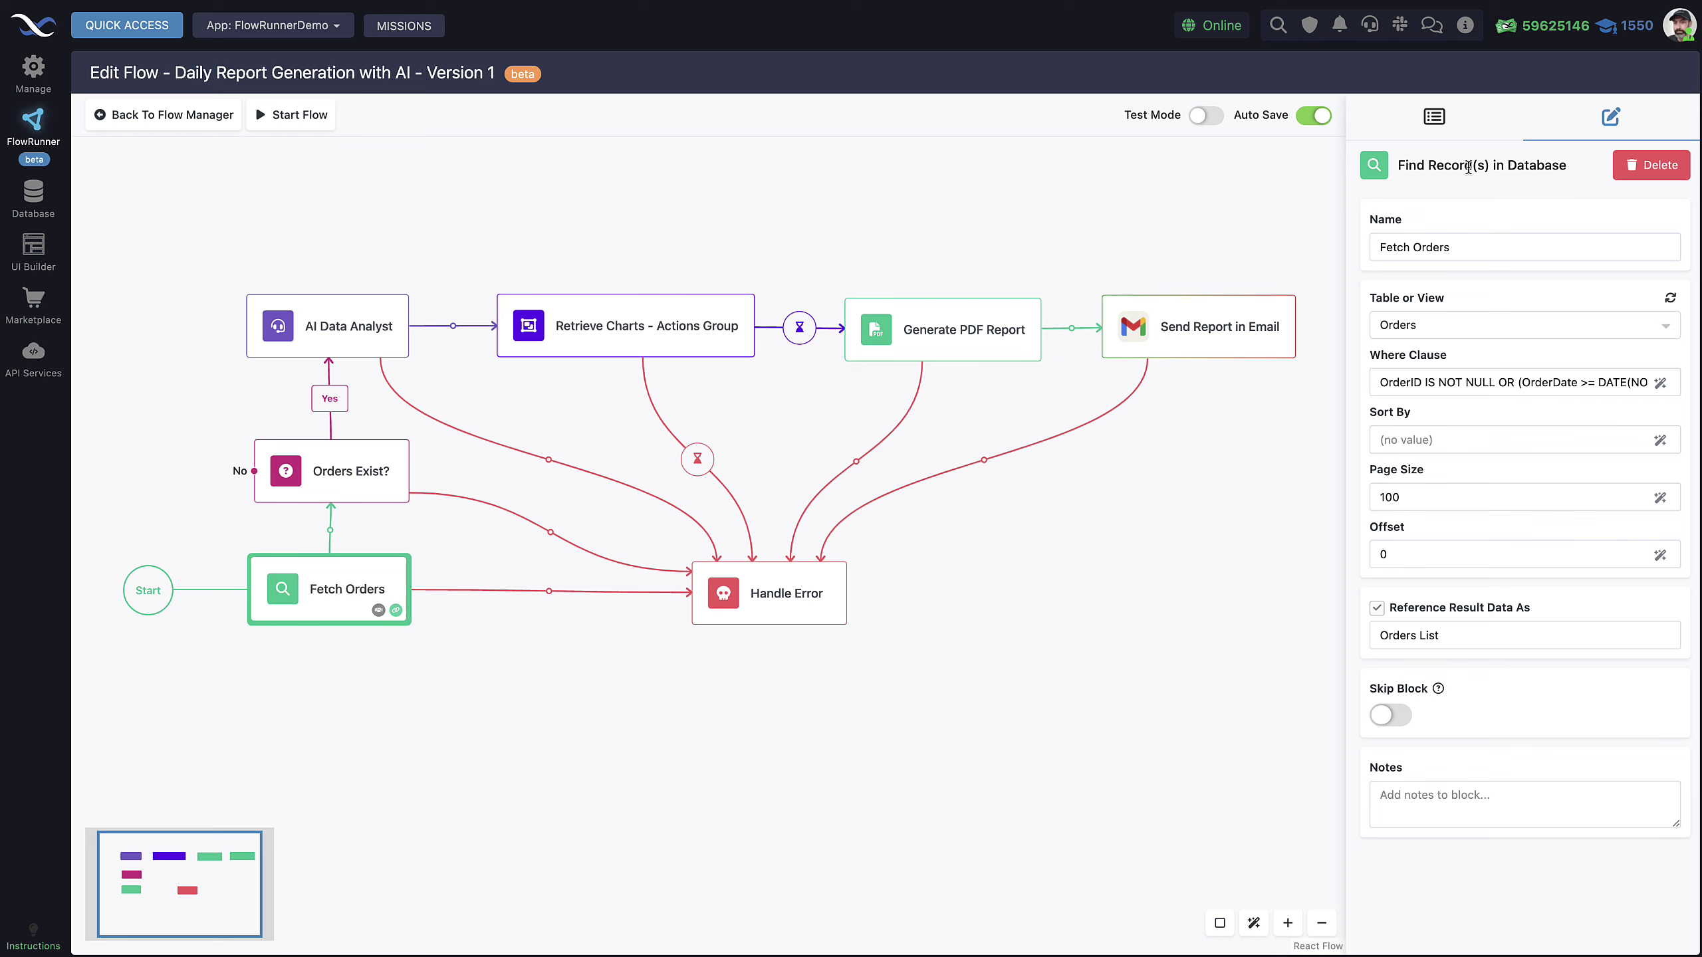
Step: Look up the Find Record(s) in Database action among the Data Service actions and return to the Fetch Orders settings
click(1434, 121)
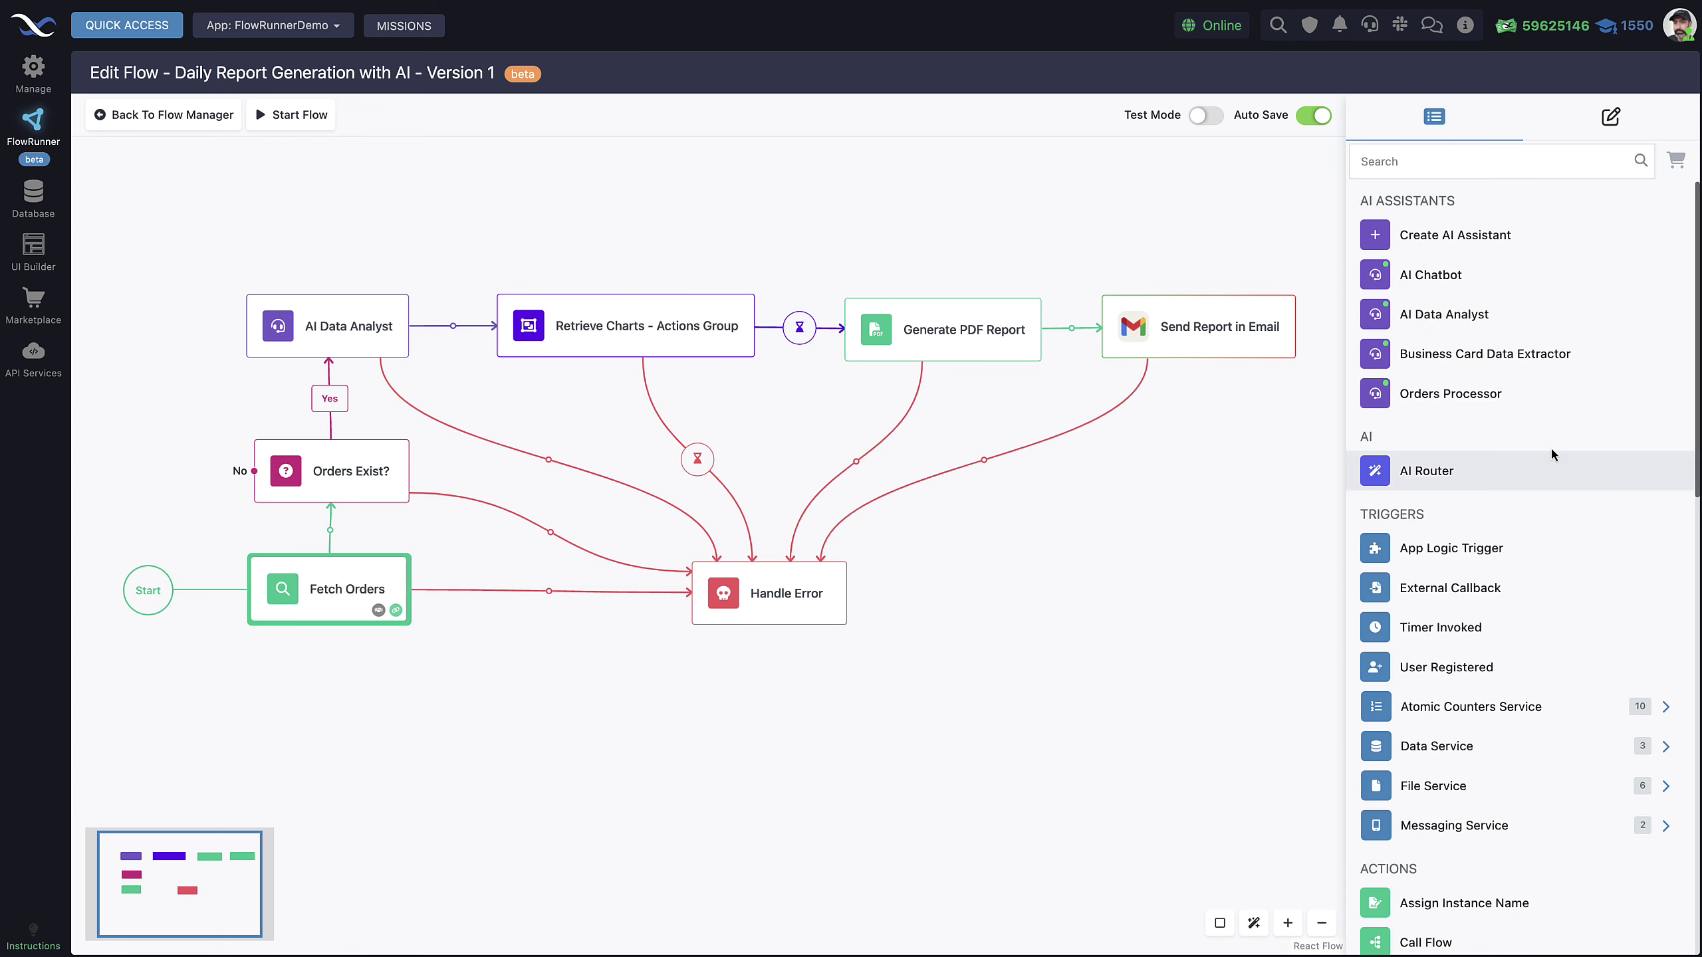
scroll(1558, 487, down, 5)
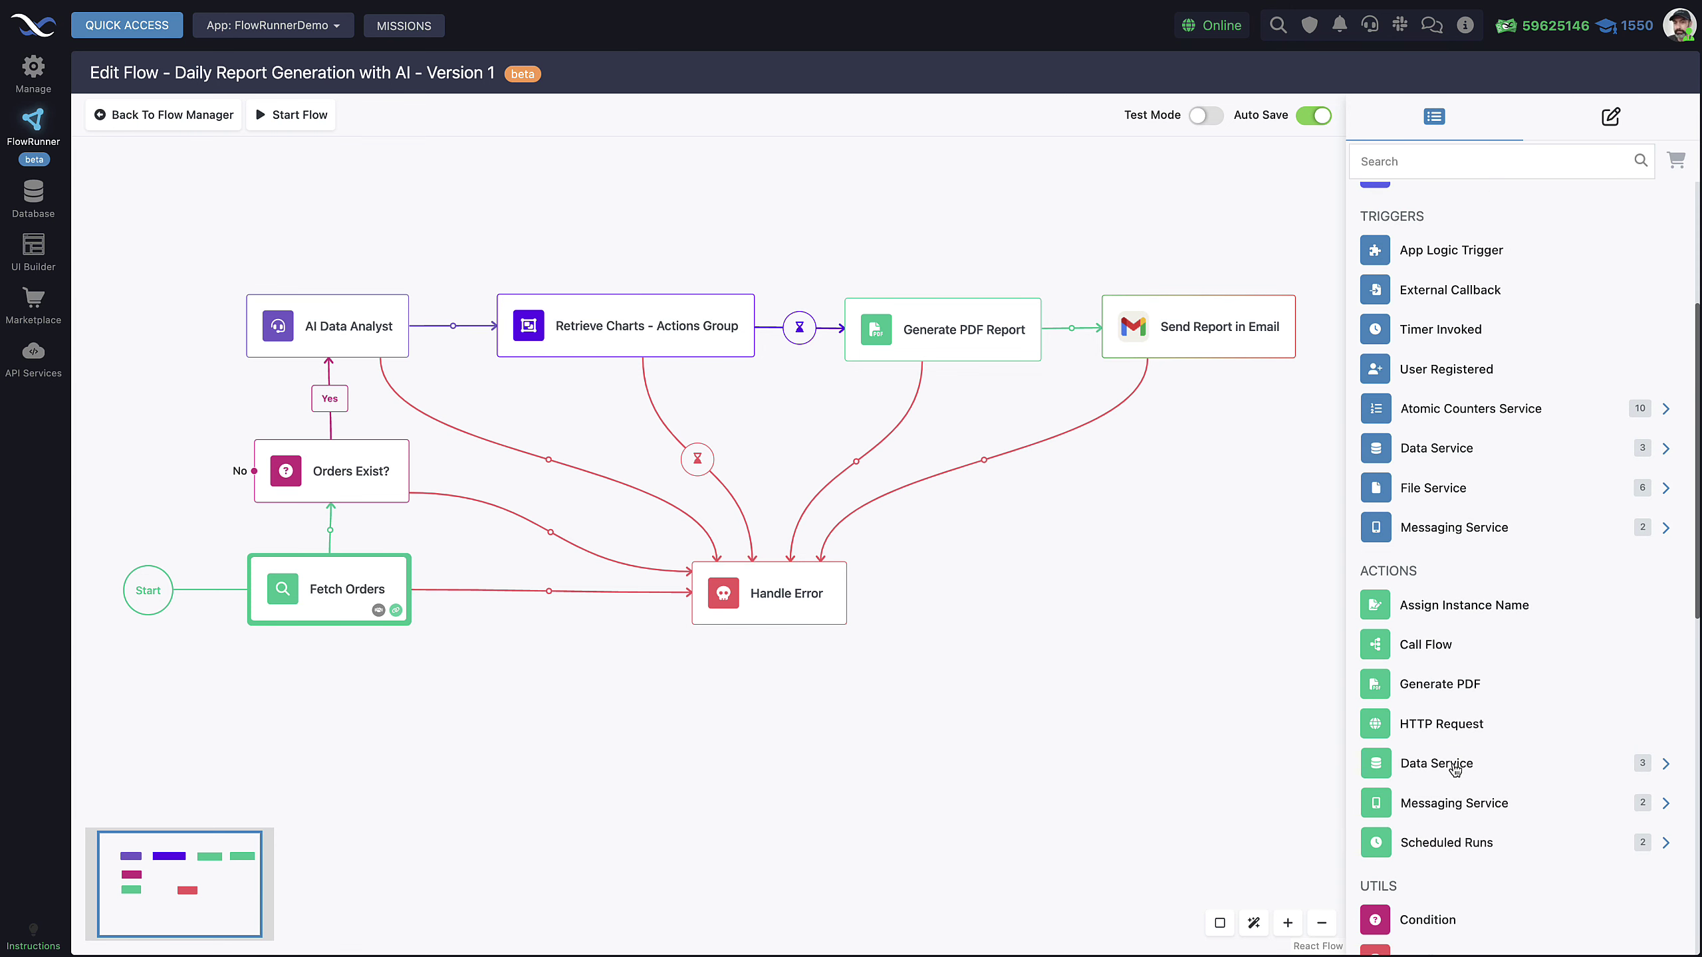
click(1451, 768)
scroll(1474, 805, down, 1)
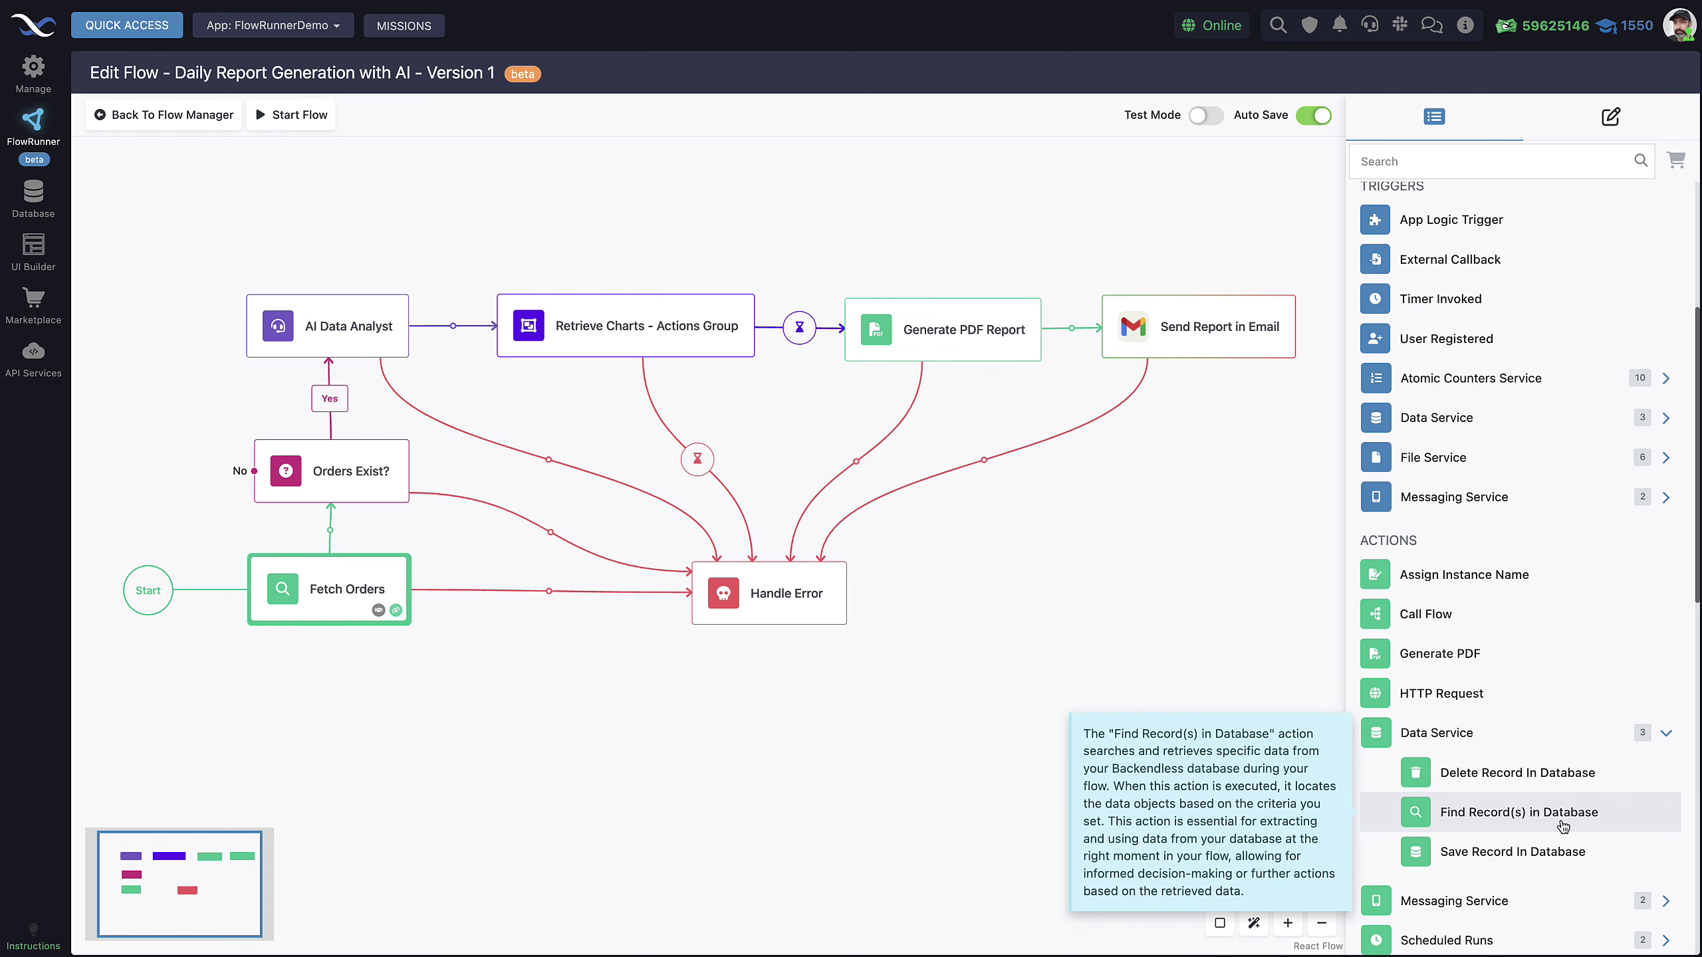
click(1614, 117)
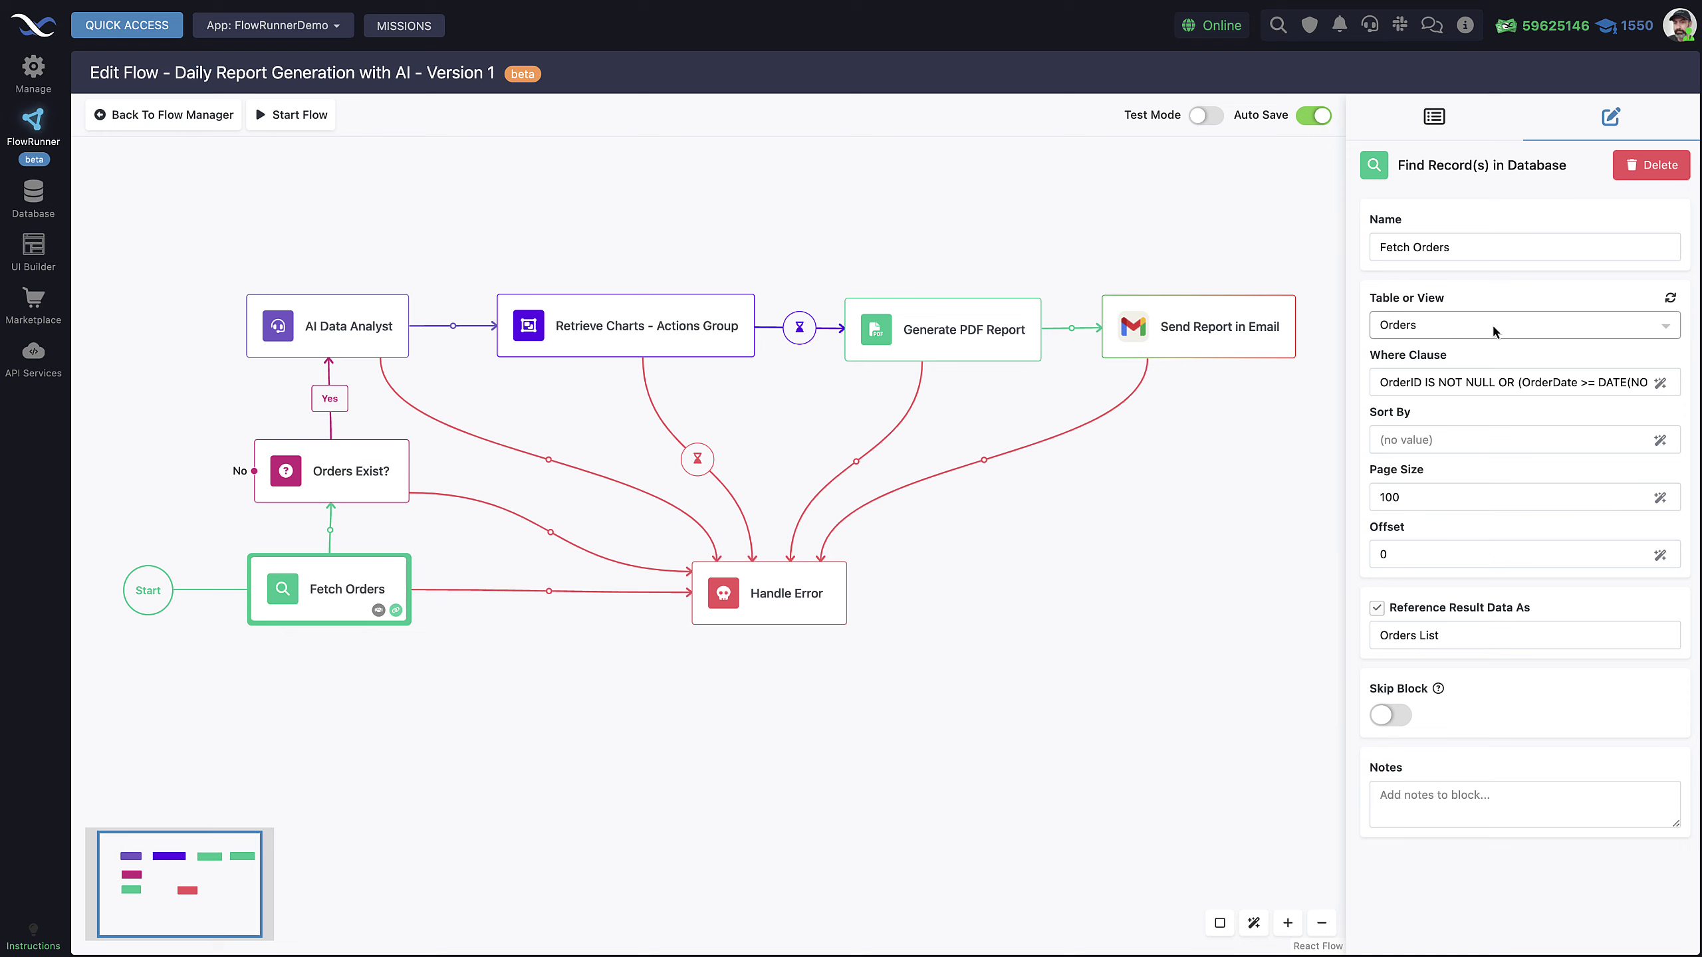
Step: Examine the OrderID IS NOT NULL condition in the Fetch Orders block's where clause
mouse_move(1377, 384)
mouse_down()
mouse_move(1634, 384)
mouse_move(1380, 382)
mouse_up()
click(1559, 383)
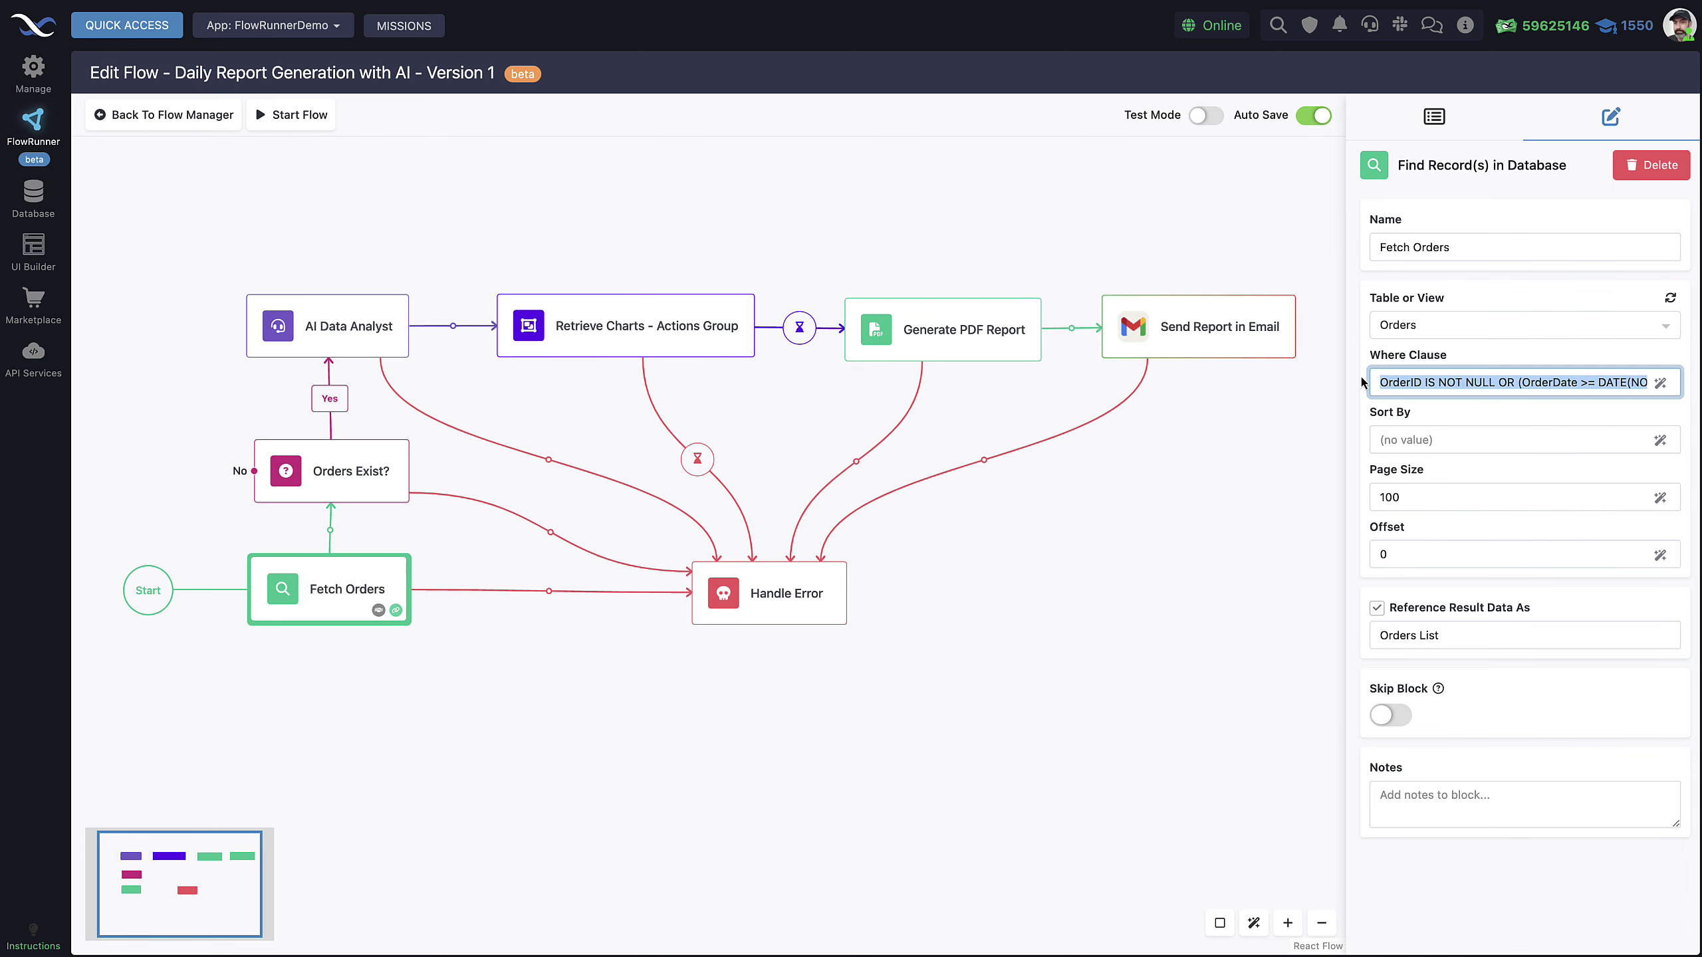
click(1449, 380)
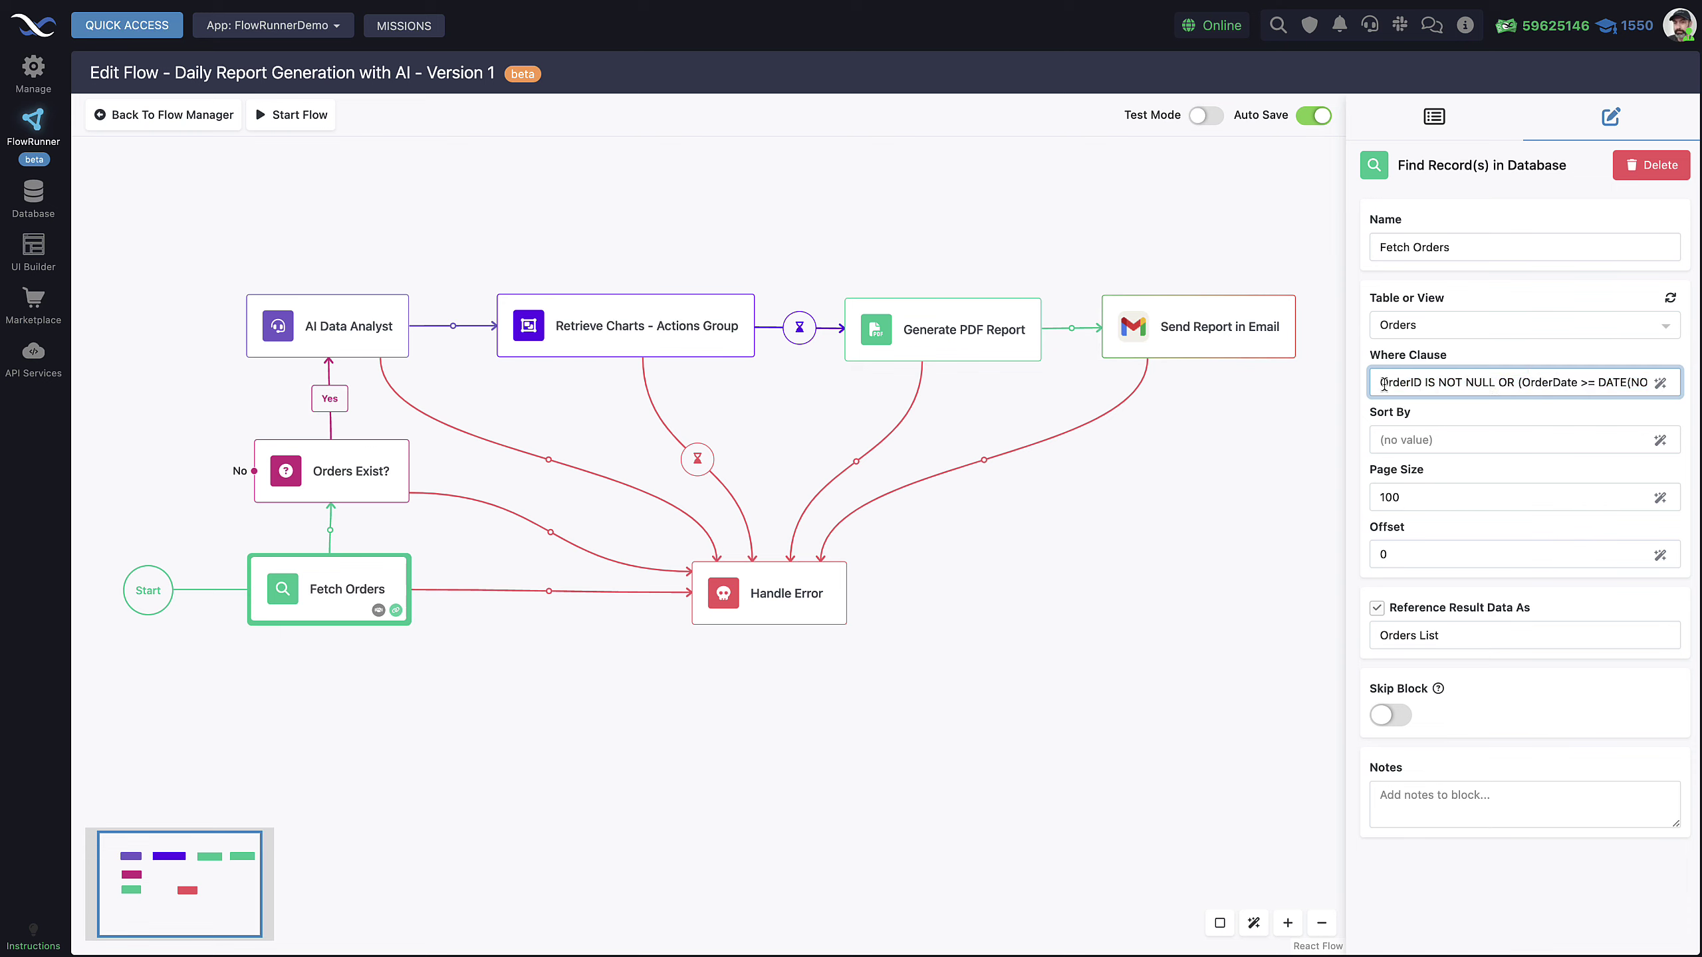
drag(1383, 384, 1488, 384)
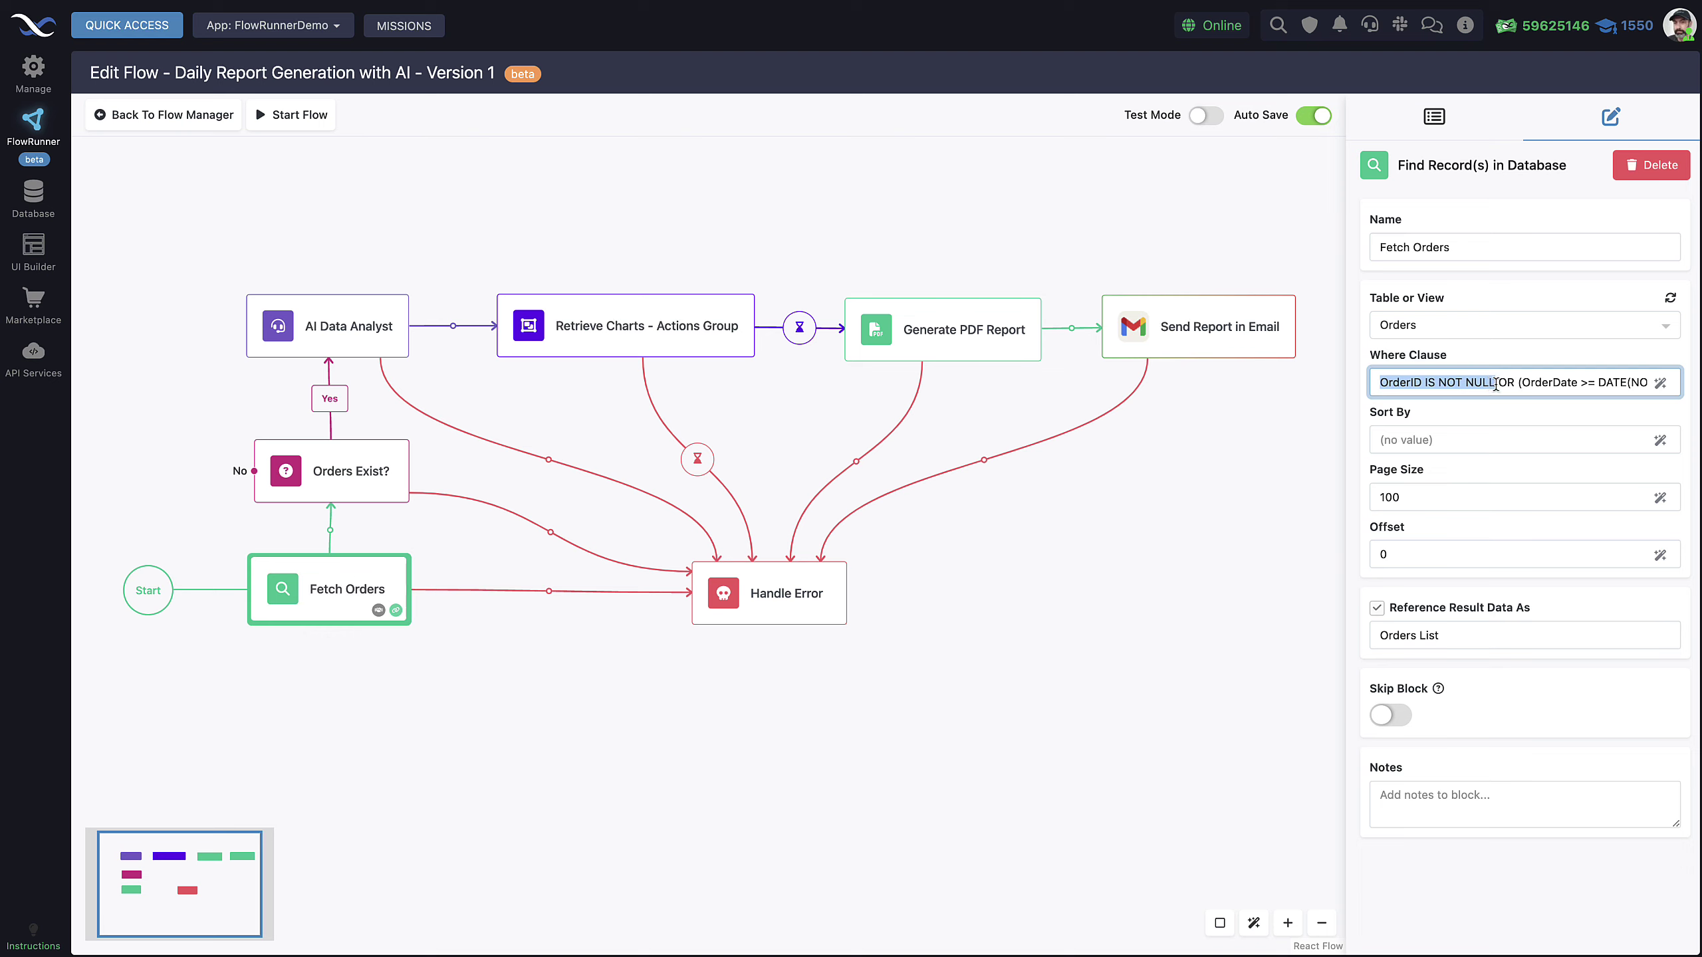
click(1420, 381)
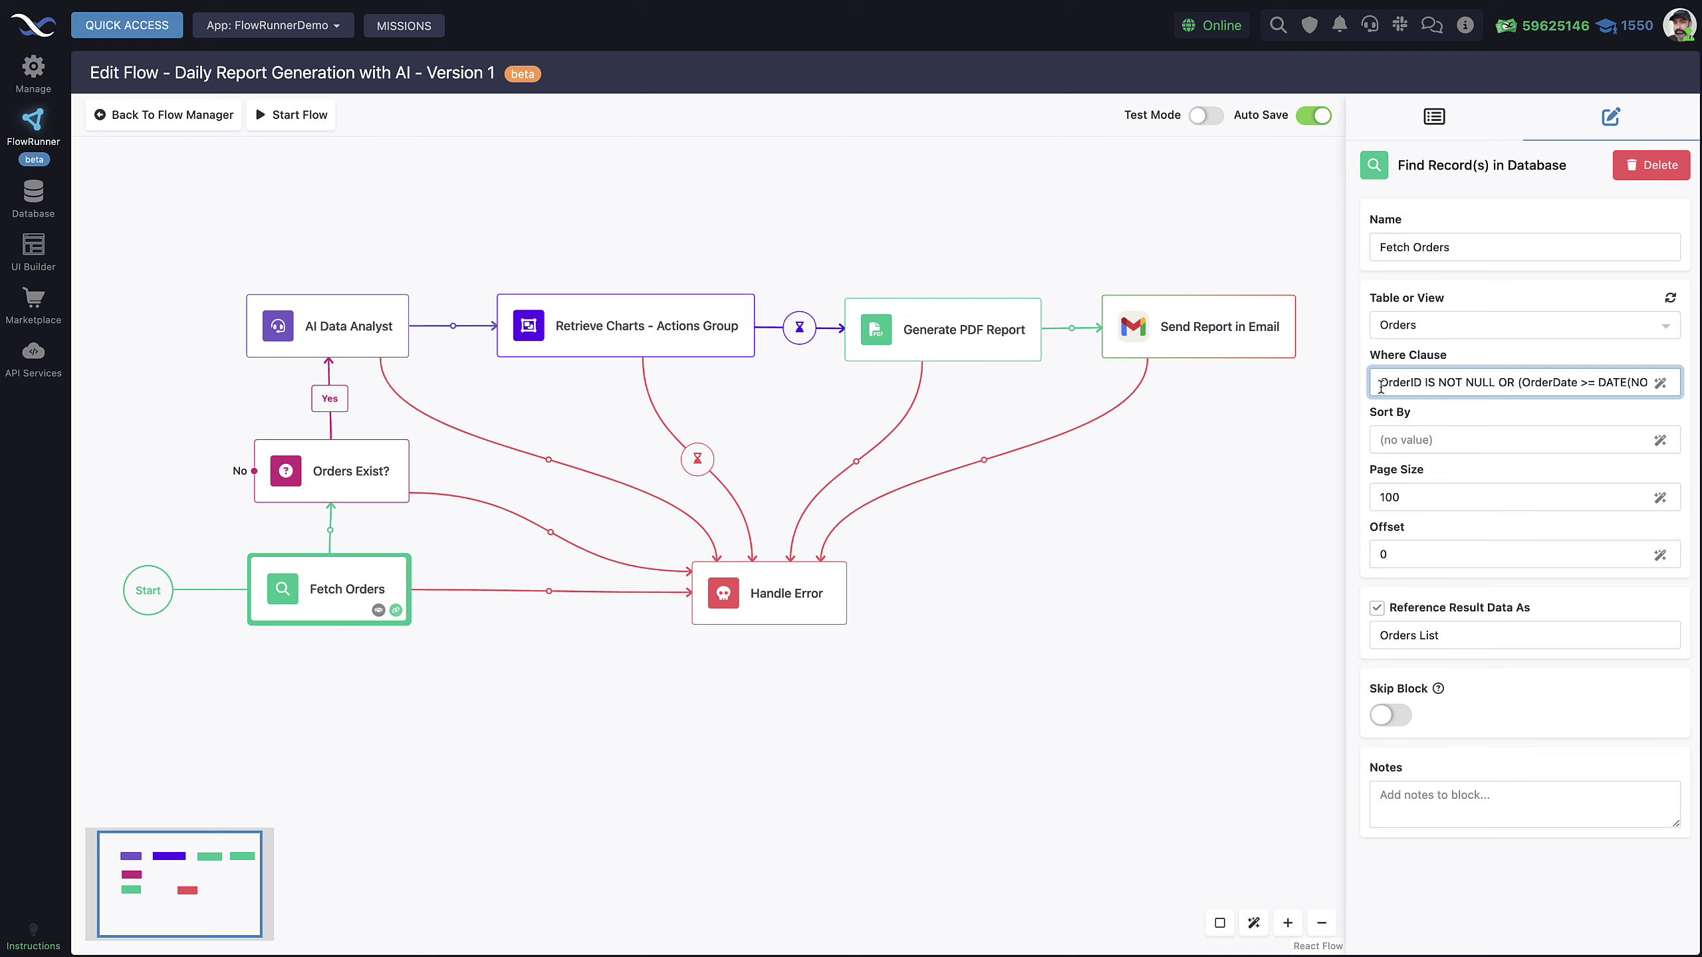
drag(1381, 387, 1493, 387)
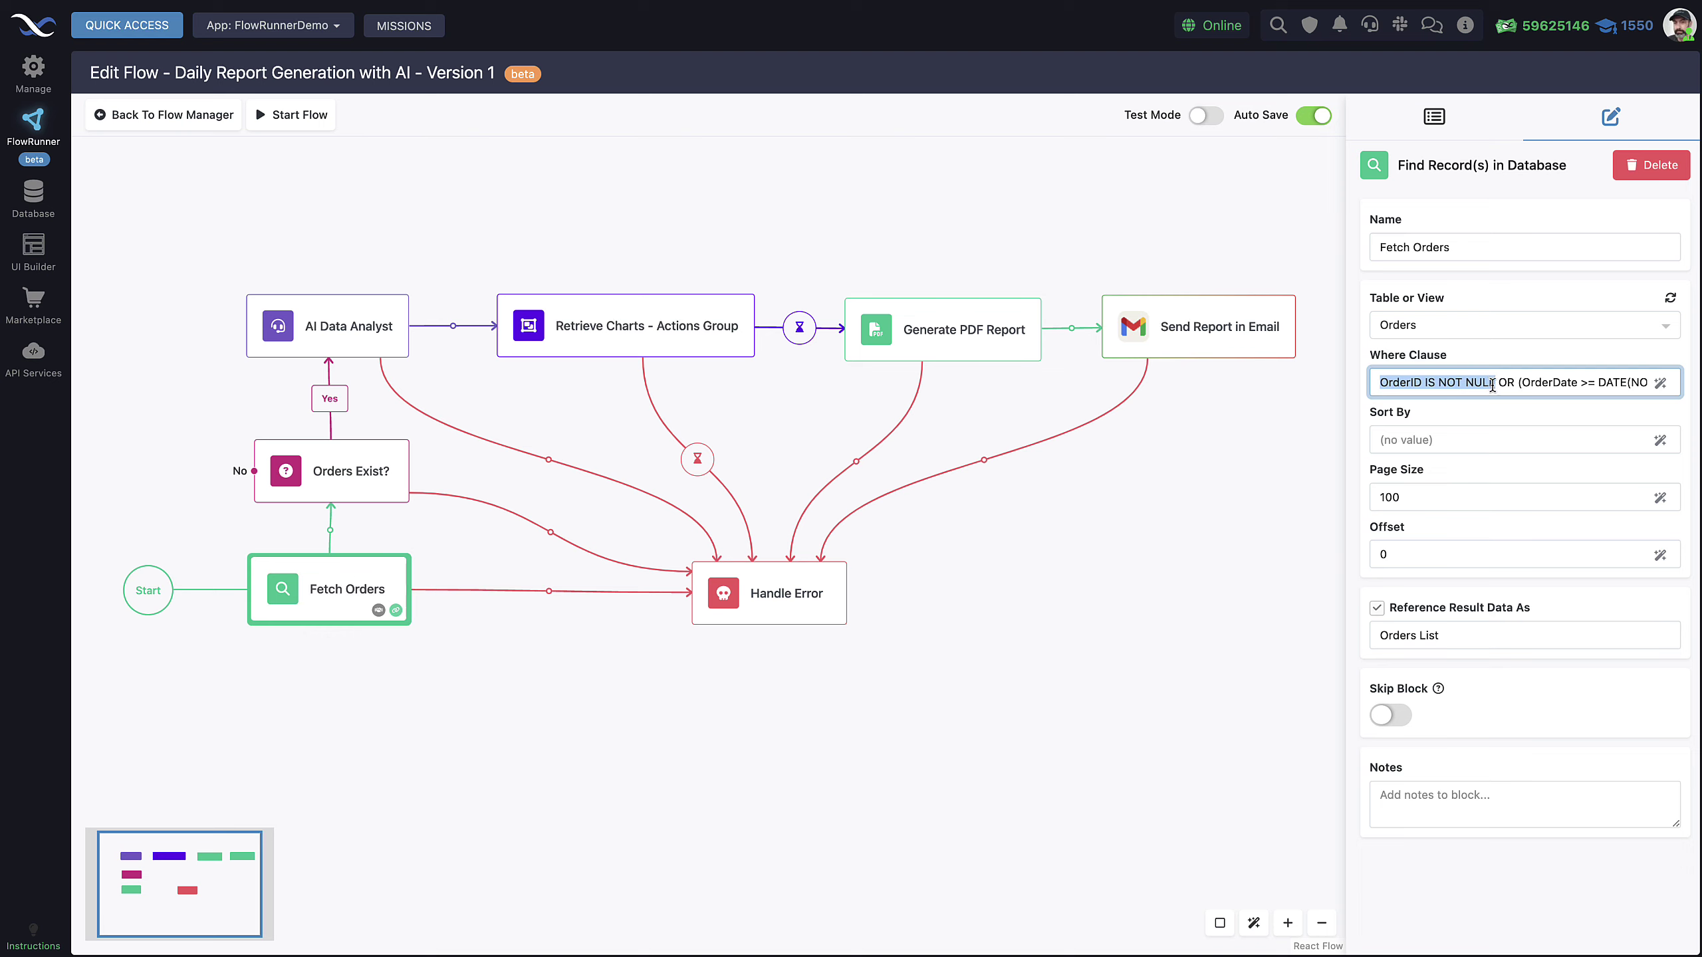
Step: Read the OrderDate range condition to the end of the where clause, compare it with the OrderID condition, and deselect the block
drag(1531, 384, 1676, 383)
click(1488, 383)
click(1534, 383)
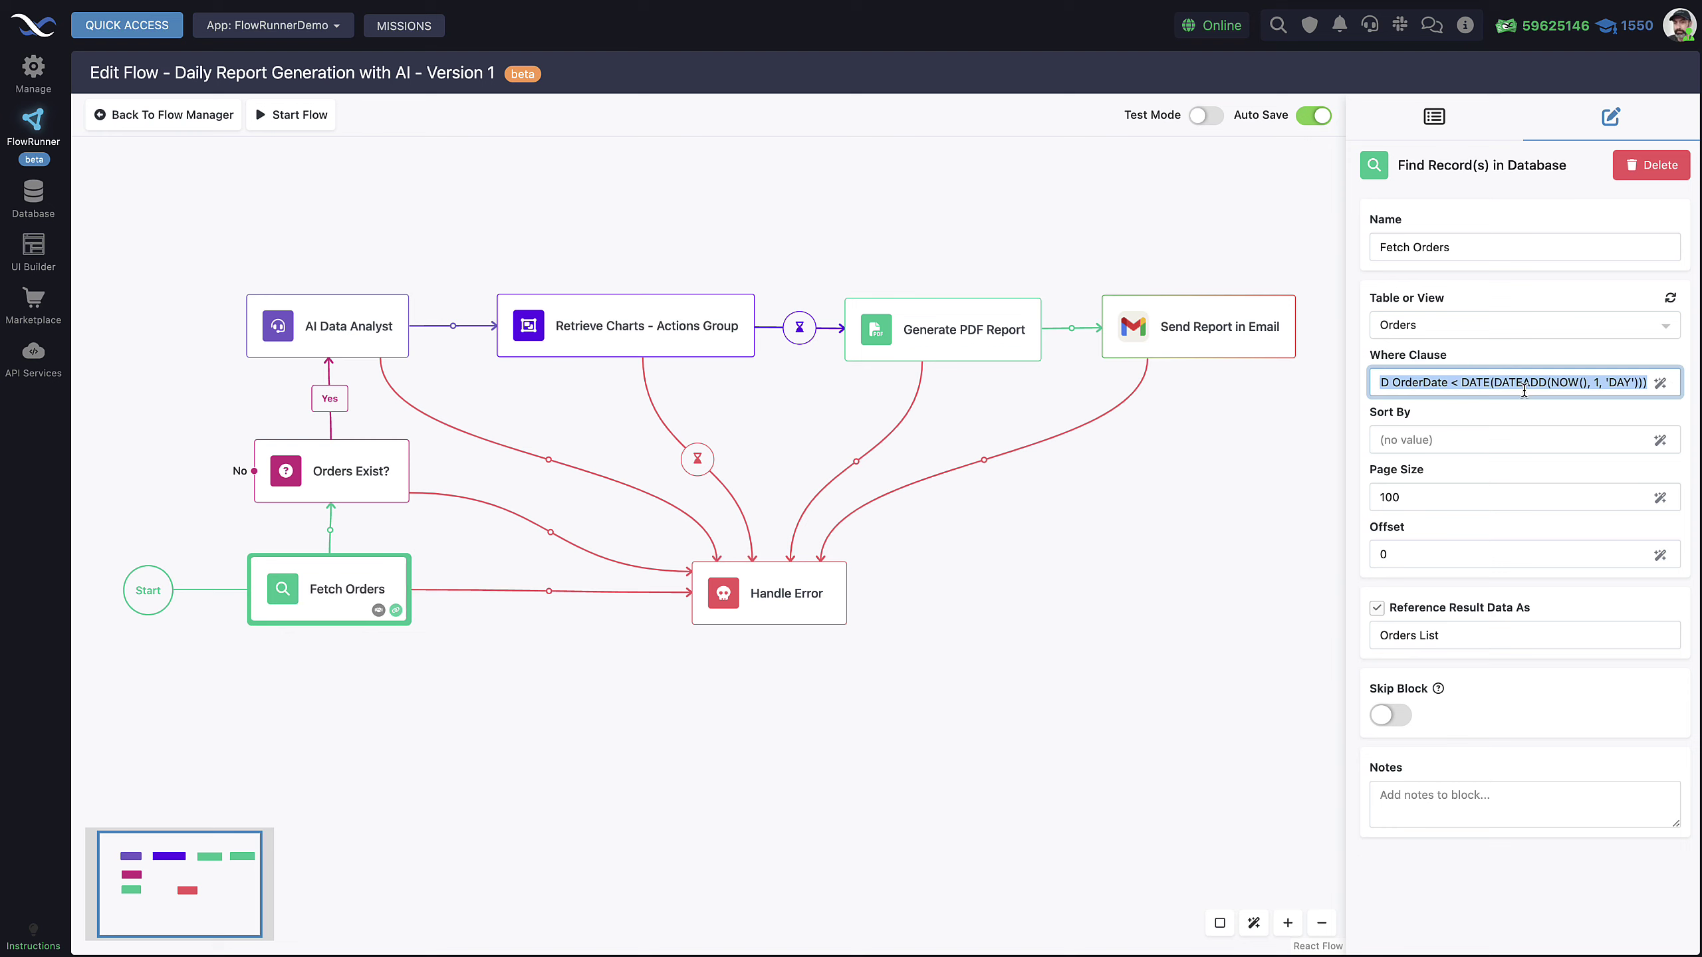
drag(1525, 389, 1460, 385)
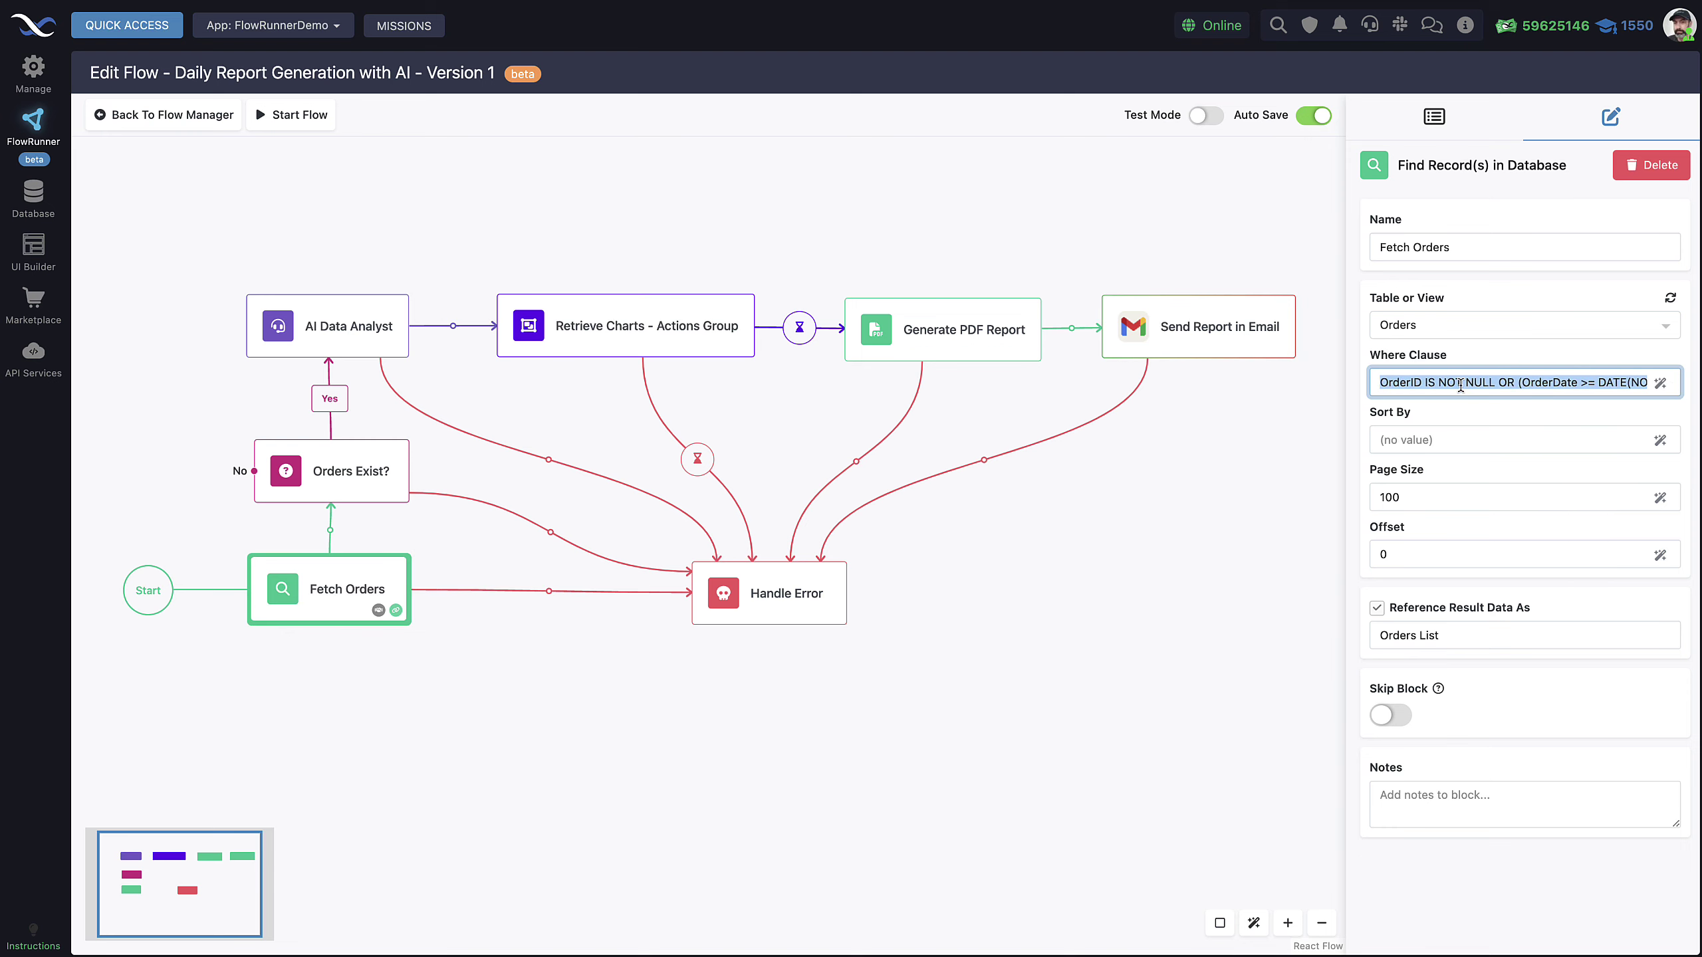
click(1462, 384)
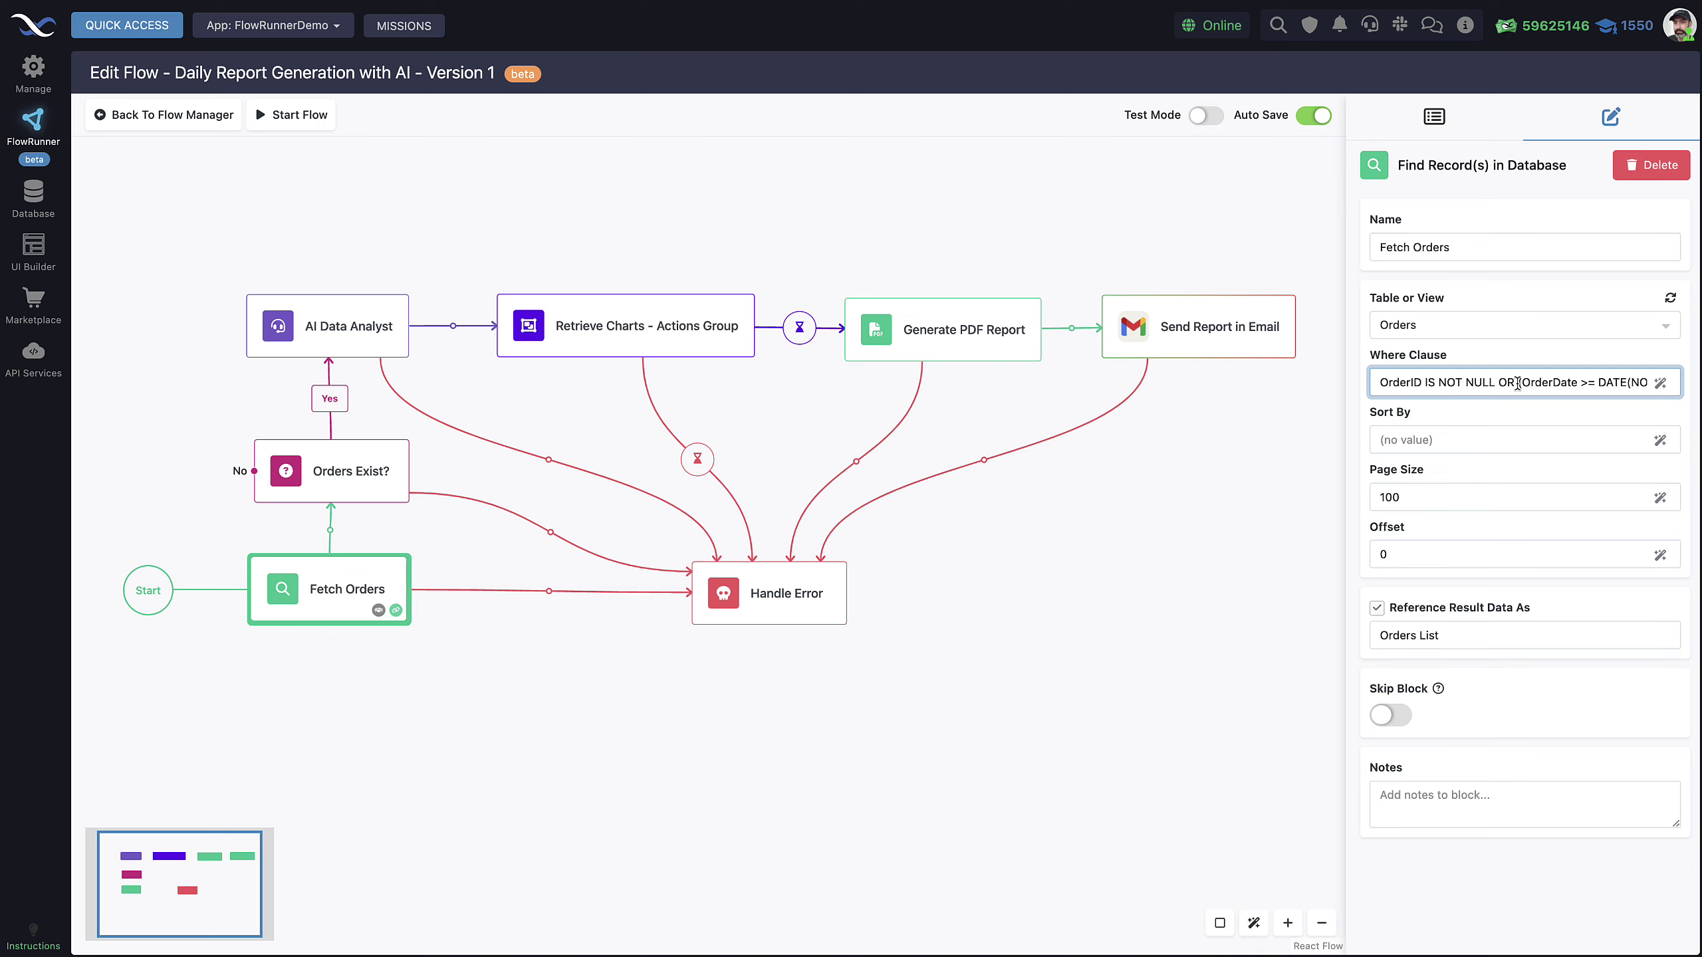
drag(1495, 382, 1371, 370)
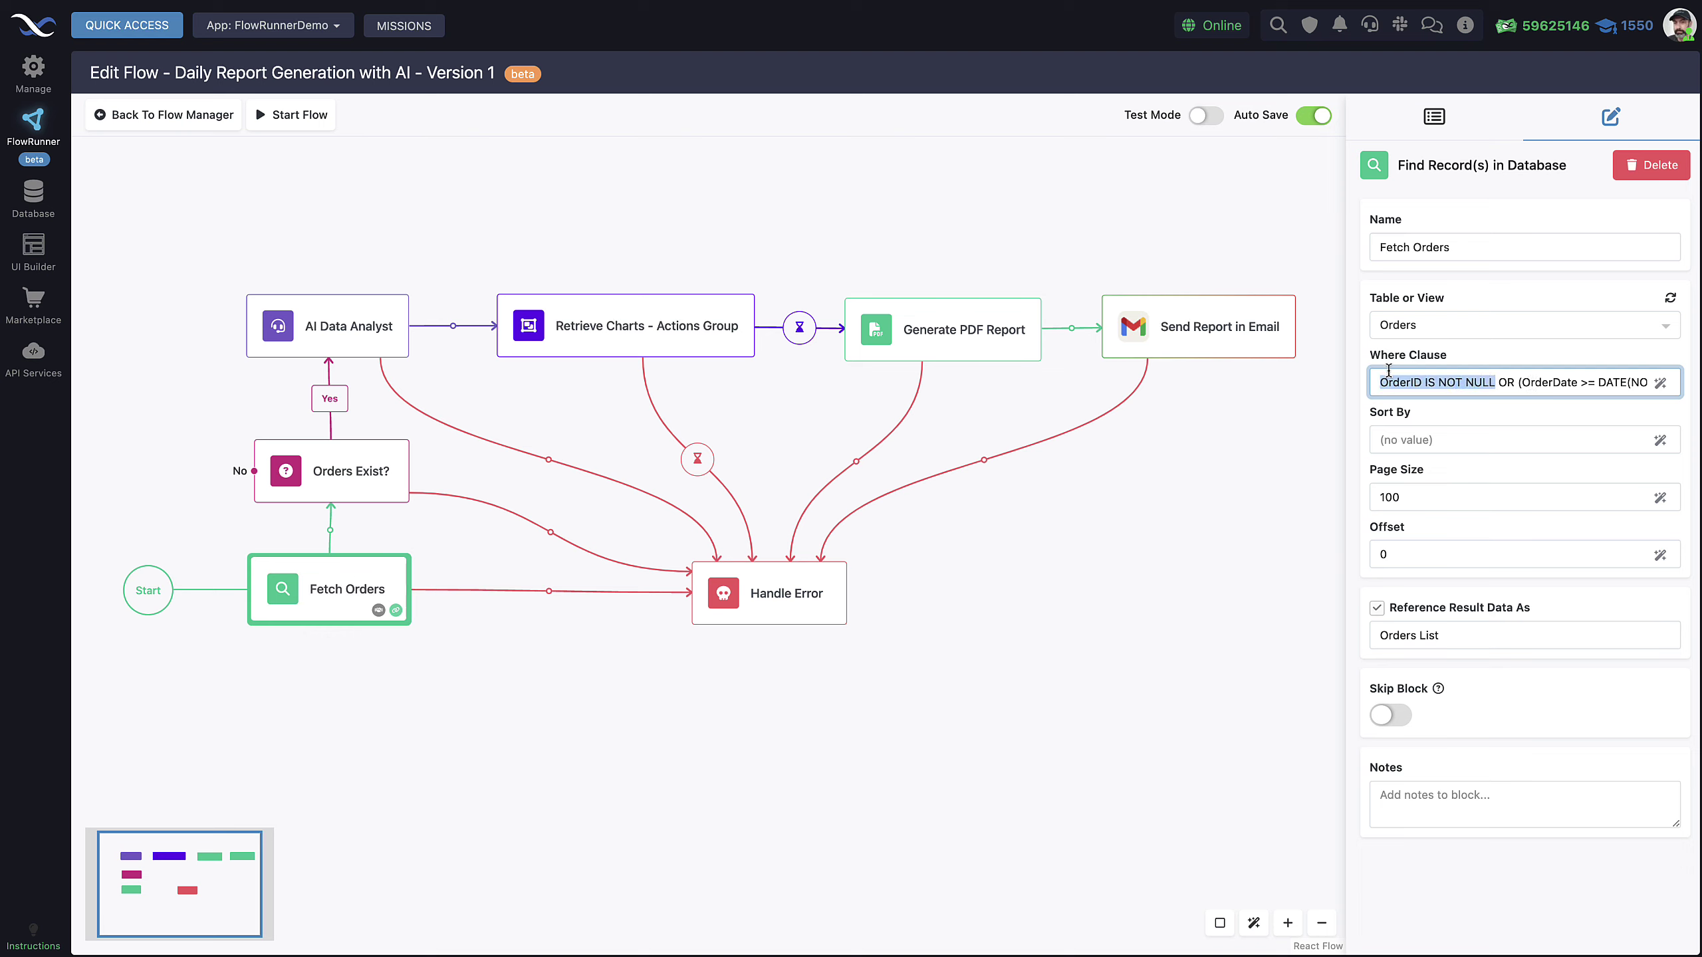
click(1506, 384)
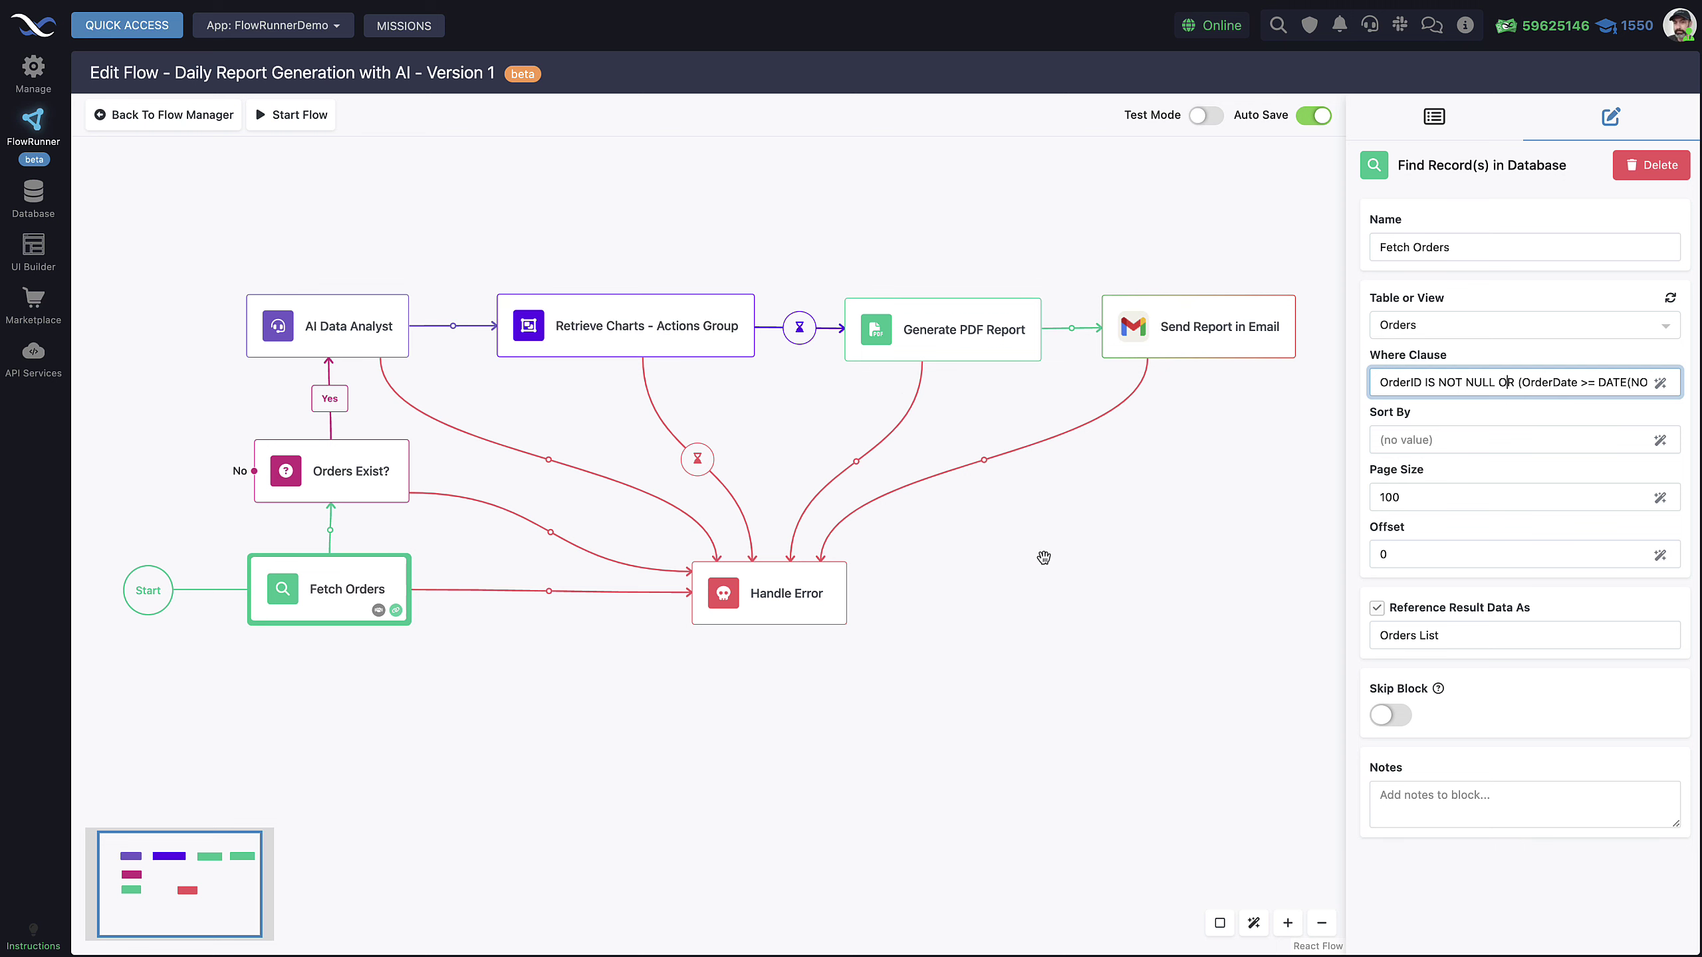
click(1113, 494)
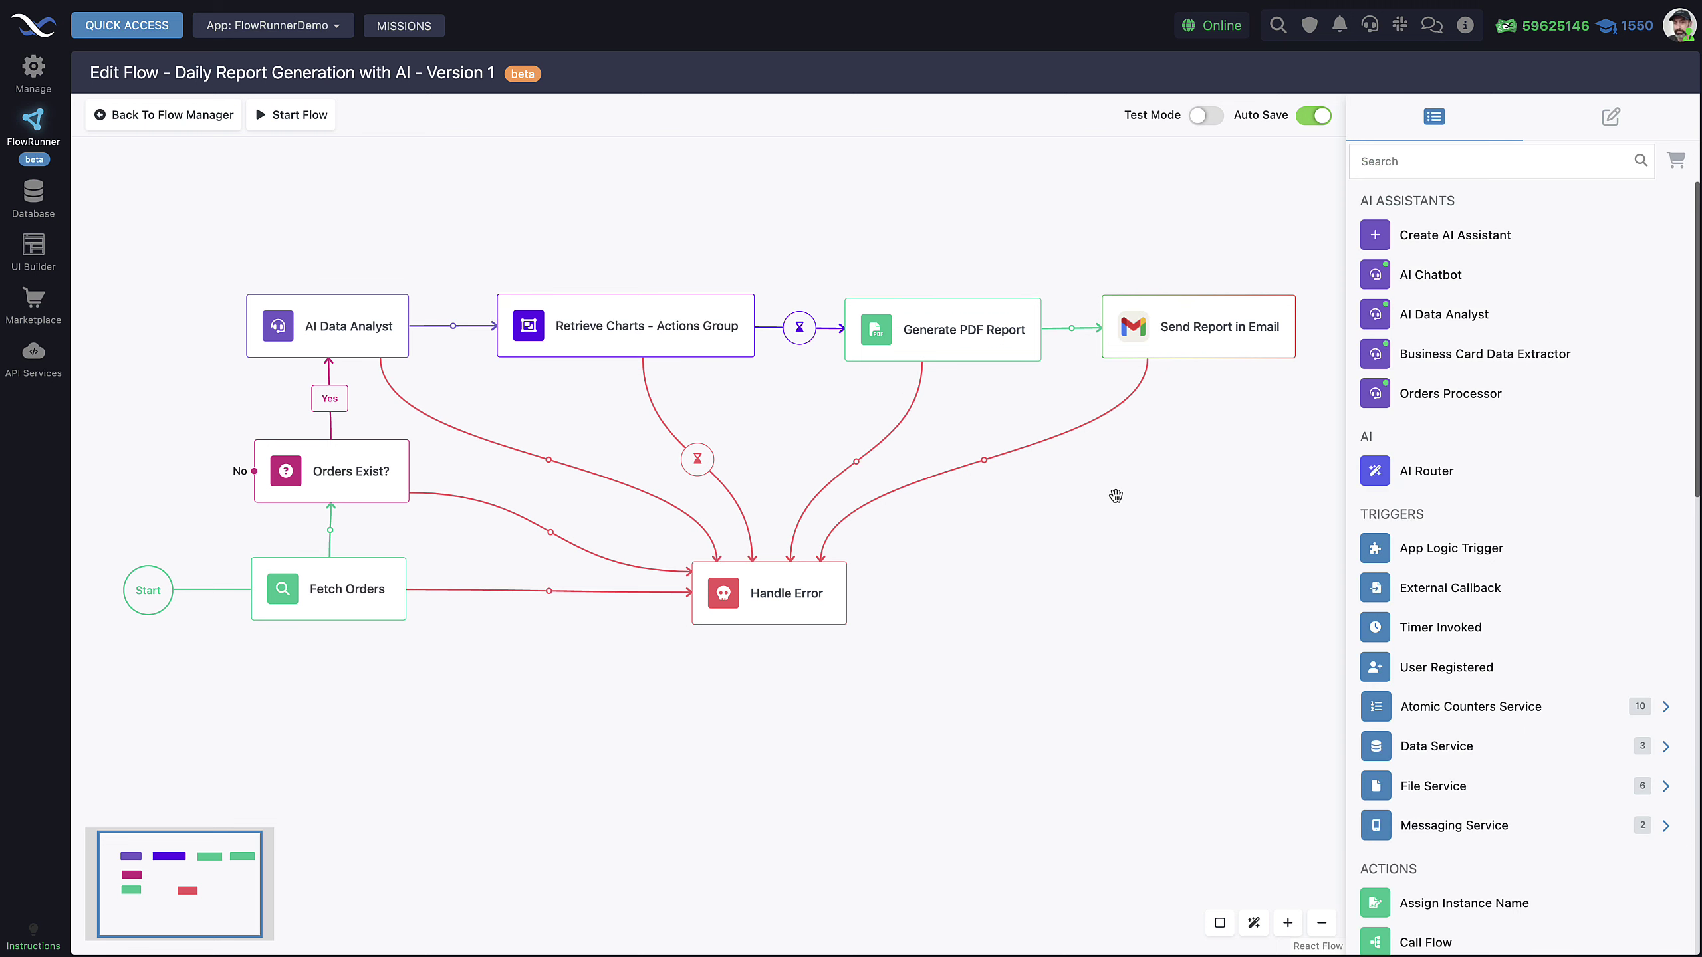
Step: Select the Fetch Orders block, enable Test Mode for the flow and run the block in test mode
click(335, 589)
scroll(871, 335, down, 3)
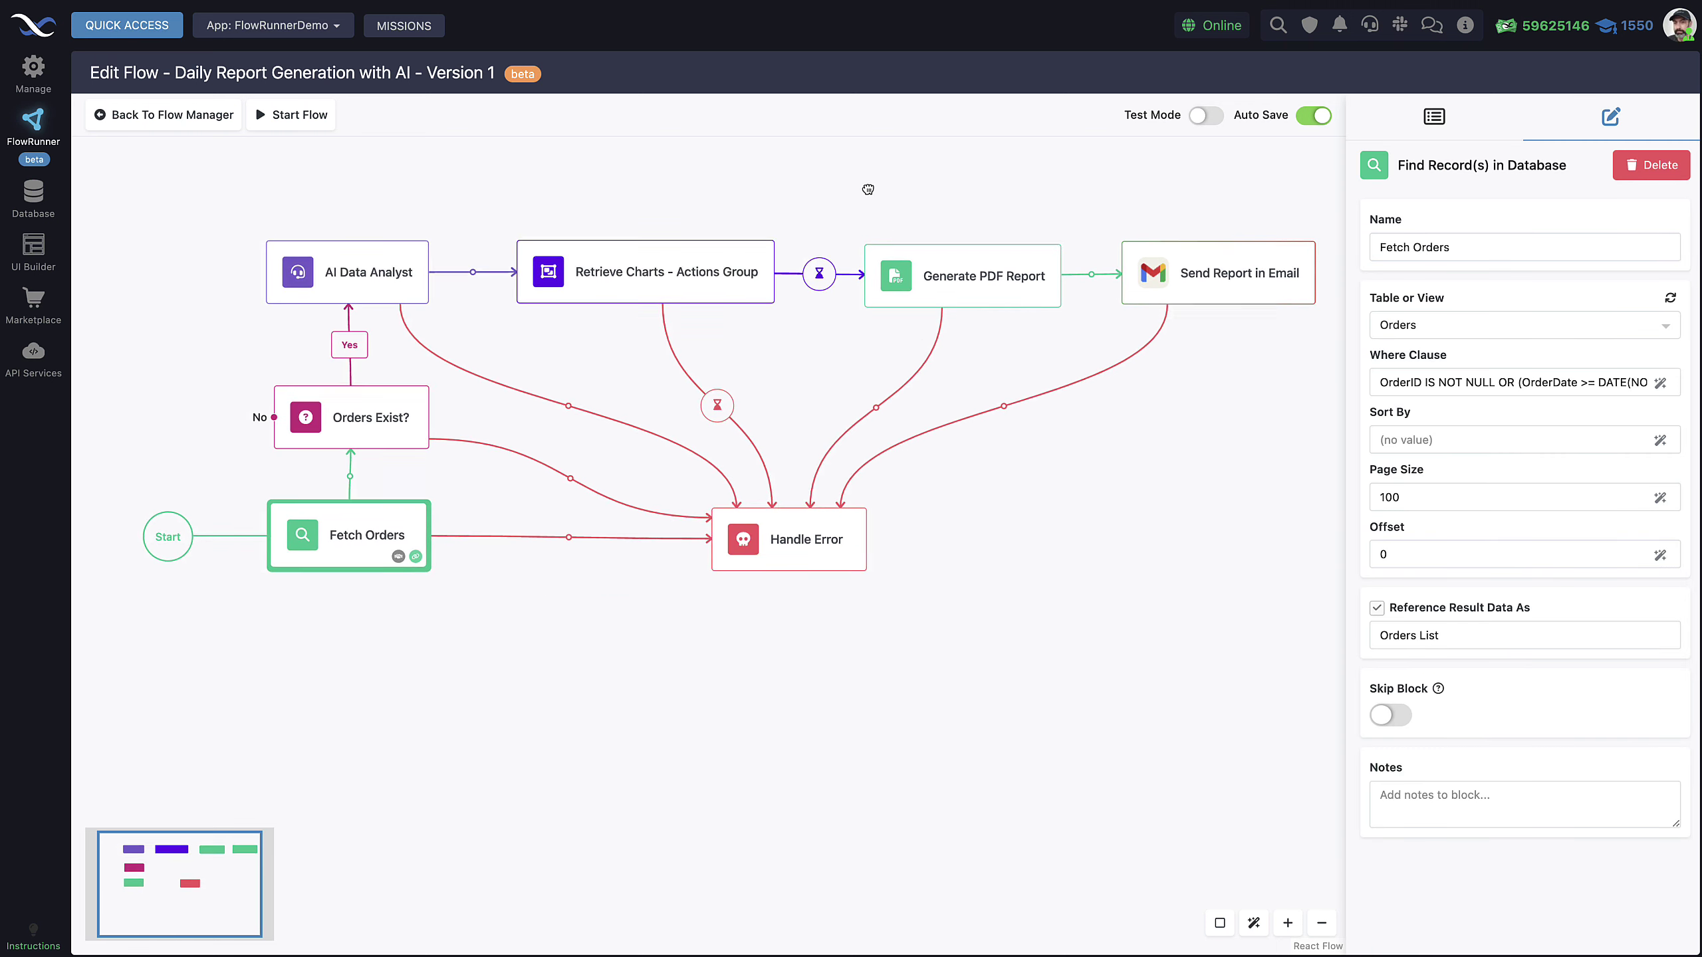
click(1204, 115)
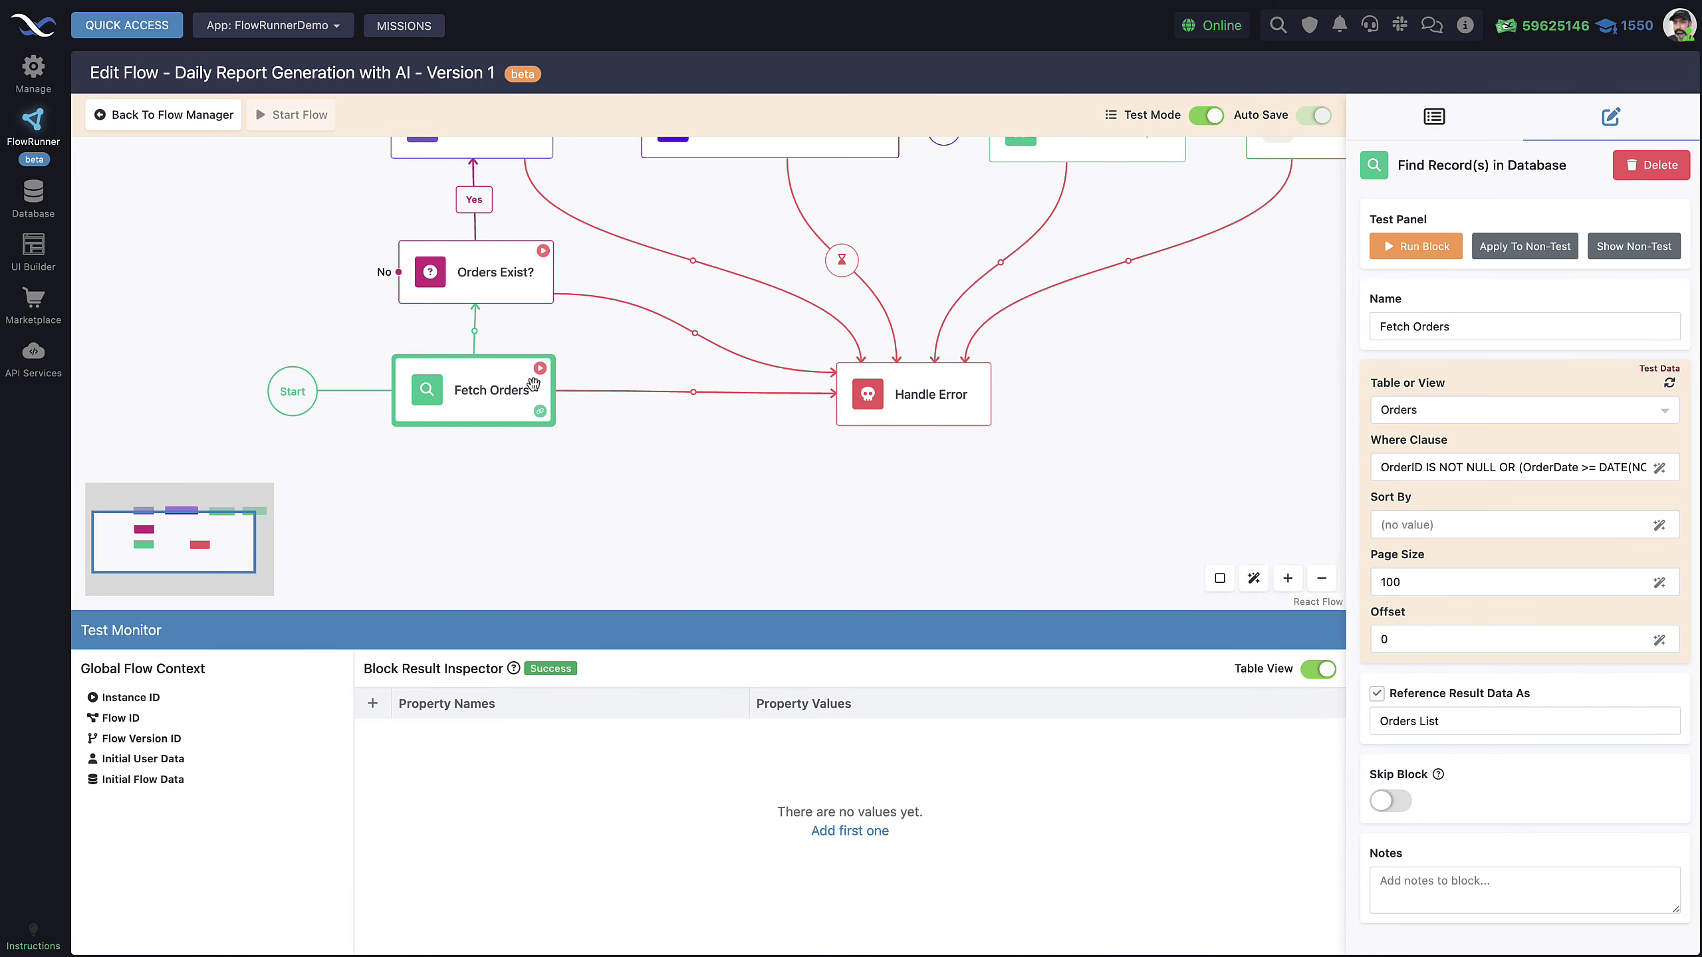
click(540, 370)
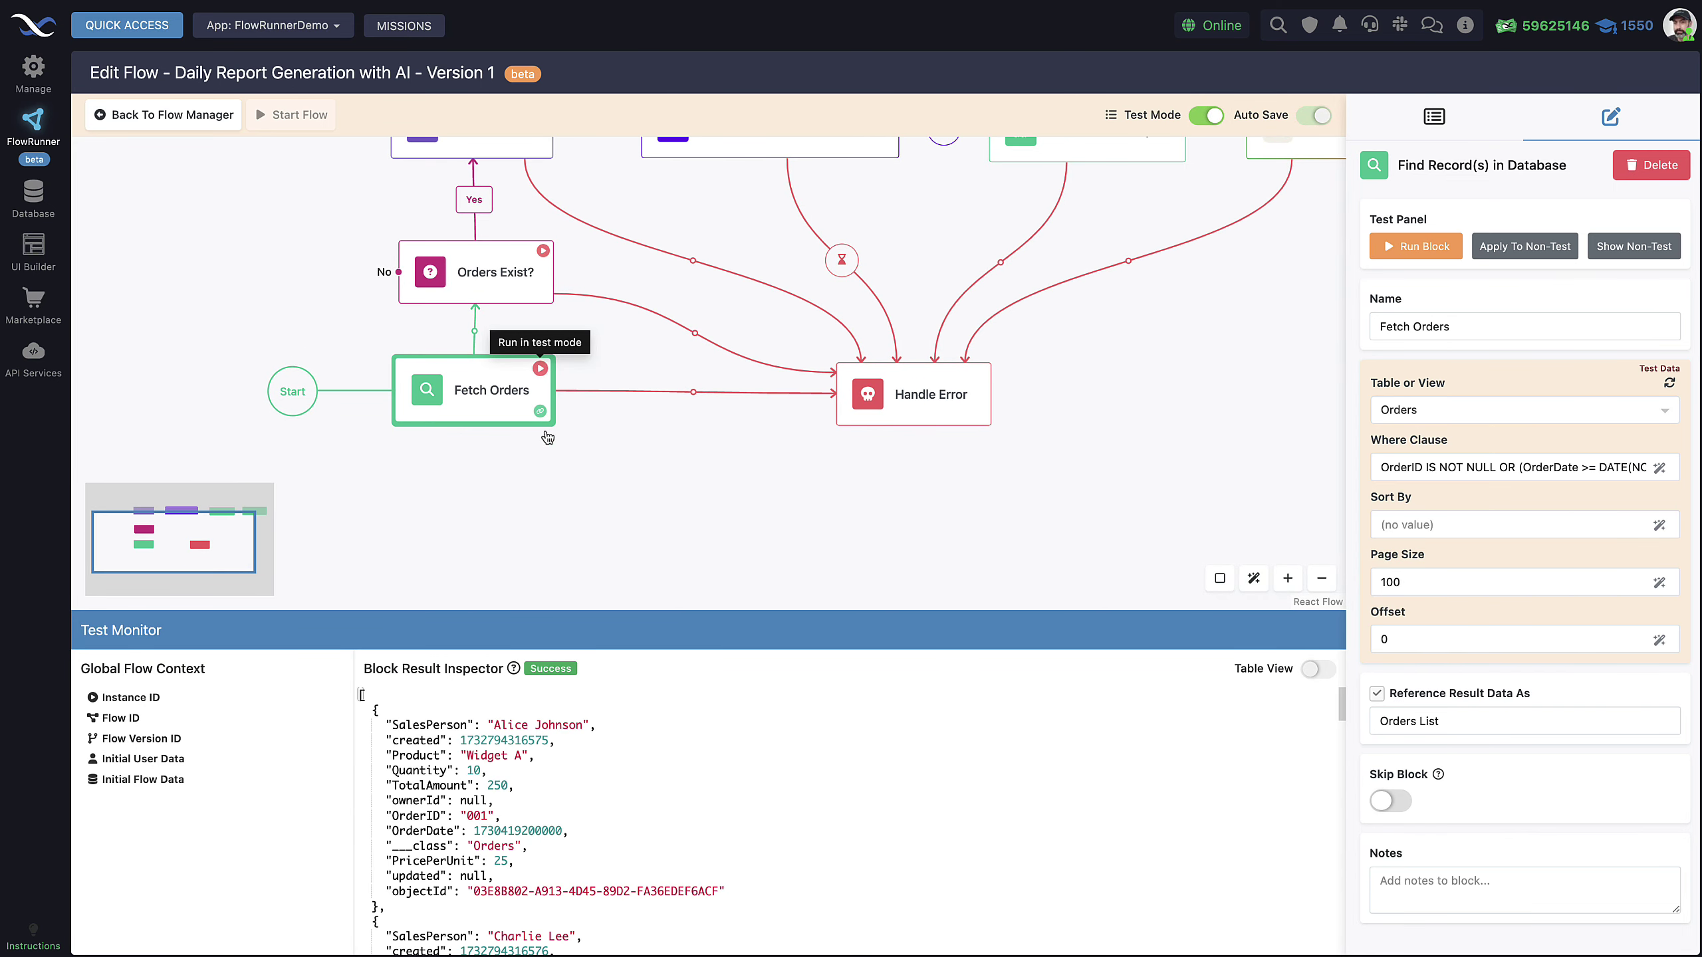
Step: Examine the order records returned by the Fetch Orders test run, including the structure and fields of the first record
scroll(621, 762, down, 5)
scroll(621, 762, up, 6)
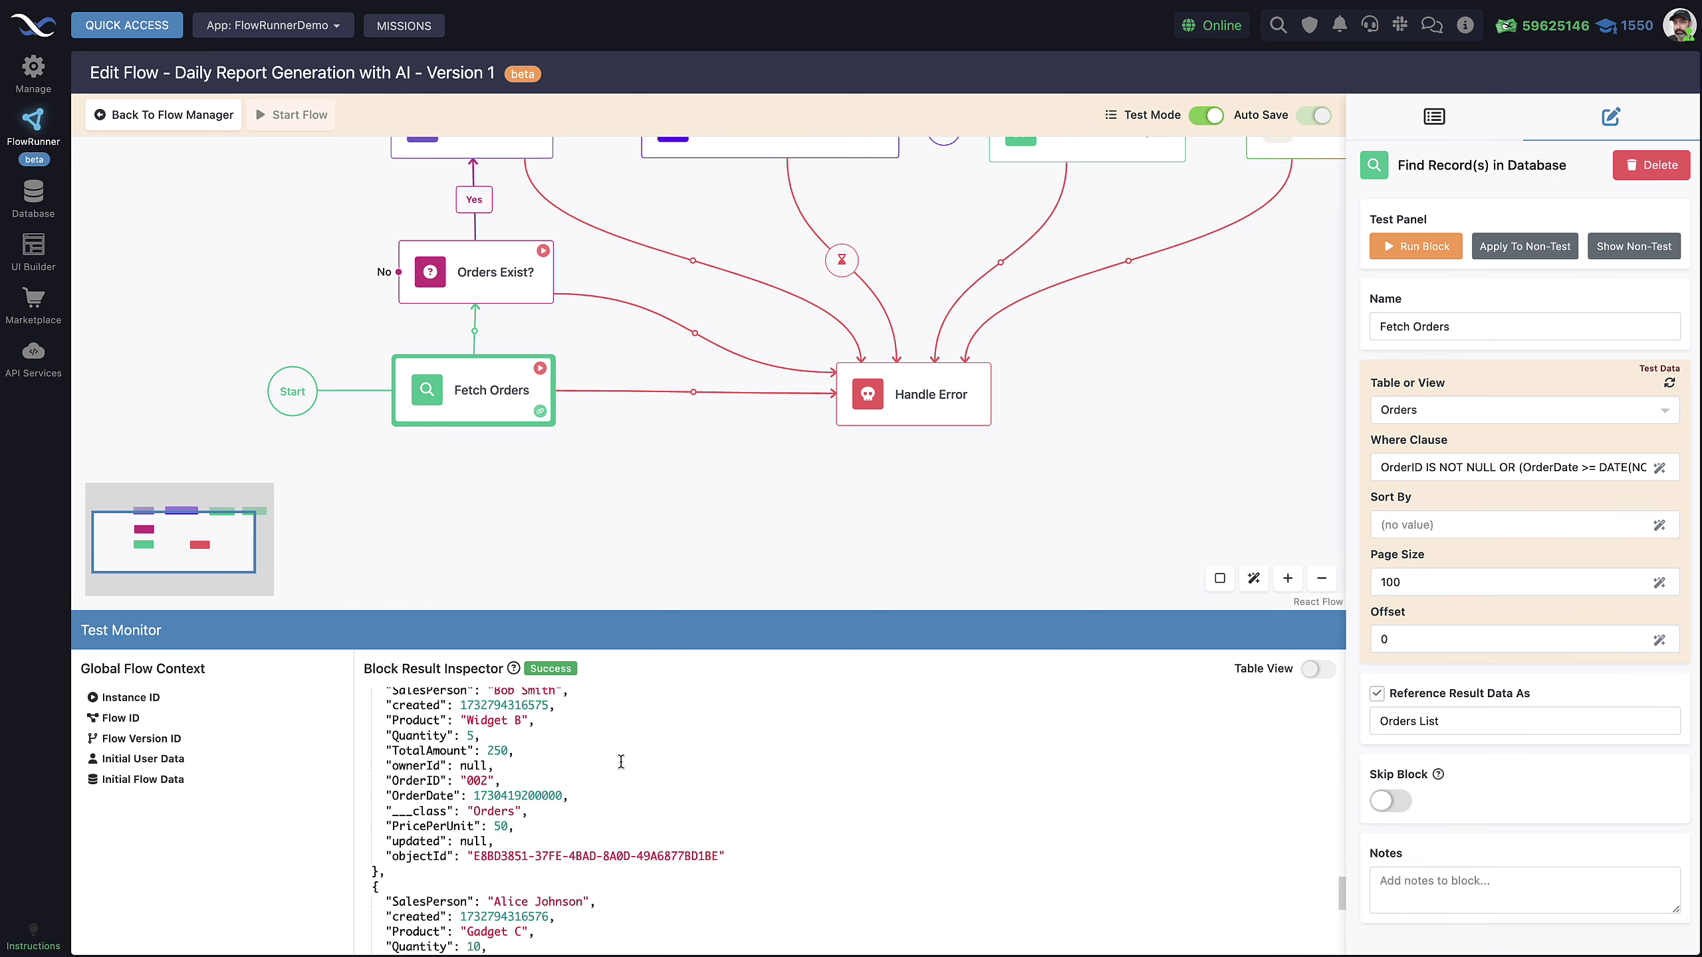
drag(360, 696, 535, 891)
scroll(602, 845, down, 1)
scroll(583, 818, up, 1)
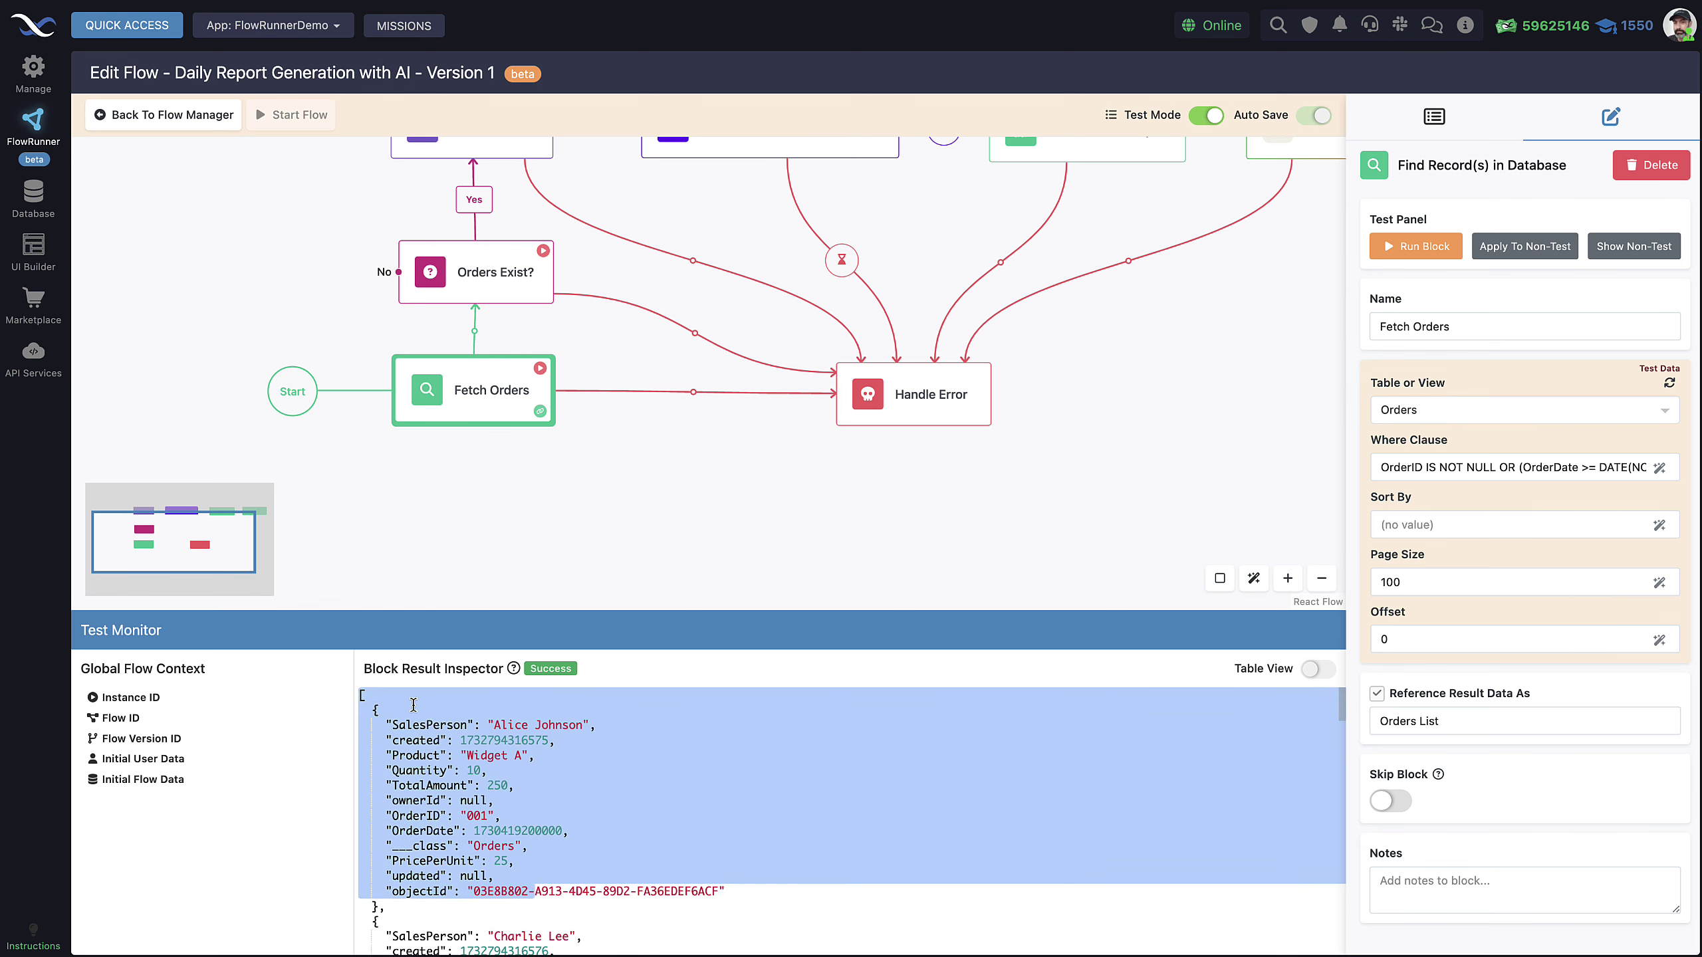
click(413, 705)
drag(368, 708, 387, 907)
click(388, 906)
click(368, 698)
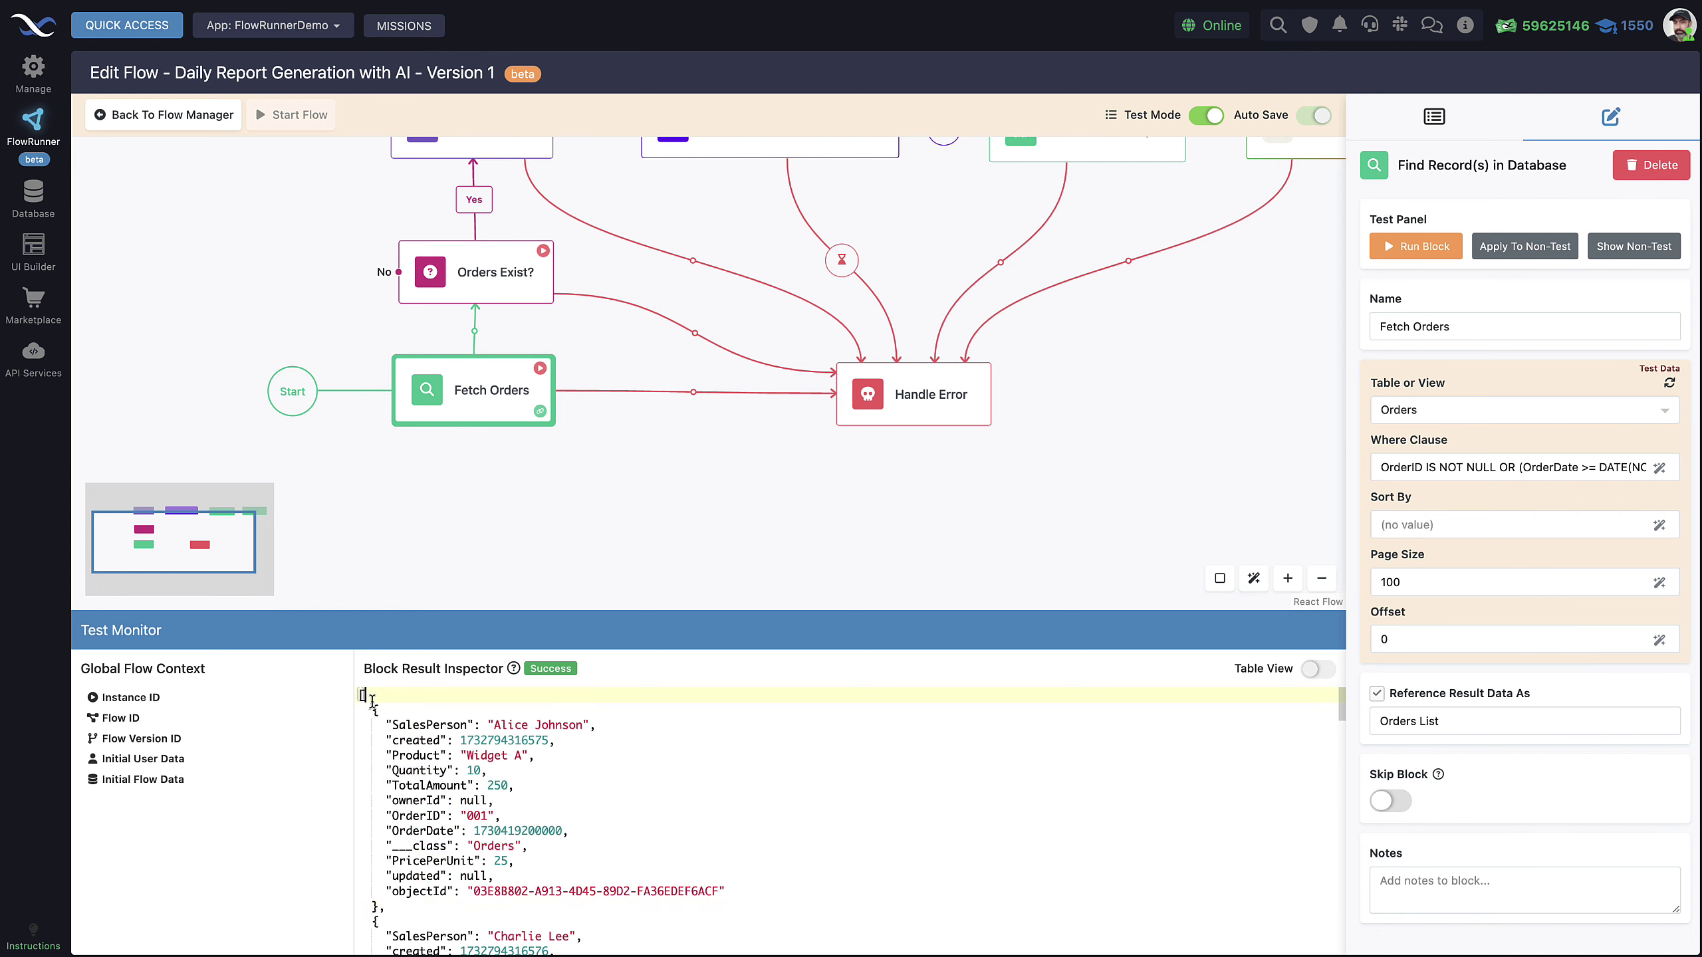
Step: Examine the first returned order record field by field, covering SalesPerson, Product, TotalAmount and PricePerUnit
drag(371, 702, 388, 906)
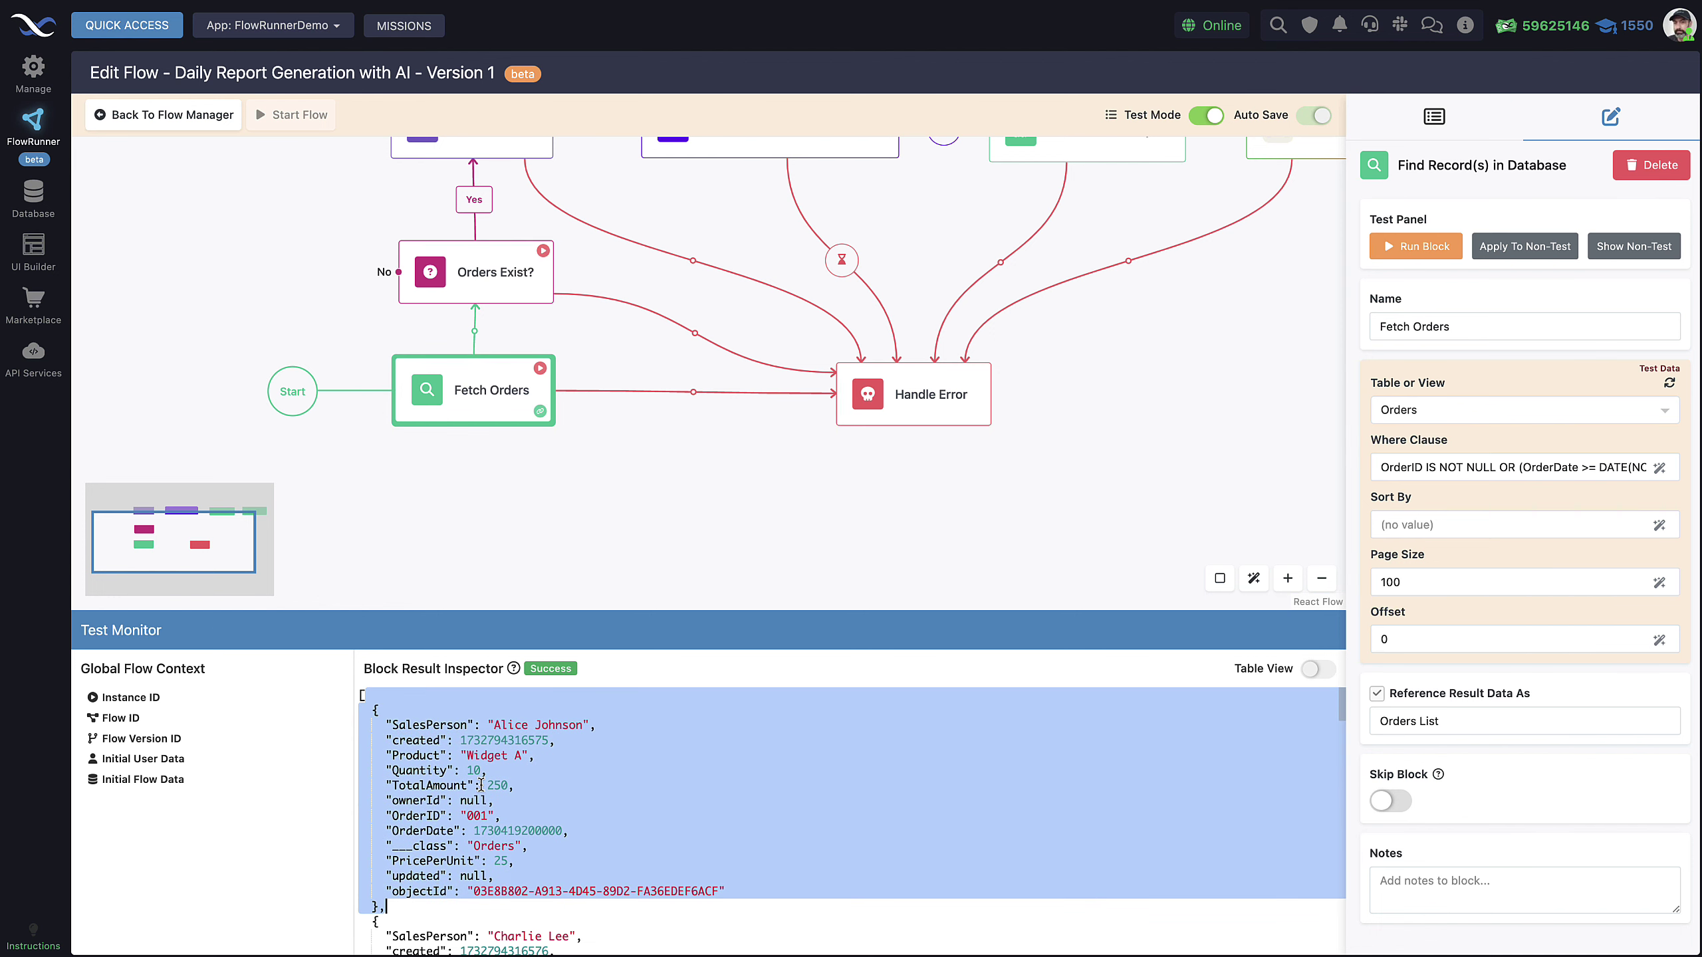
click(534, 921)
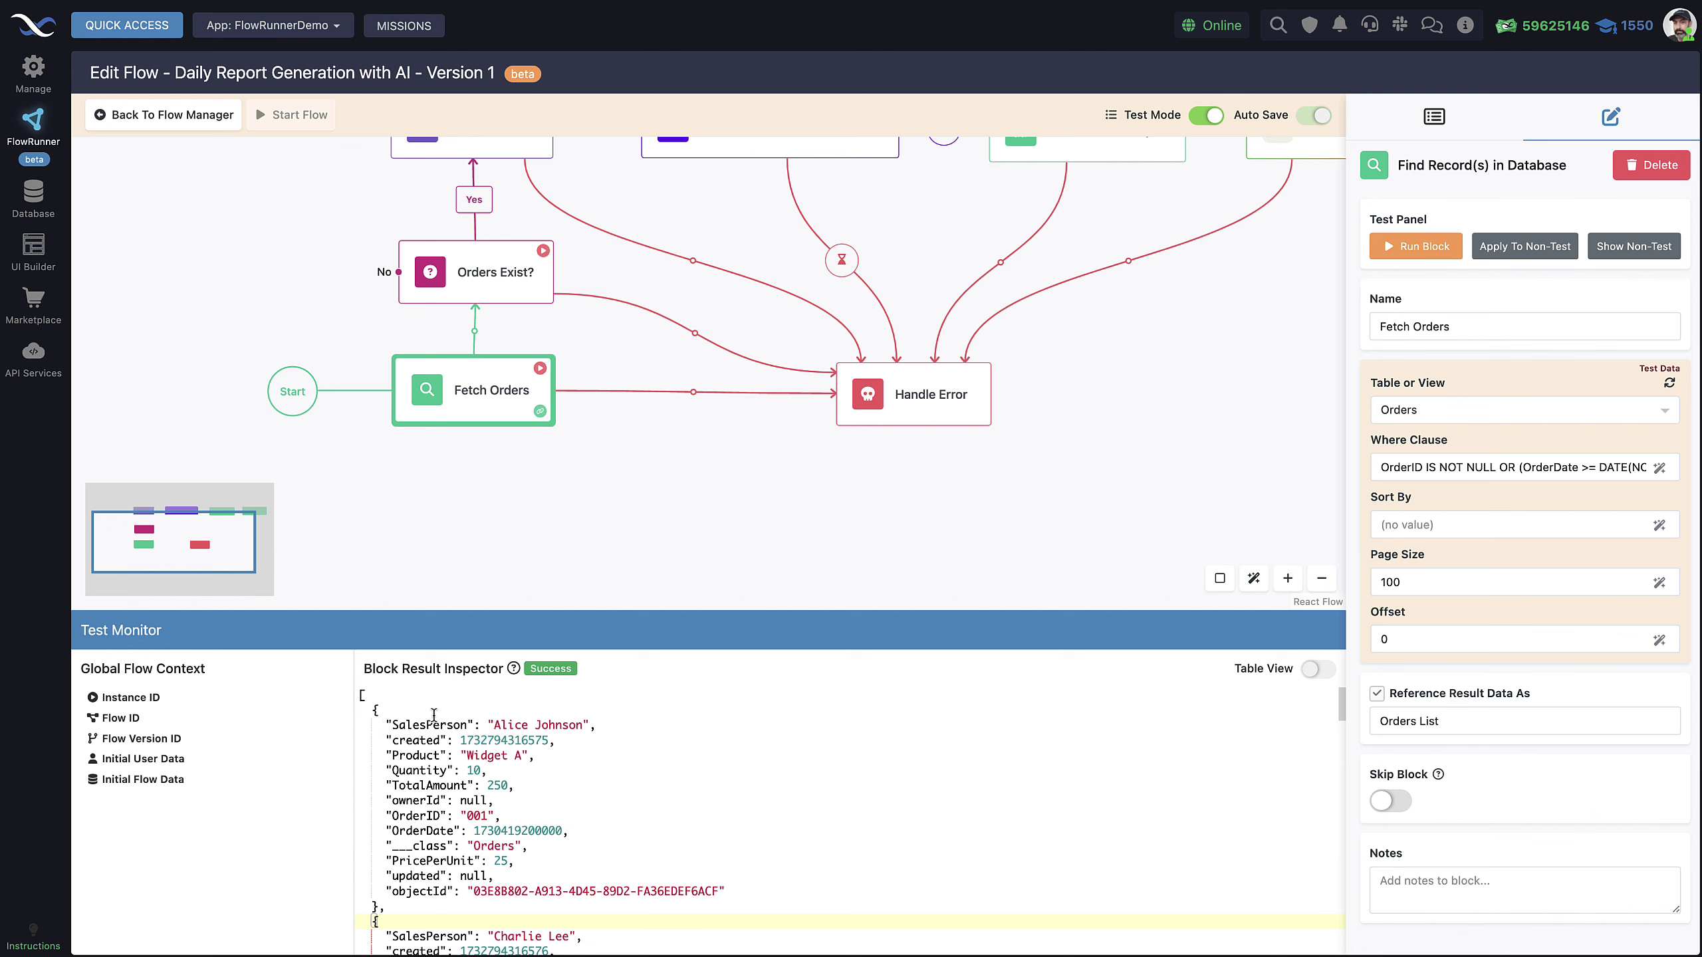
drag(386, 726, 488, 727)
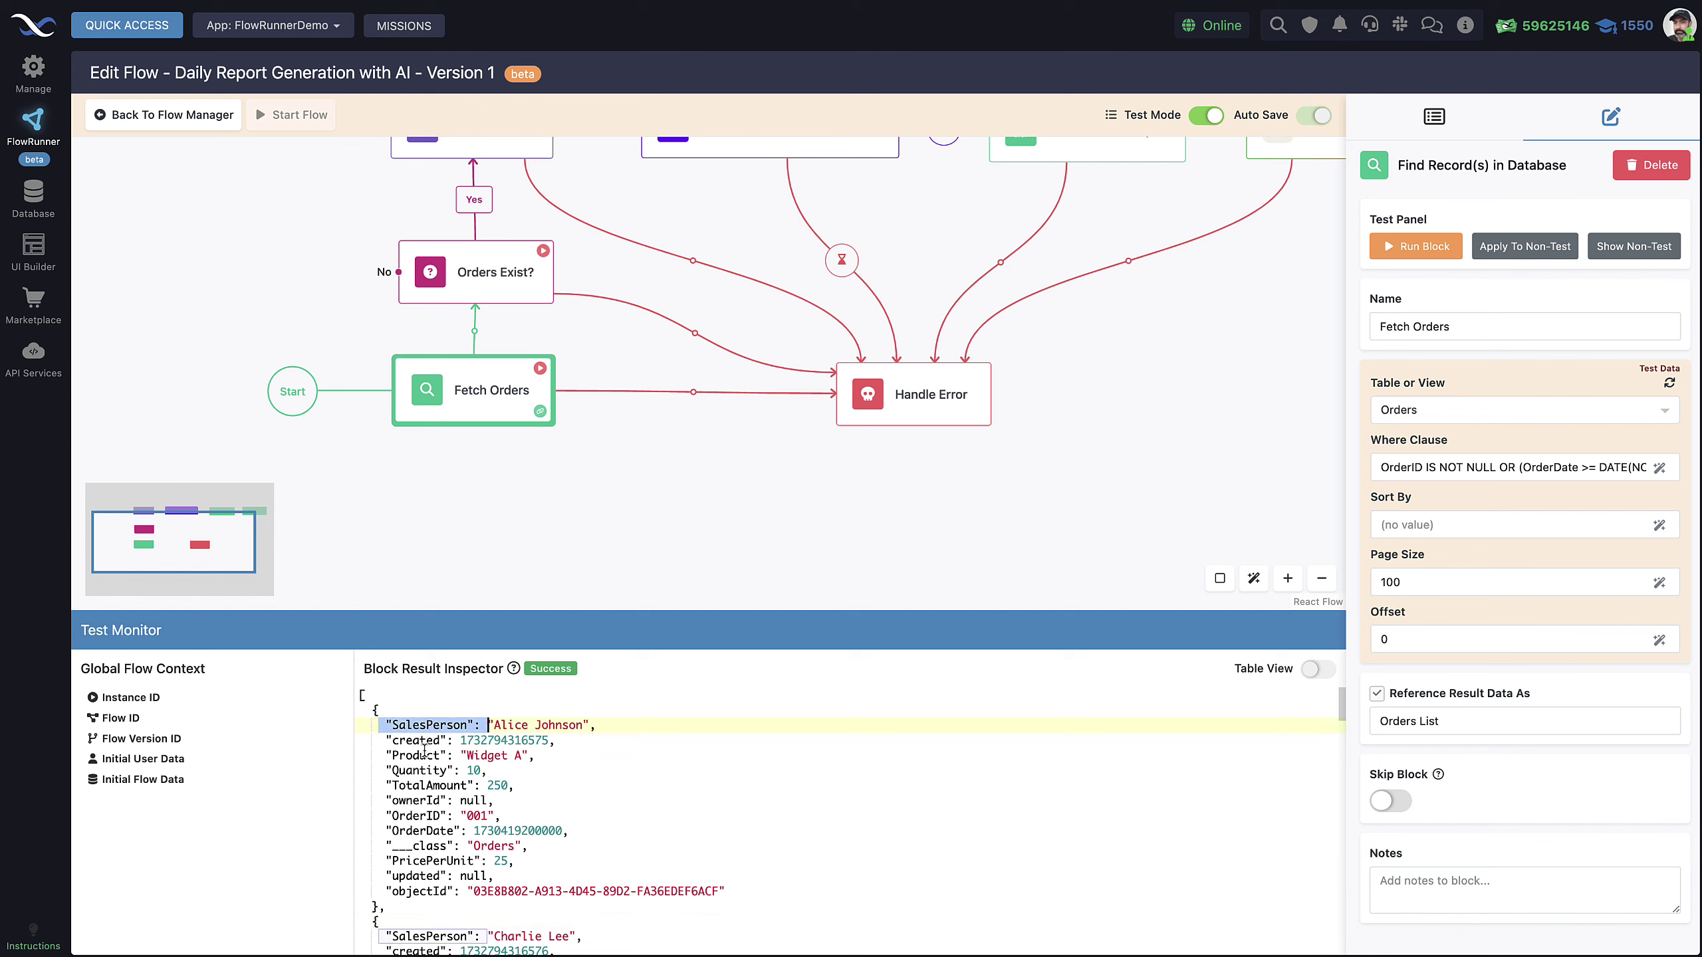
click(379, 755)
drag(393, 785, 440, 786)
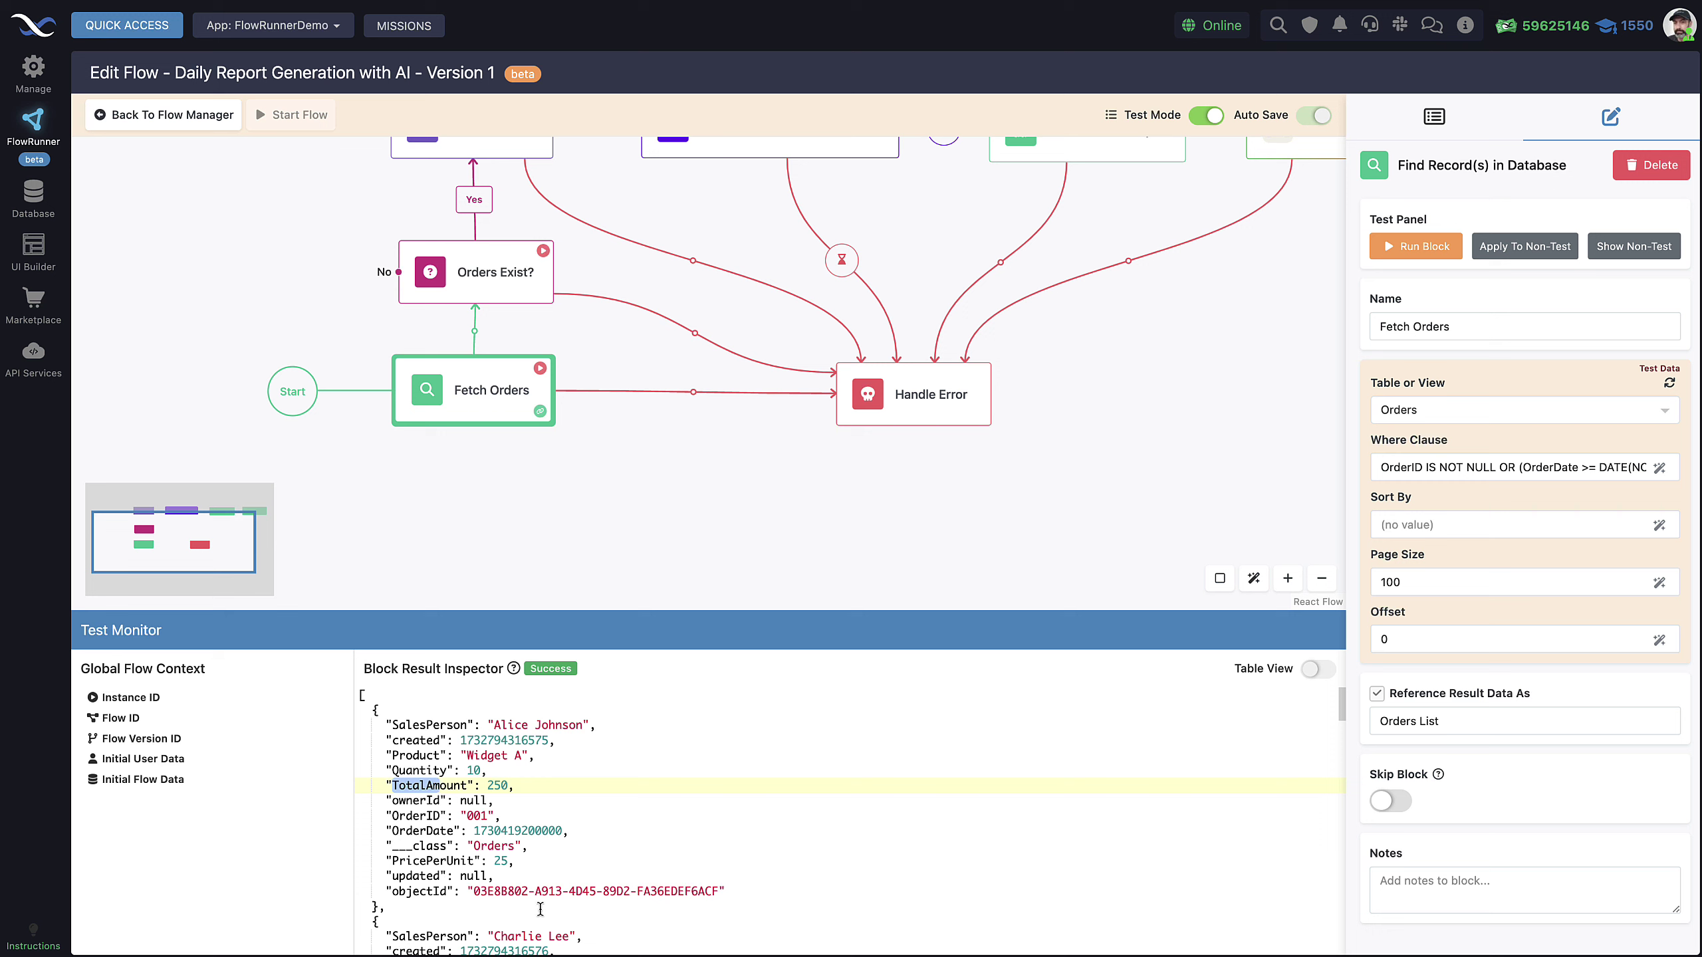
scroll(432, 864, down, 1)
drag(379, 855, 534, 861)
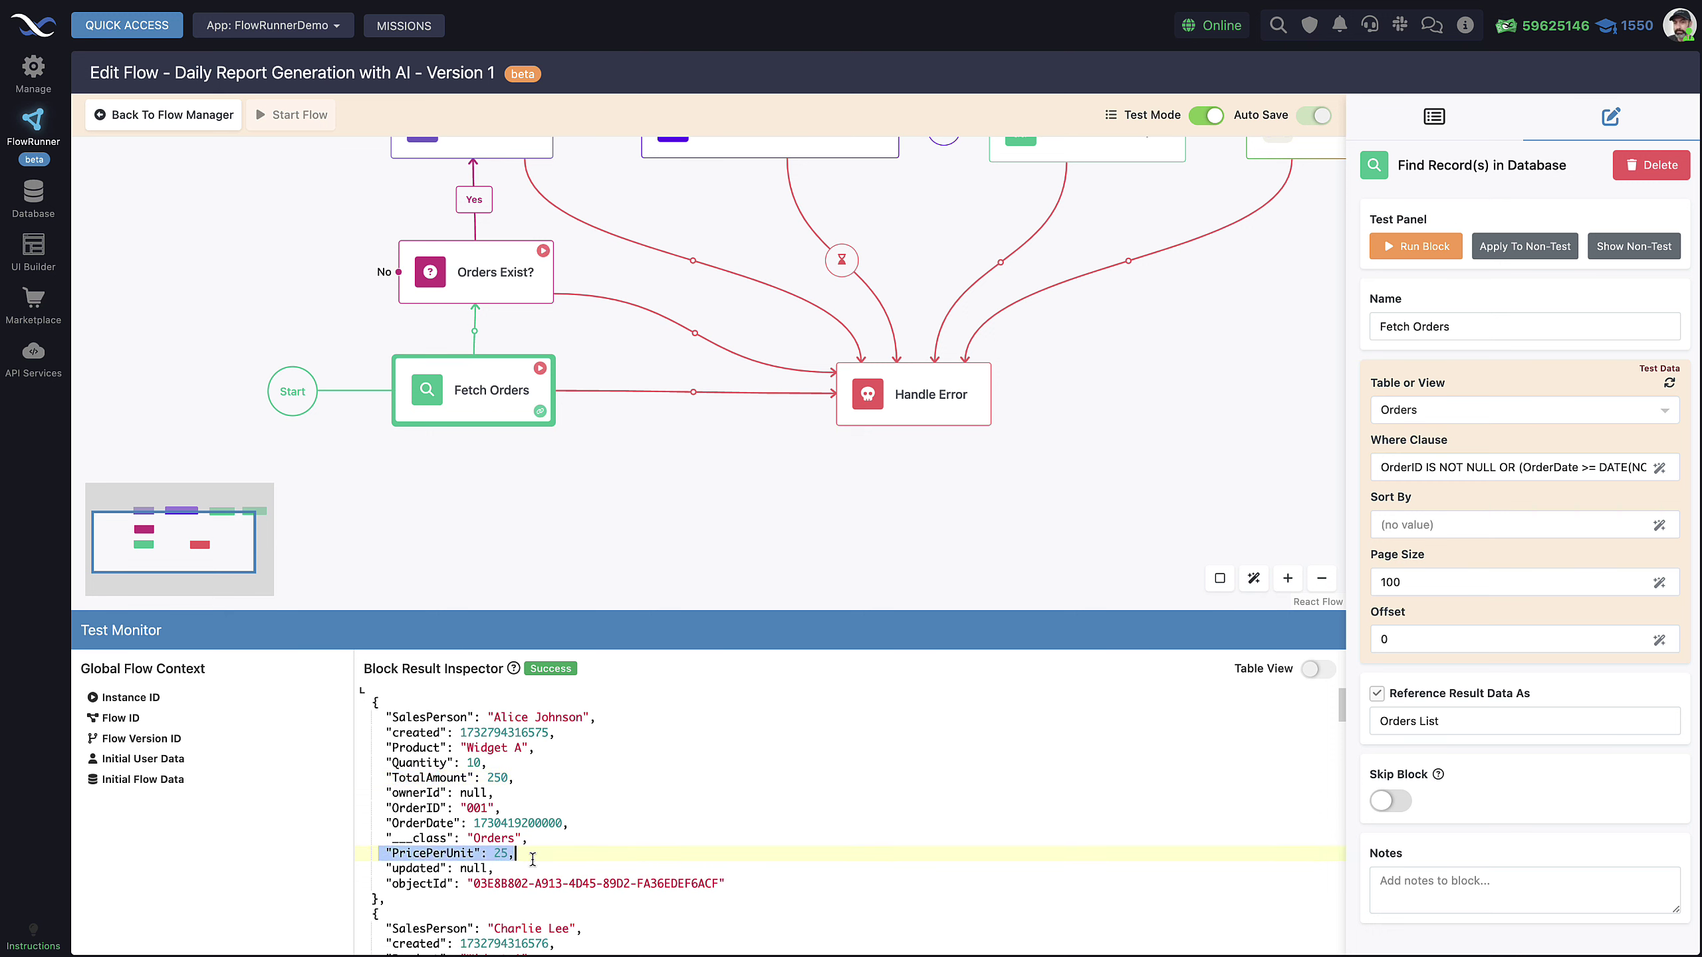
click(555, 861)
scroll(434, 786, up, 1)
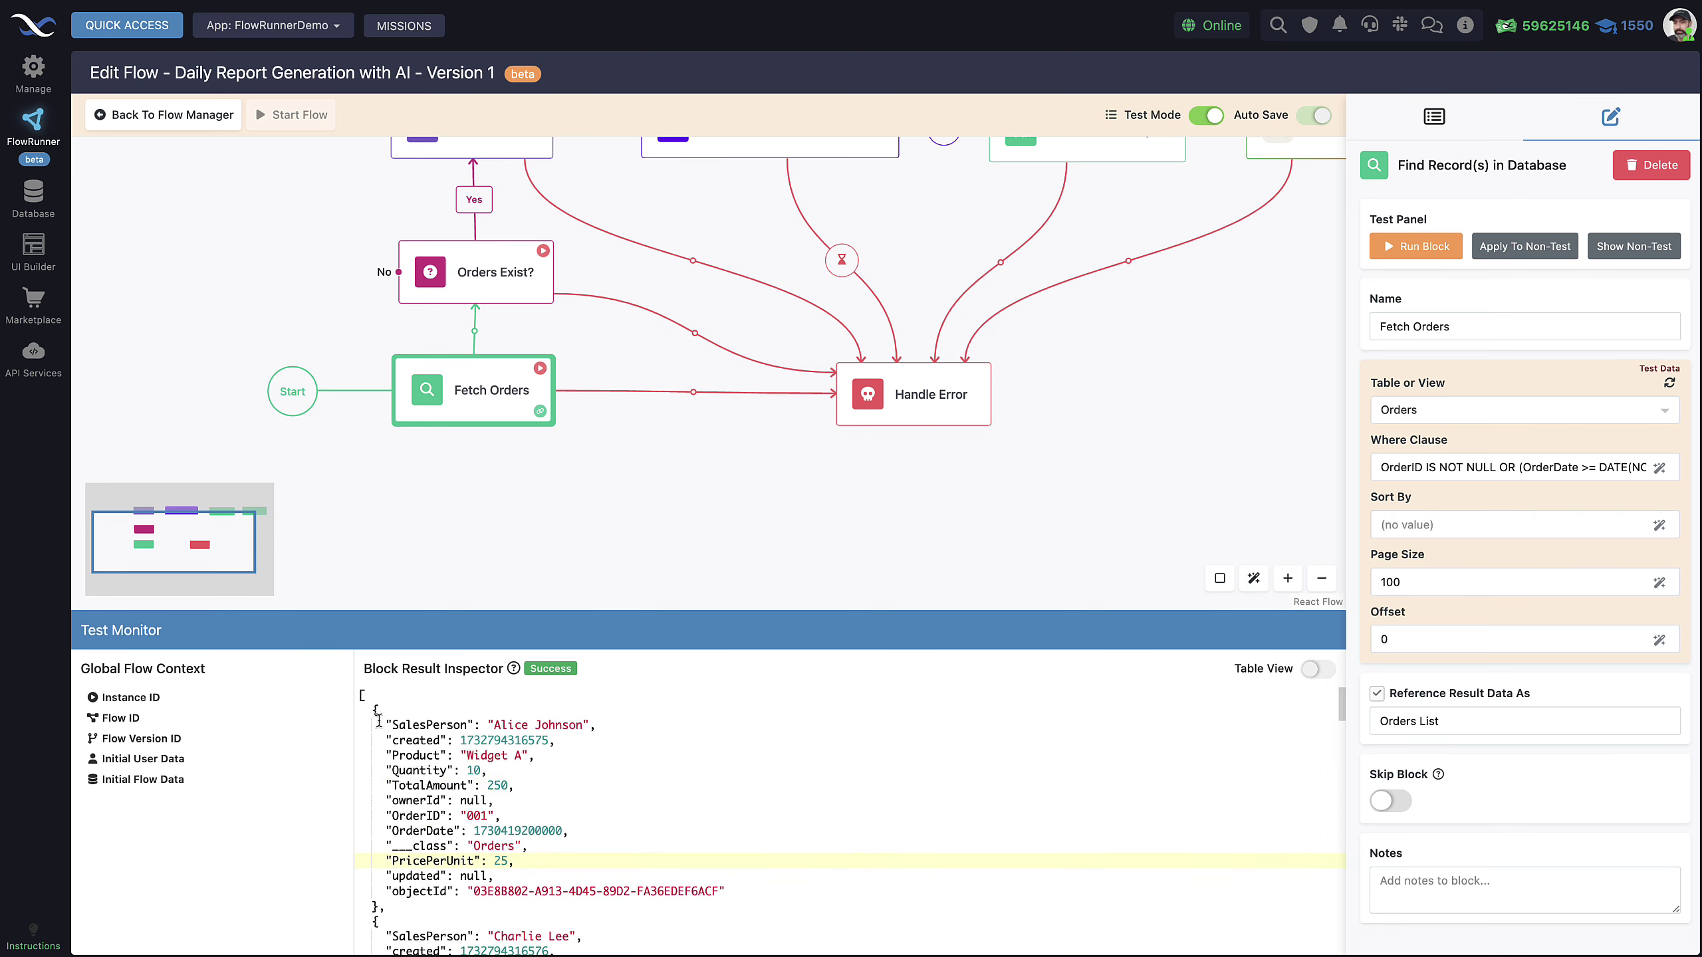
Step: Compare the first order record with the records that follow it in the Fetch Orders test result
drag(373, 711, 457, 783)
scroll(458, 798, down, 5)
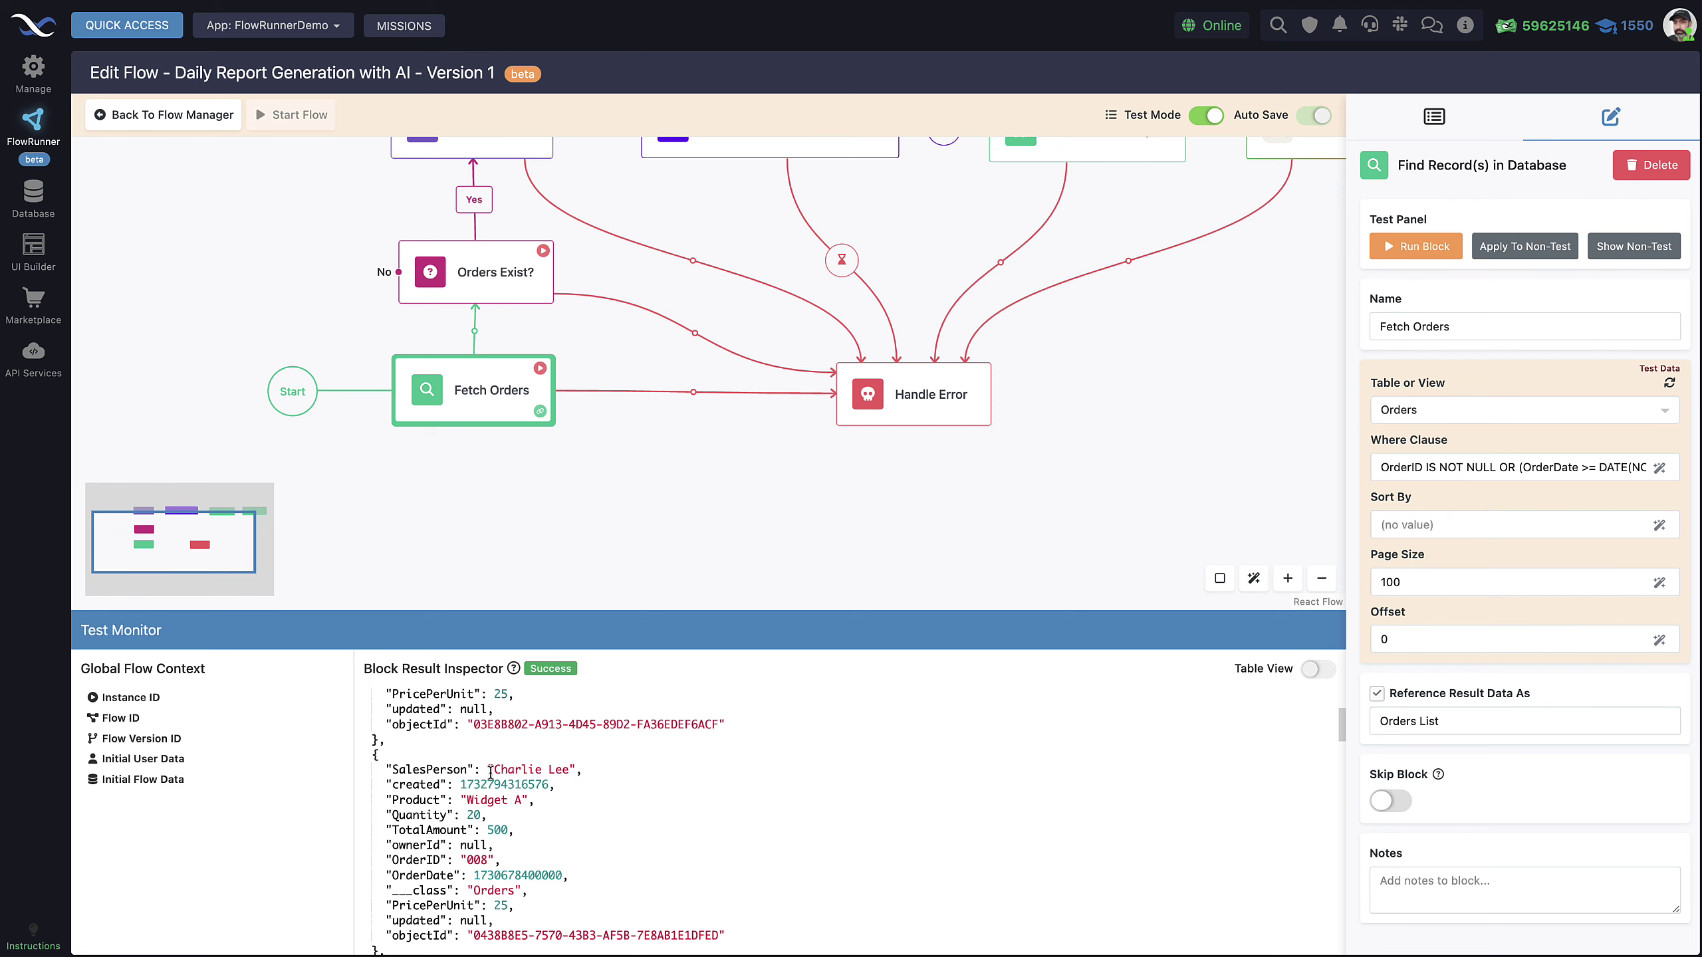
scroll(478, 713, down, 4)
scroll(448, 752, up, 5)
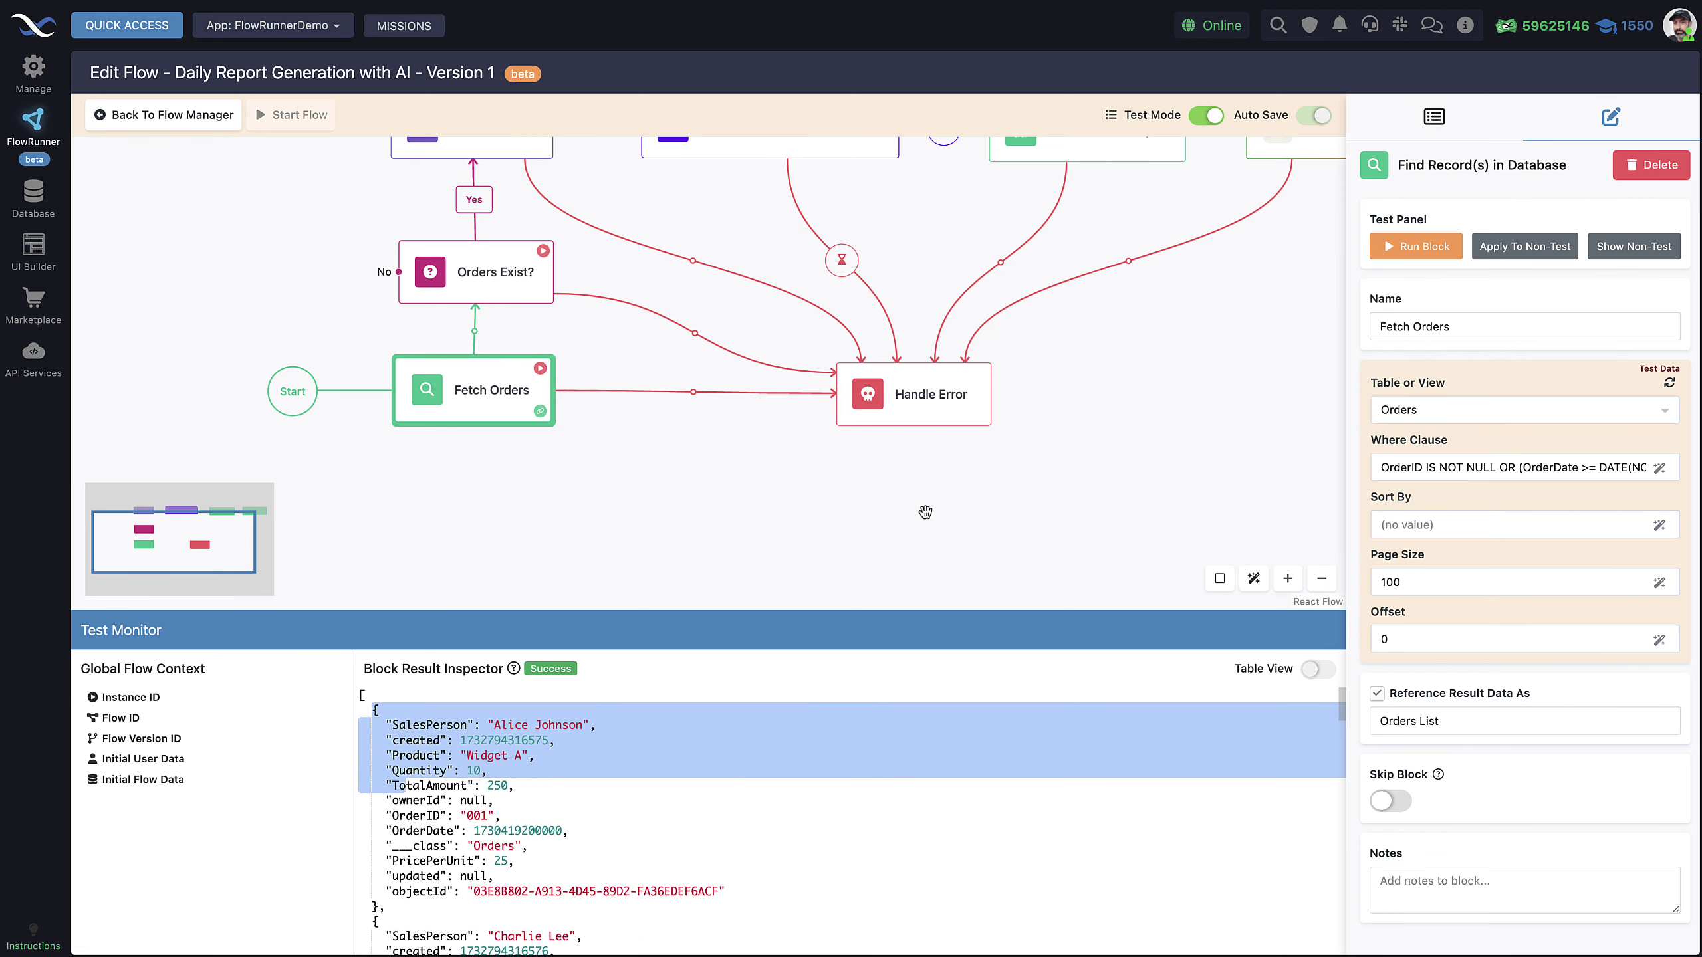
Step: Turn off Test Mode for the flow and bring the complete block chain into view
drag(924, 510, 932, 543)
click(1206, 116)
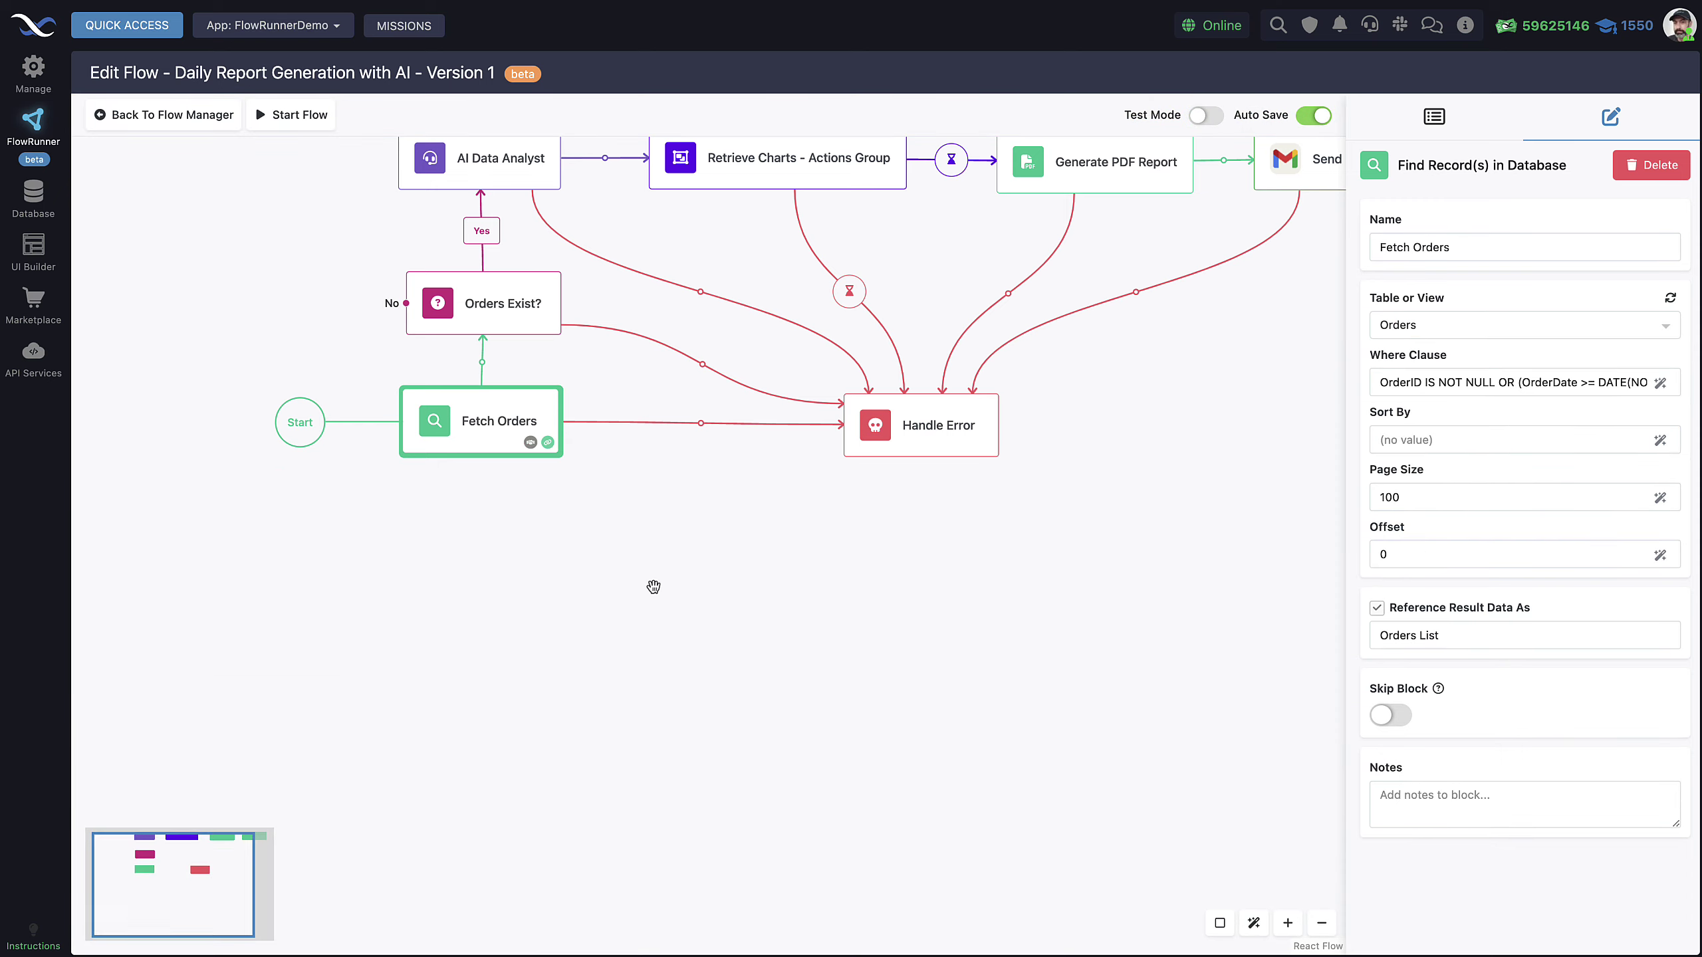
drag(556, 641, 519, 701)
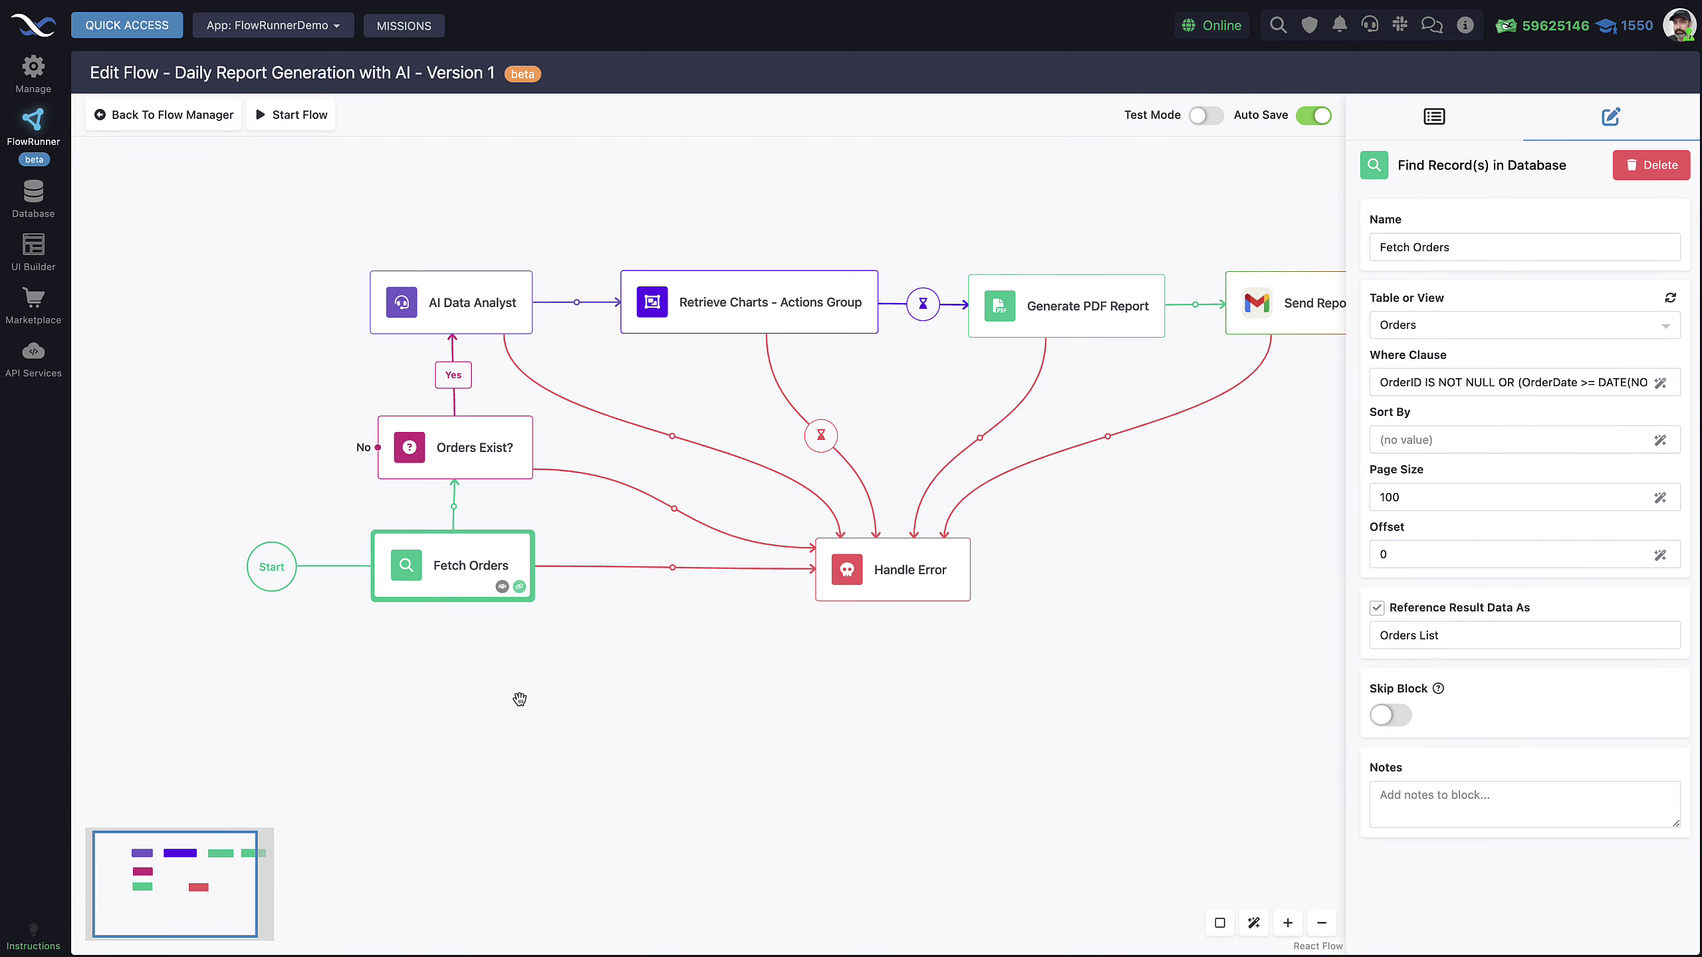
Step: Inspect the Orders Exist? condition block and compare its settings with the Fetch Orders query
click(474, 458)
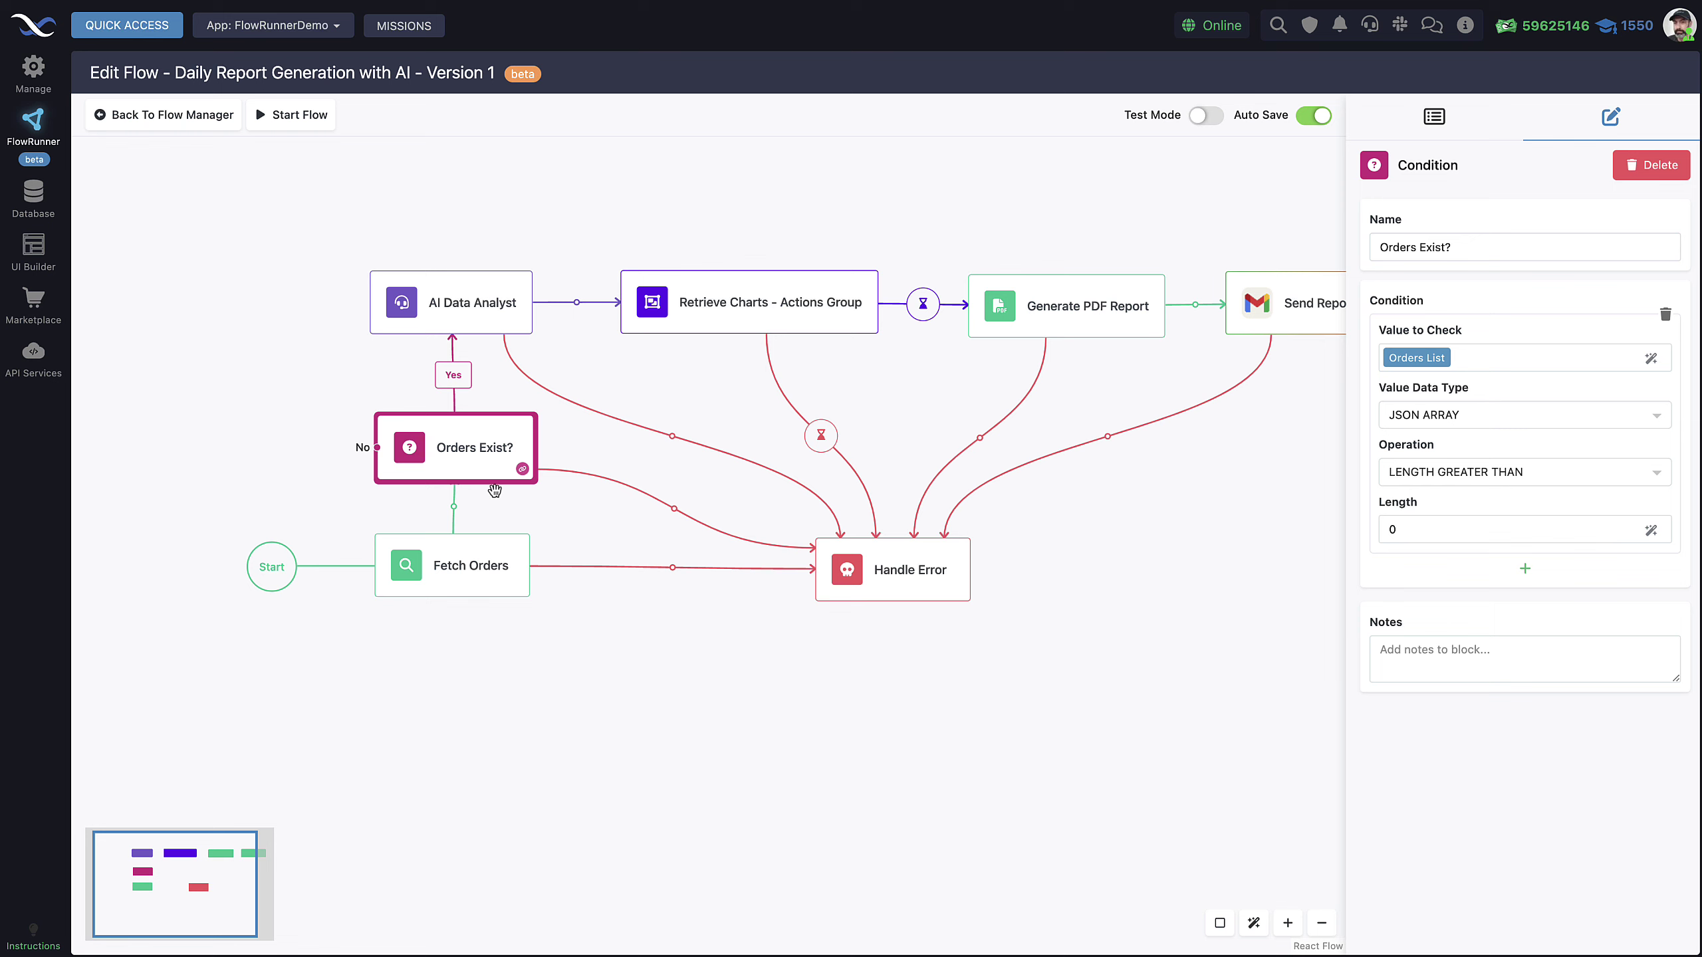
click(476, 580)
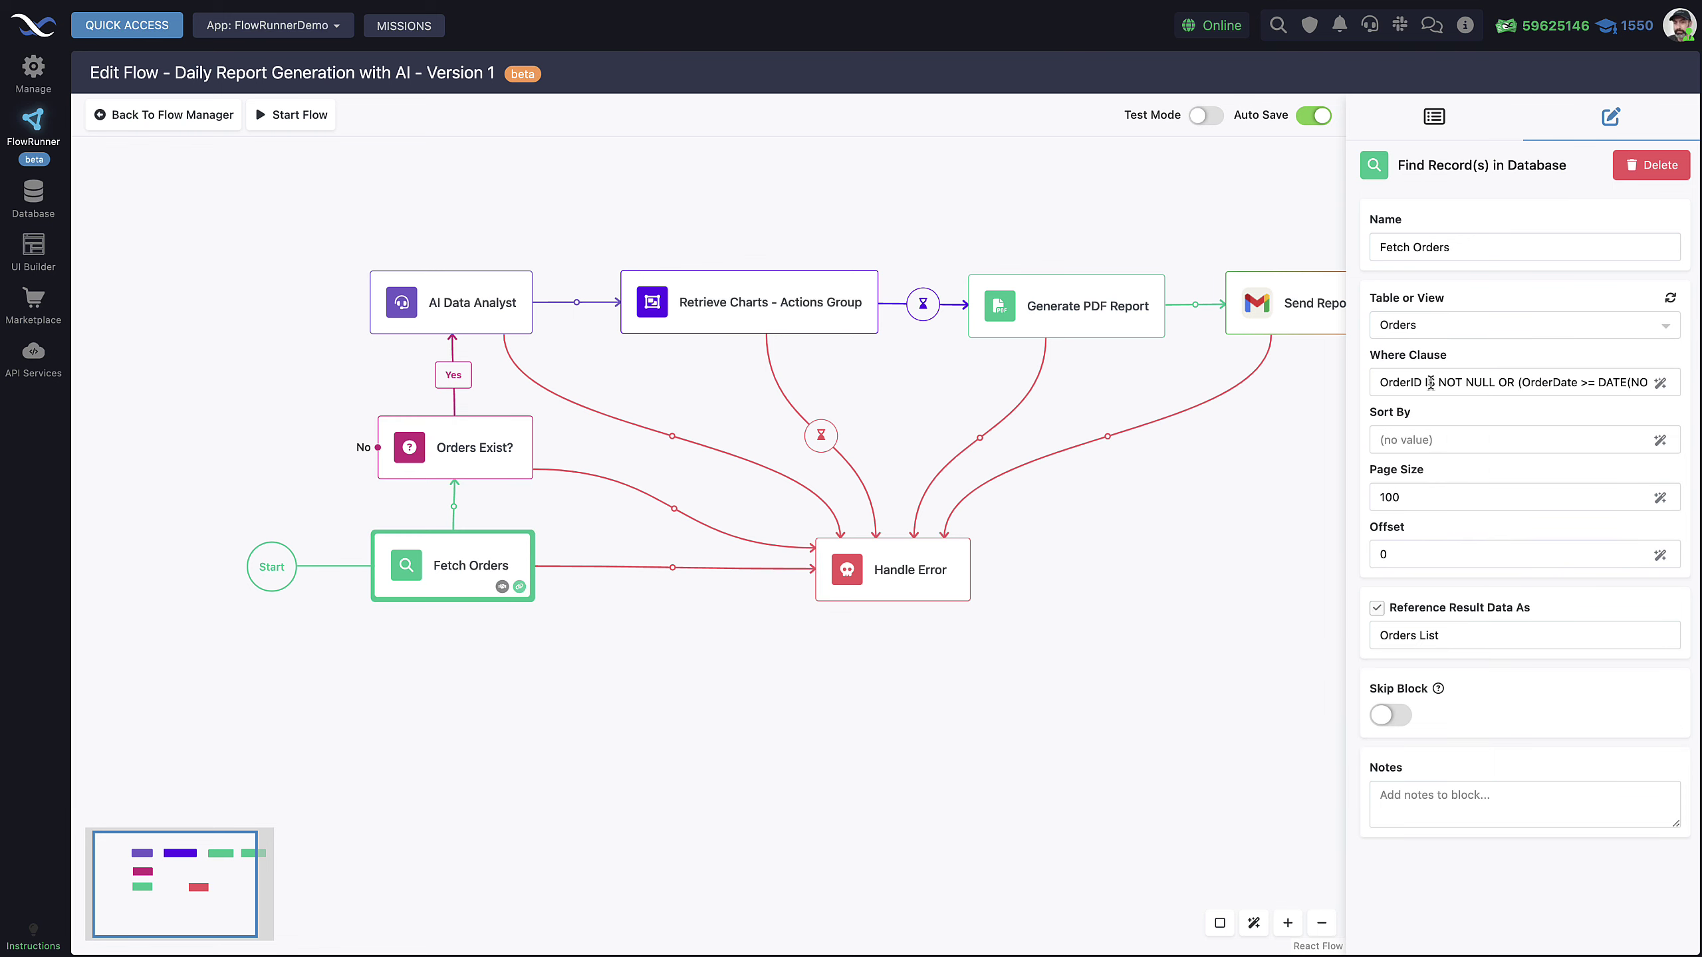
click(485, 460)
click(419, 573)
click(497, 447)
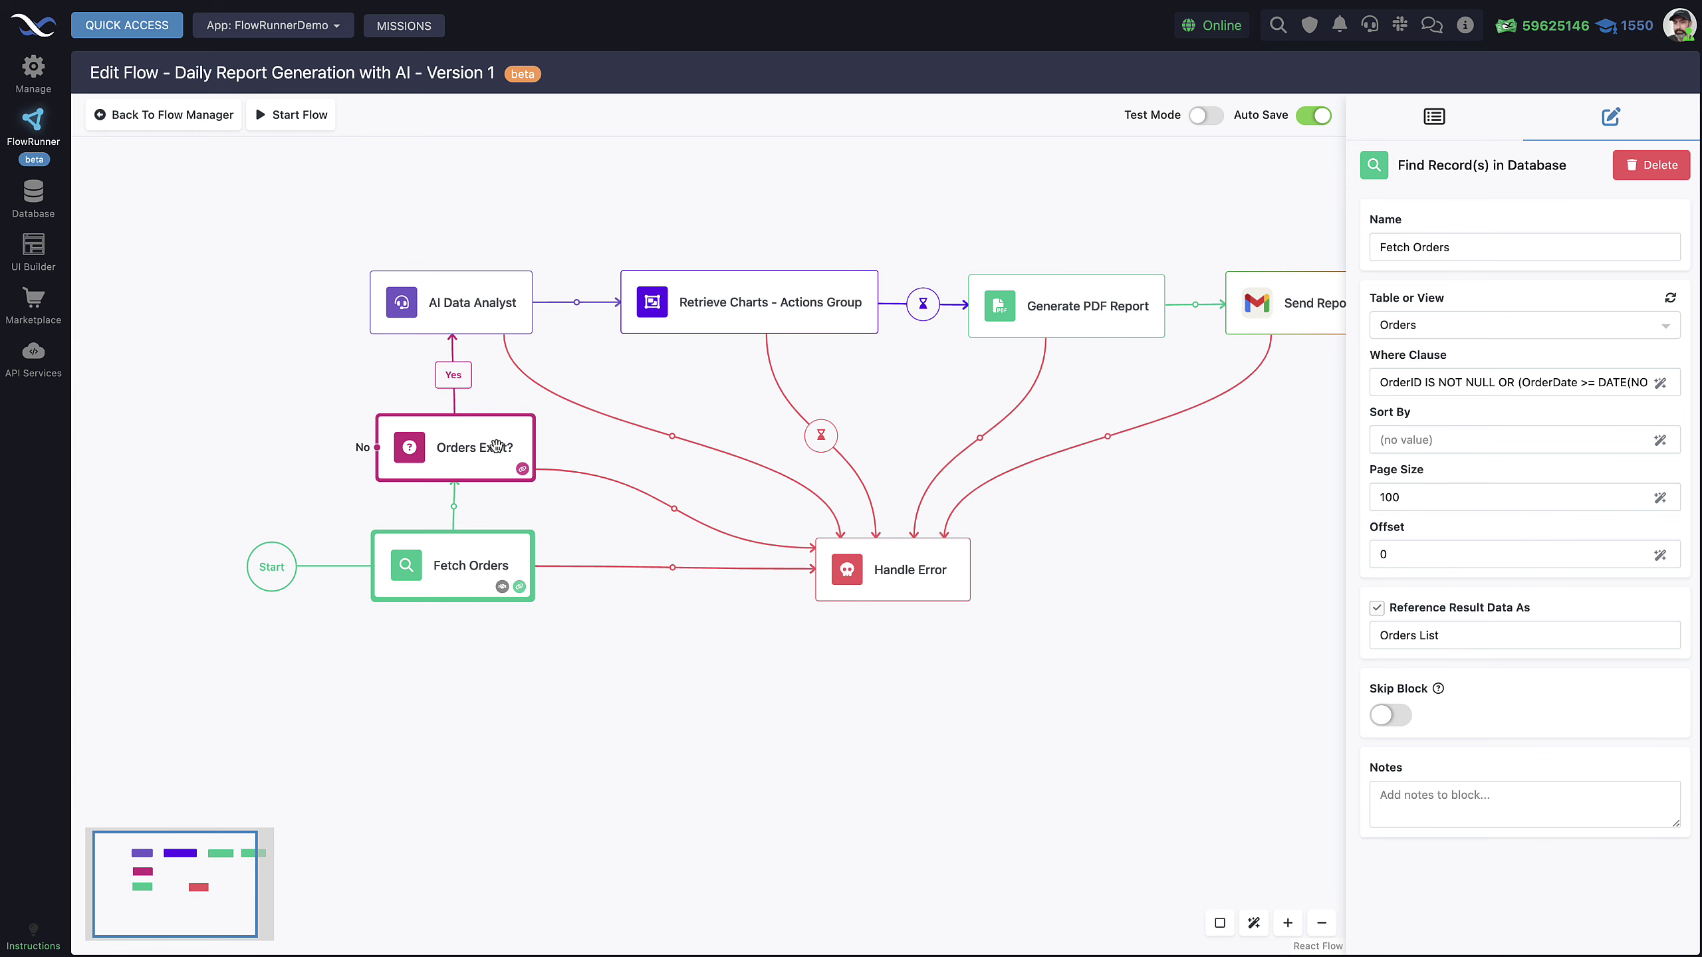
drag(669, 688, 643, 700)
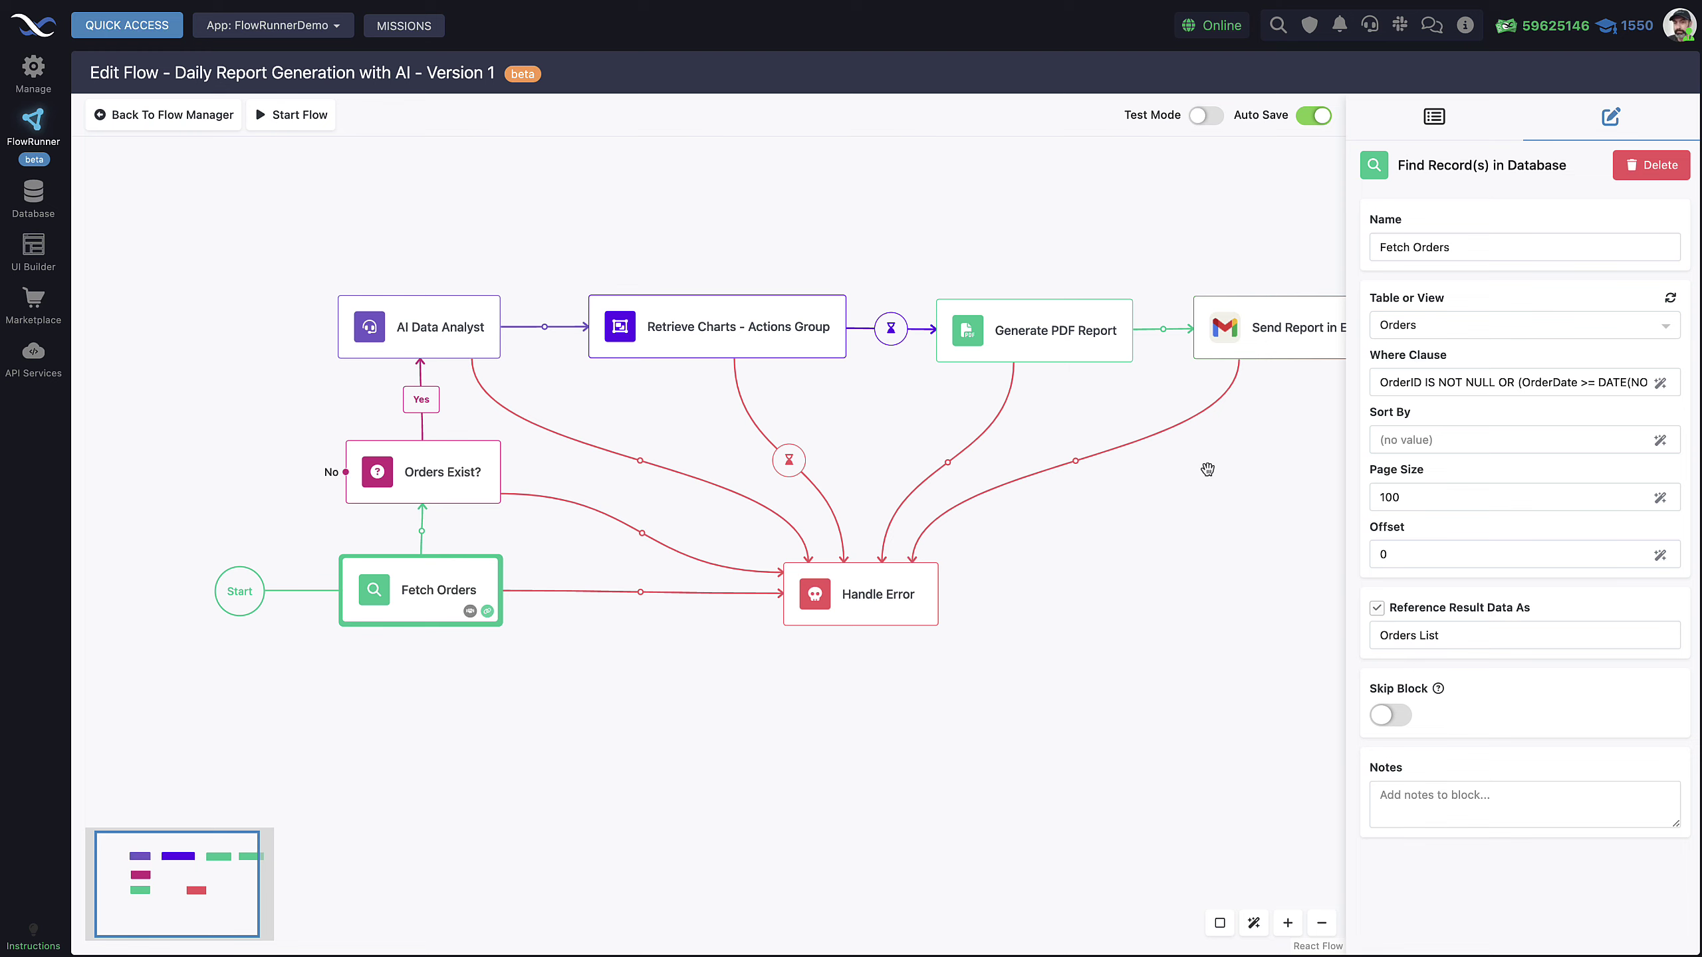
Step: Check the Orders List result reference in Fetch Orders against the value checked by the Orders Exist? block
click(442, 476)
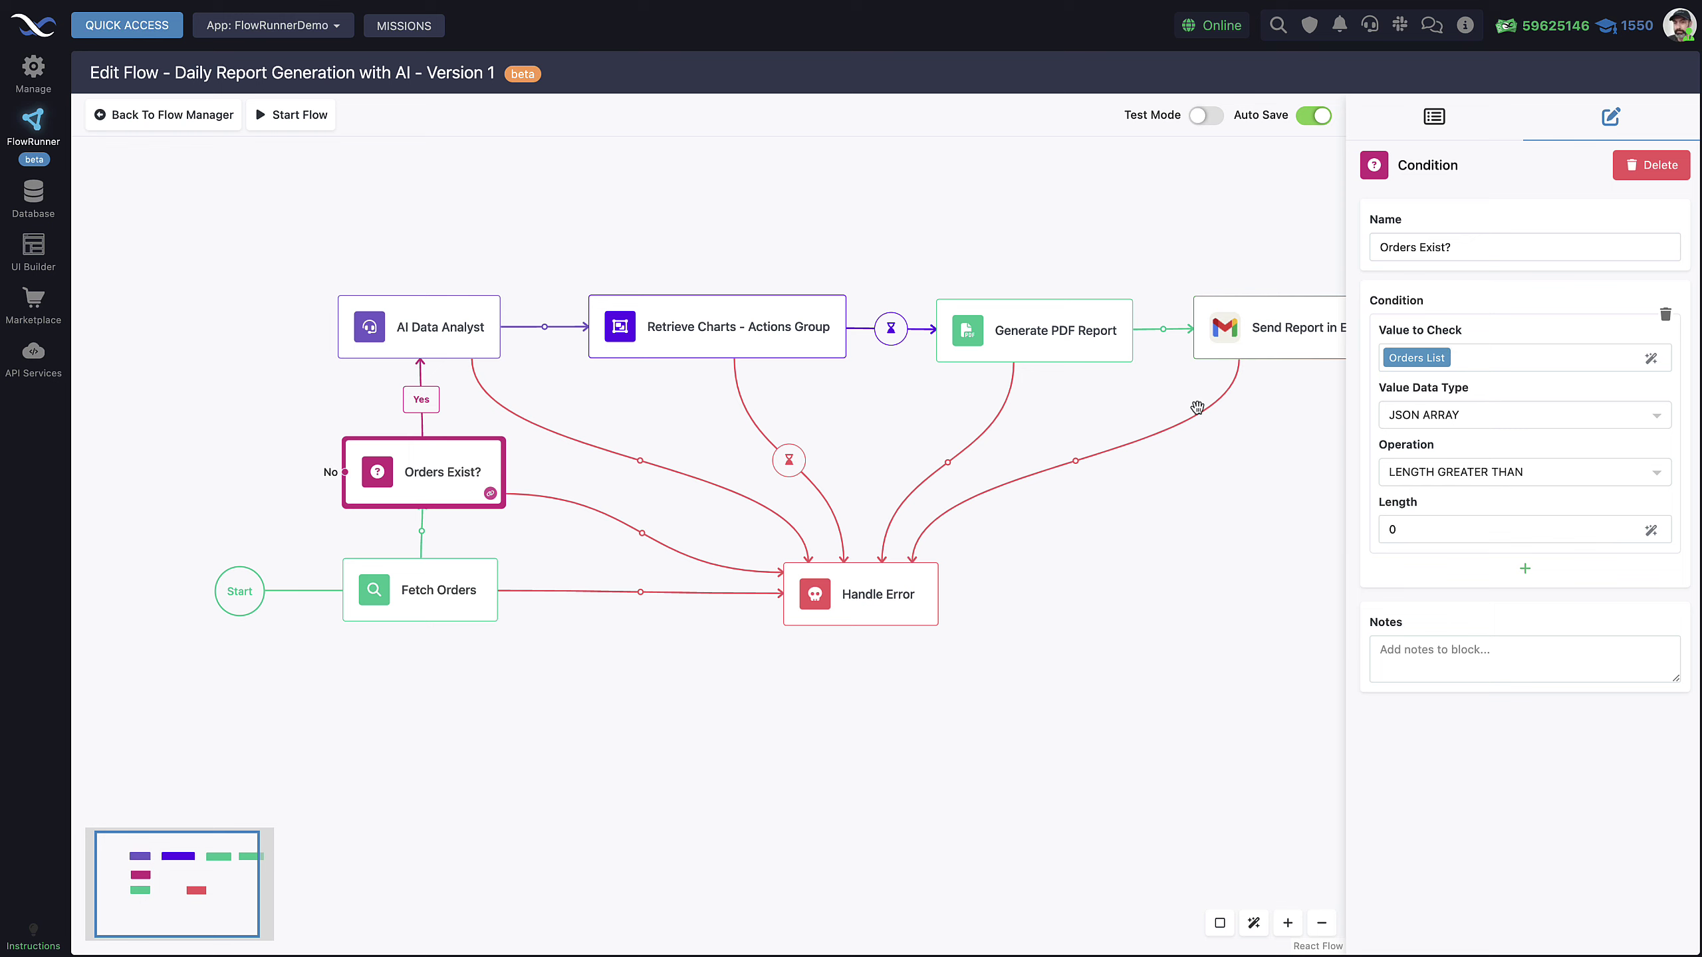
click(460, 568)
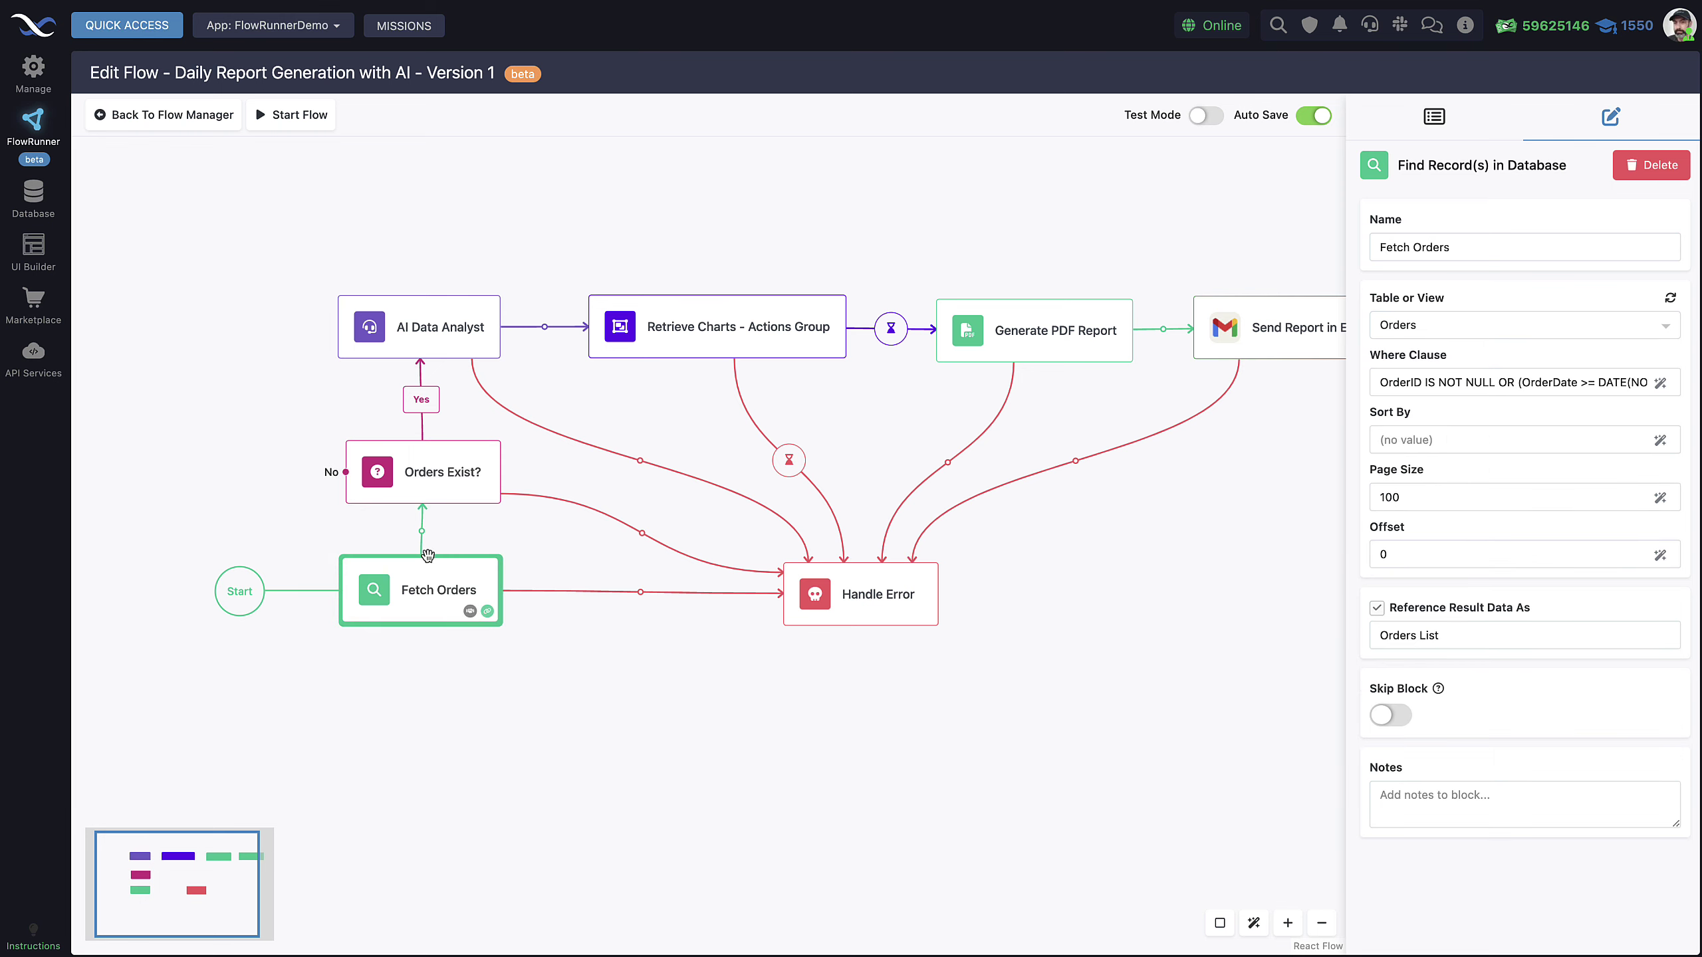
click(1429, 635)
drag(1430, 635, 1380, 633)
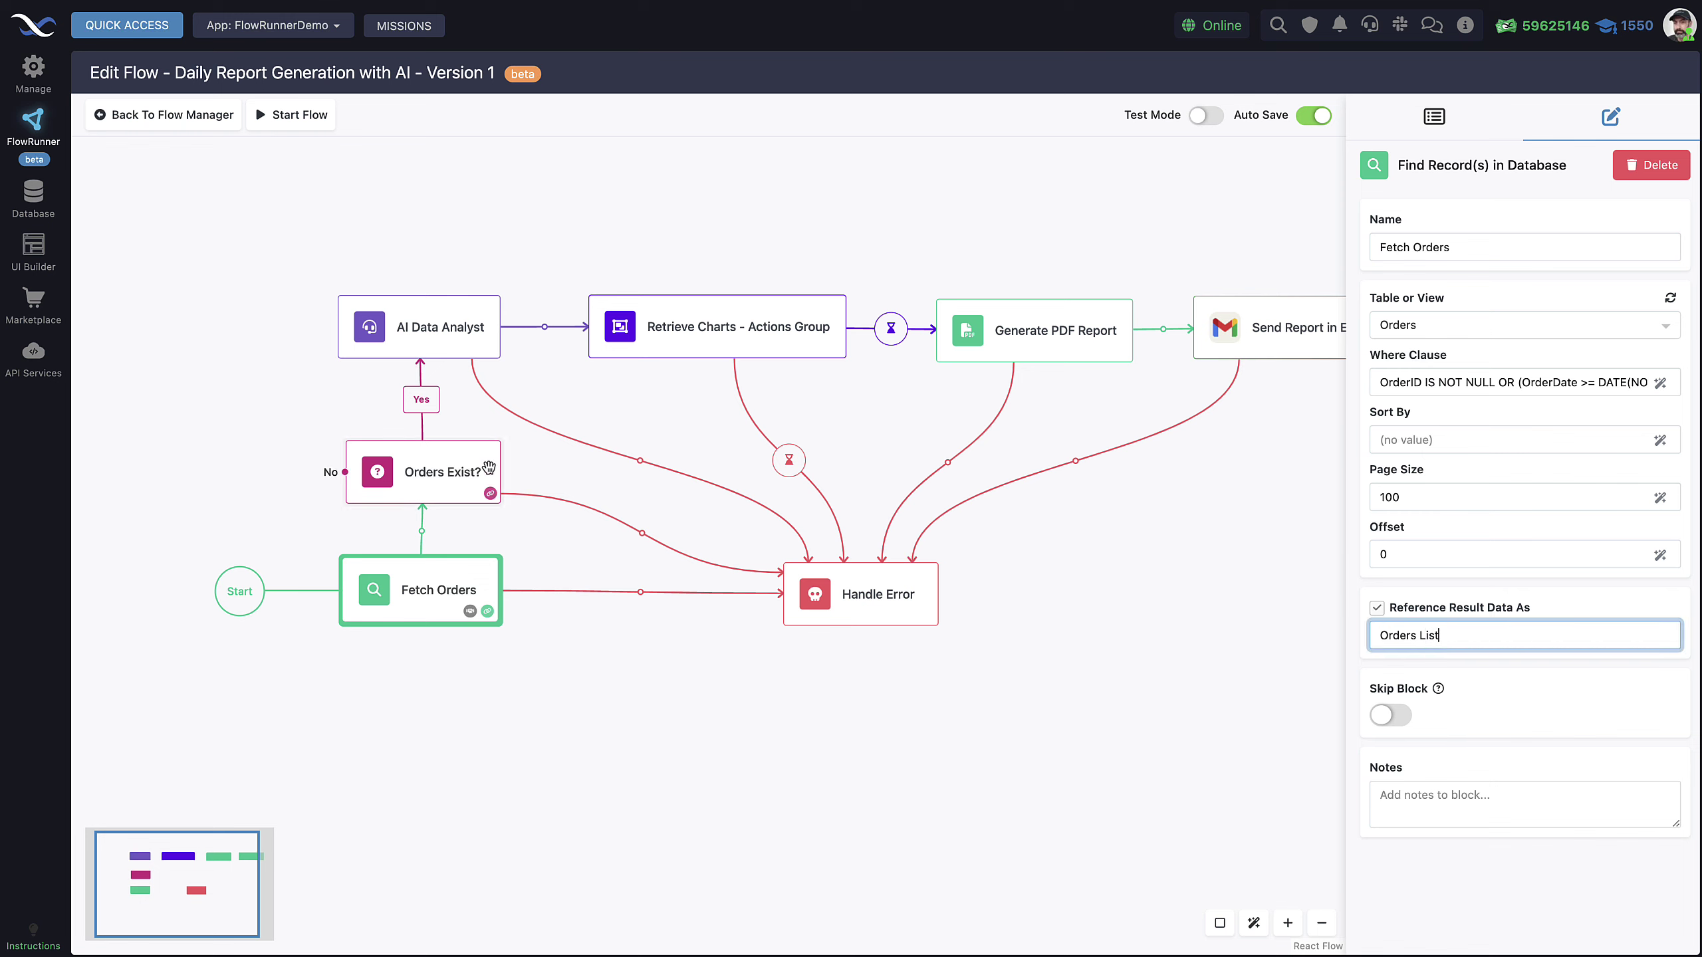
click(453, 454)
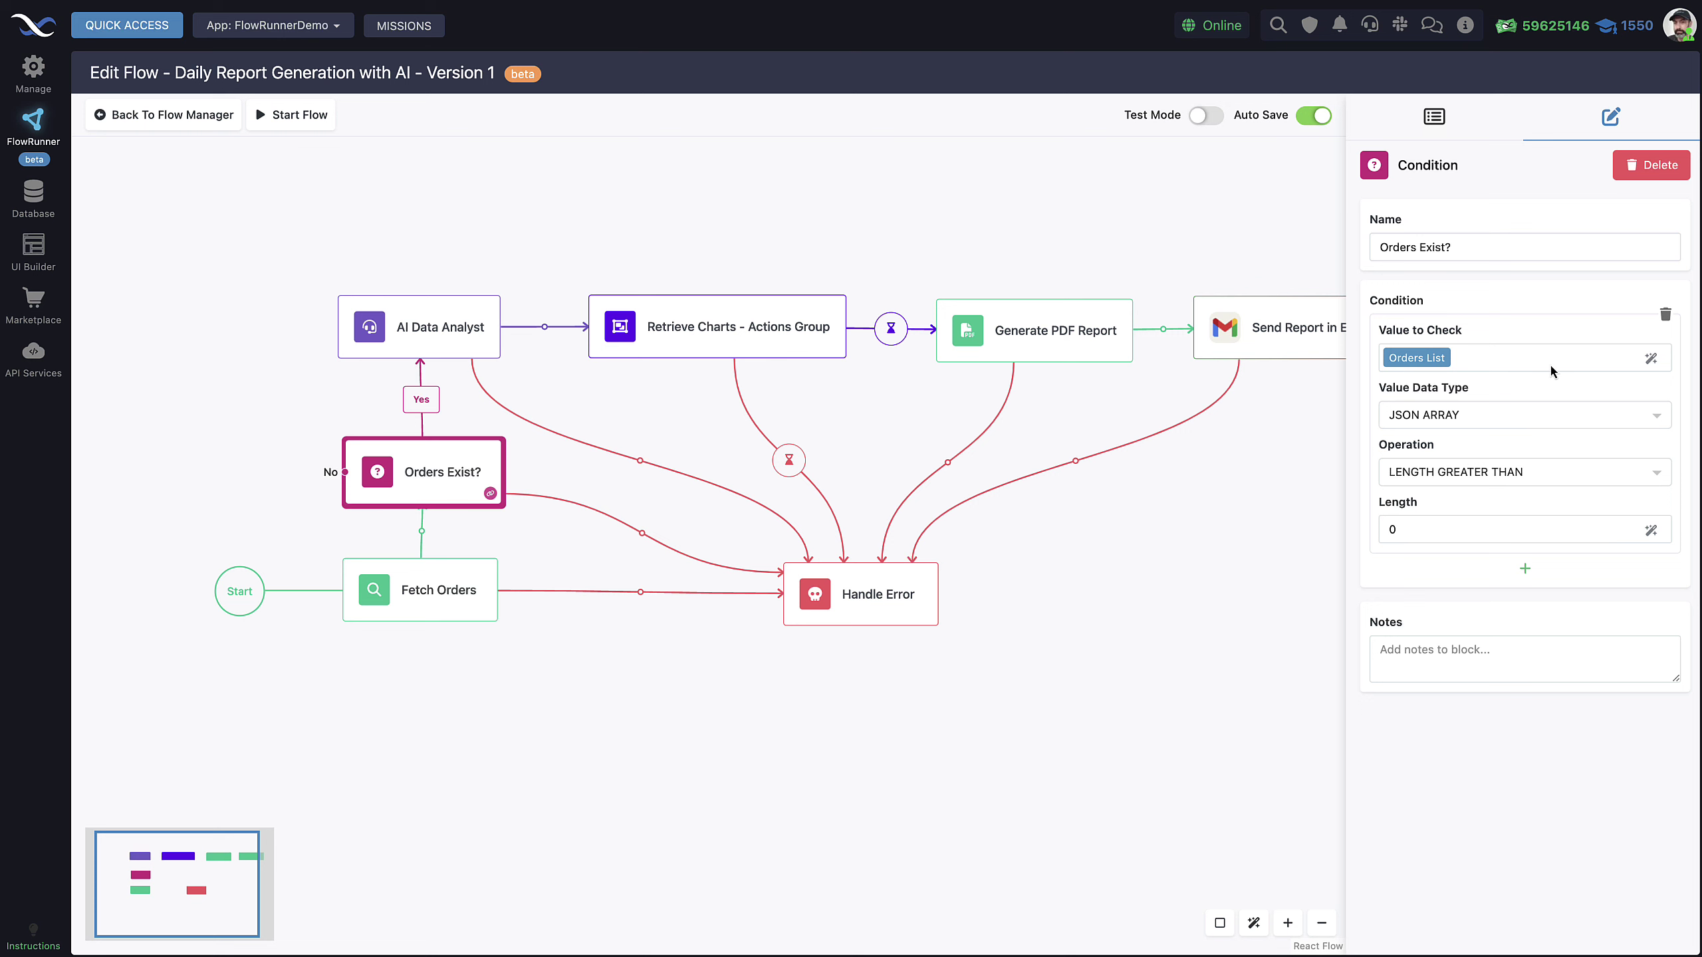
Step: Inspect the expression behind the Orders Exist? block's Value to Check, close it without changes and check the reference's source block
click(1651, 361)
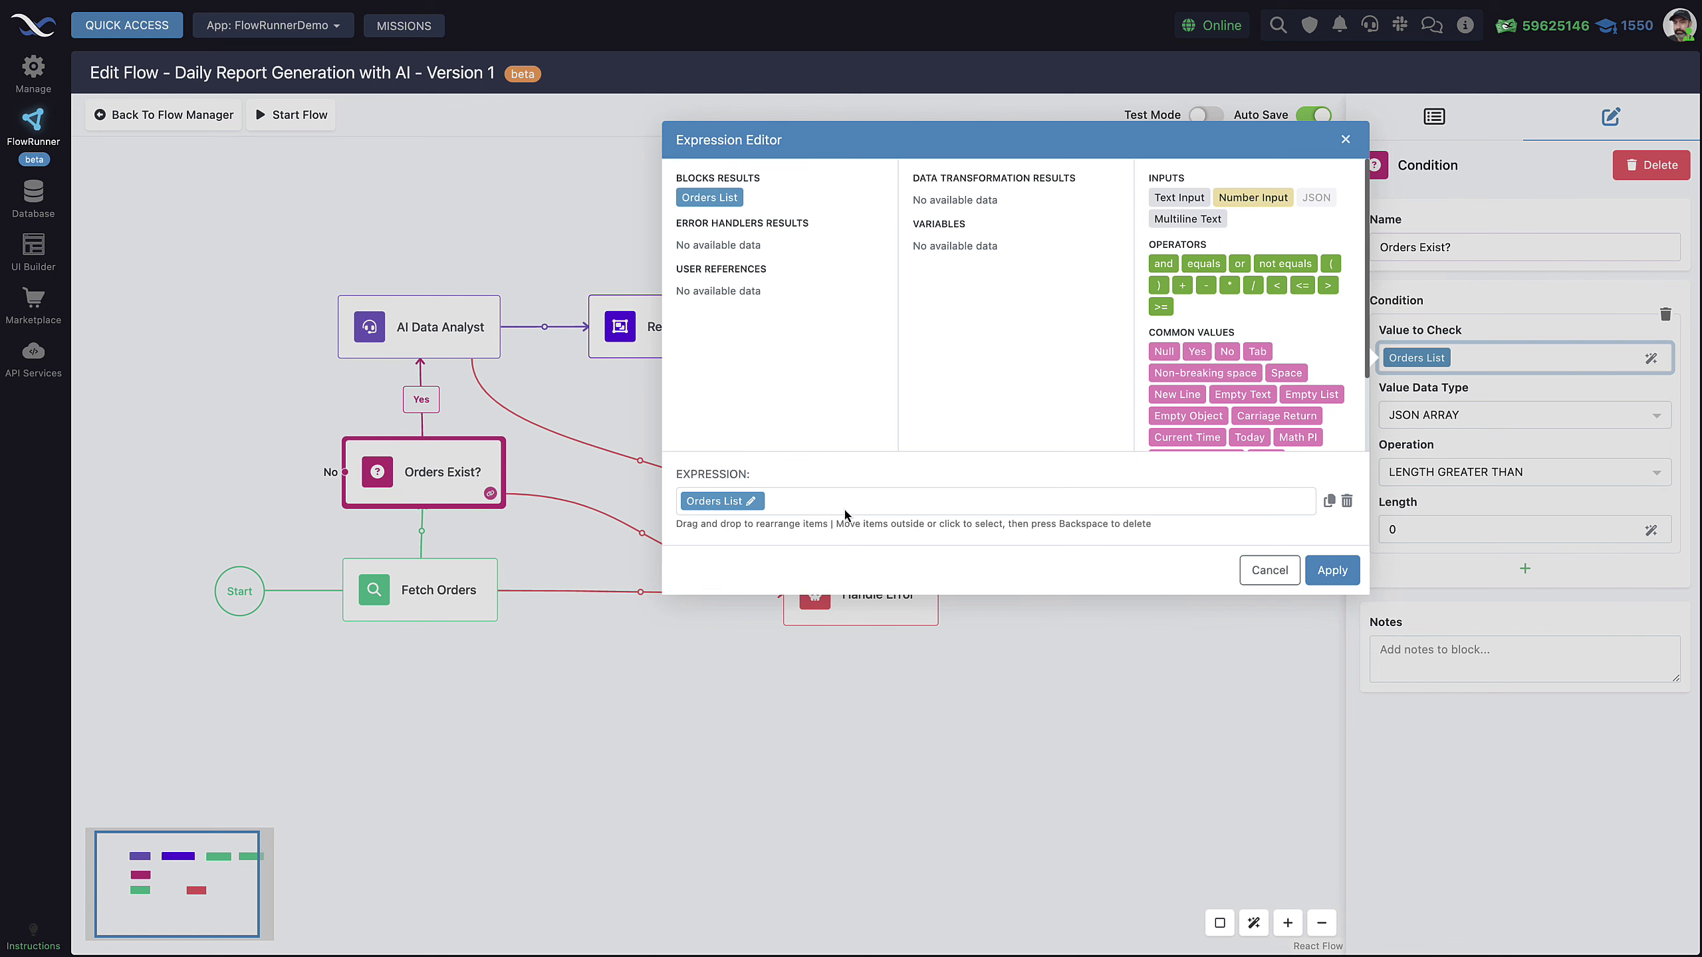
click(1268, 570)
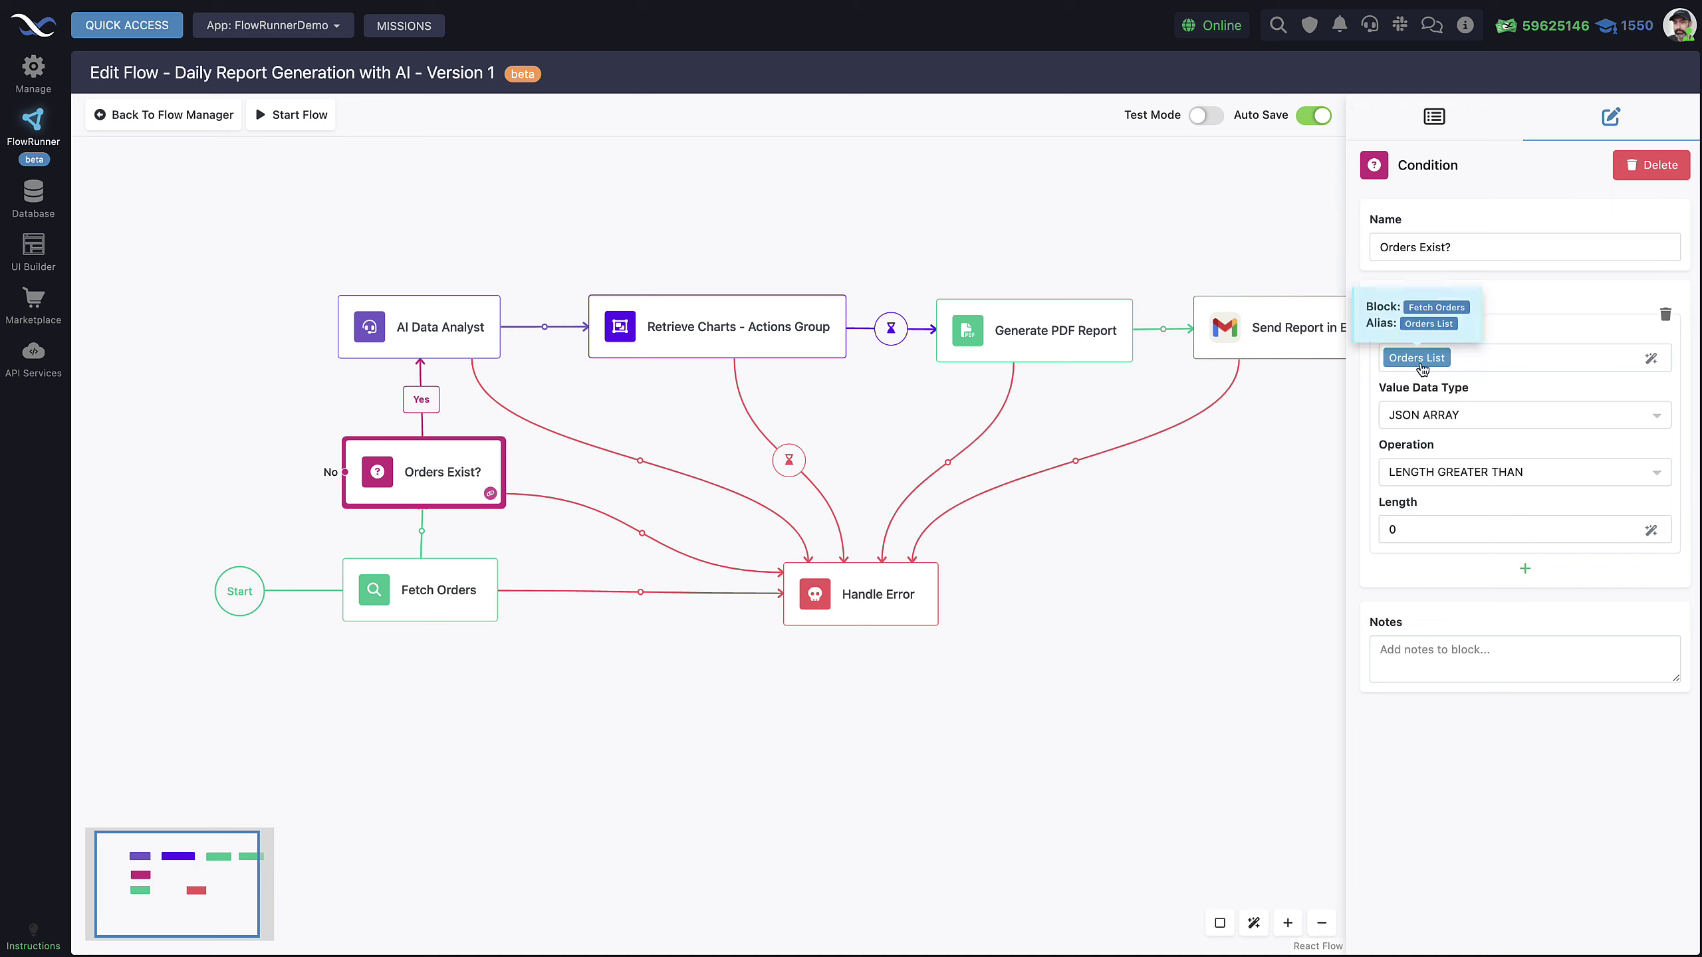
mouse_move(1440, 369)
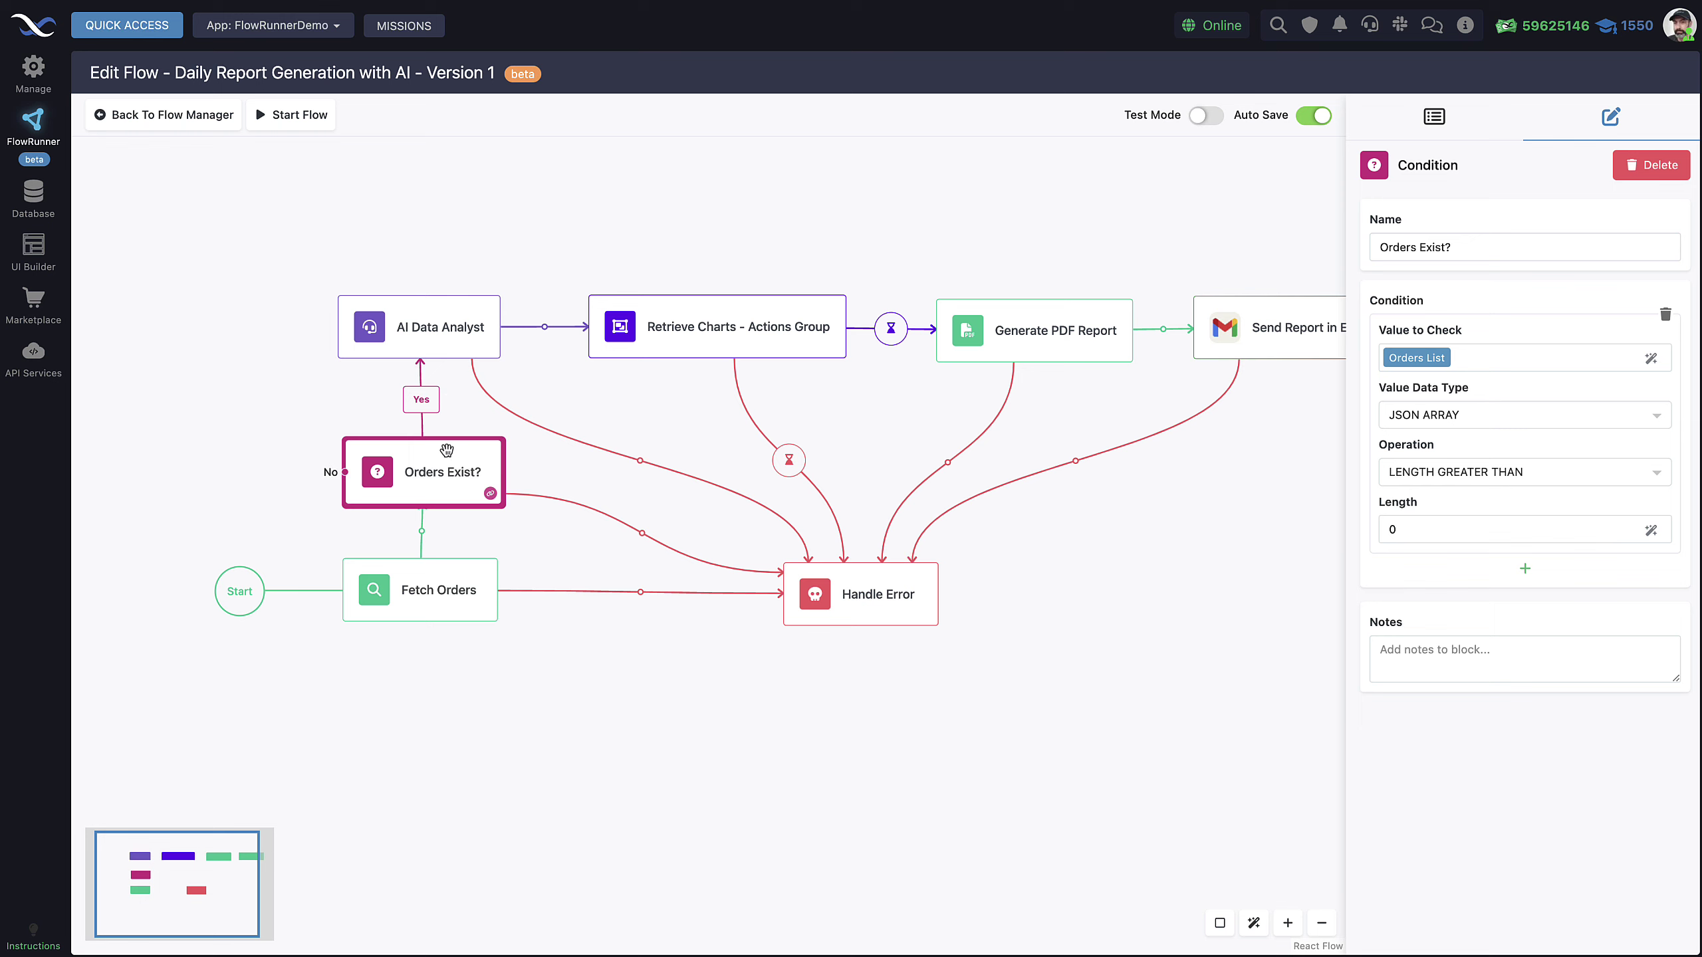
Step: Compare the AI Data Analyst block's Message to Assistant with the value checked in the Orders Exist? condition
click(437, 324)
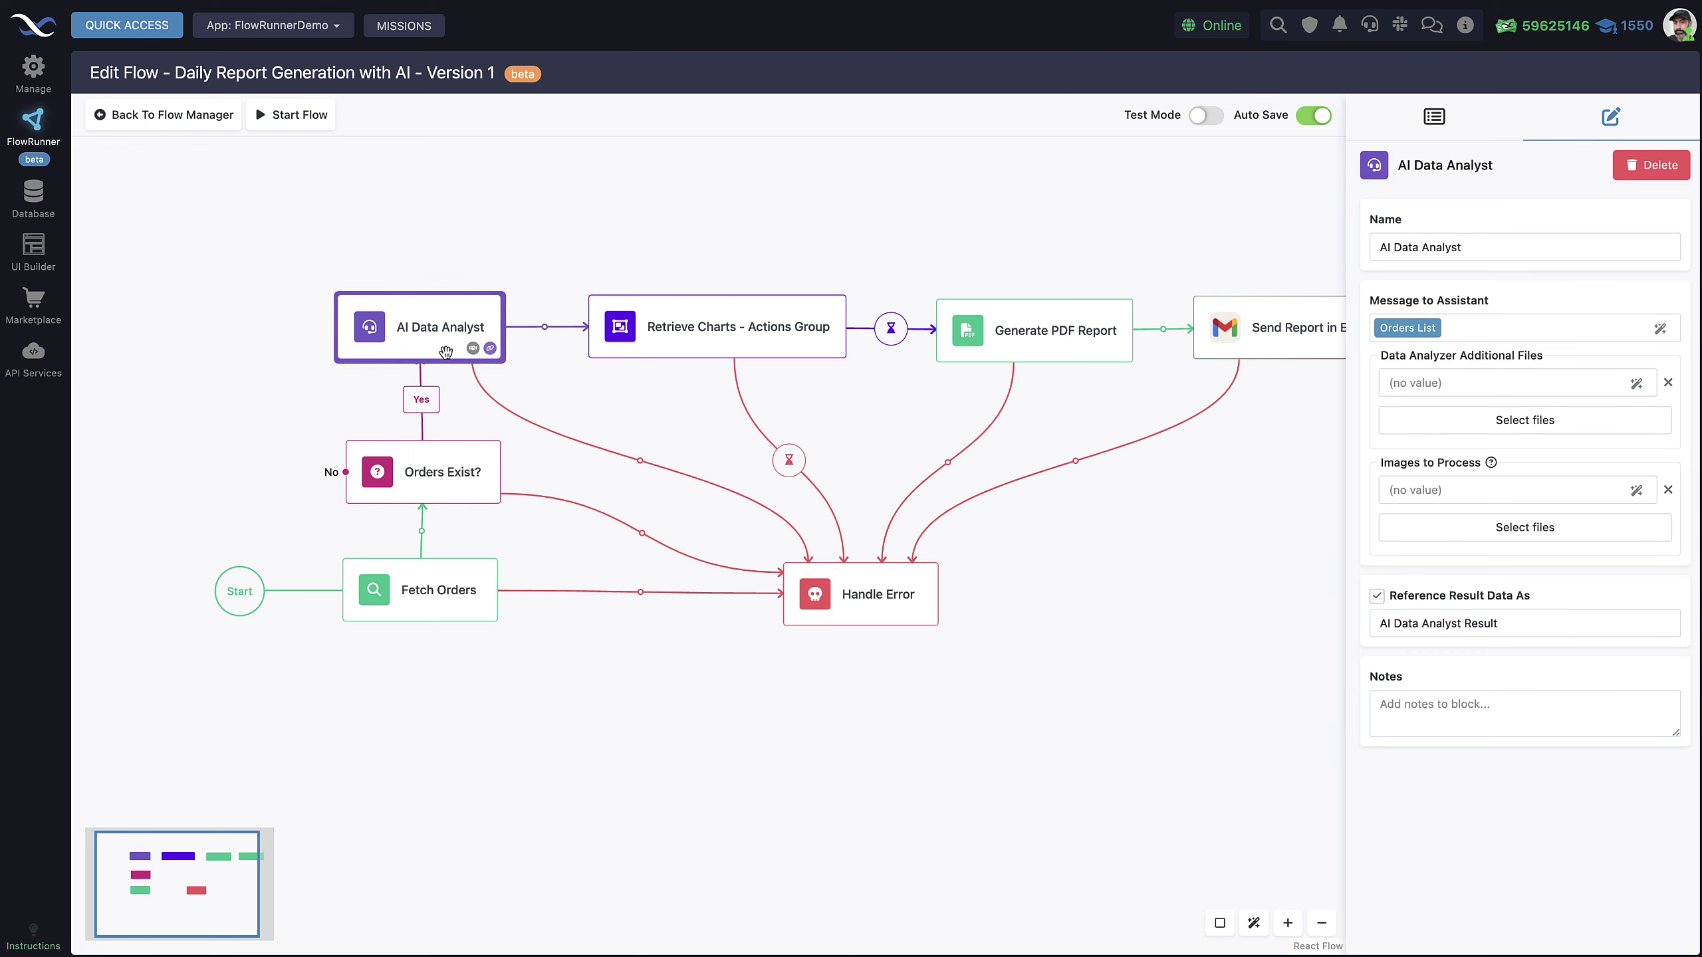
click(469, 481)
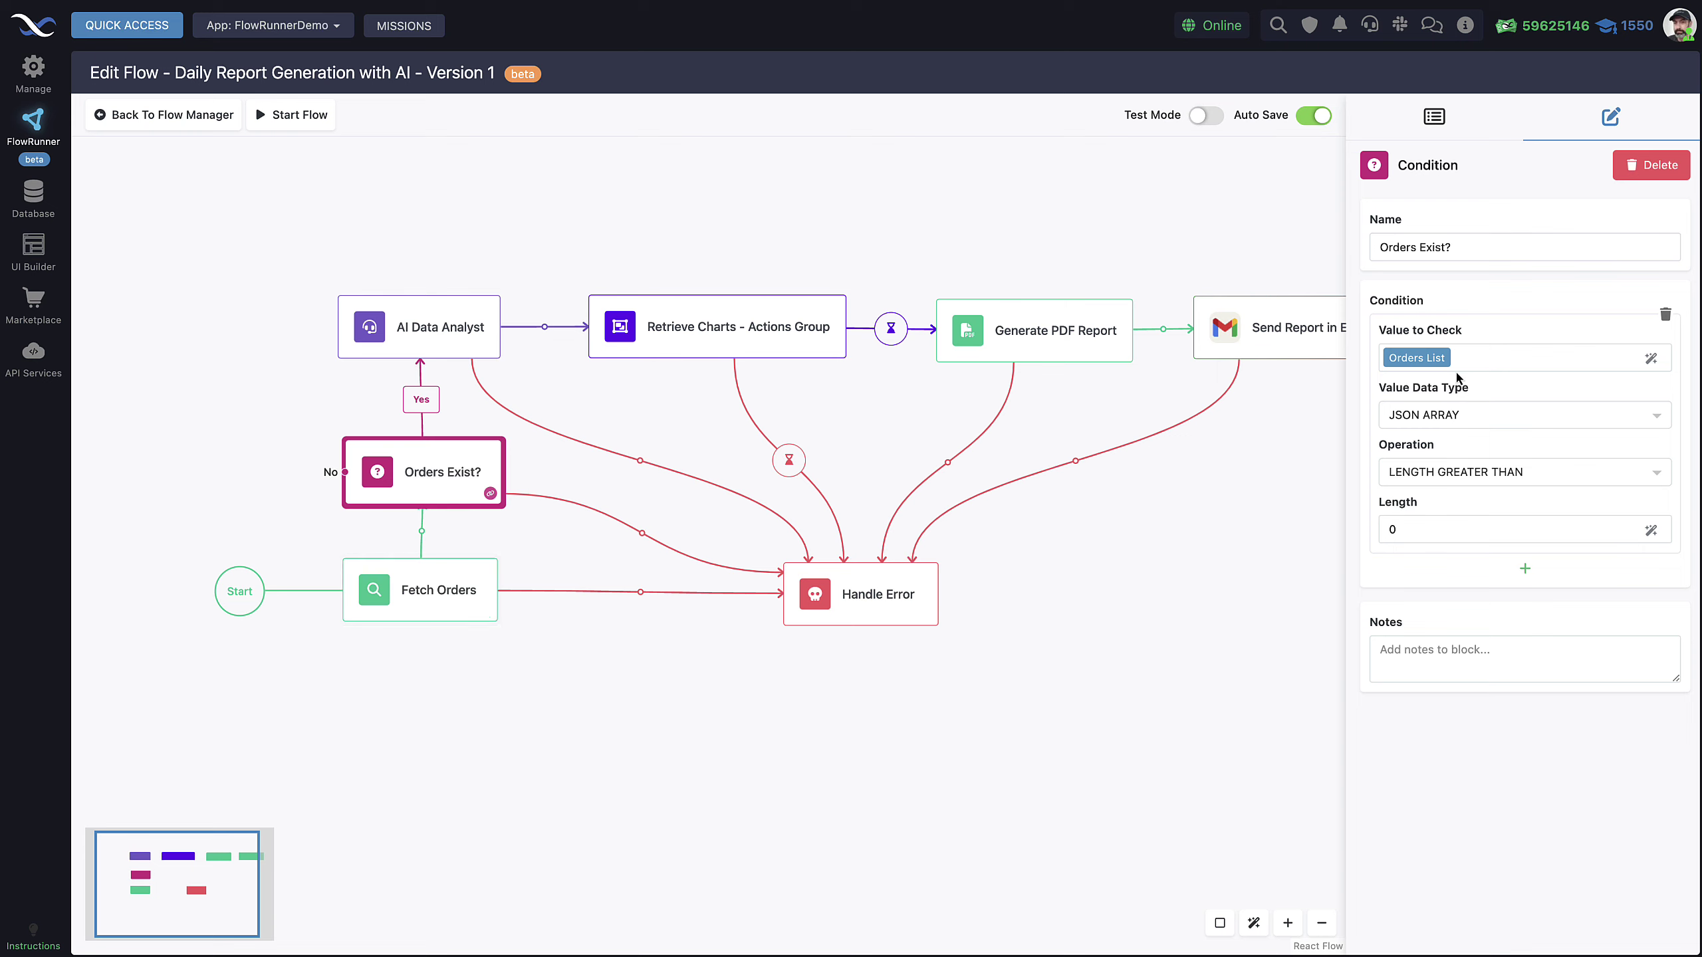
click(432, 329)
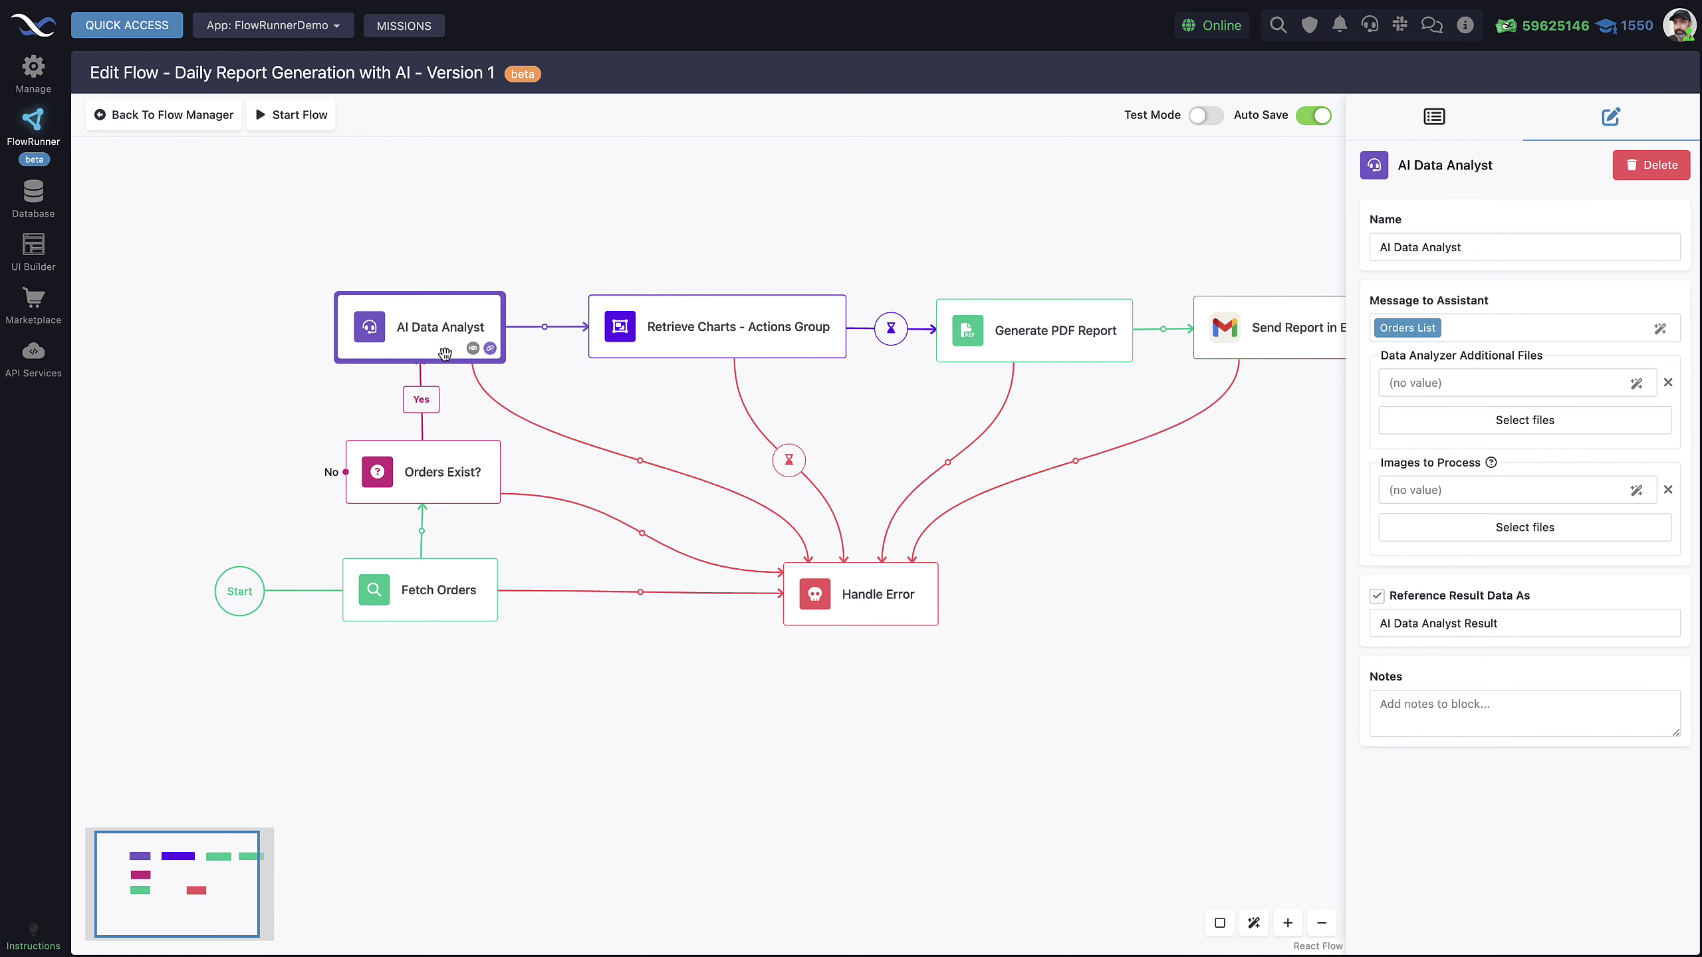
Step: Switch to the AI Data Analyst assistant in the OpenAI Playground and open its full system instructions for review
scroll(1079, 627, right, 3)
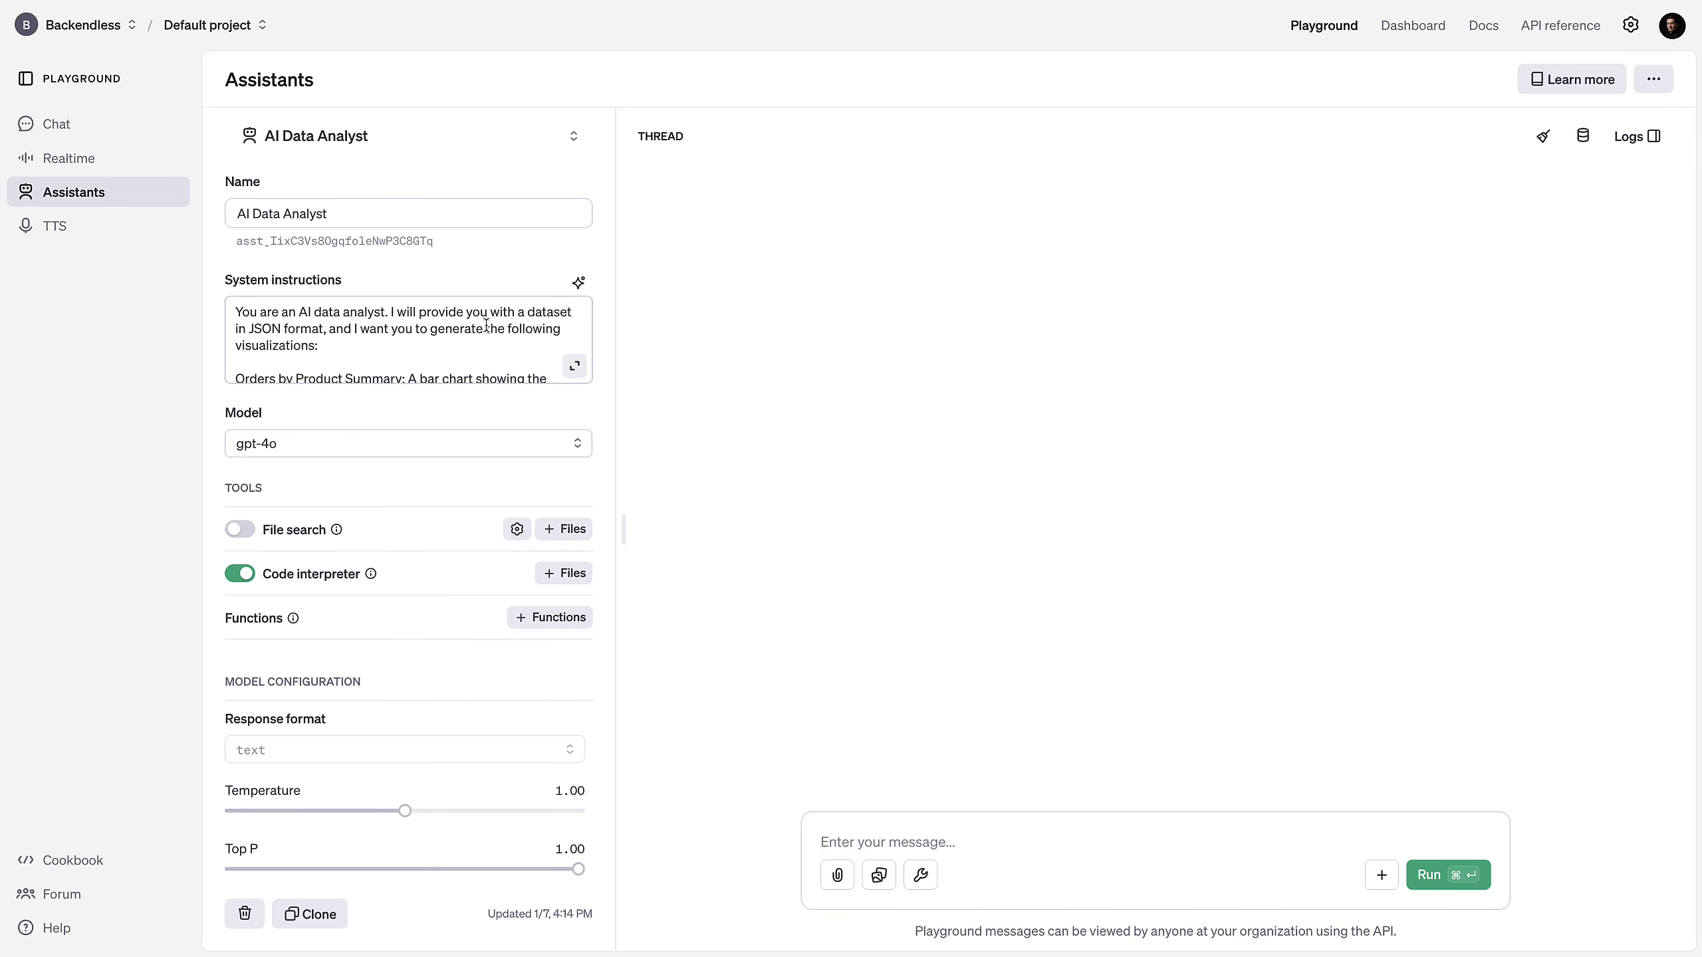
click(574, 367)
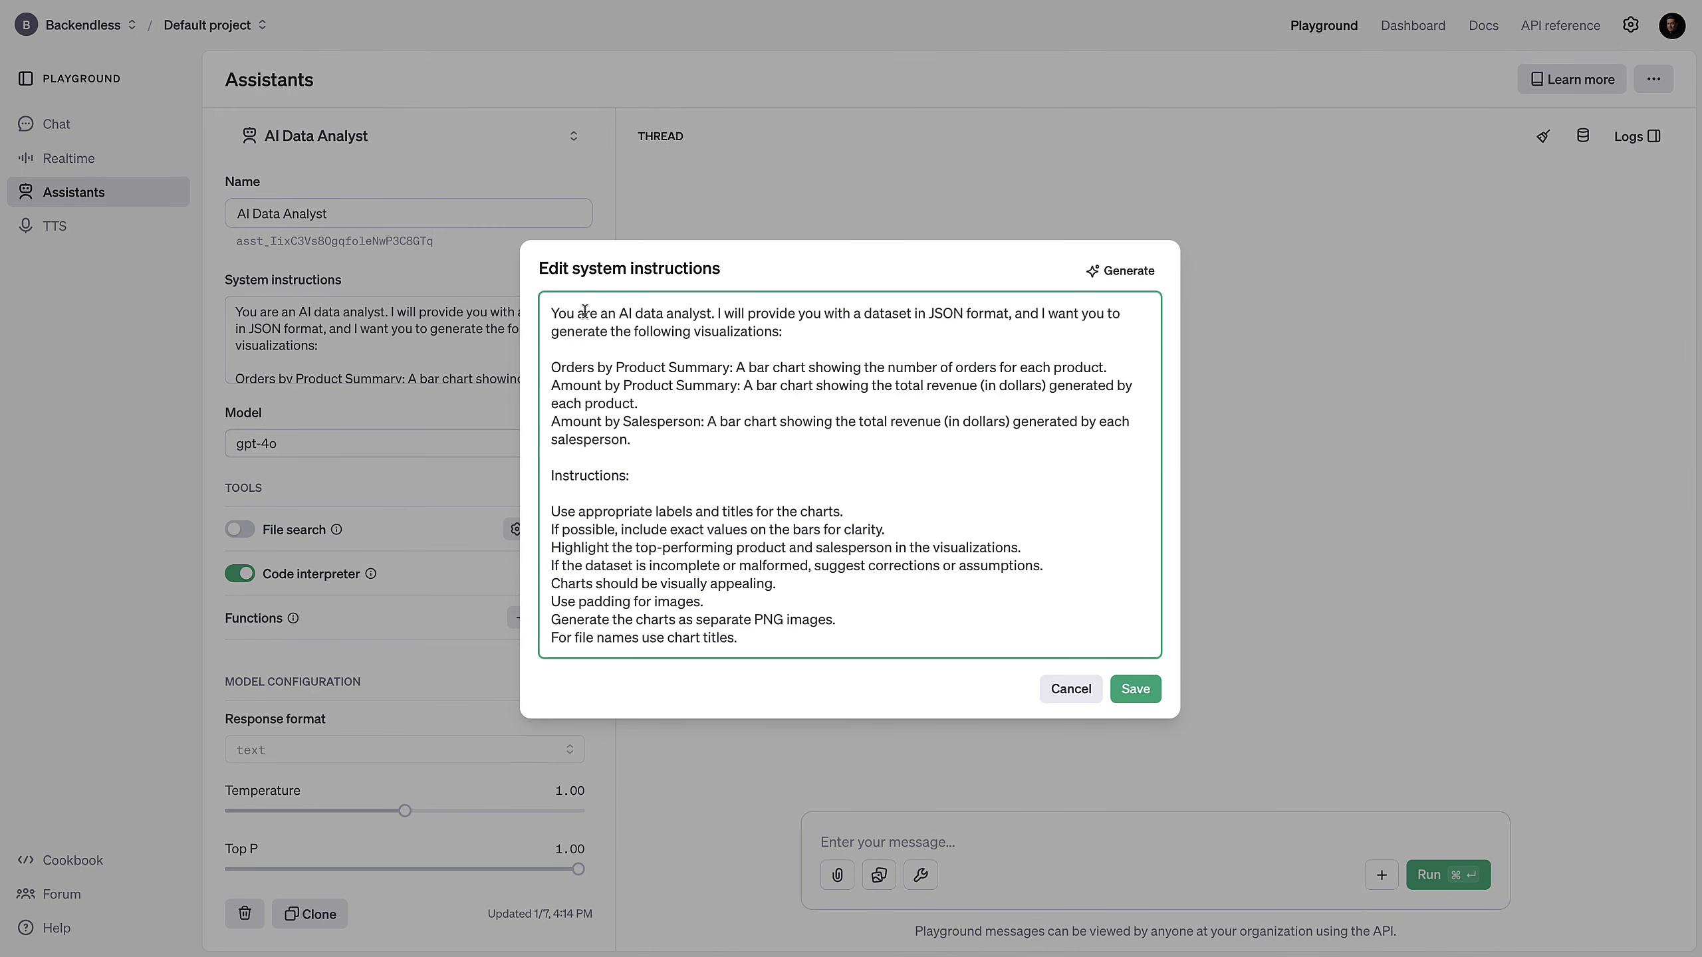
drag(551, 313, 863, 649)
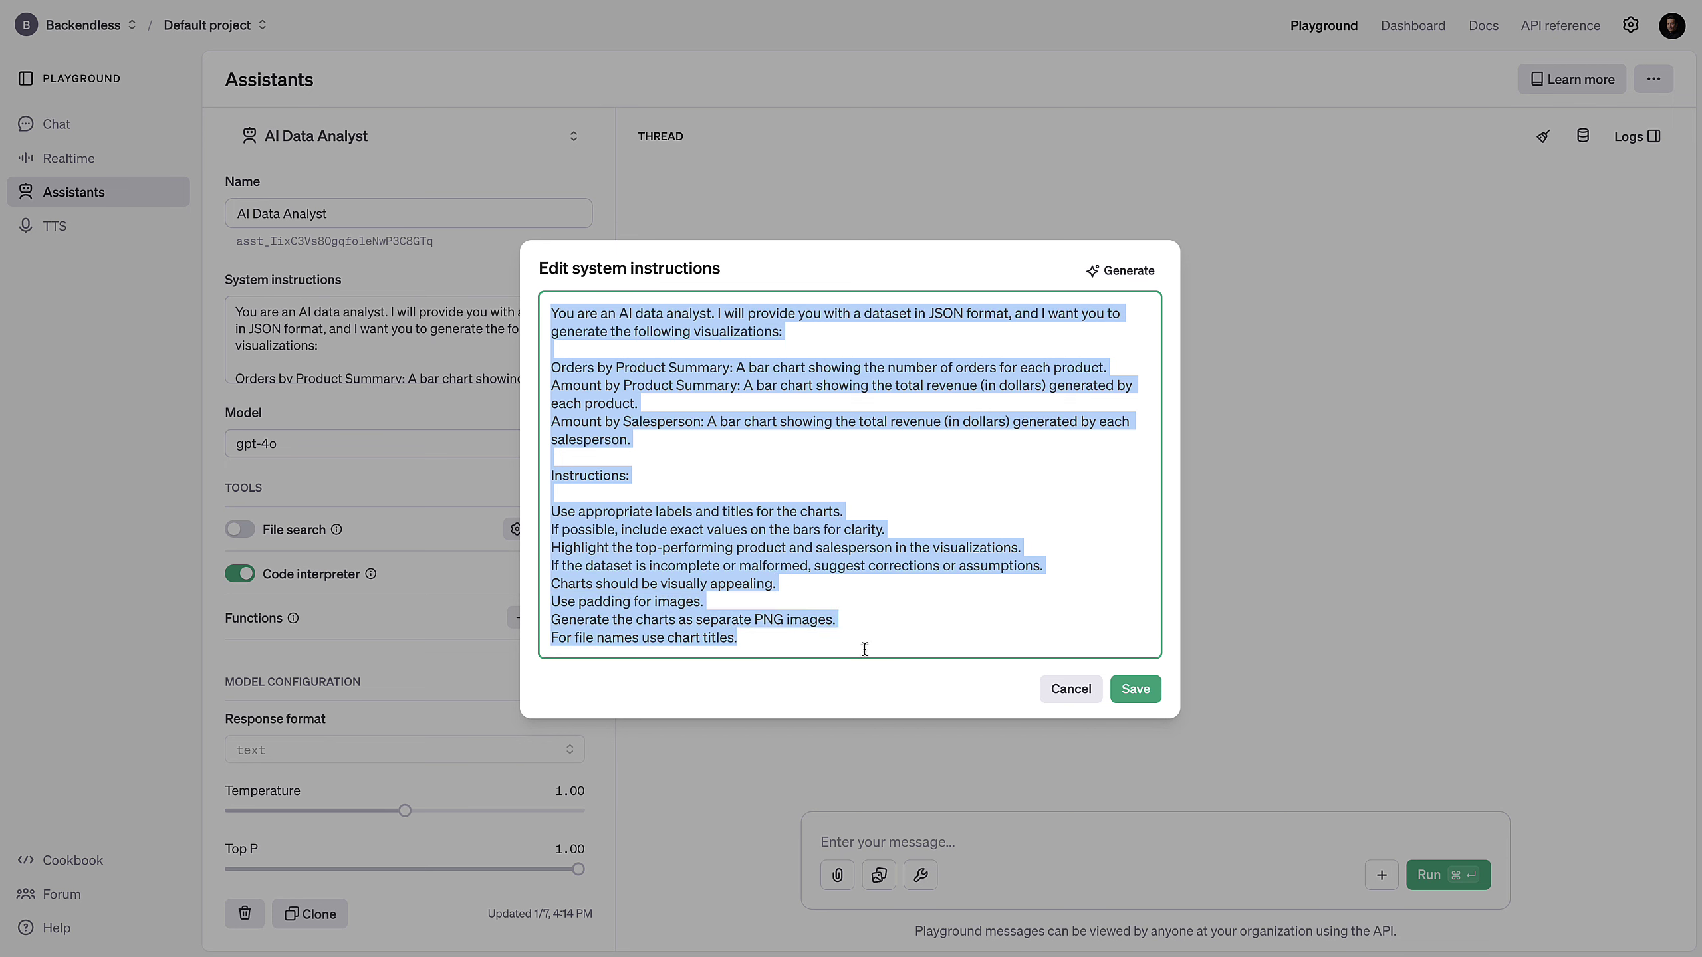
click(850, 637)
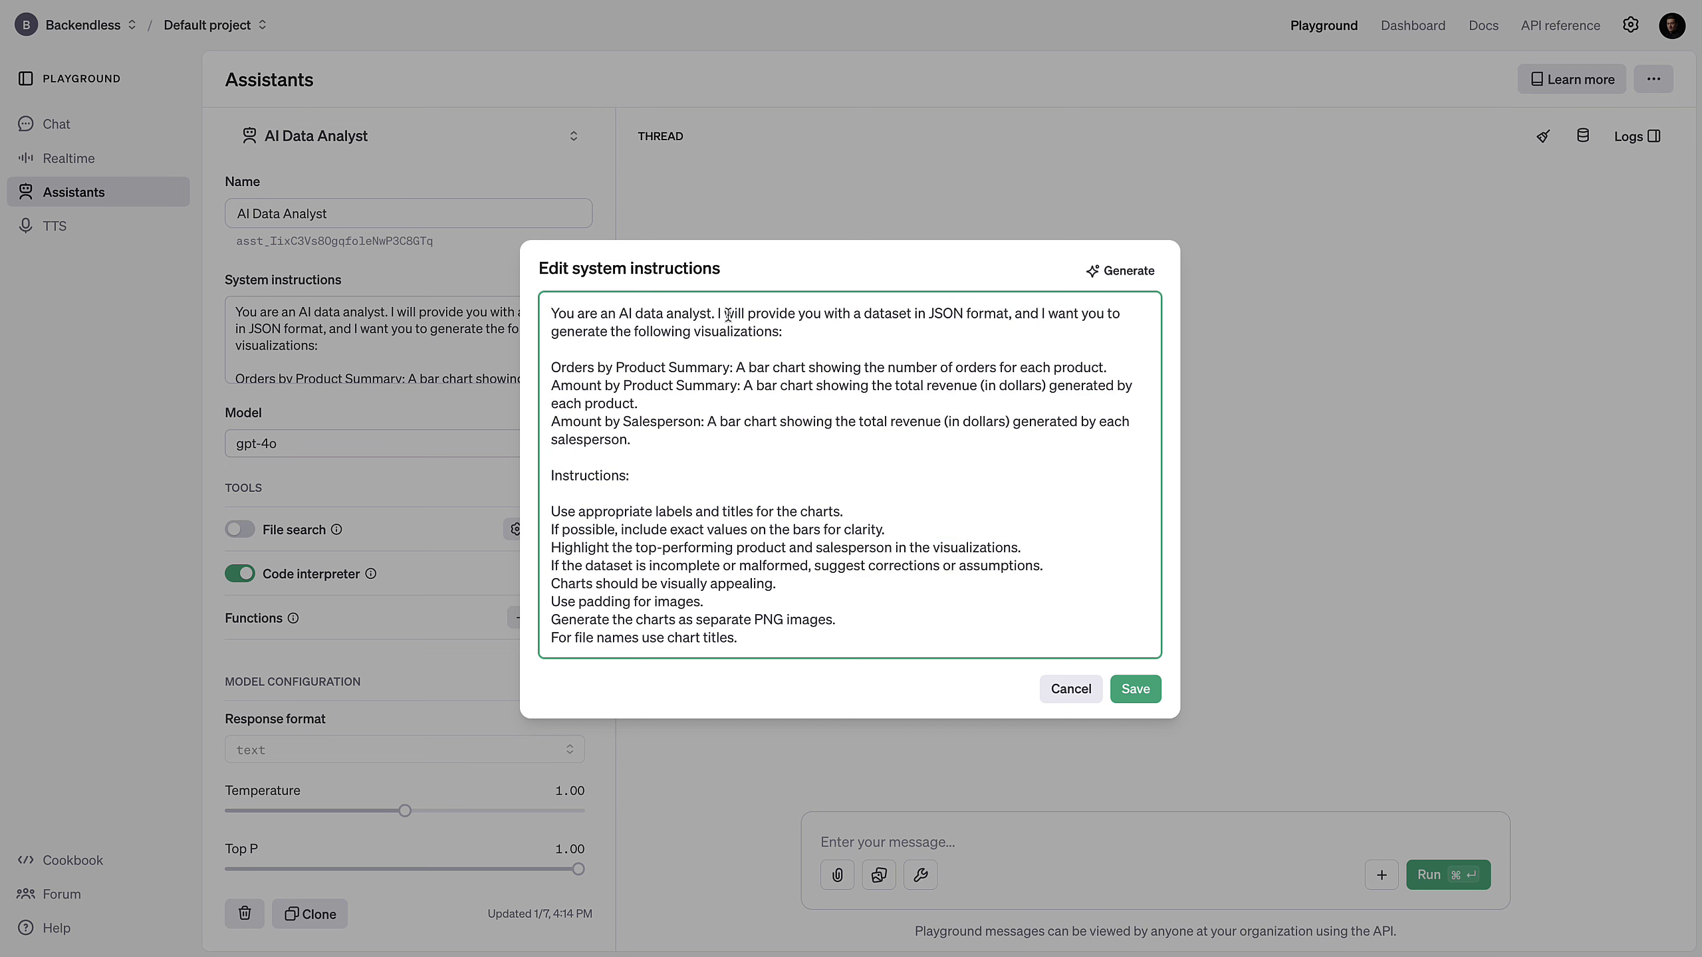
Step: Read the system instructions' JSON dataset description and the definitions of the three requested bar charts
drag(729, 316, 972, 315)
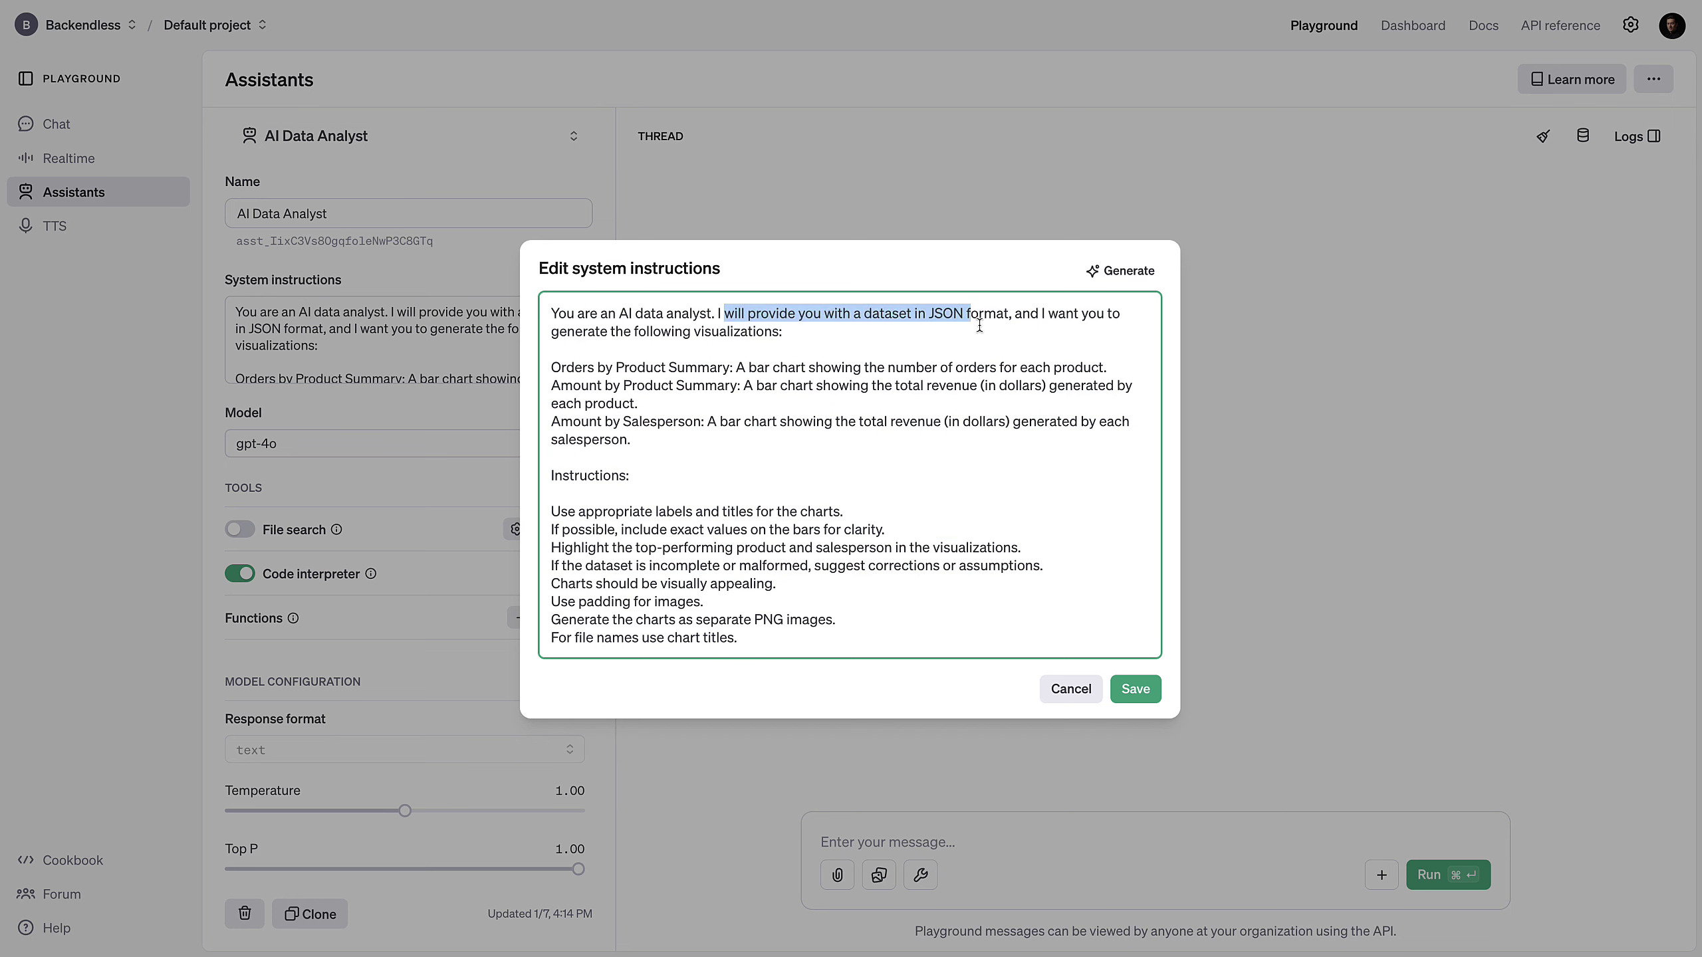
drag(641, 443, 539, 376)
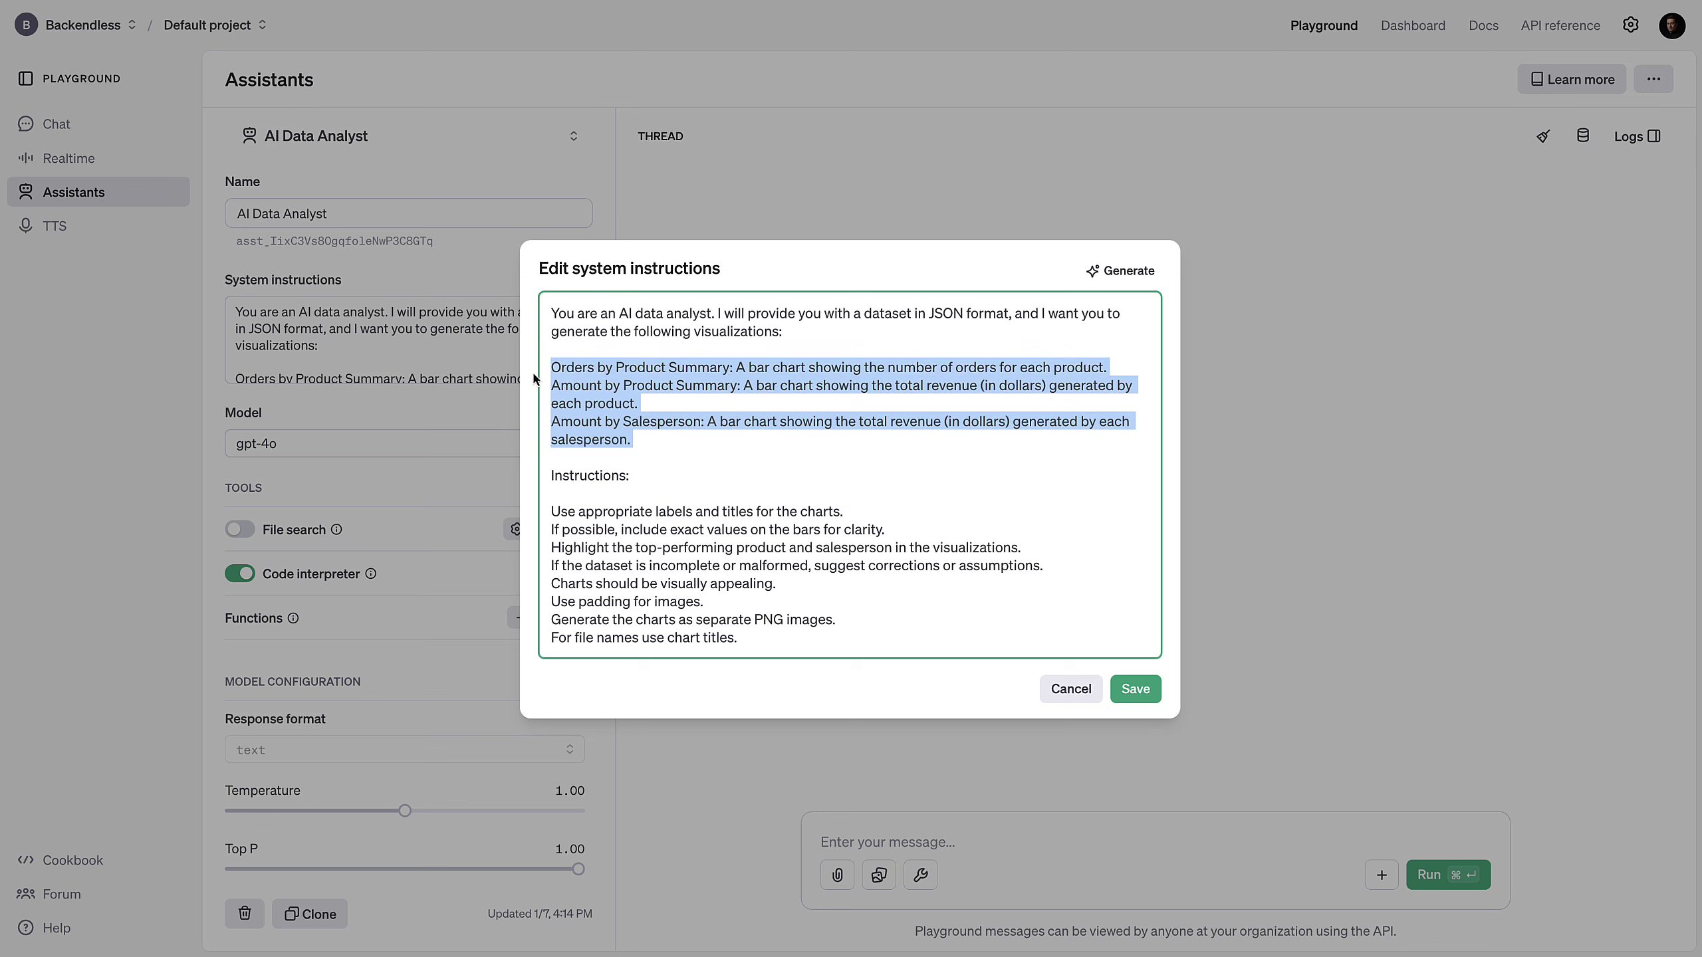
click(659, 445)
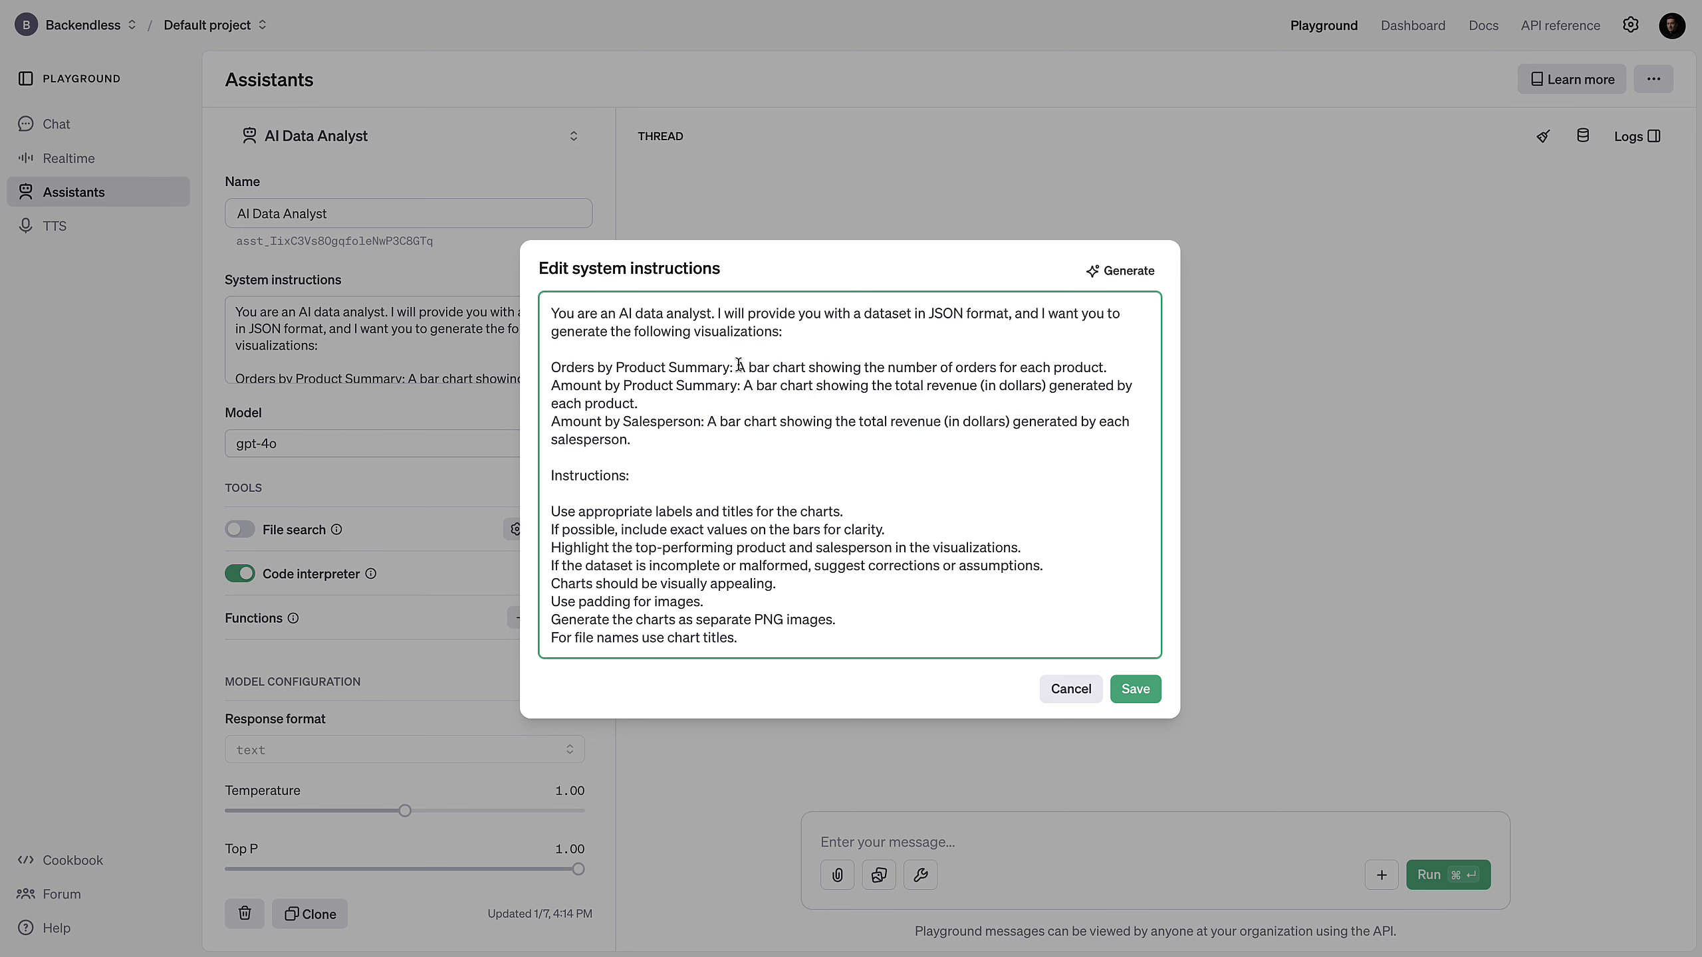
drag(739, 364, 1029, 369)
click(1069, 372)
drag(876, 387, 998, 386)
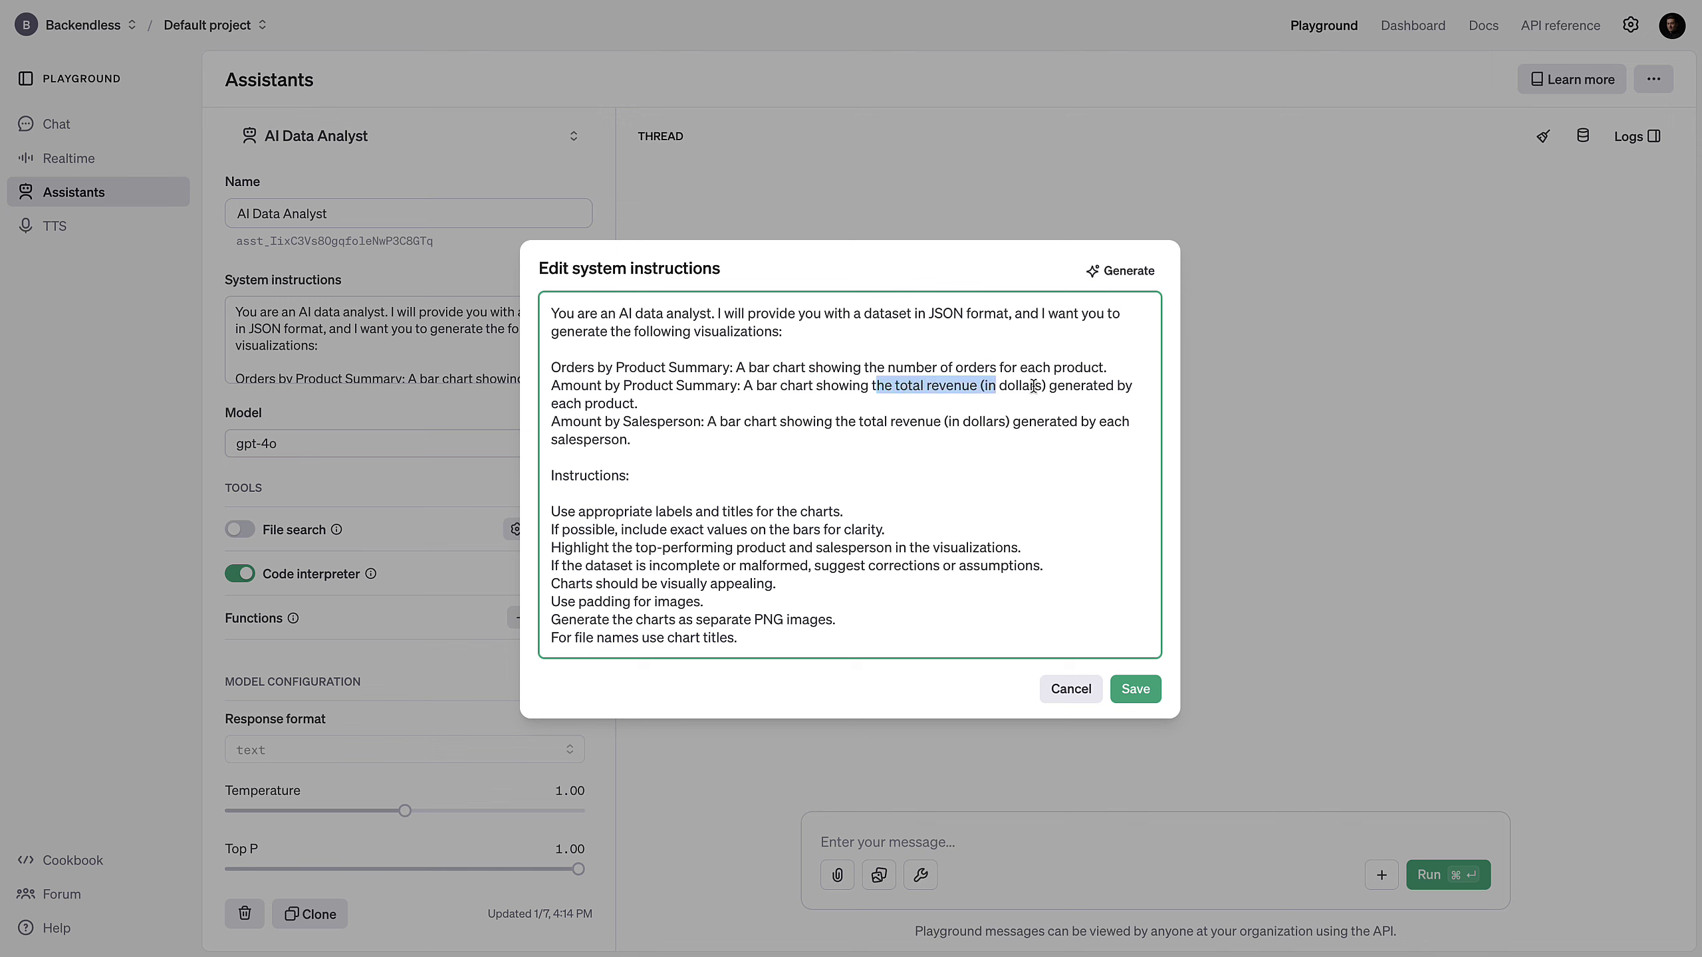
click(1034, 387)
Step: Read the chart formatting rules under Instructions, including the one on highlighting the top-performing product and salesperson
drag(551, 474, 777, 635)
click(818, 645)
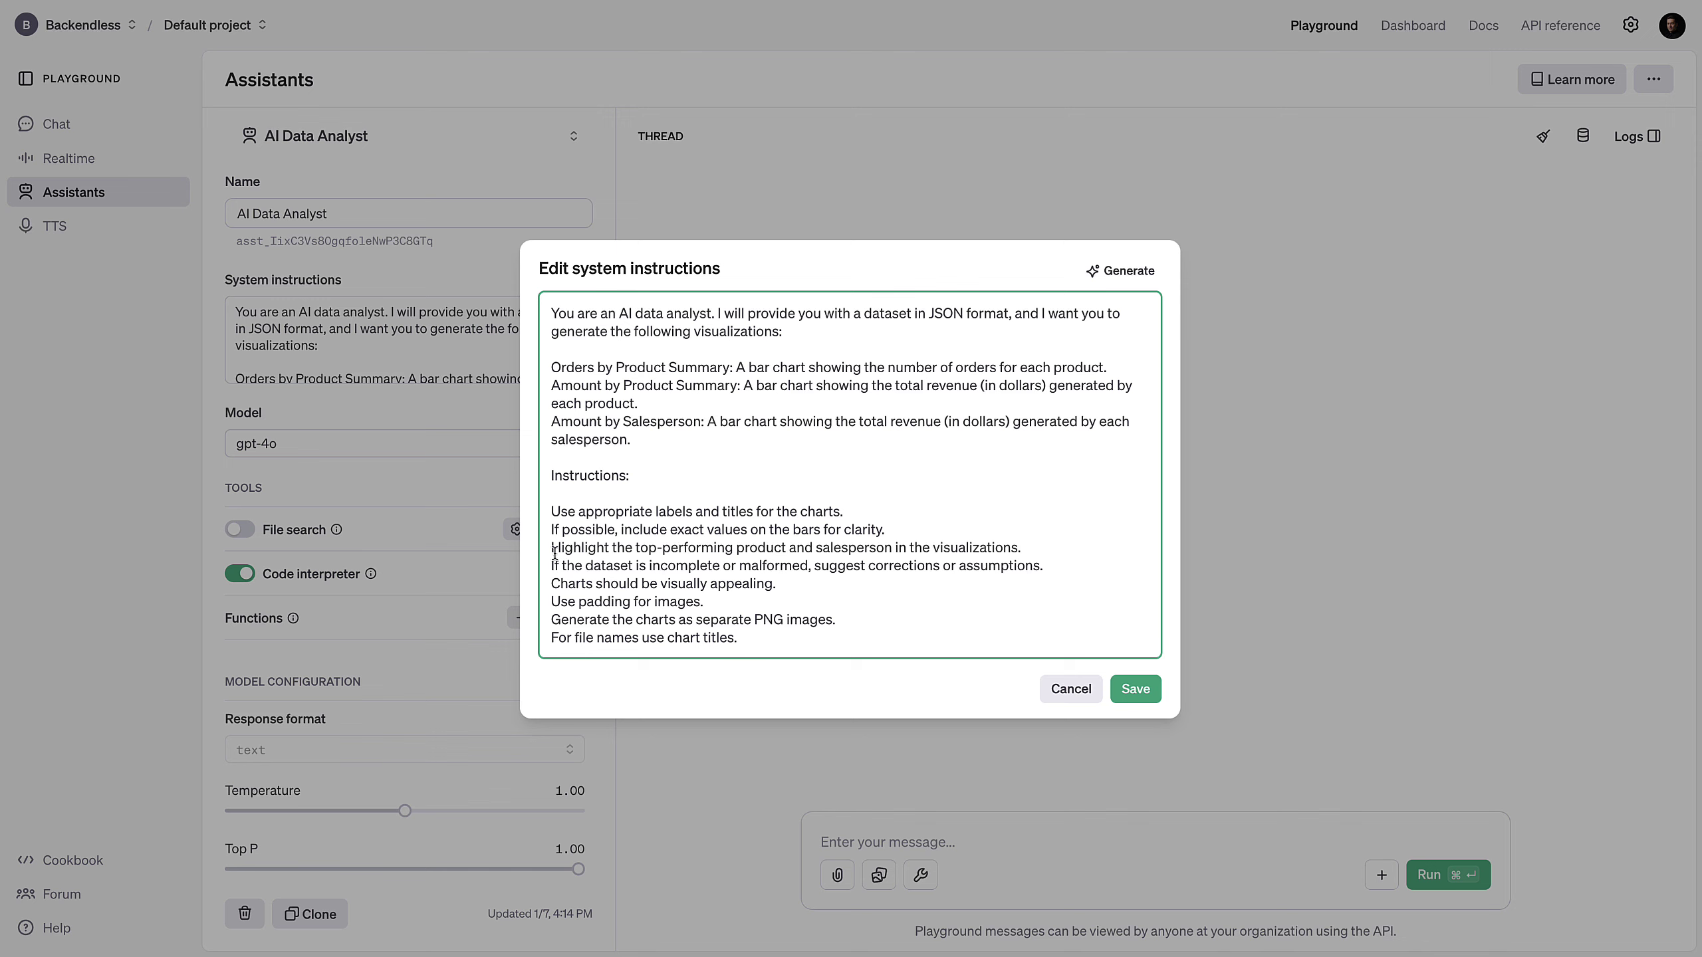
drag(551, 548, 830, 549)
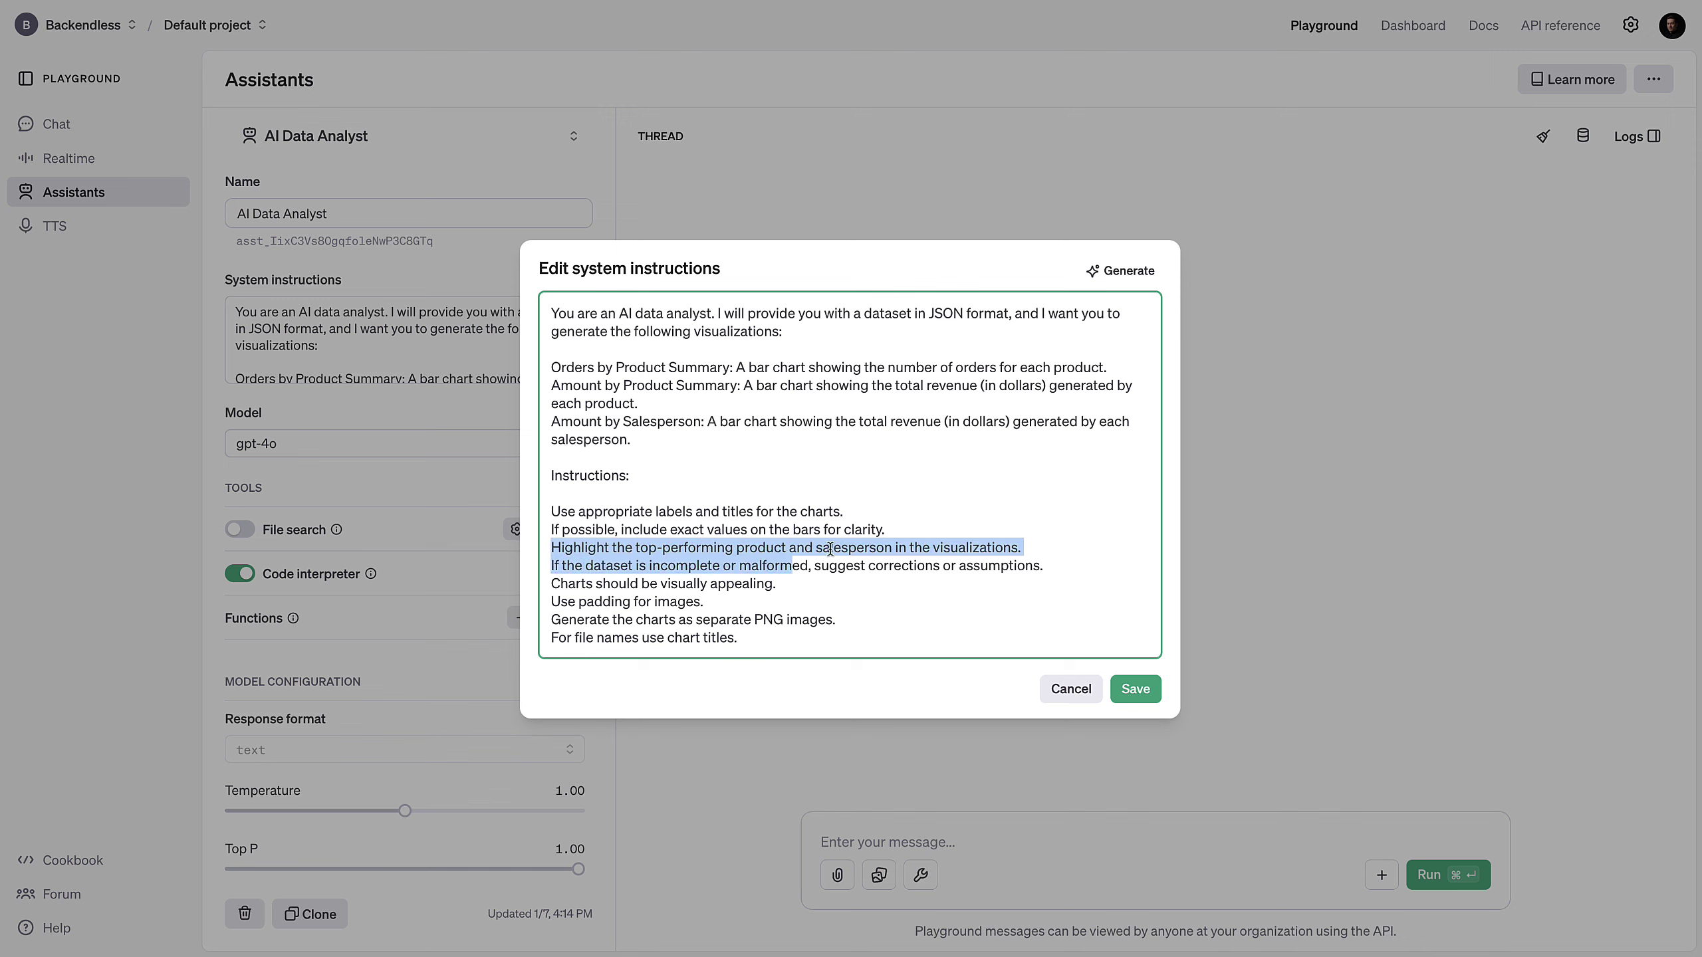
click(830, 549)
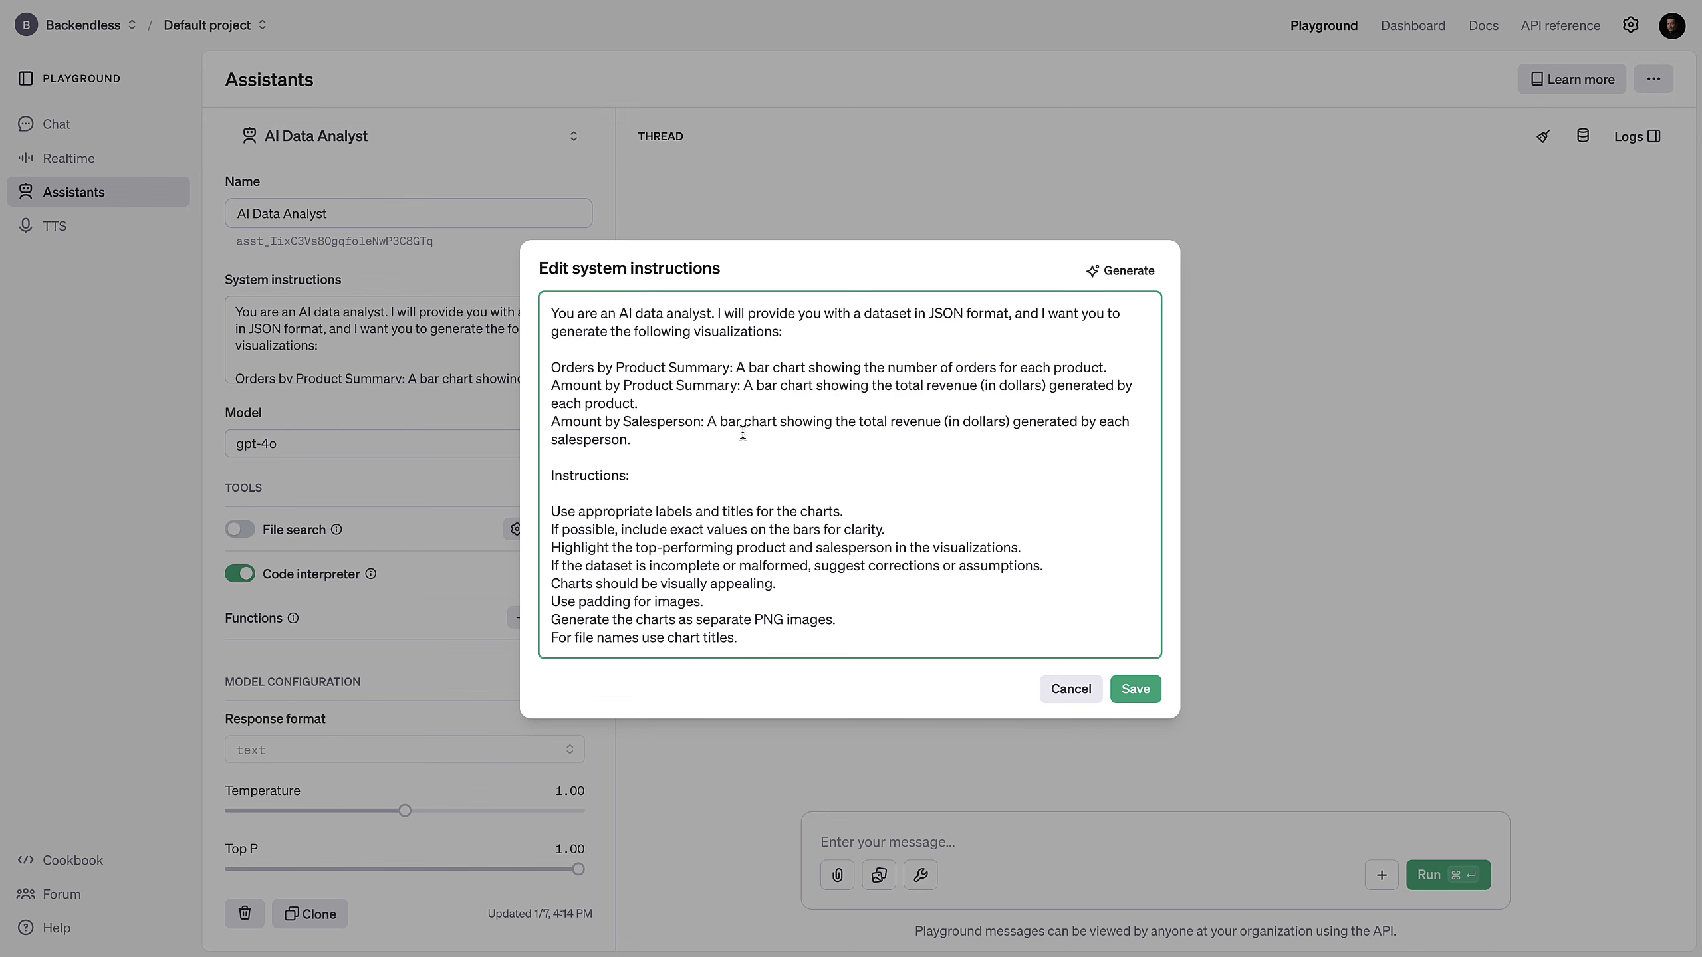
Step: Close the system instructions without saving and, in the Backendless flow editor, check the AI Data Analyst block's message and result reference name
click(1056, 702)
mouse_move(296, 582)
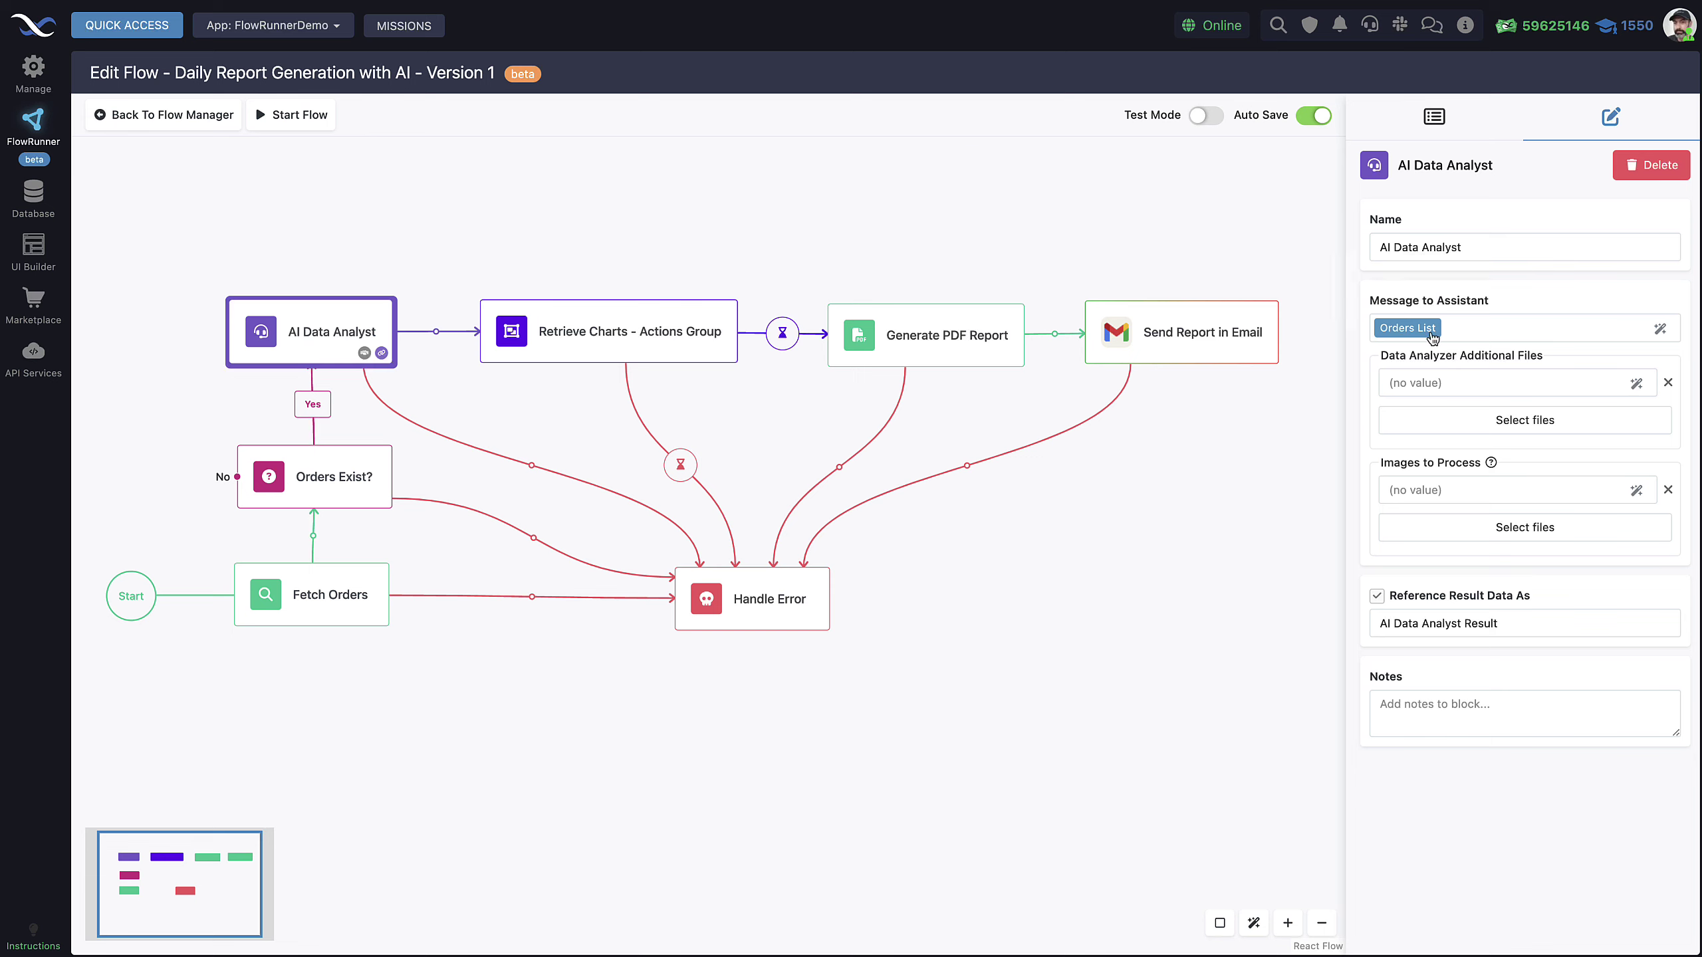
mouse_move(1434, 337)
drag(1503, 622, 1370, 627)
click(1528, 622)
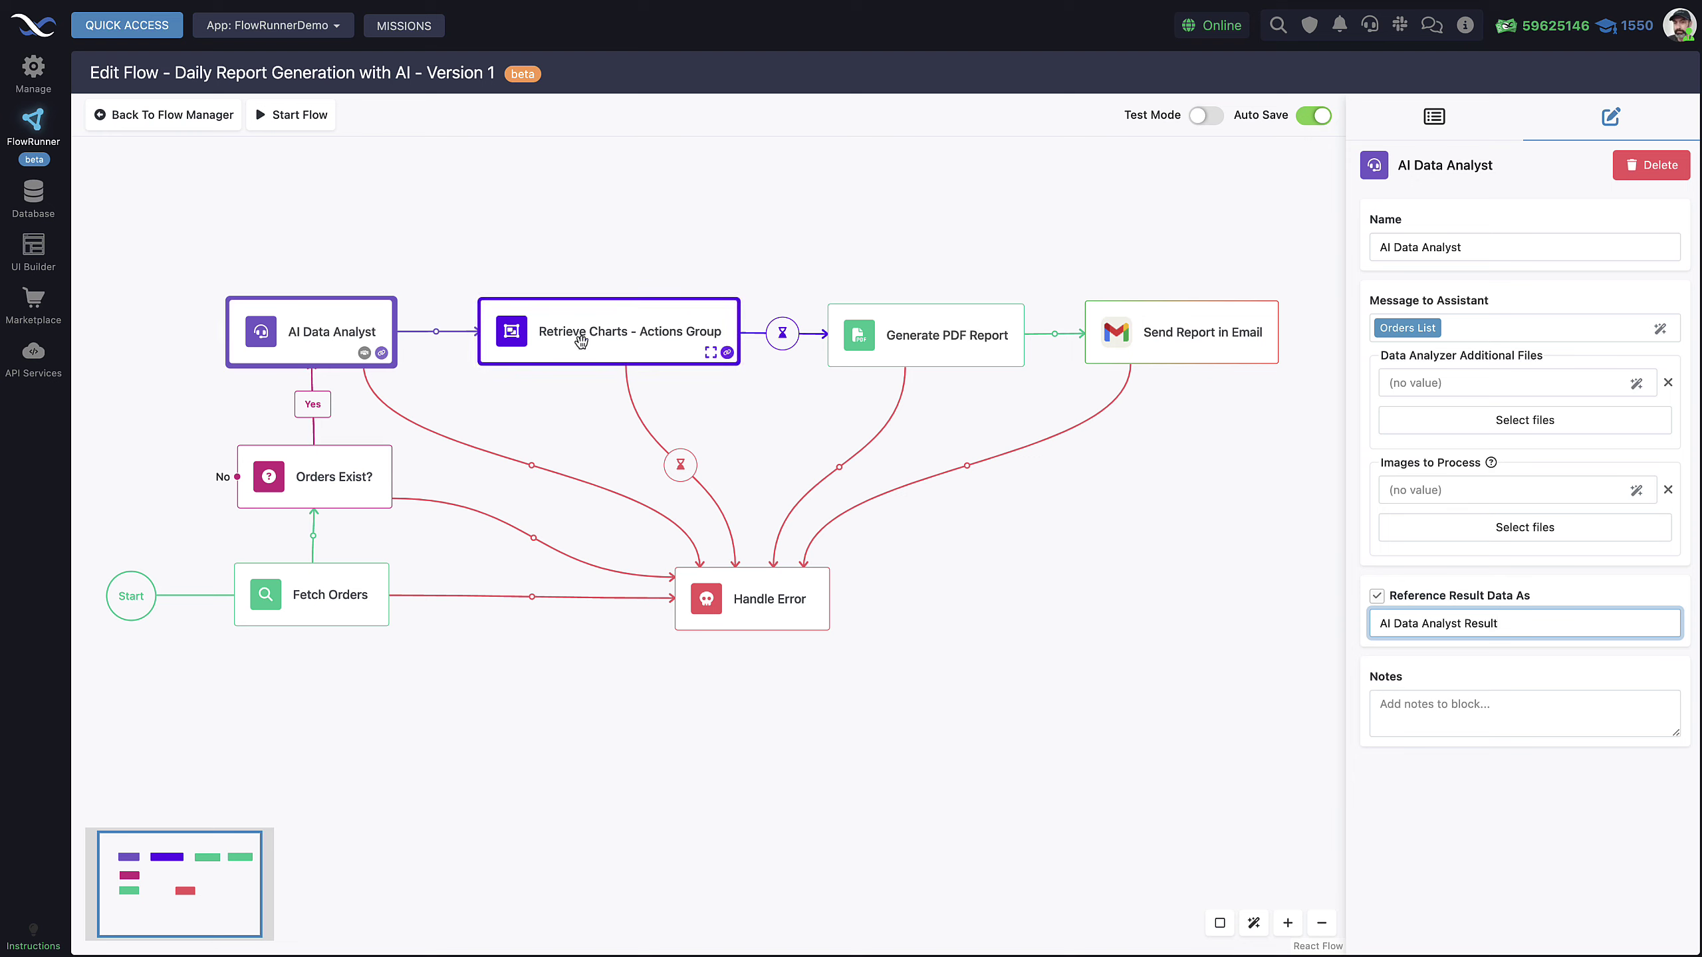
Step: Open the Retrieve Charts - Actions Group and compare the Transform Data settings of its three Take Summary blocks
click(649, 331)
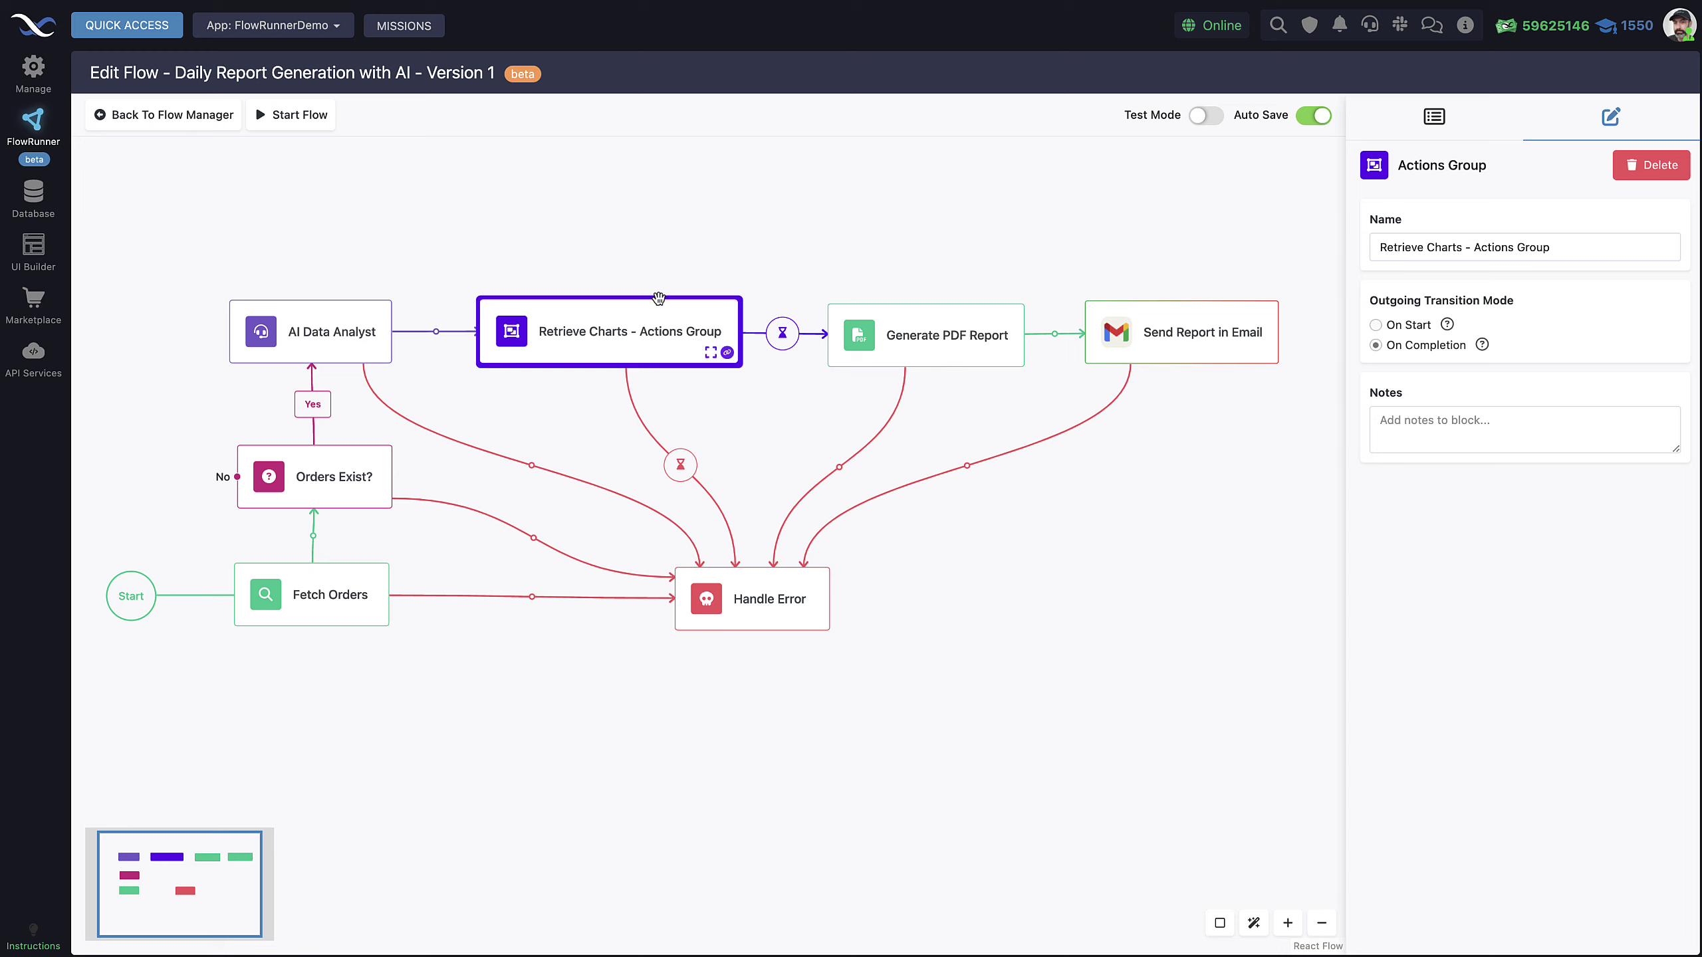
click(711, 353)
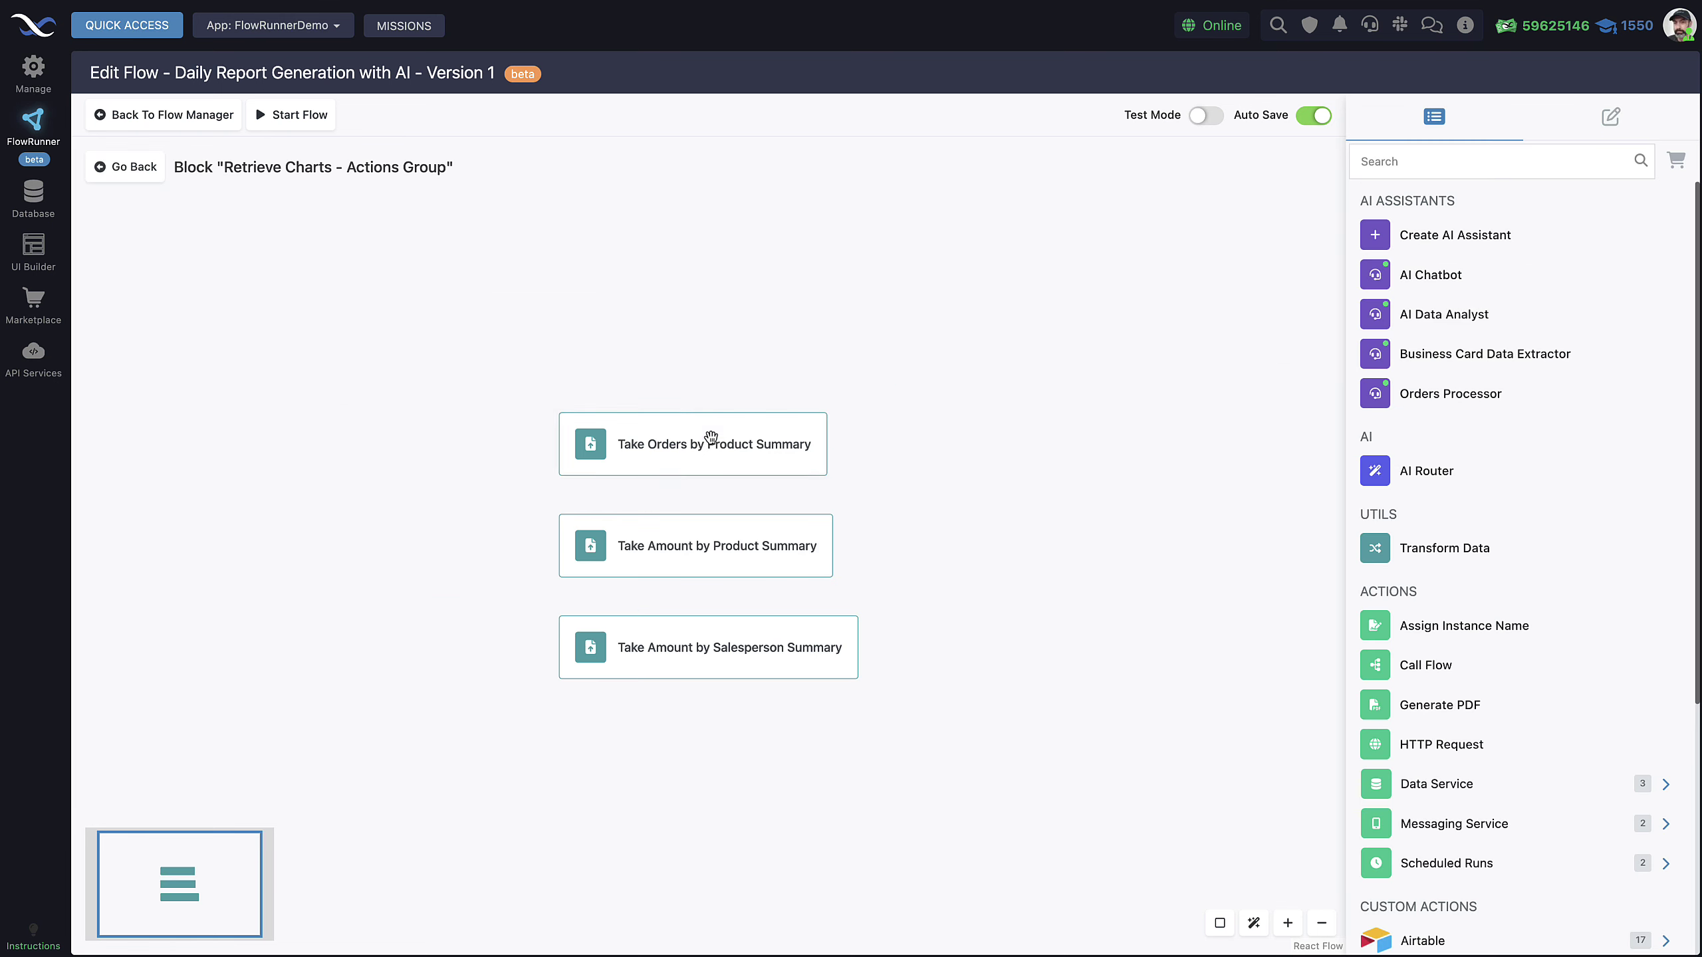
drag(898, 536, 882, 402)
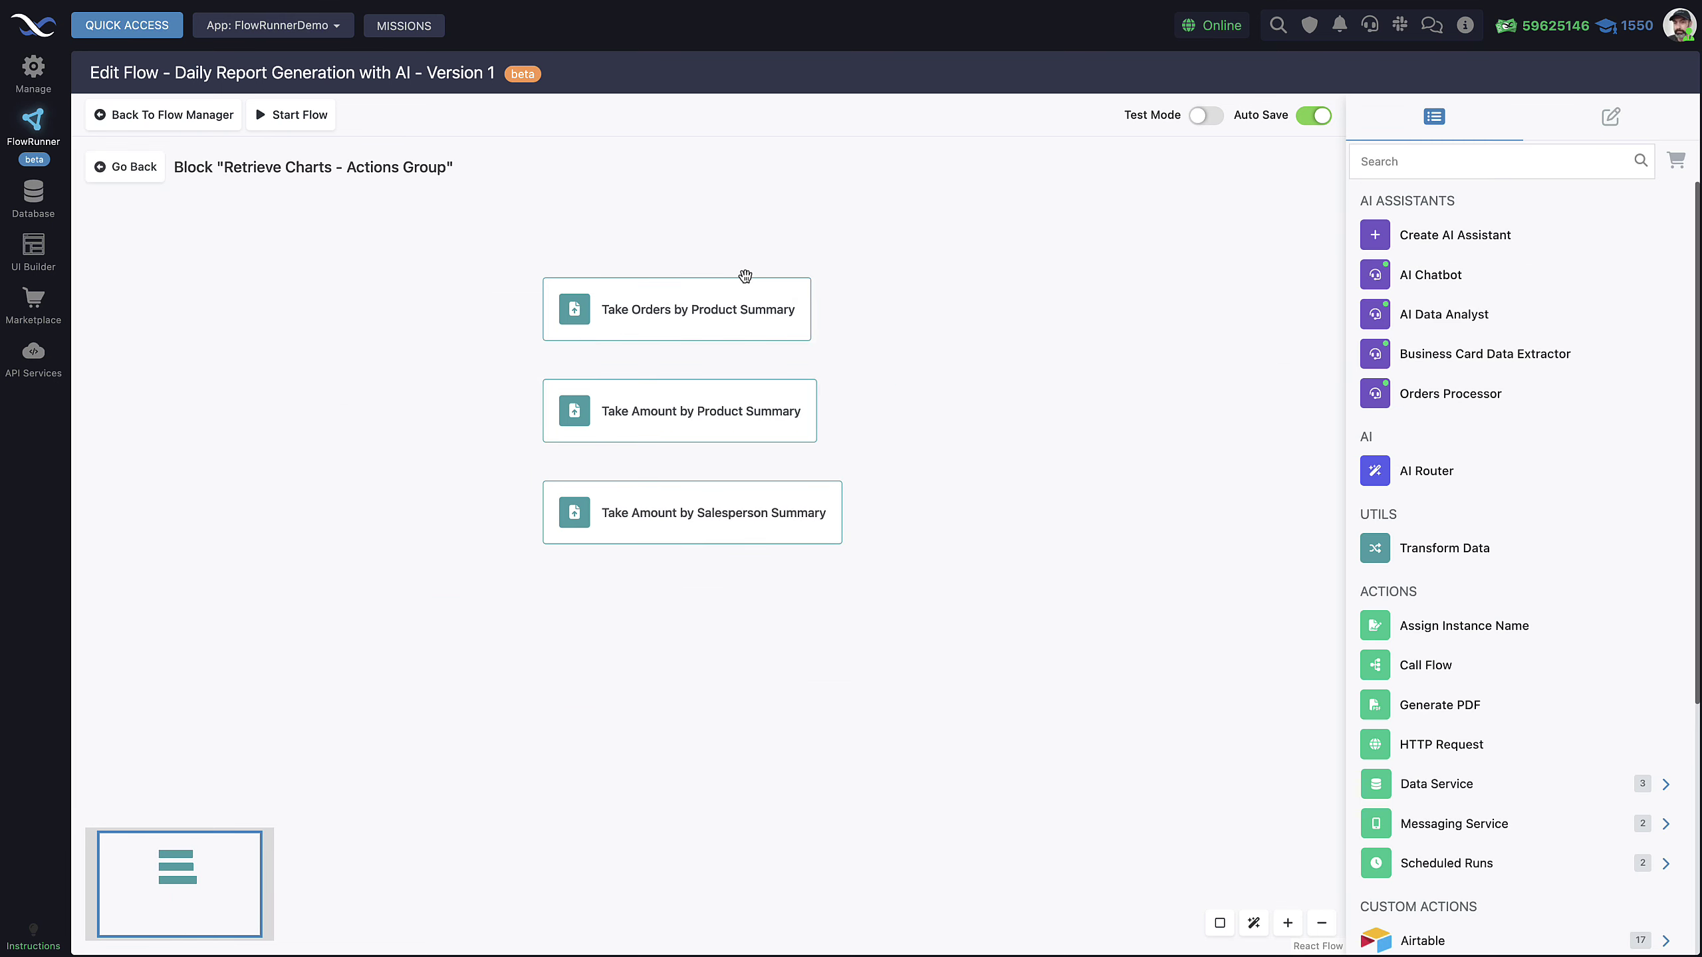
click(730, 337)
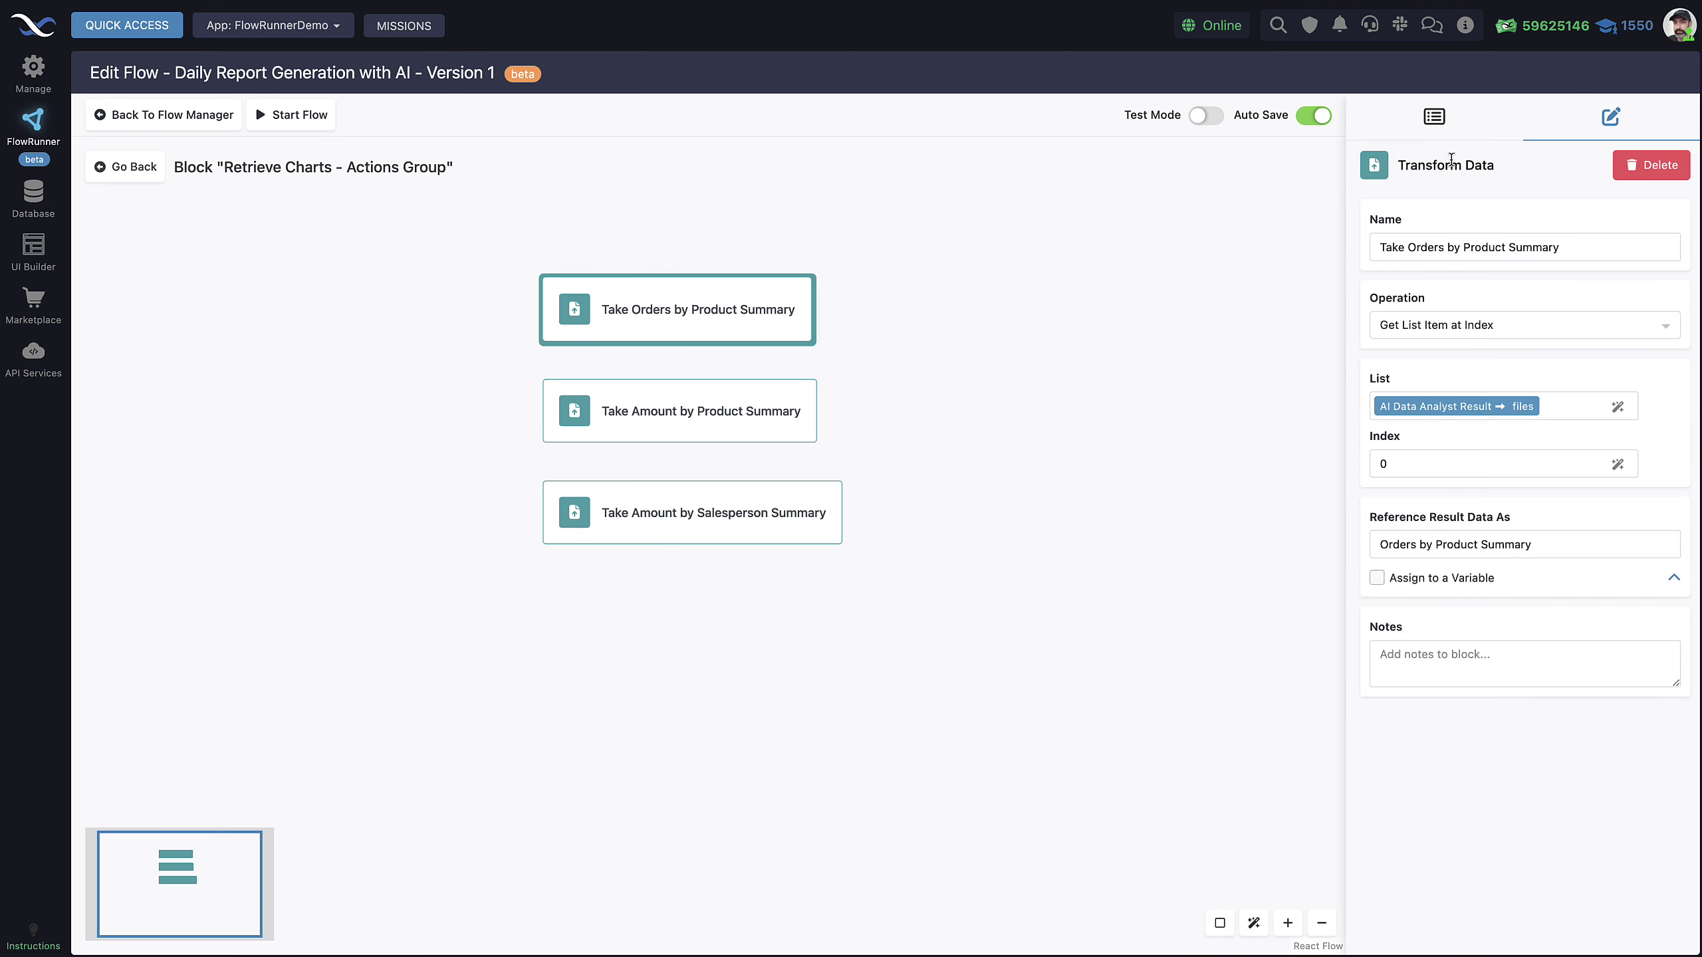
click(710, 418)
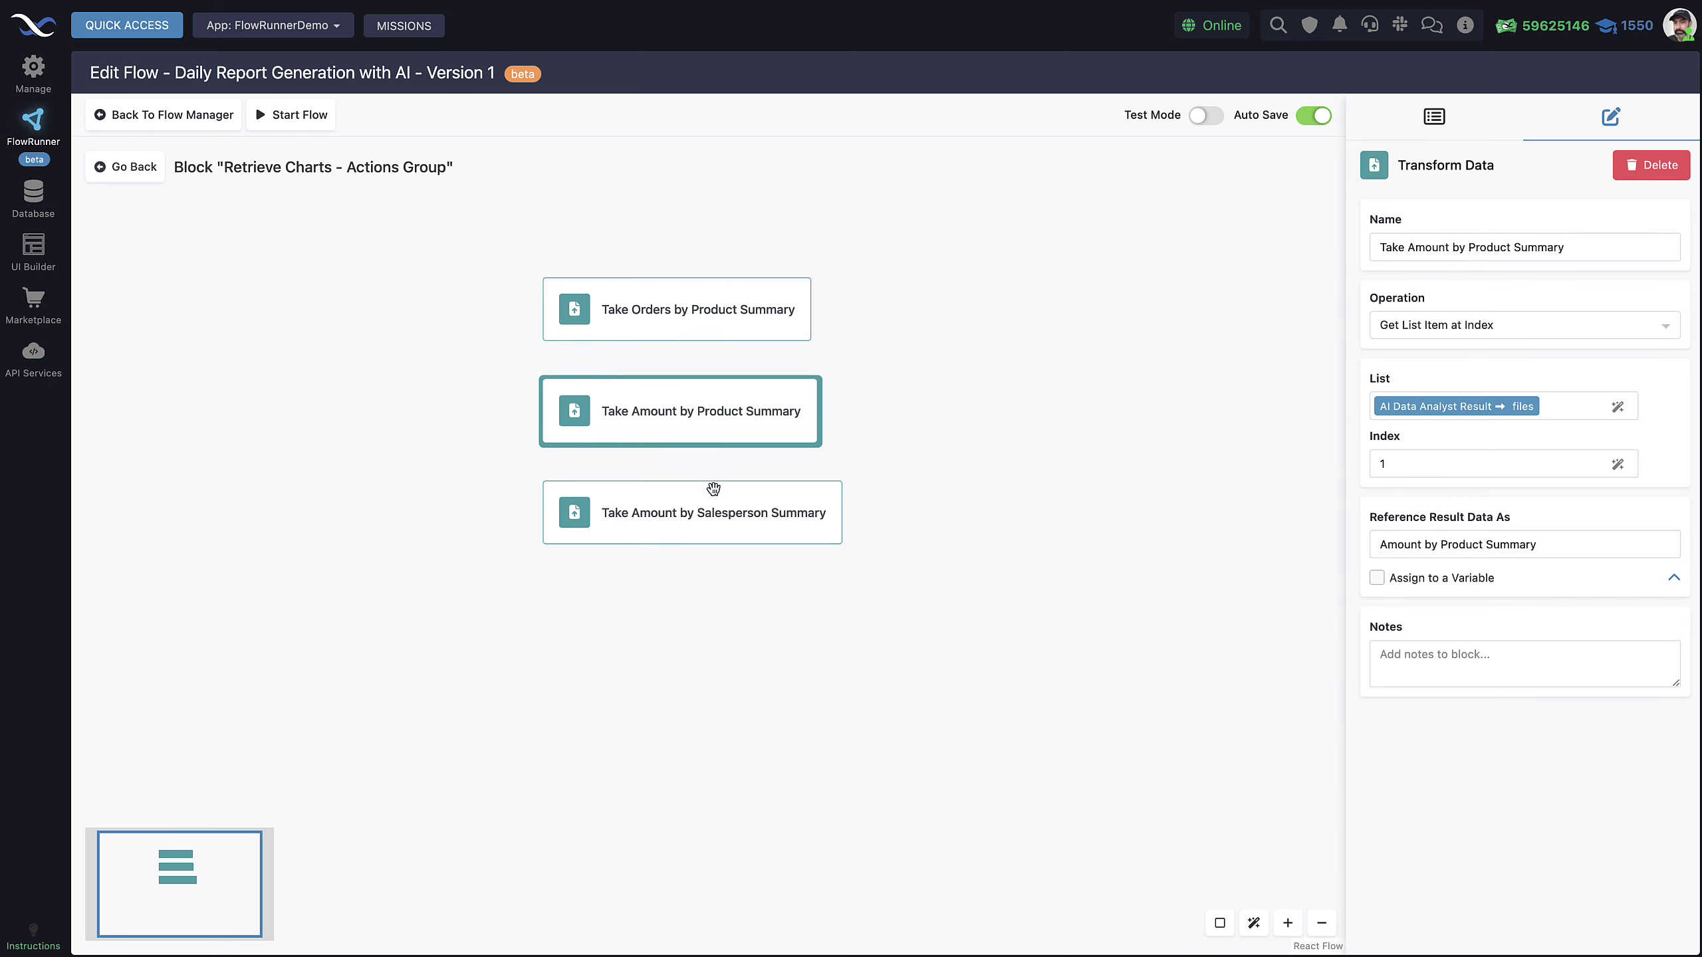
click(713, 512)
click(715, 323)
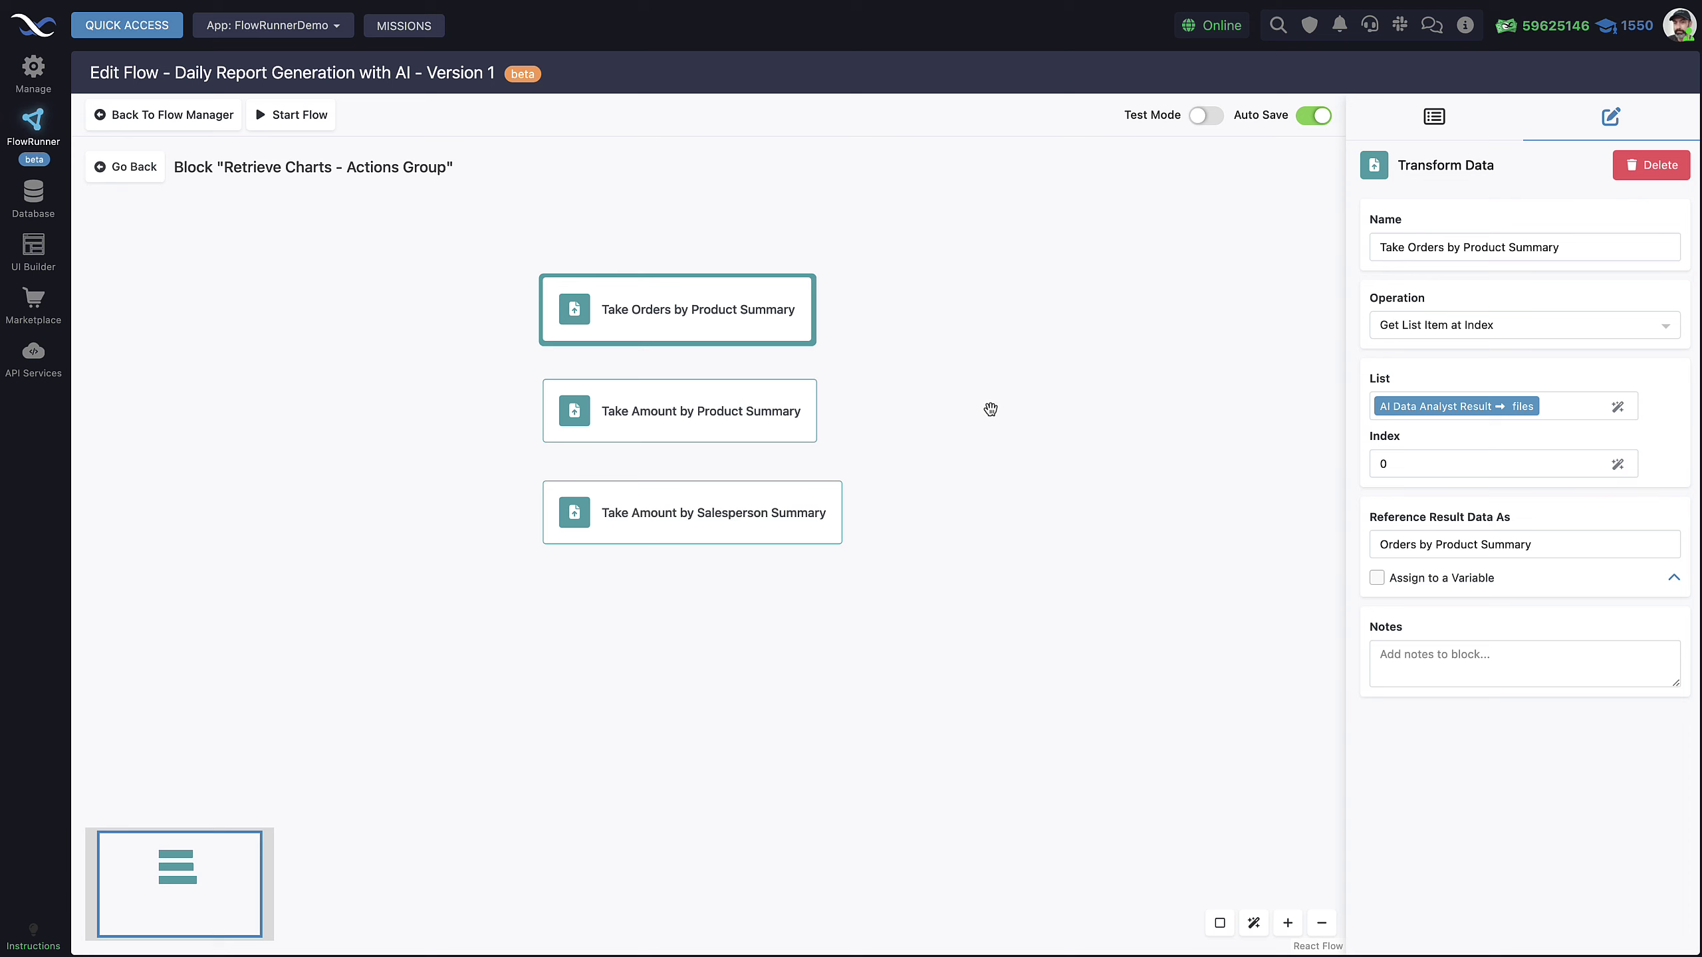
drag(1035, 404, 1079, 457)
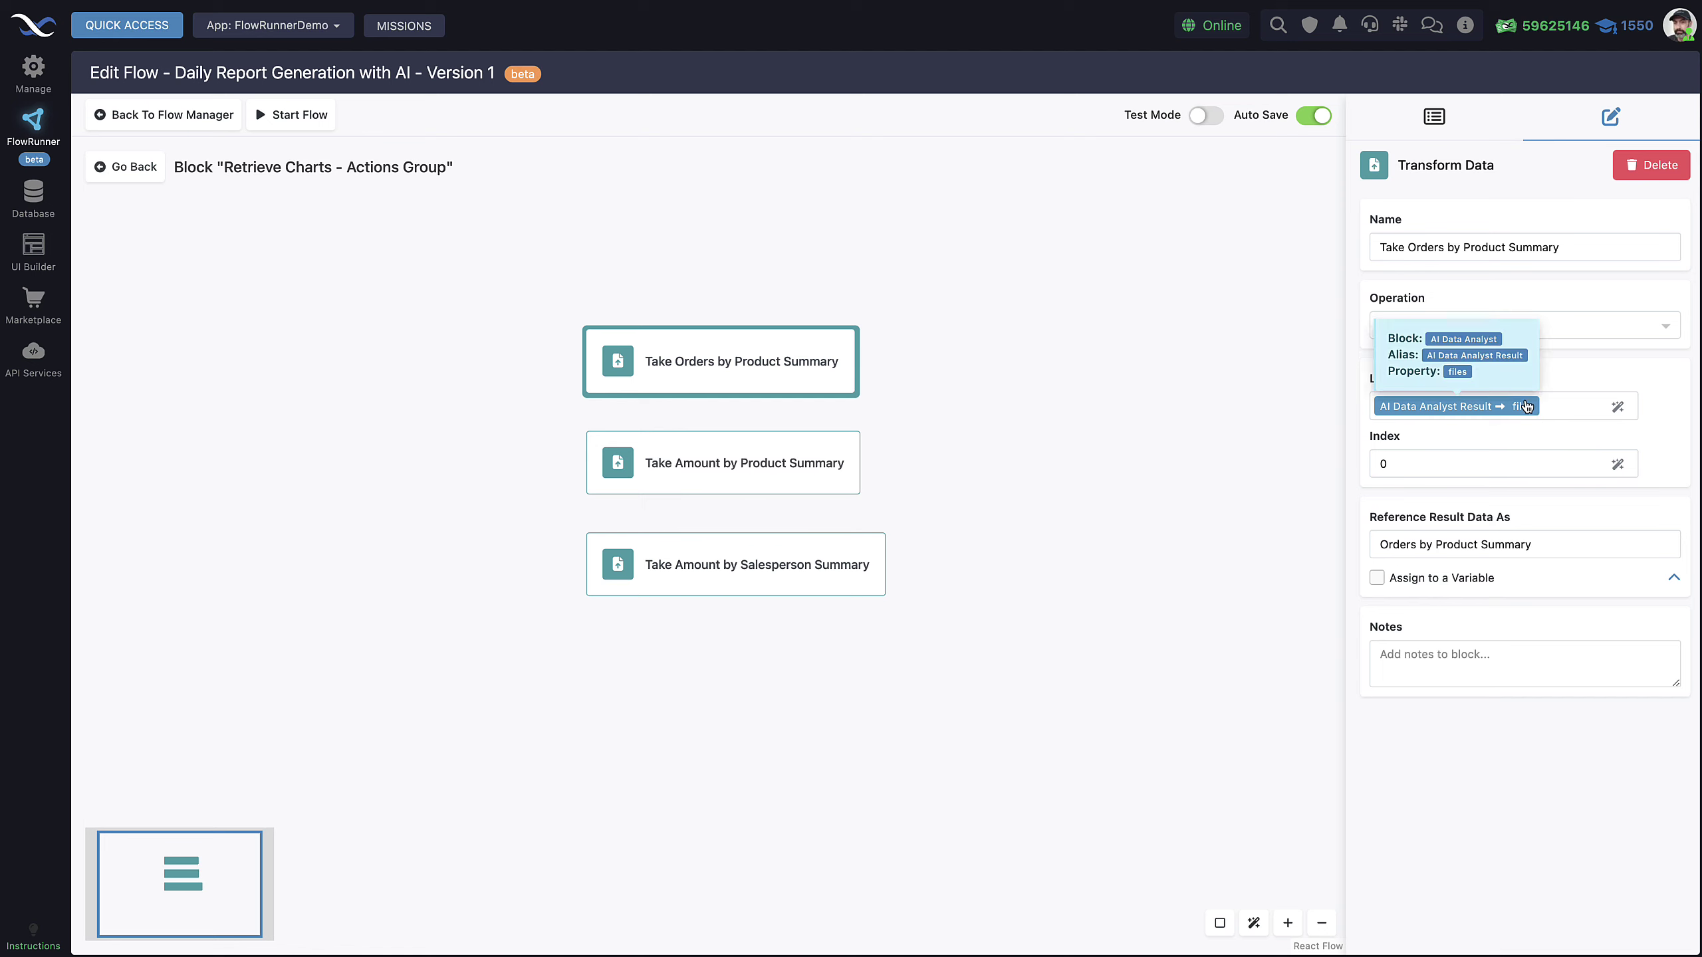
Step: Inspect the List expression of the Take Orders by Product Summary block in the Expression Editor and leave it without applying changes
mouse_move(1452, 417)
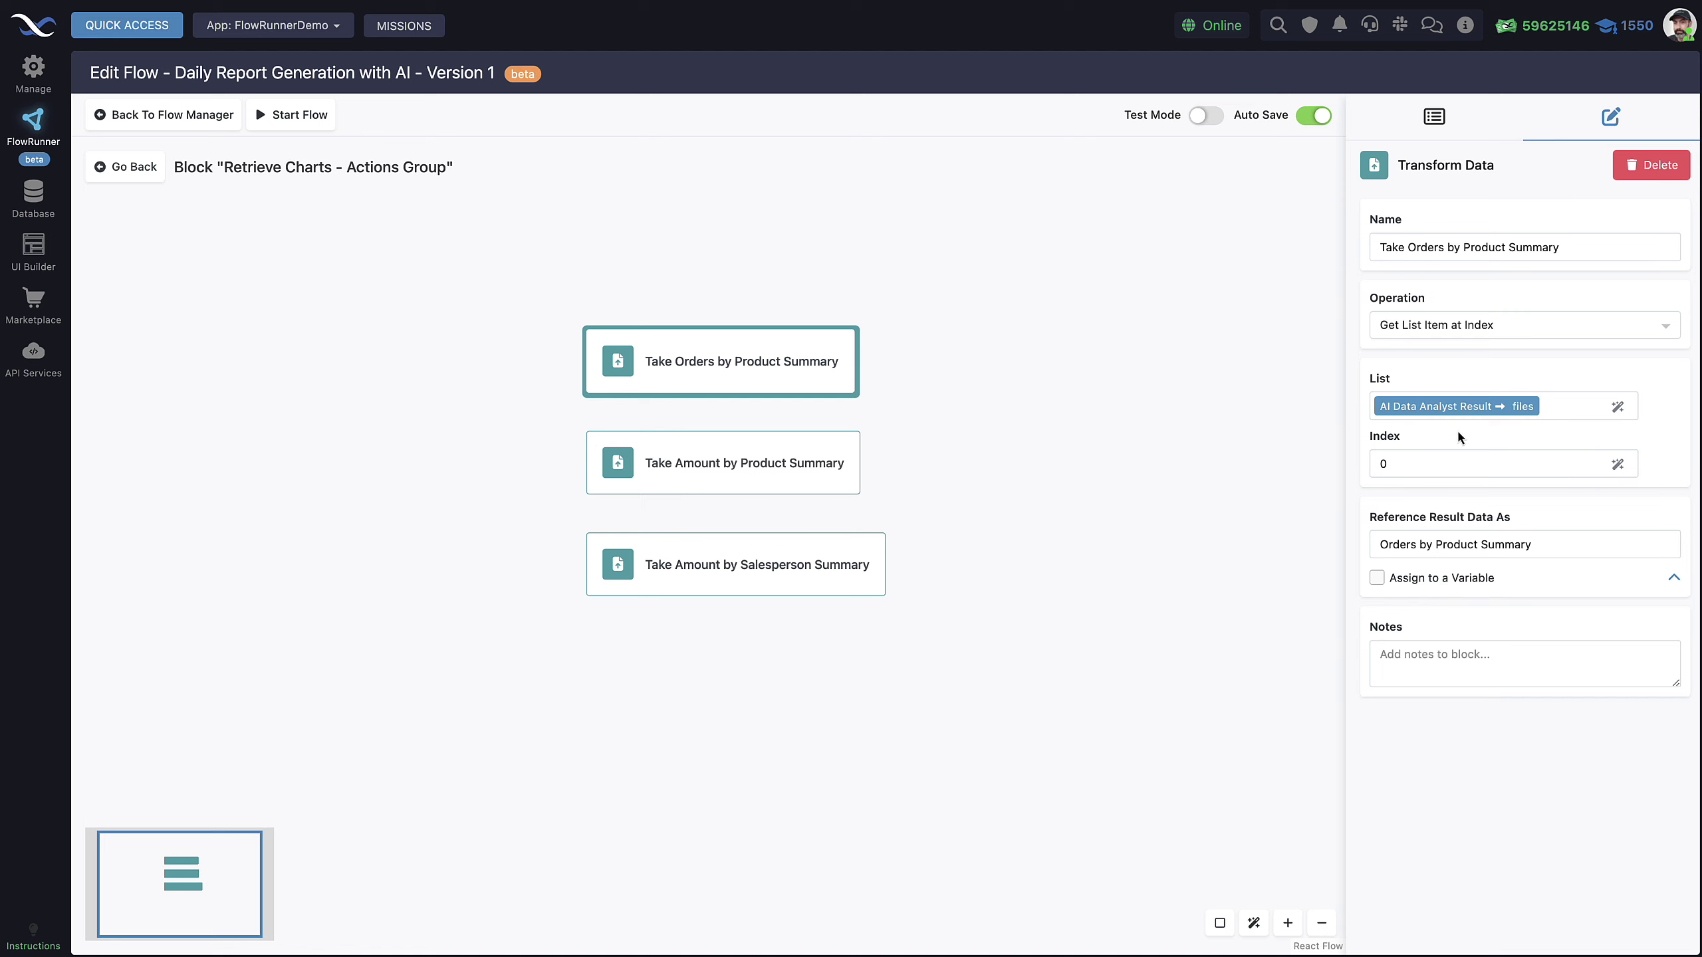
click(1617, 409)
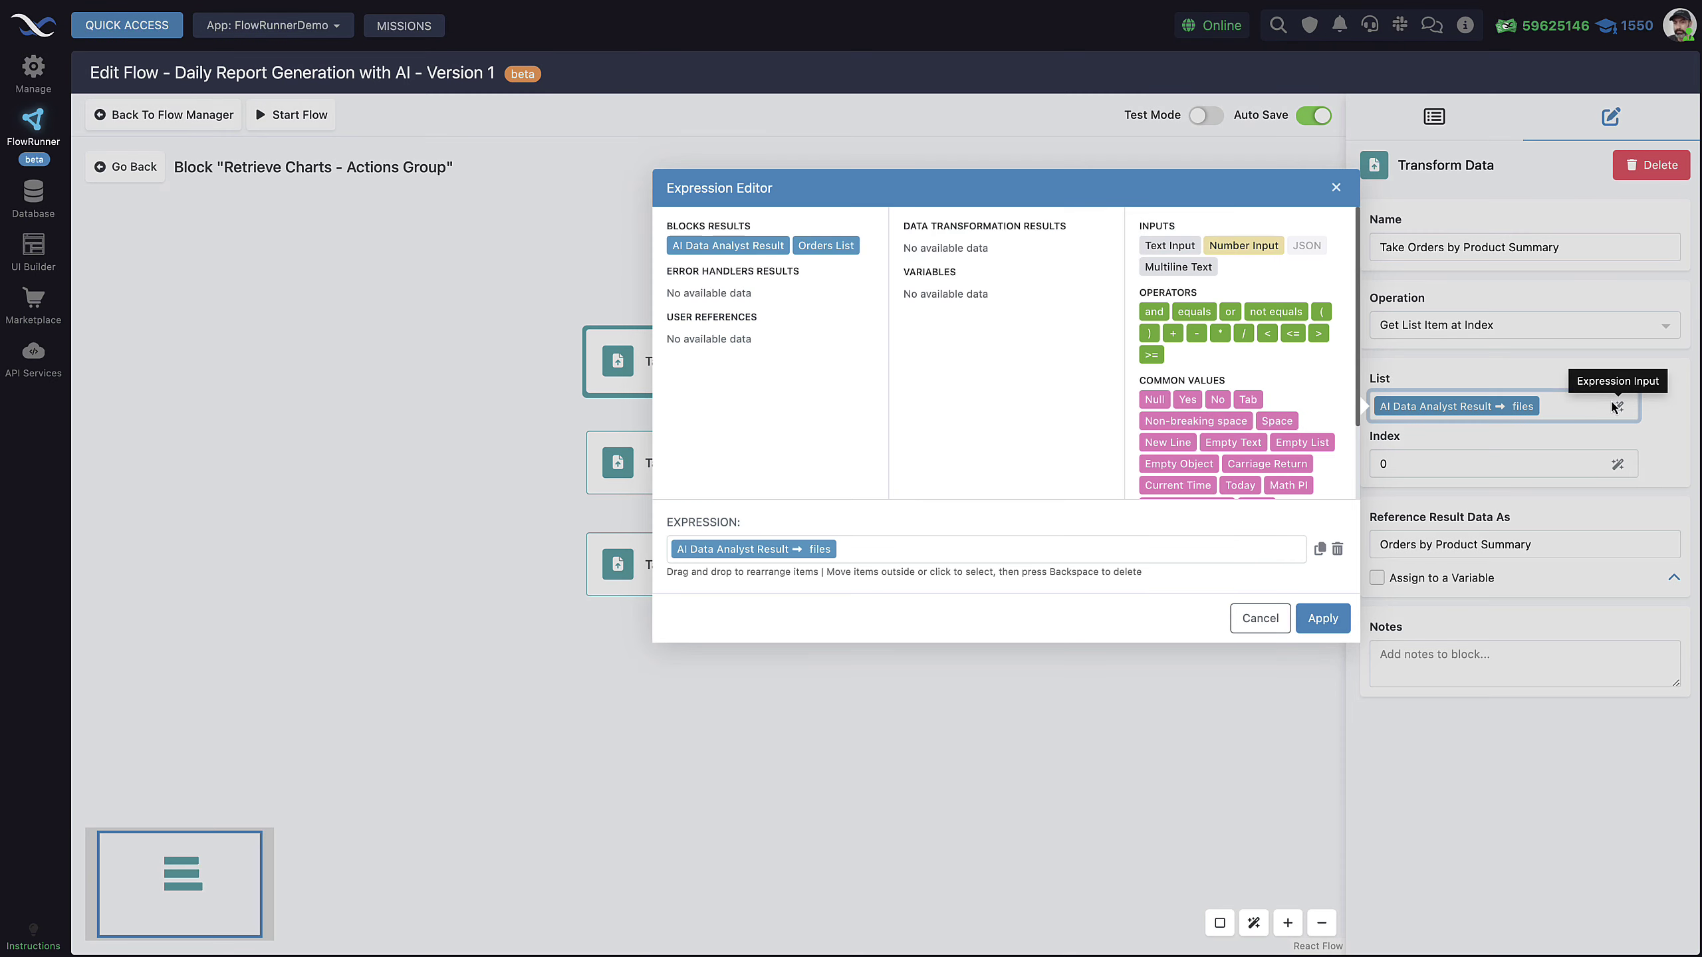
click(831, 550)
click(831, 607)
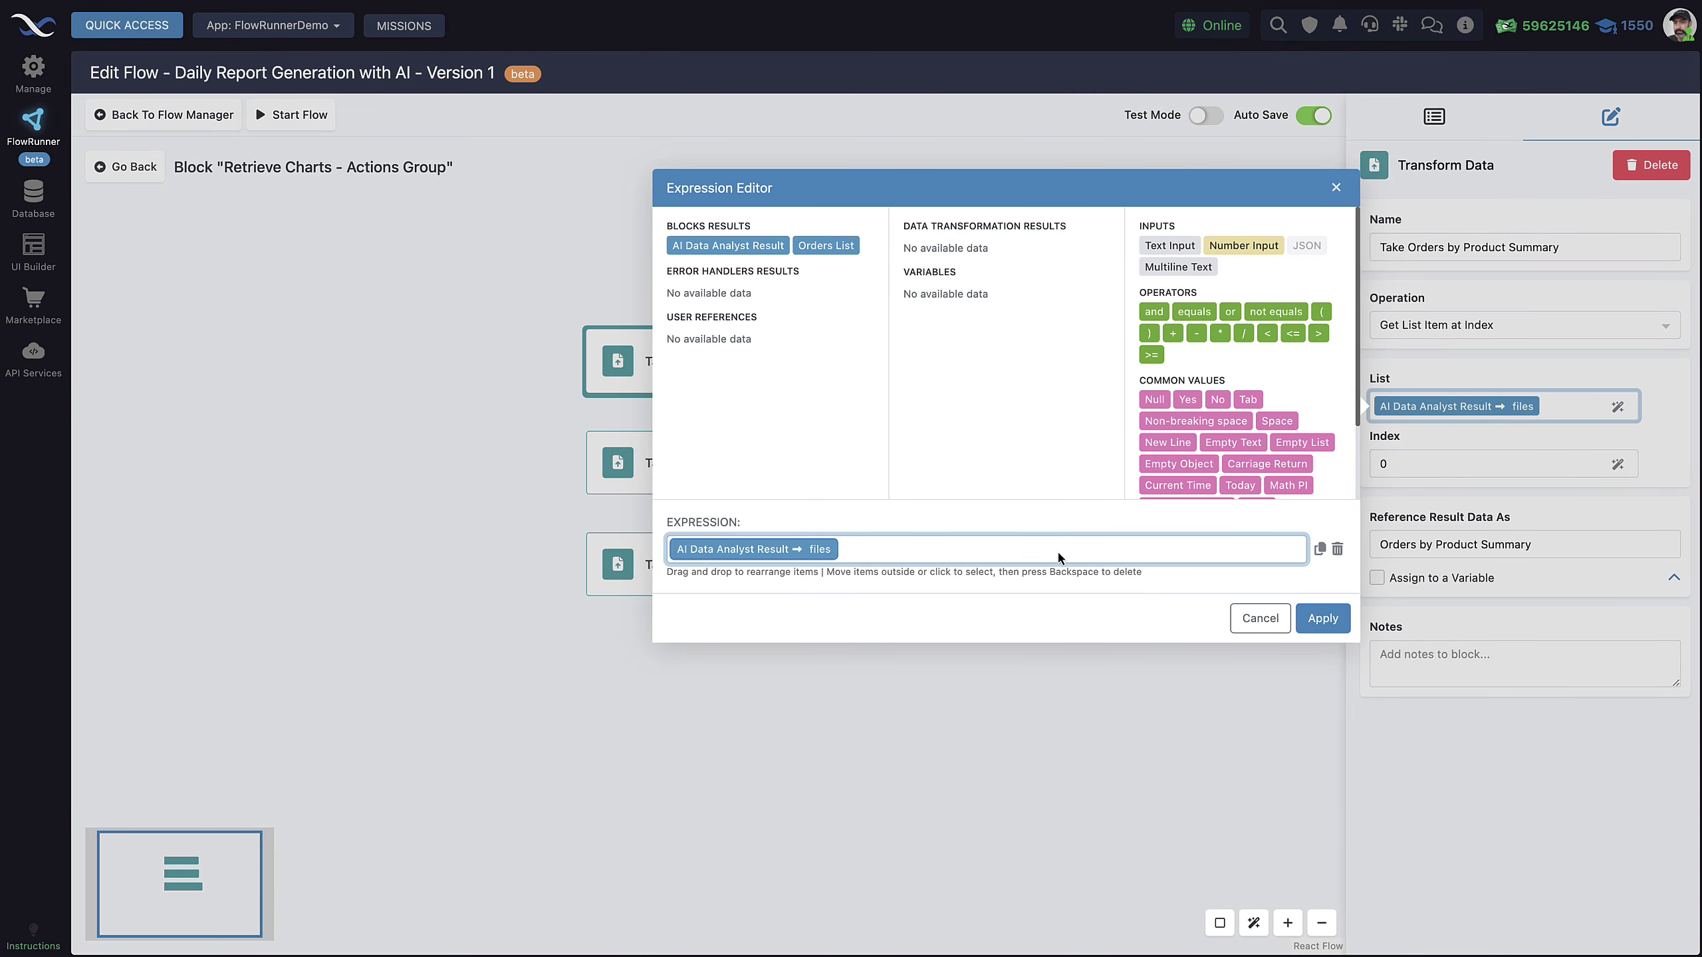
click(821, 550)
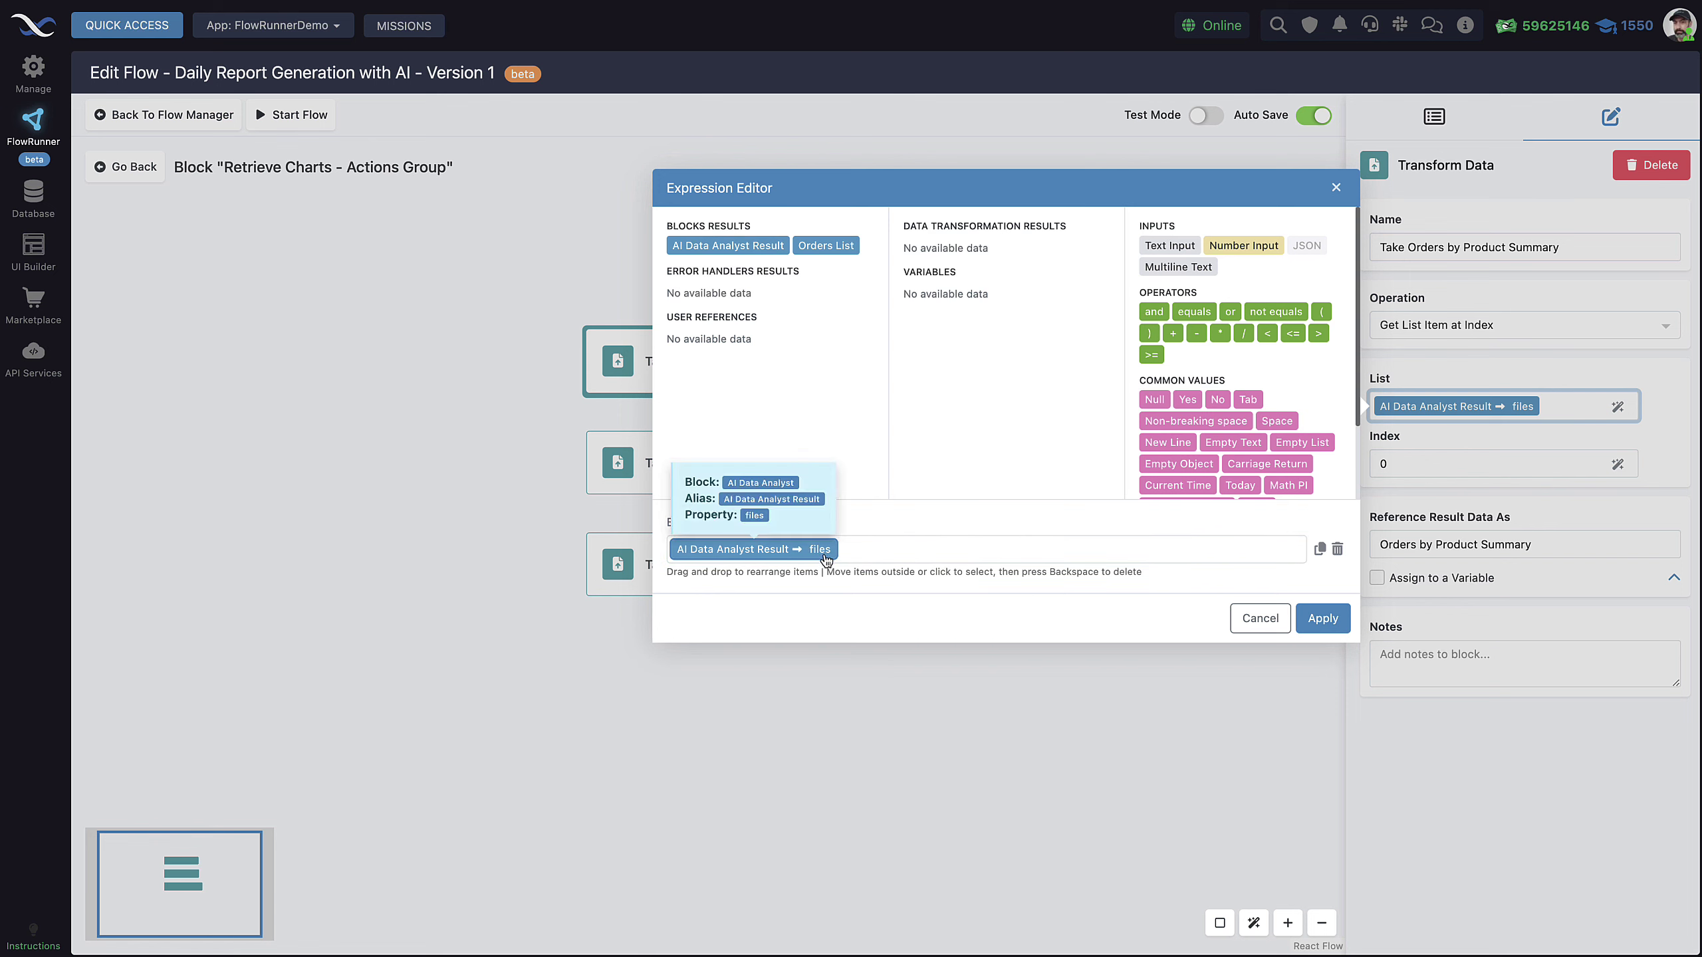
click(1260, 618)
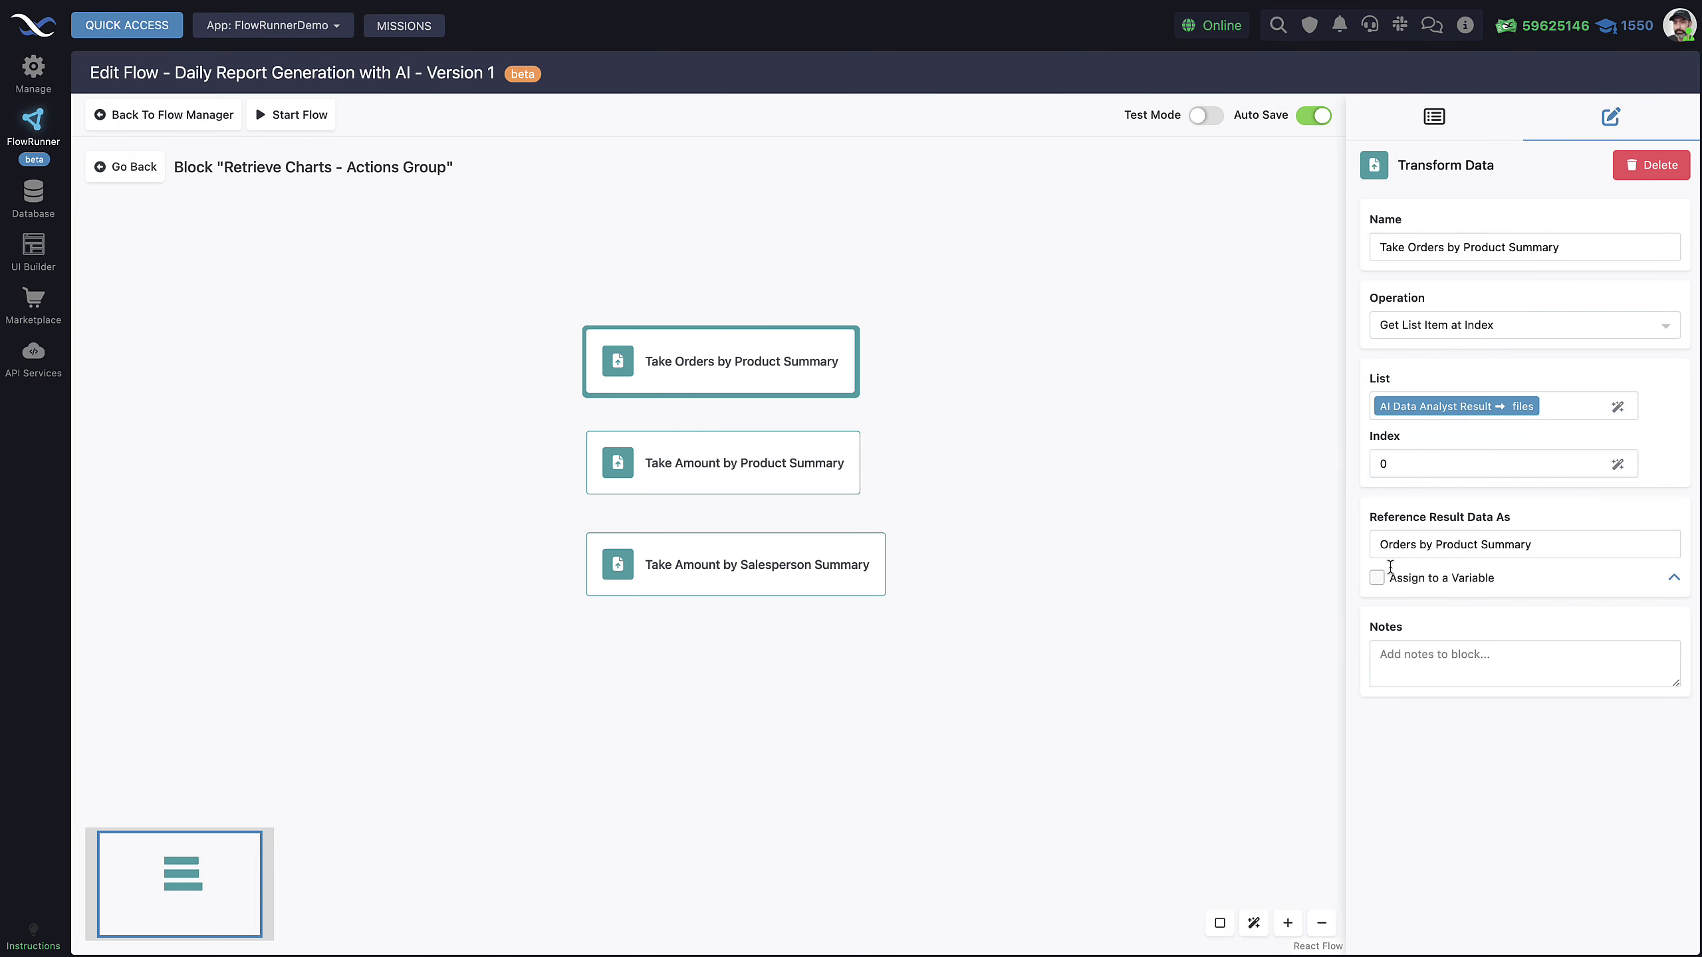
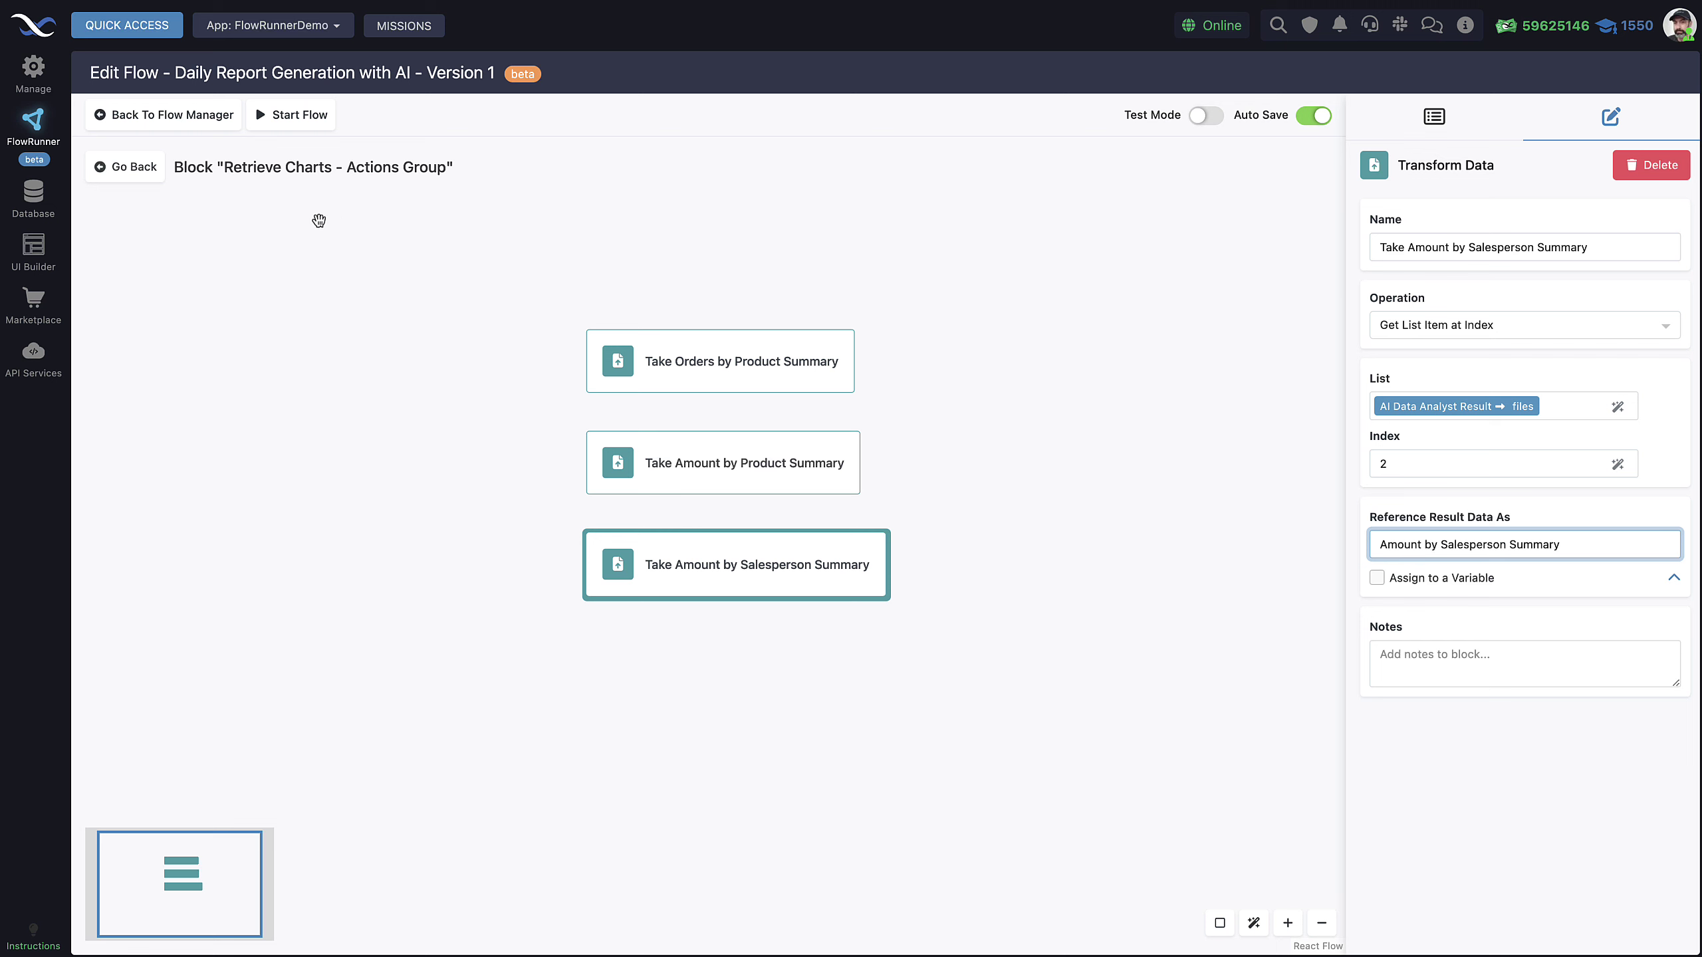
Step: Return to the main flow and review the Retrieve Charts - Actions Group's contents and its Outgoing Transition Mode
click(127, 167)
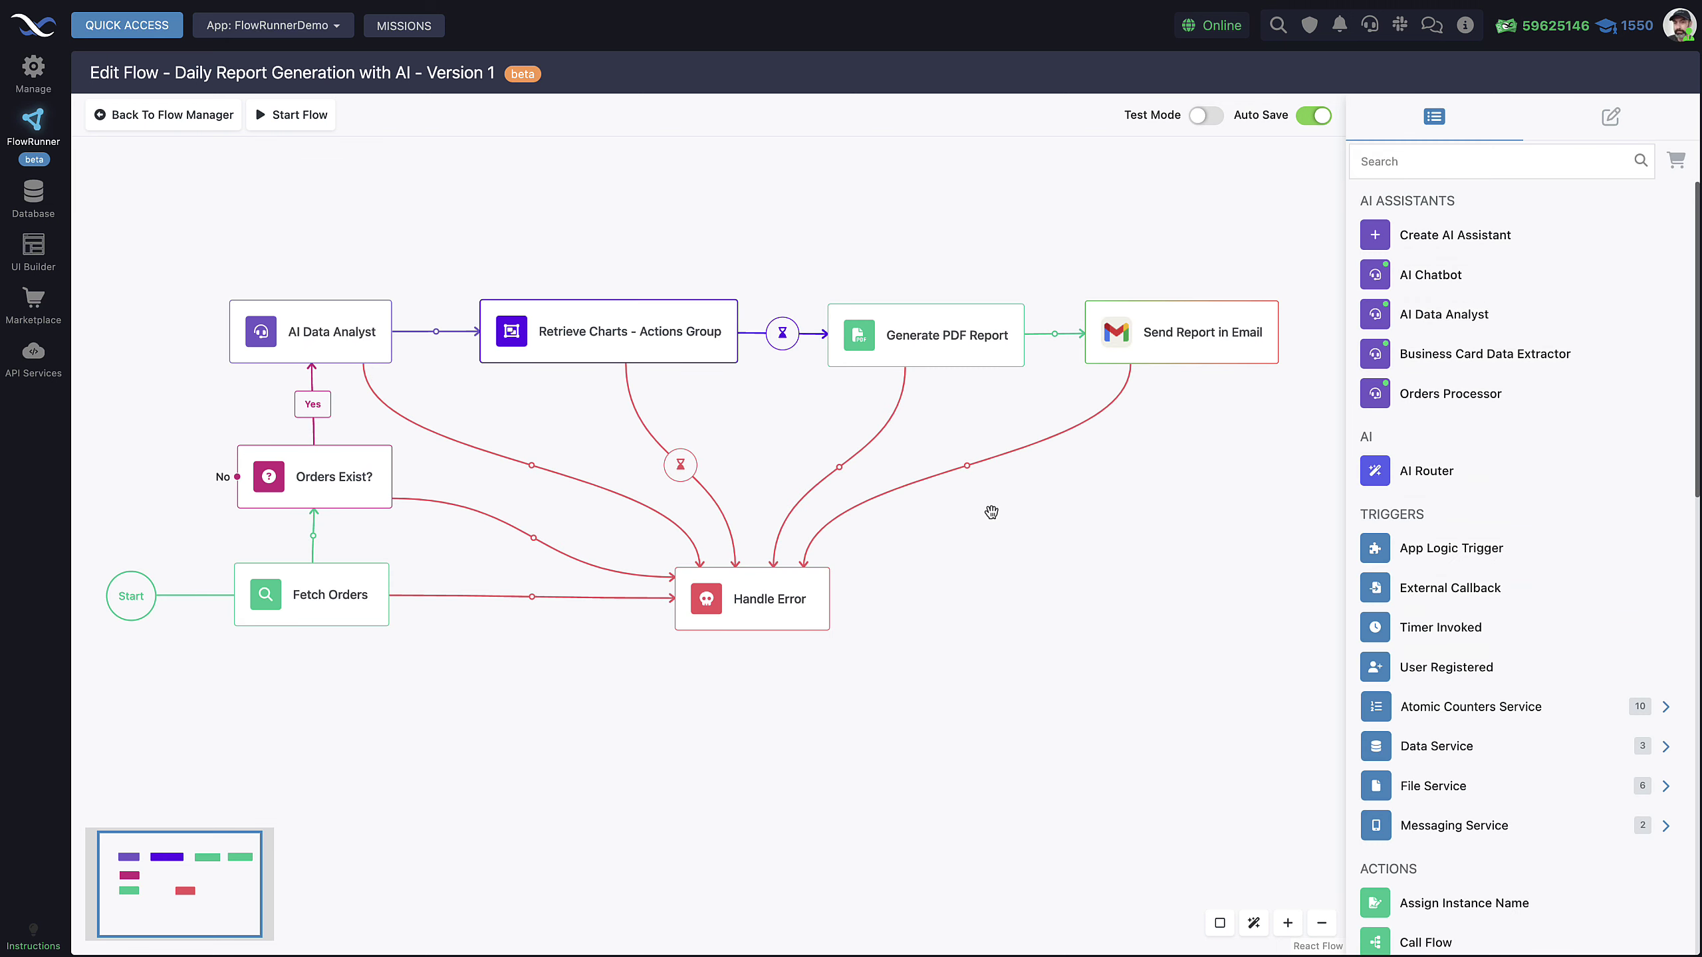
click(655, 333)
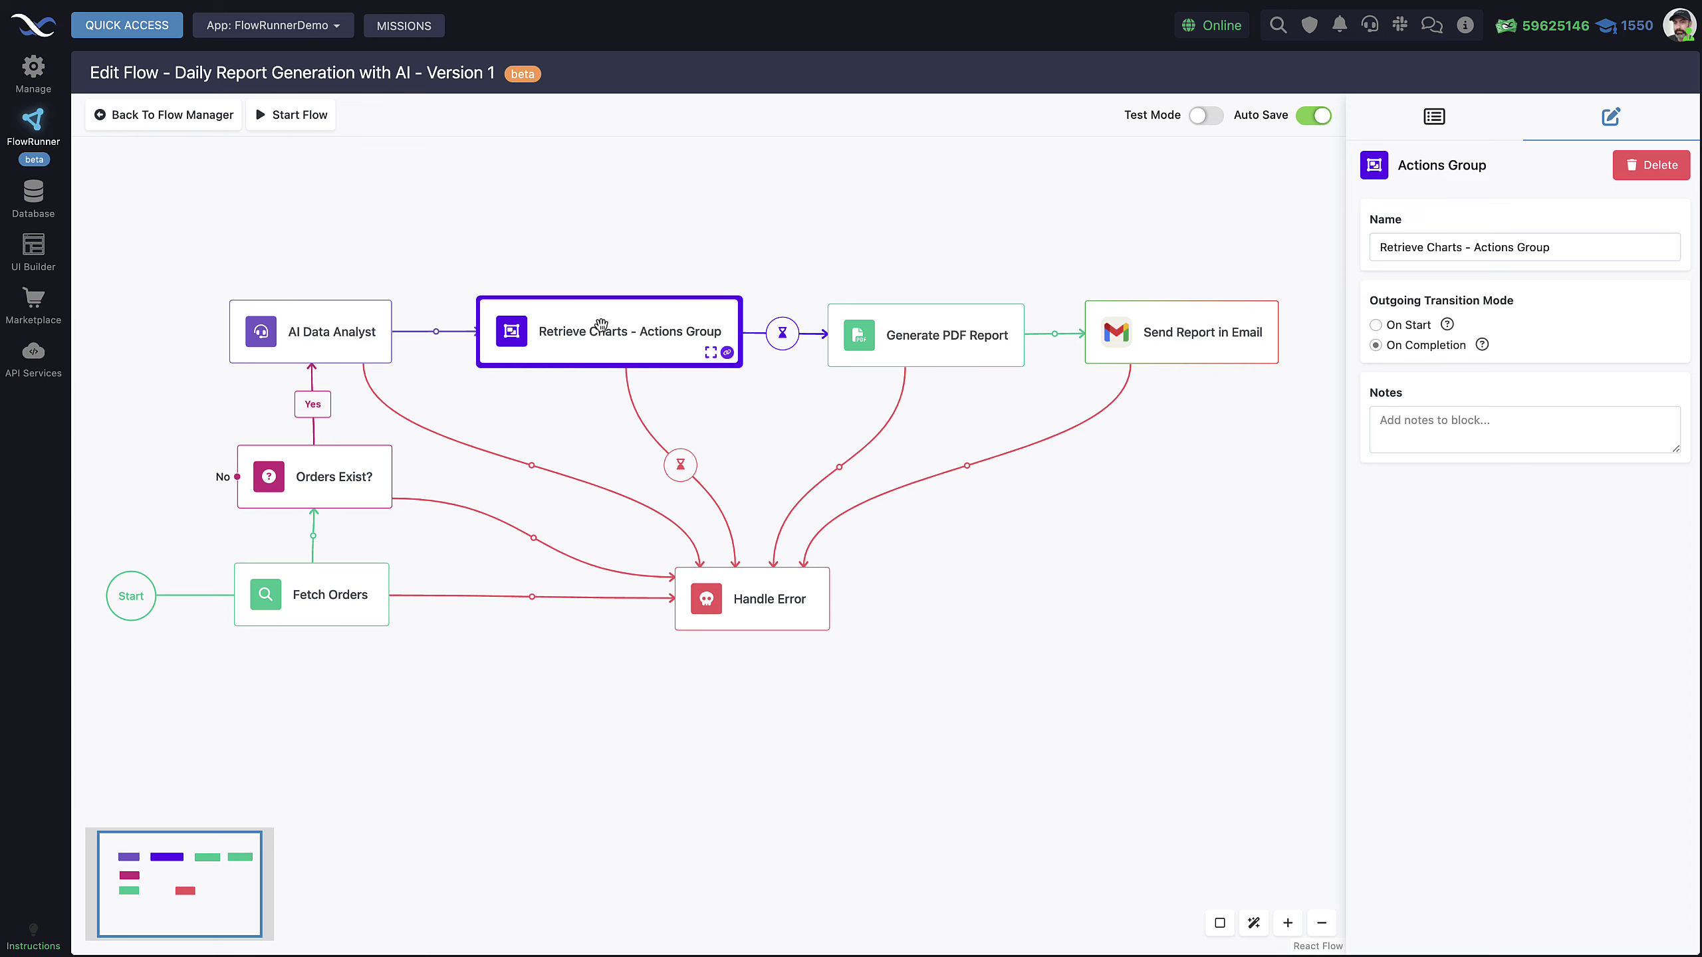
click(710, 352)
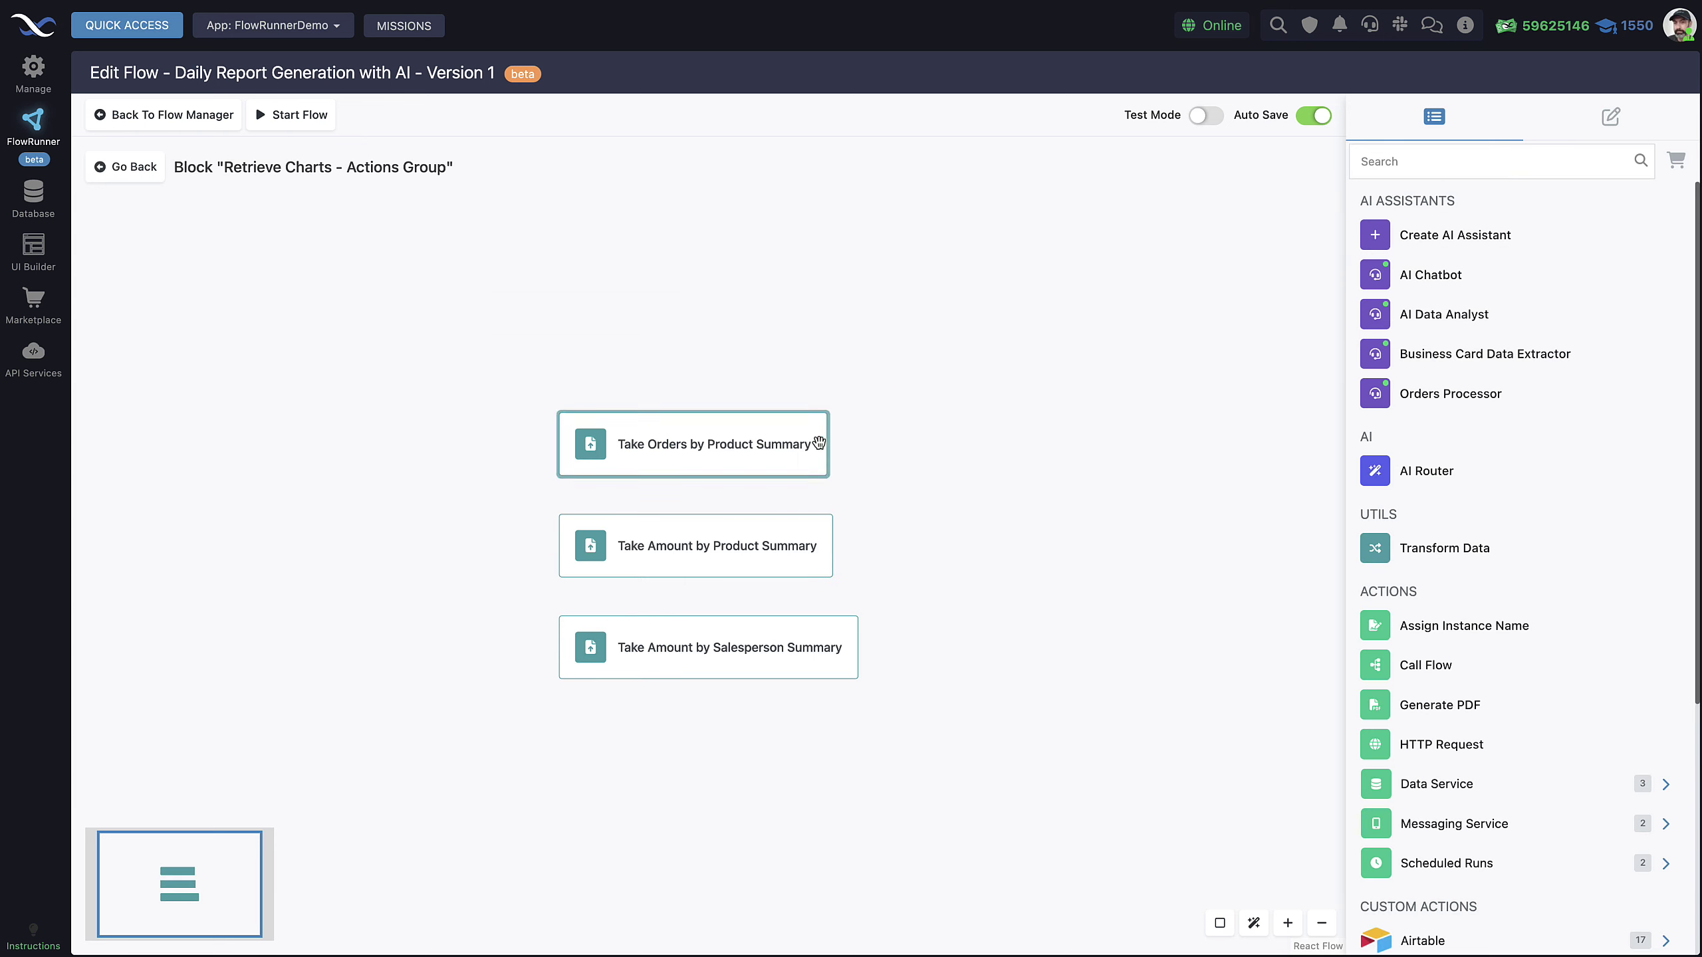
click(133, 167)
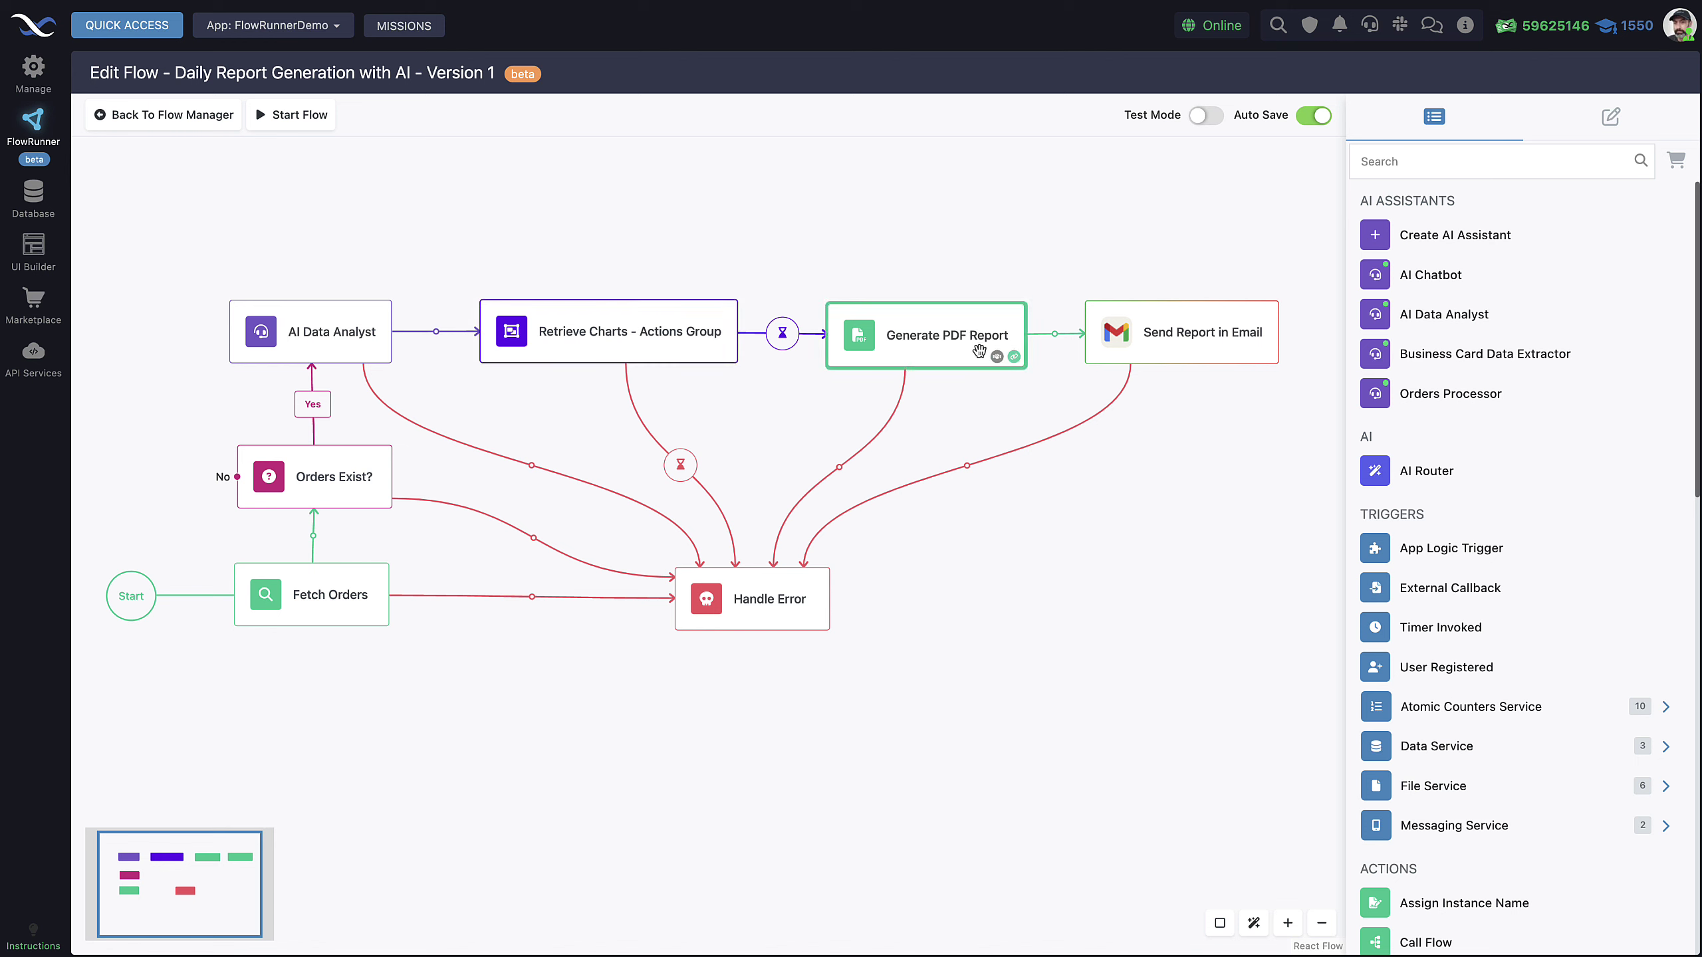
click(674, 330)
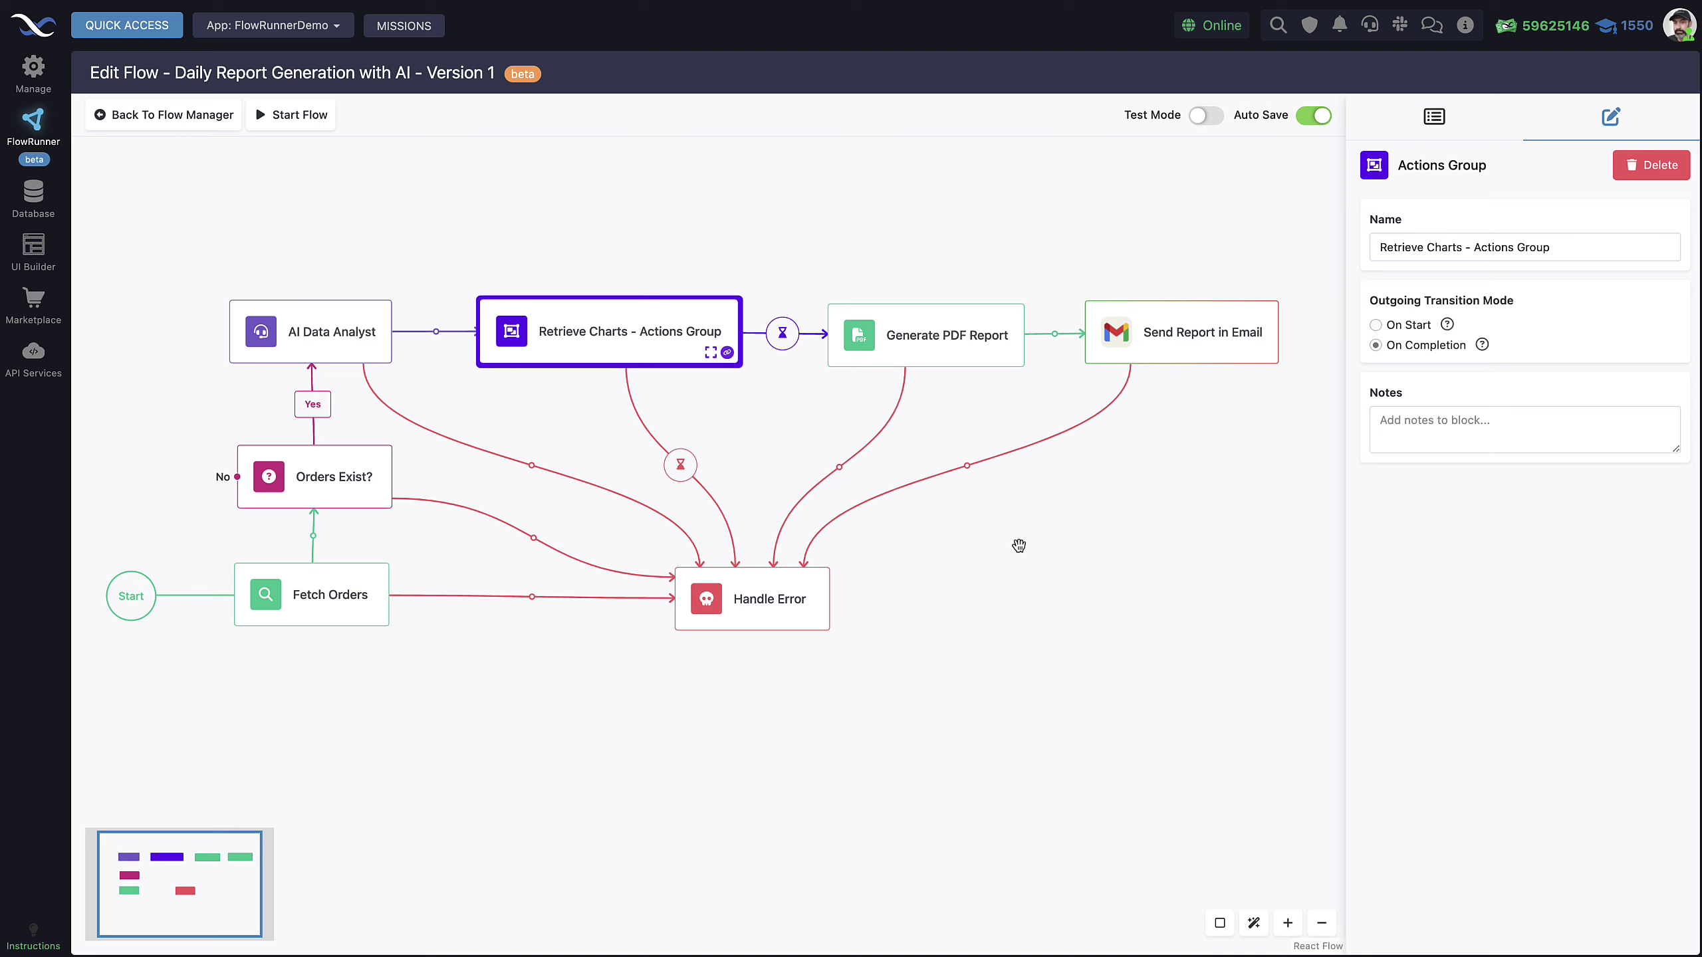
mouse_move(1483, 351)
Step: Inspect the Generate PDF Report block's settings, and find and open the PDF Template Editor to view the Orders Daily Report template
click(942, 347)
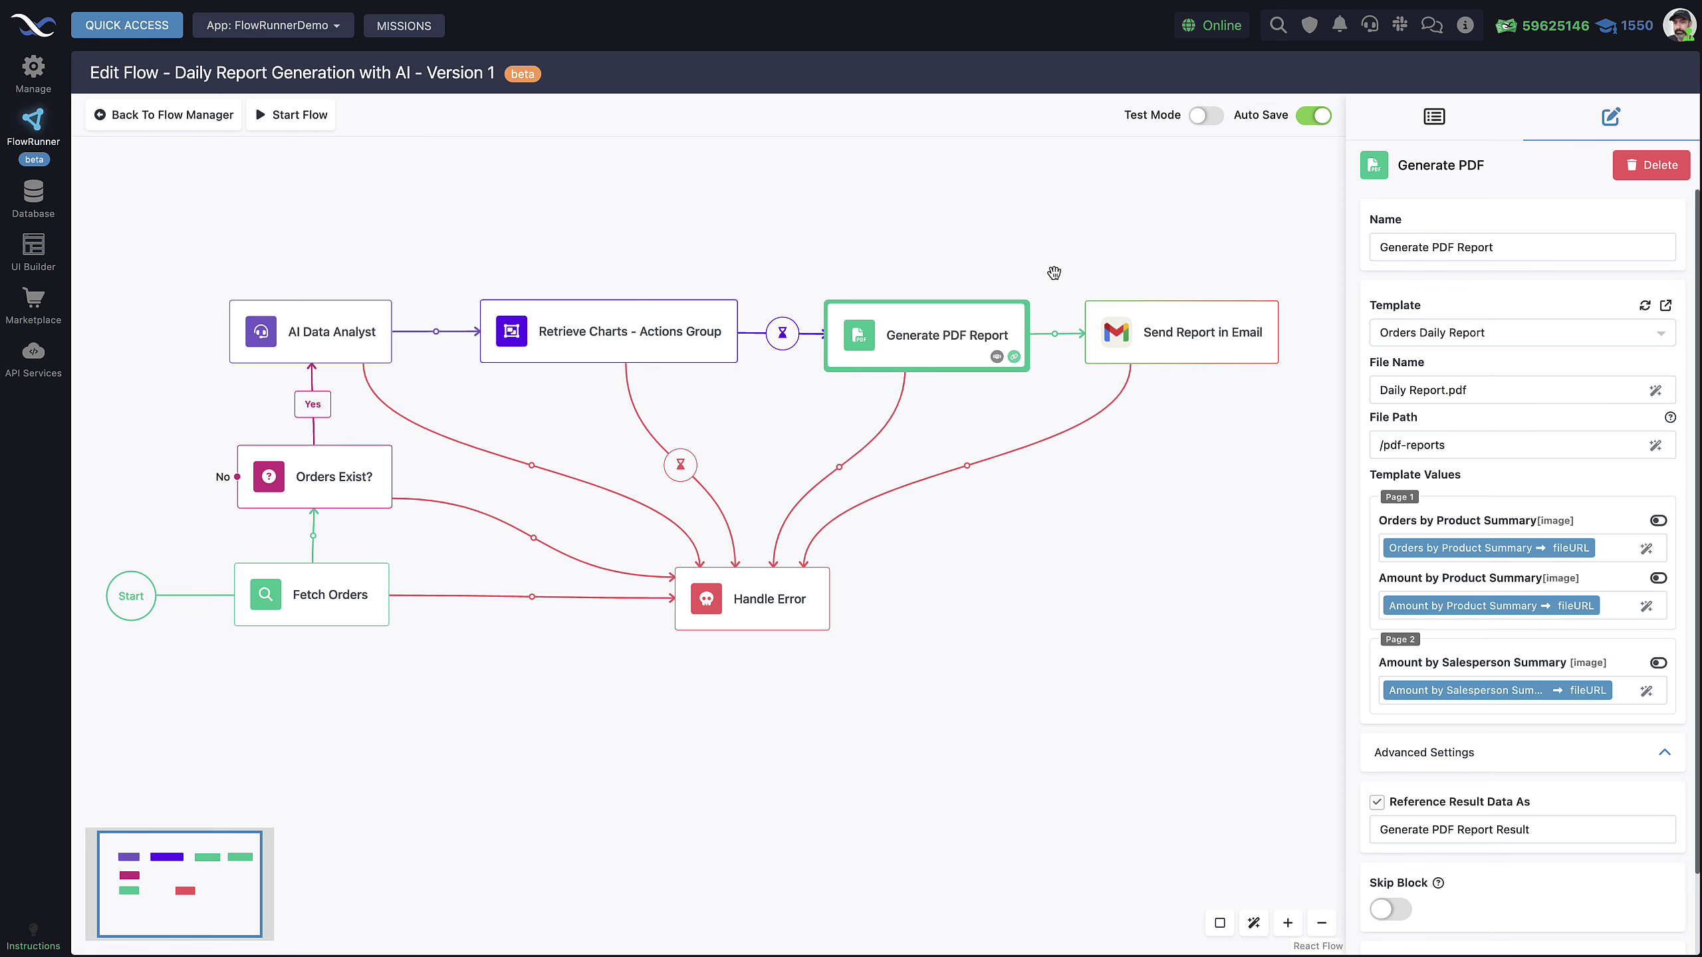
click(143, 30)
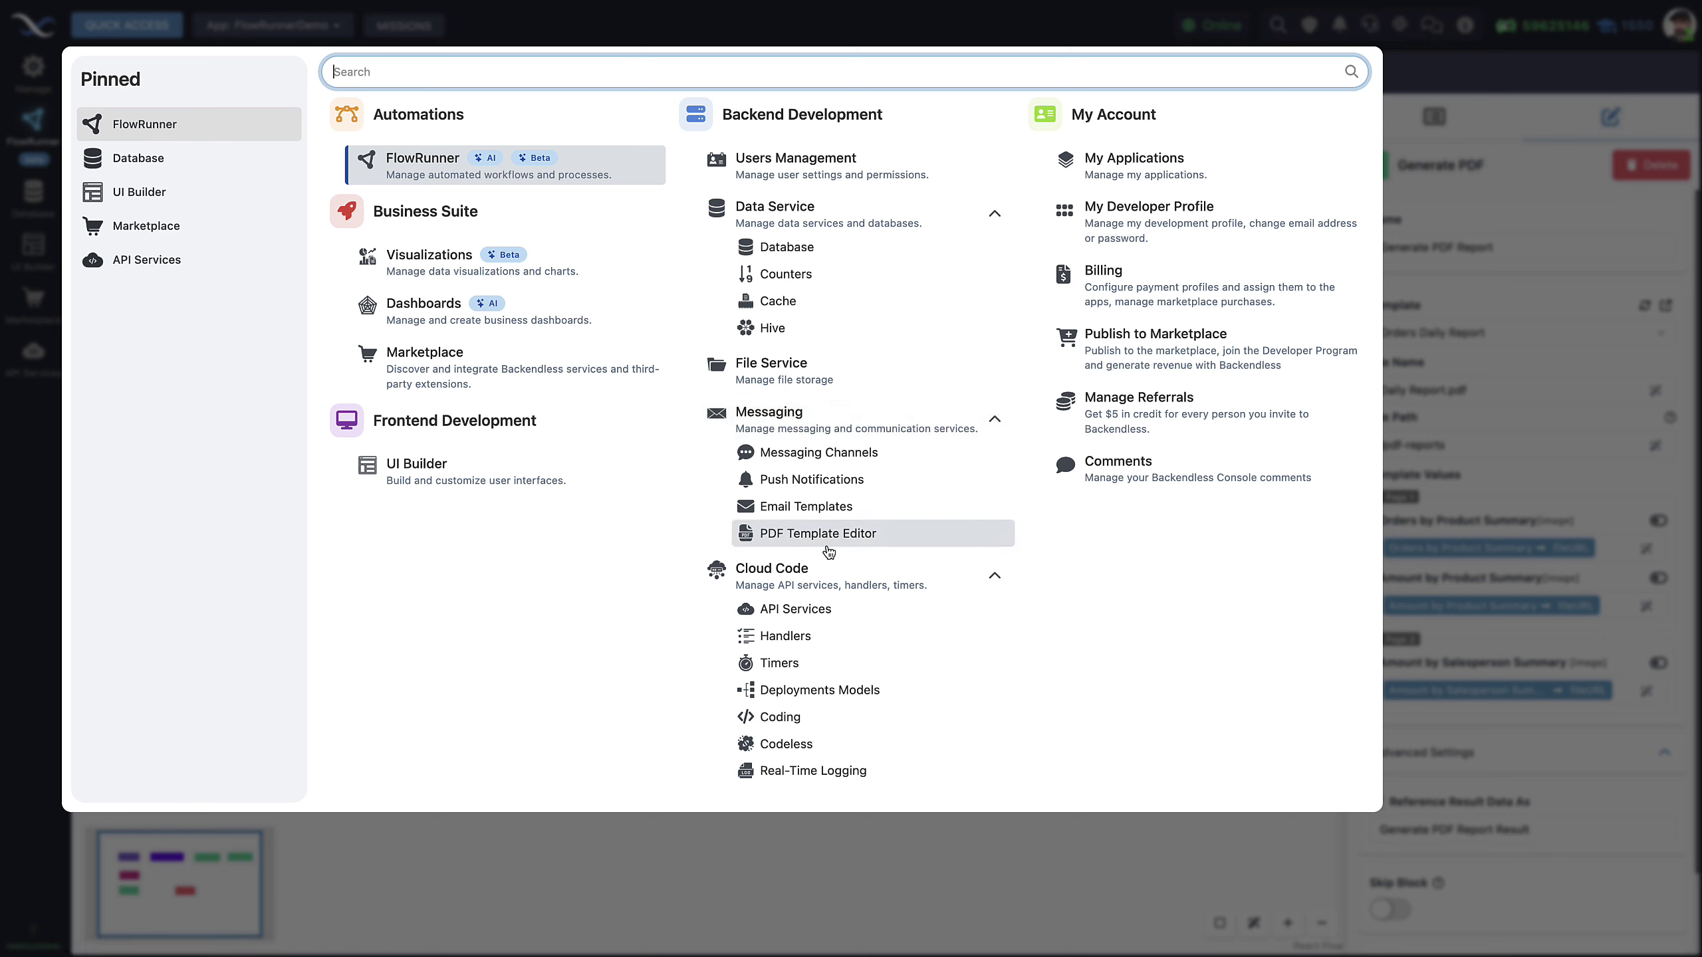
text(pdf)
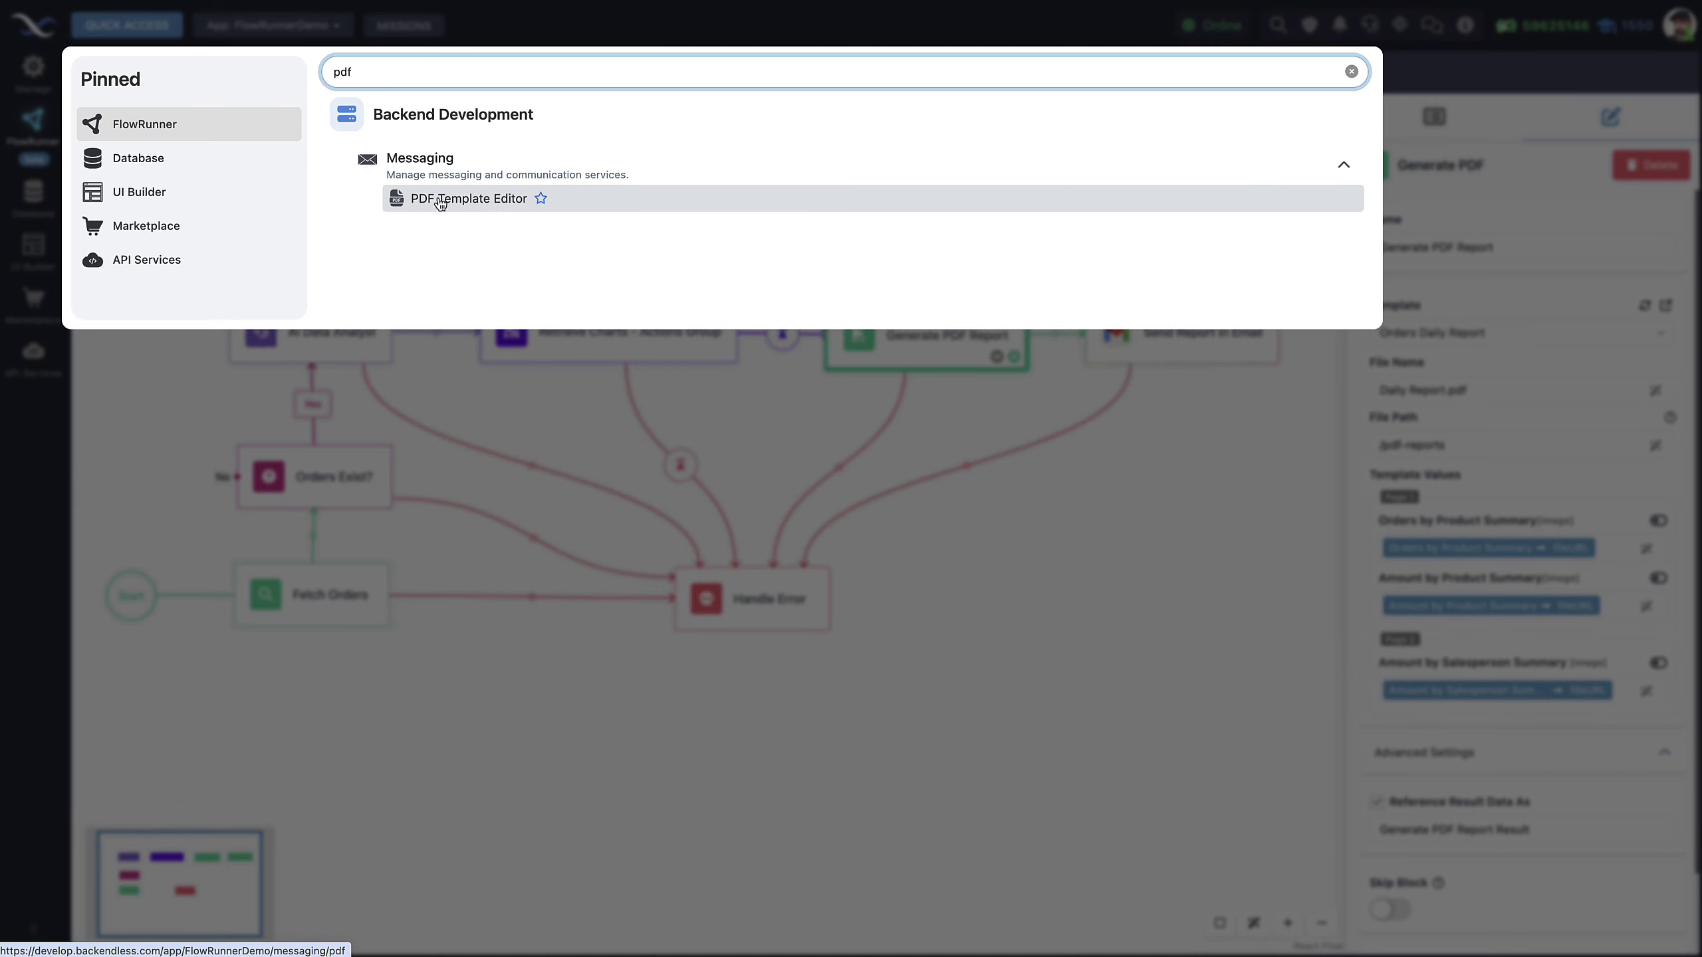
key(Return)
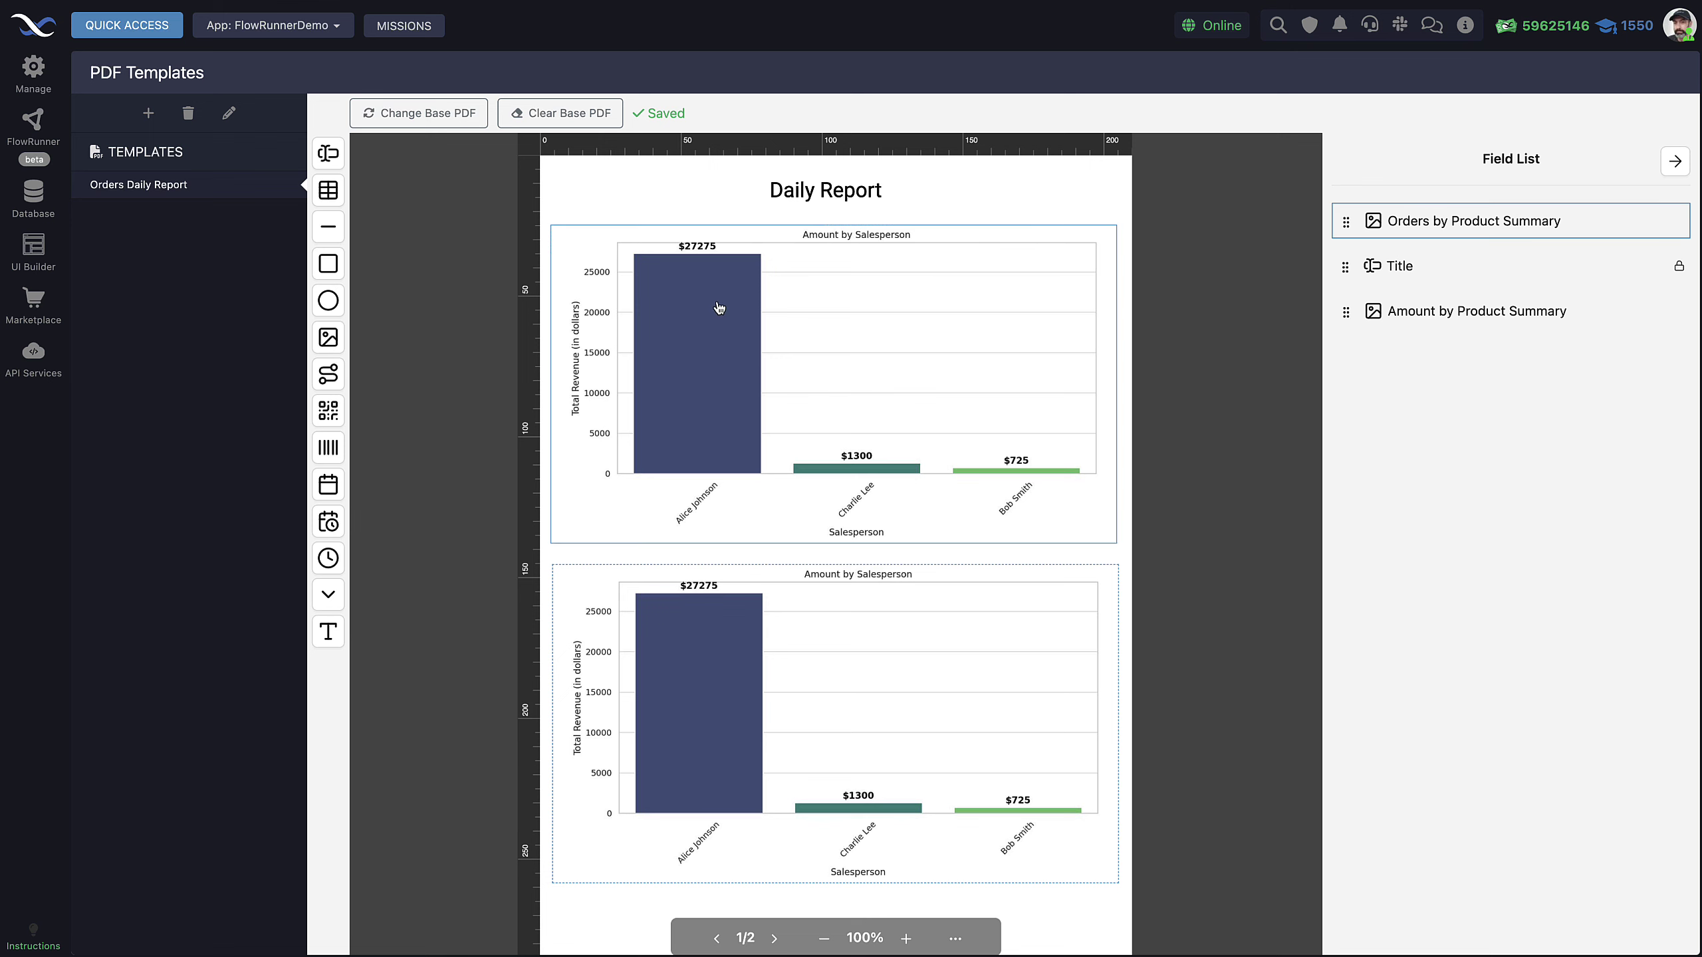
Step: Move the Orders by Product Summary chart image to about X 4.75, Y 22.74 and check its field name
click(801, 340)
mouse_move(854, 307)
mouse_down()
mouse_move(894, 285)
mouse_move(838, 314)
mouse_move(858, 310)
mouse_move(845, 338)
mouse_up()
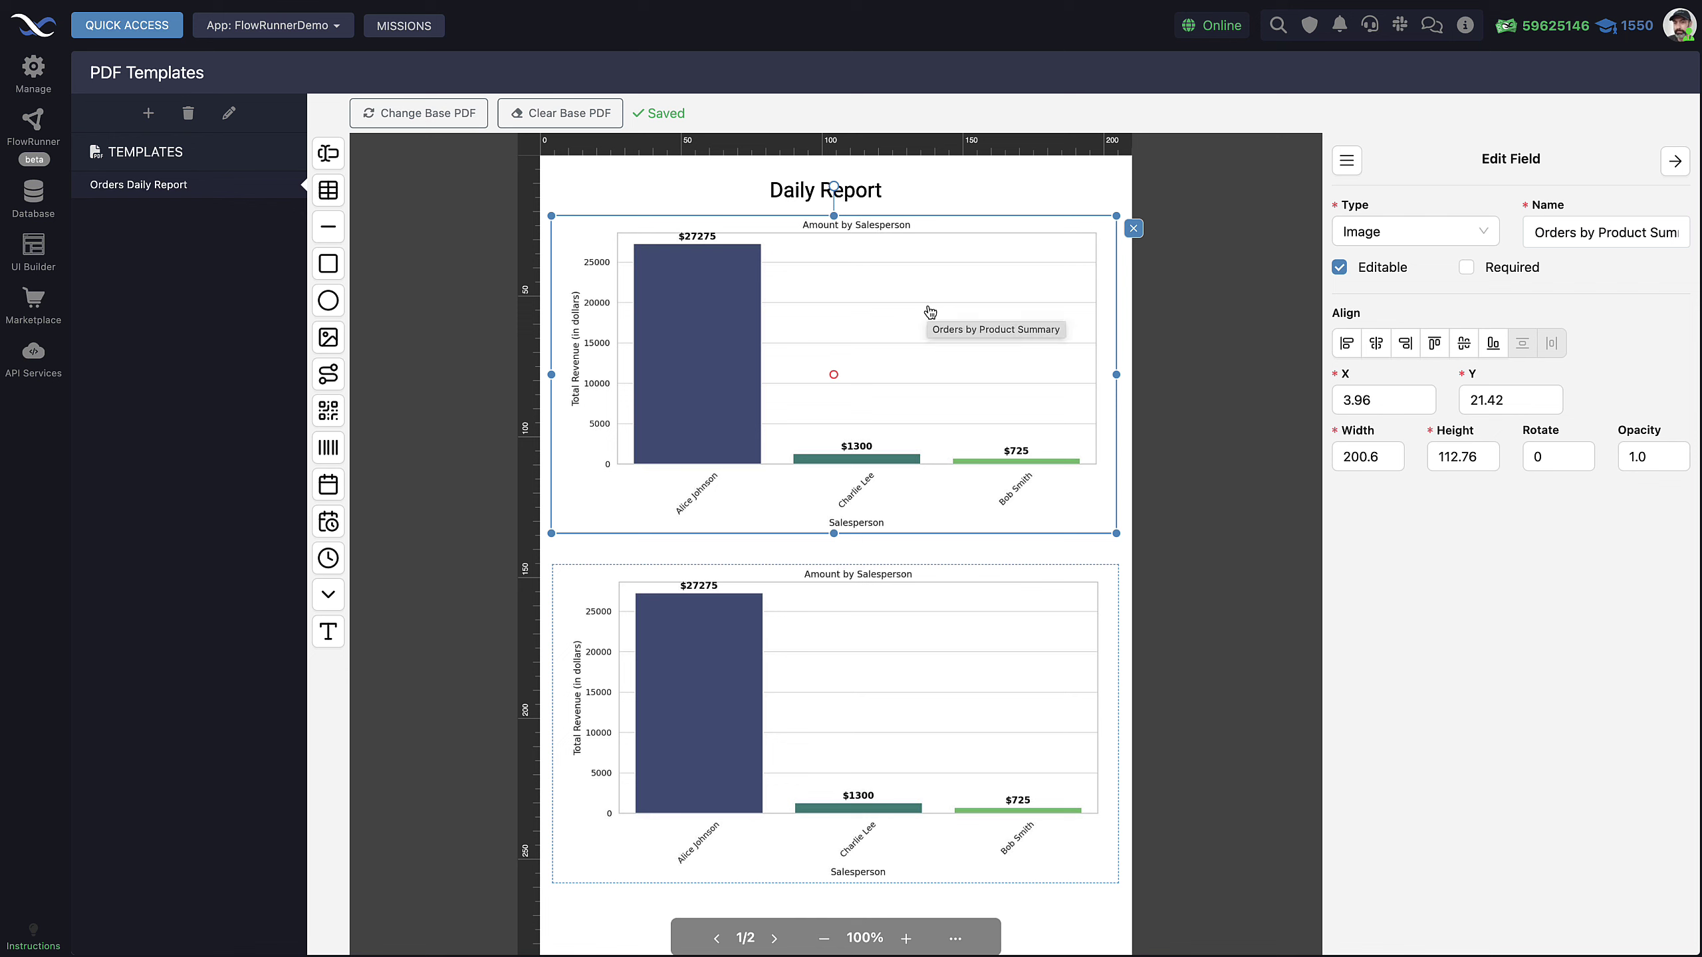
drag(929, 311, 931, 316)
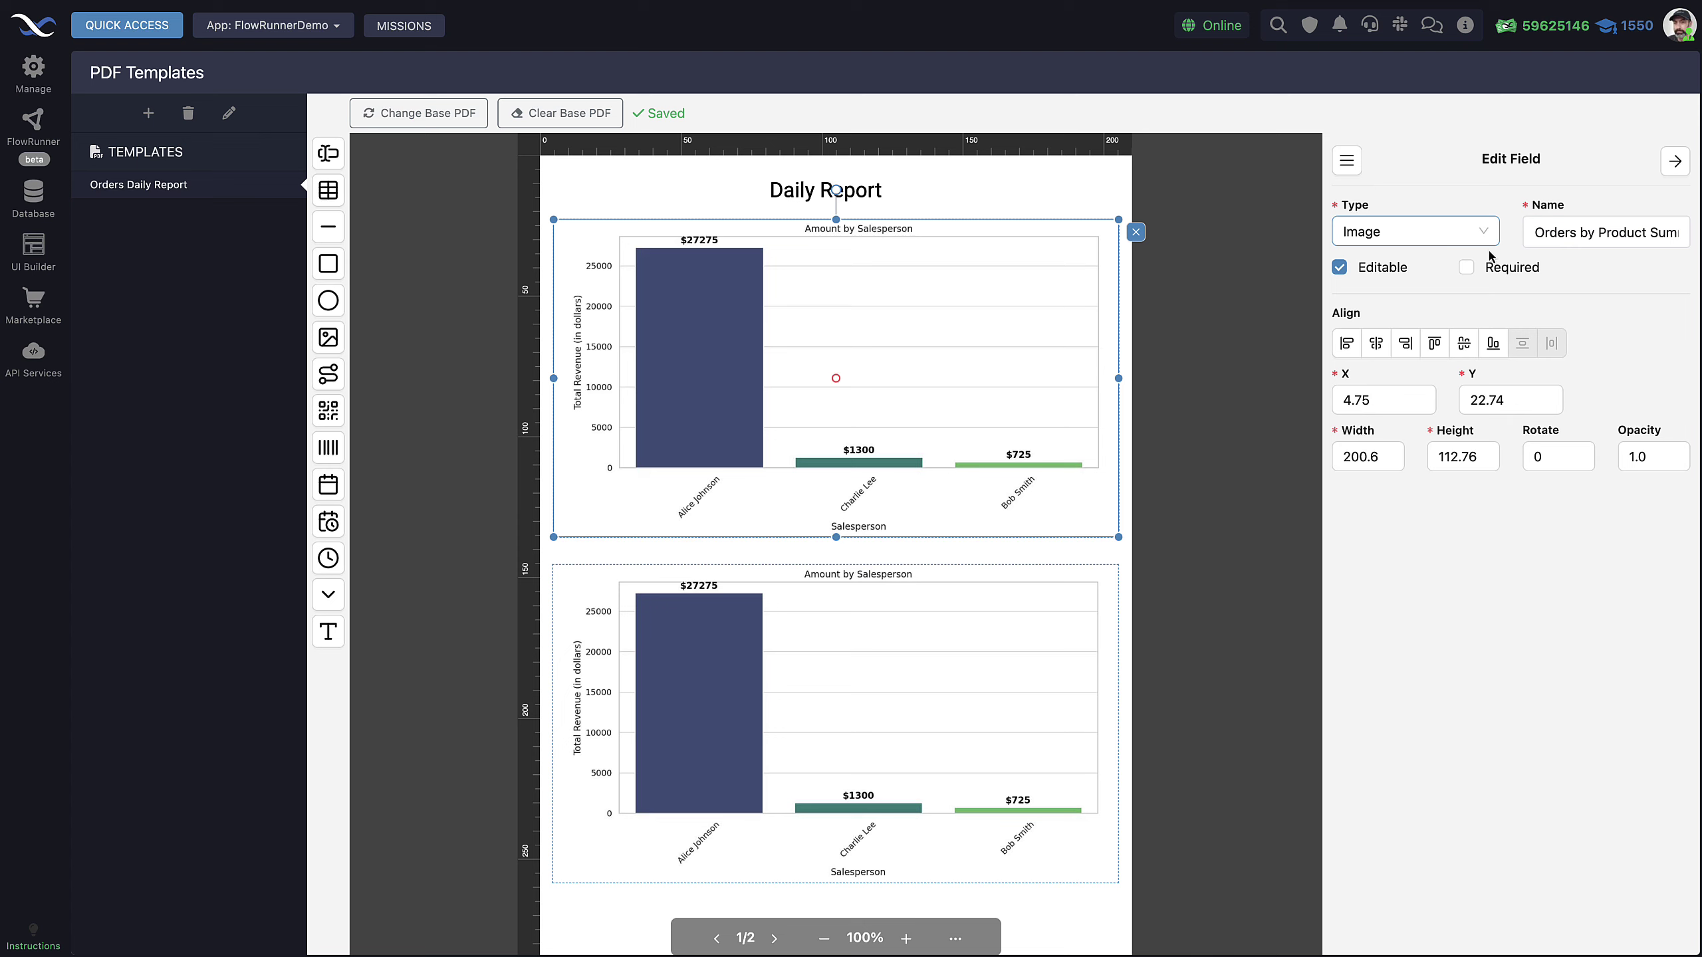
mouse_move(1530, 238)
mouse_down()
mouse_move(1676, 239)
mouse_move(1518, 236)
mouse_up()
click(1636, 236)
click(1587, 234)
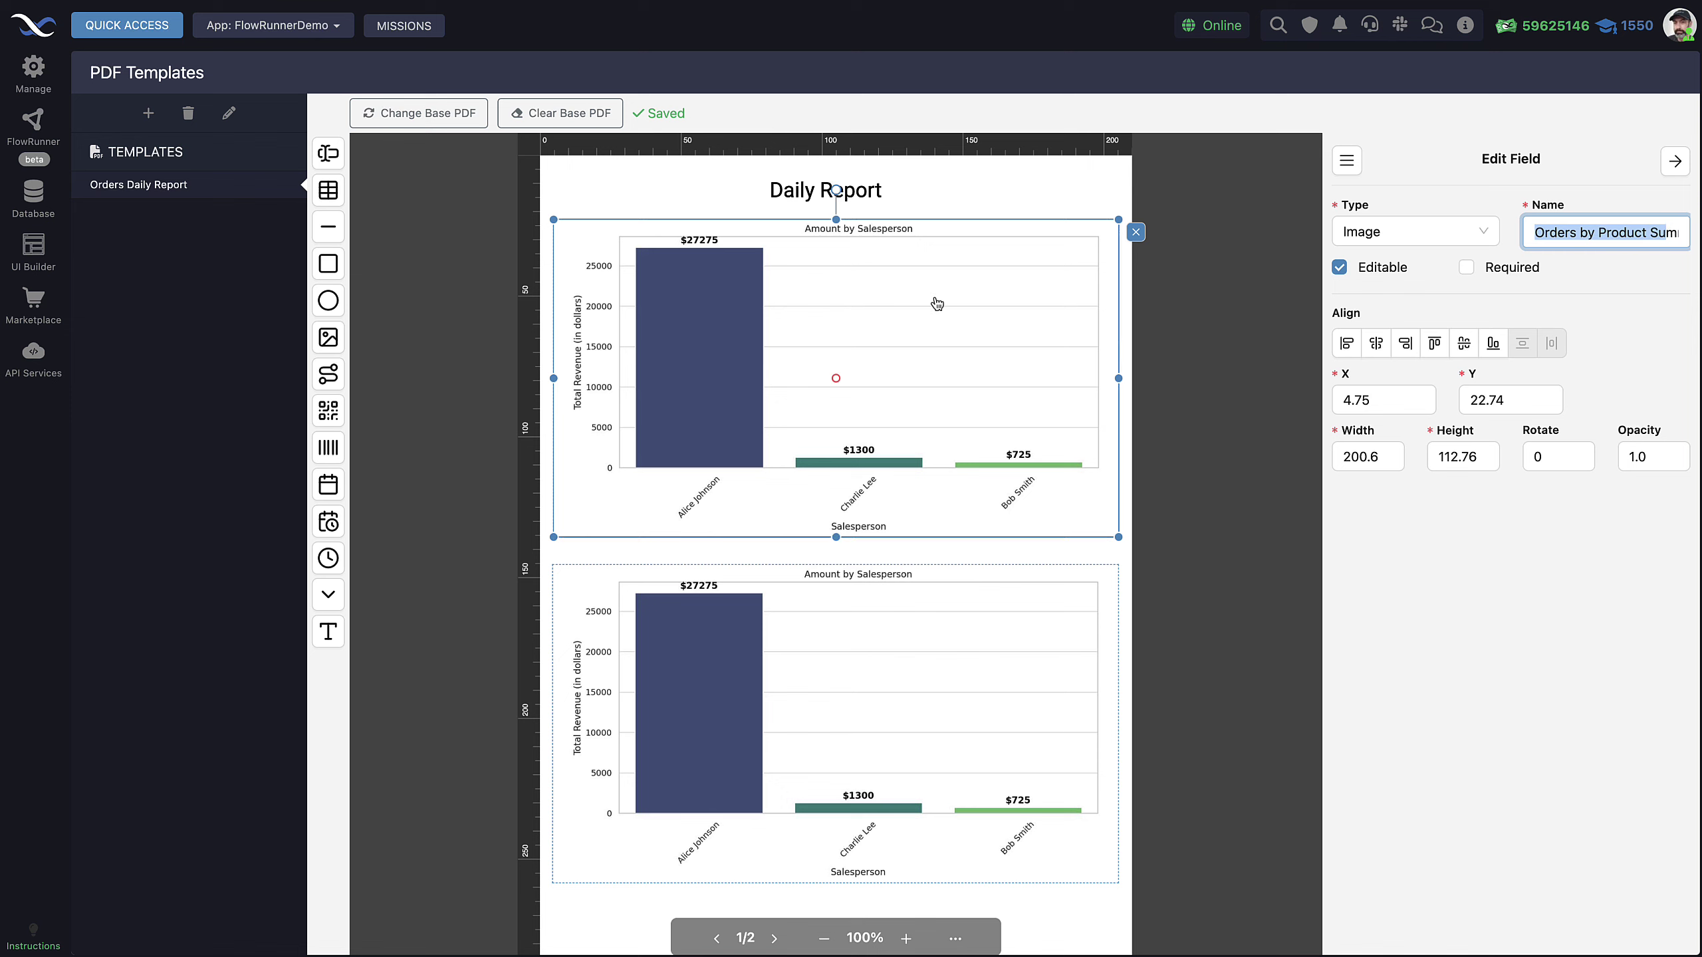
click(958, 326)
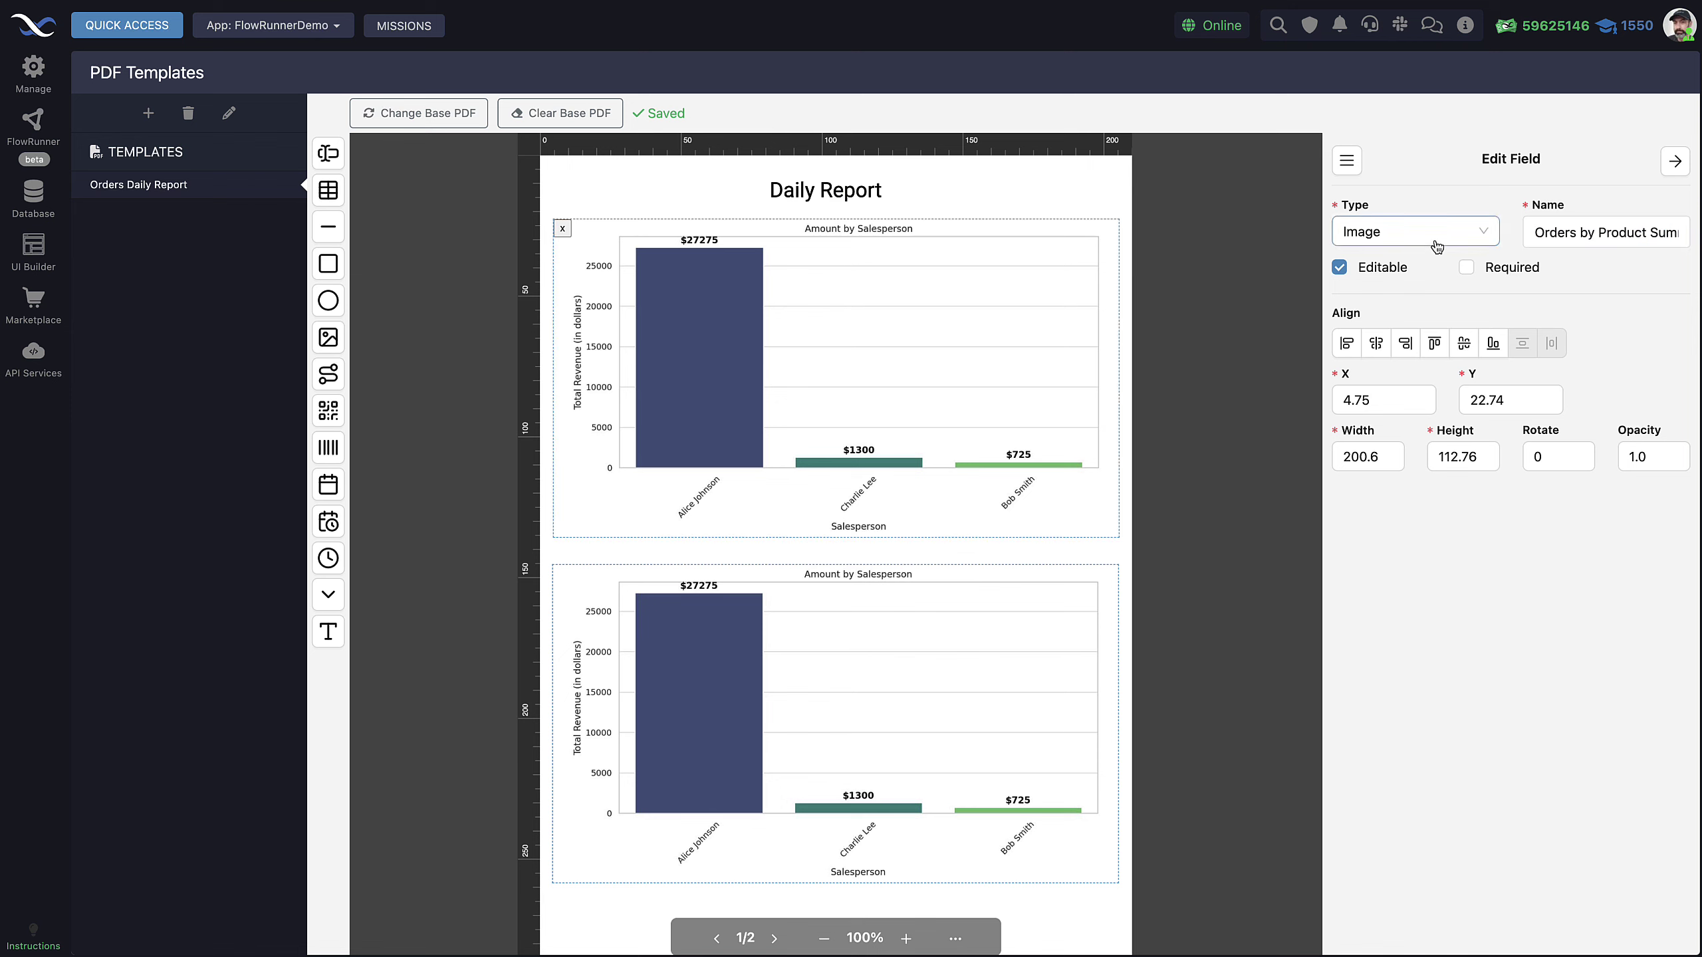
Step: Check the field names of the second chart image on page 1 and the chart image on page 2 of the template
click(893, 656)
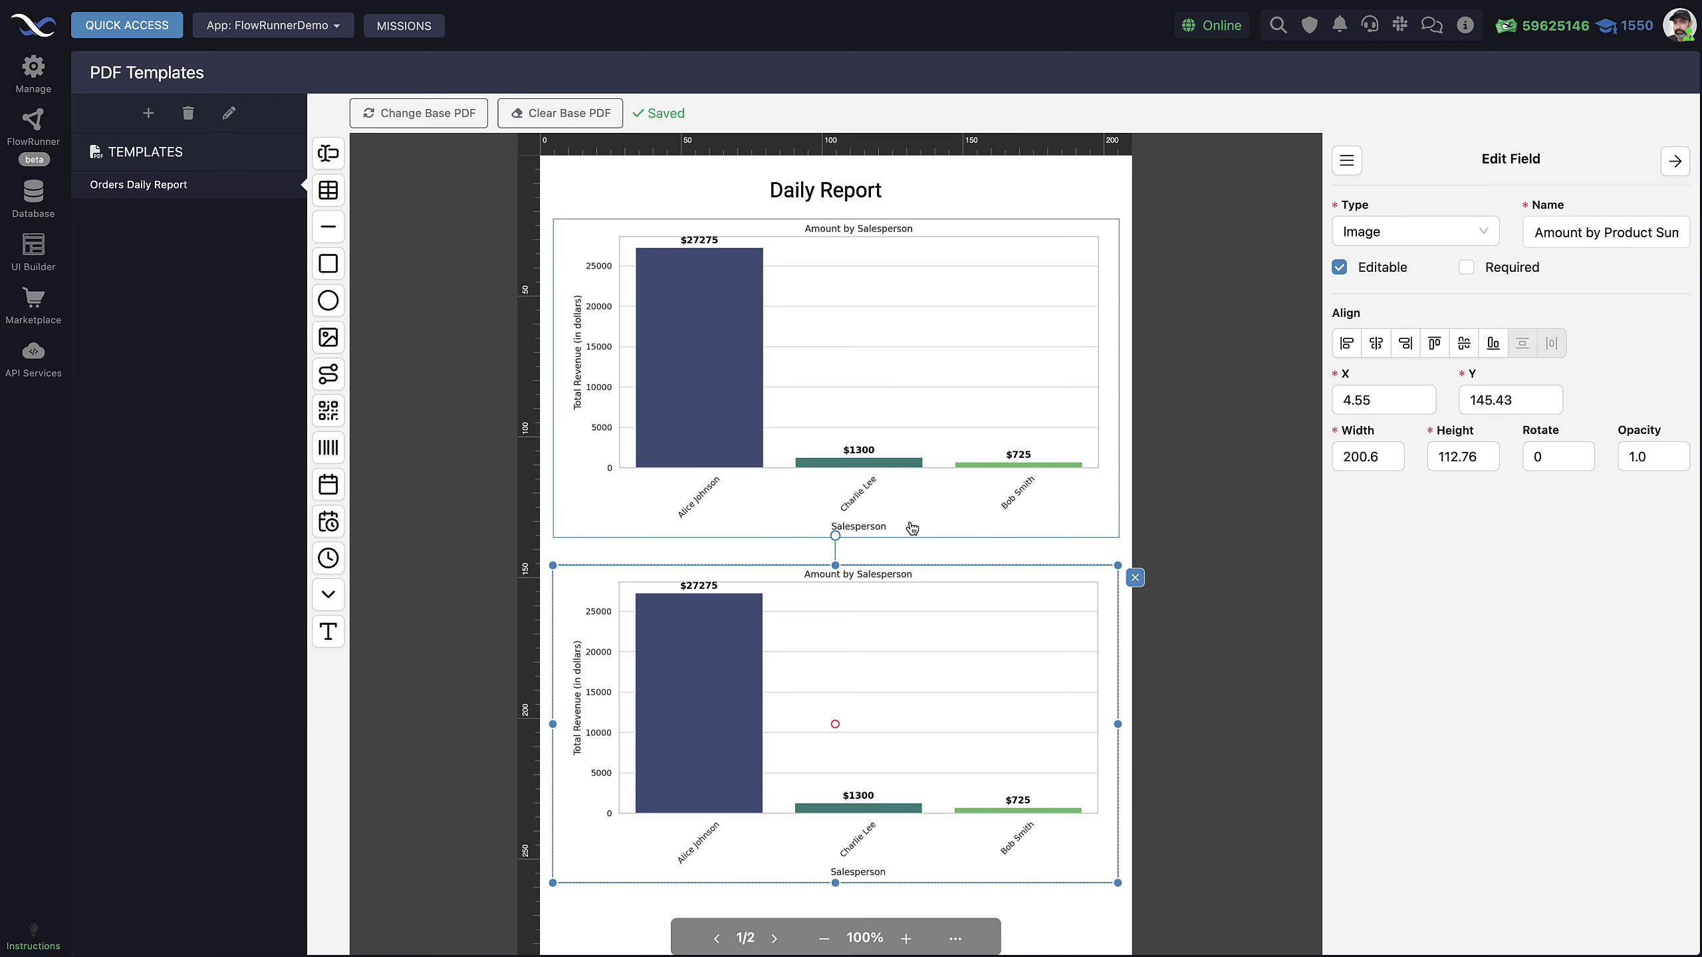
scroll(909, 530, down, 10)
click(945, 476)
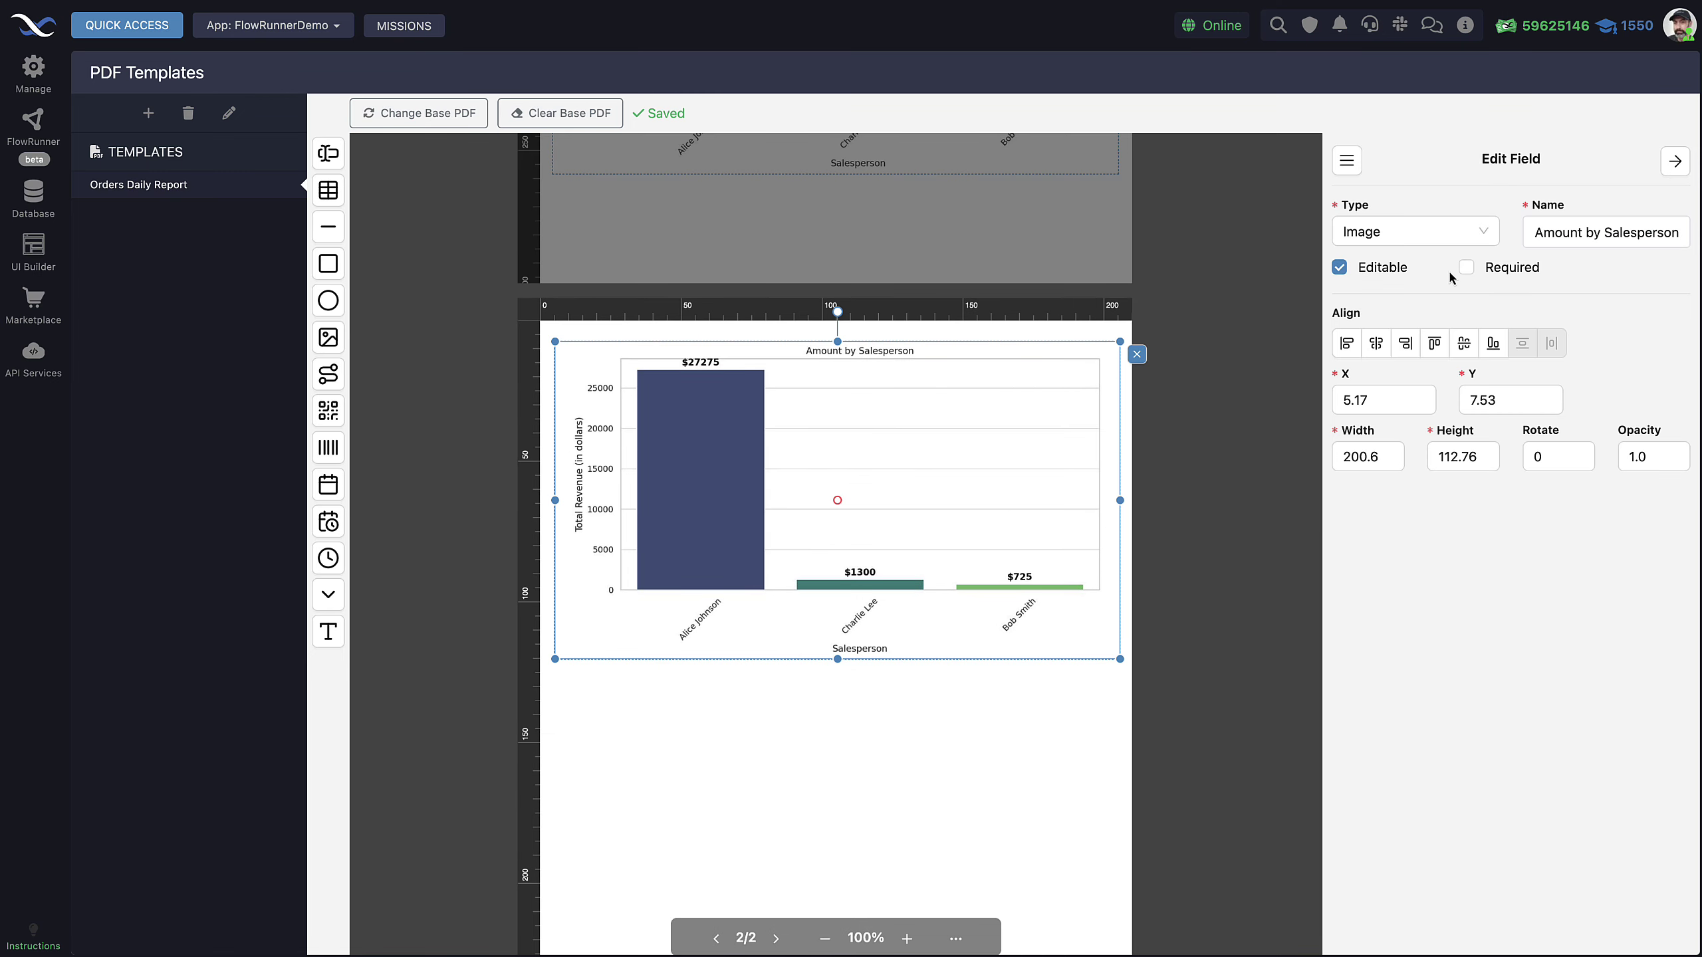
scroll(787, 544, up, 10)
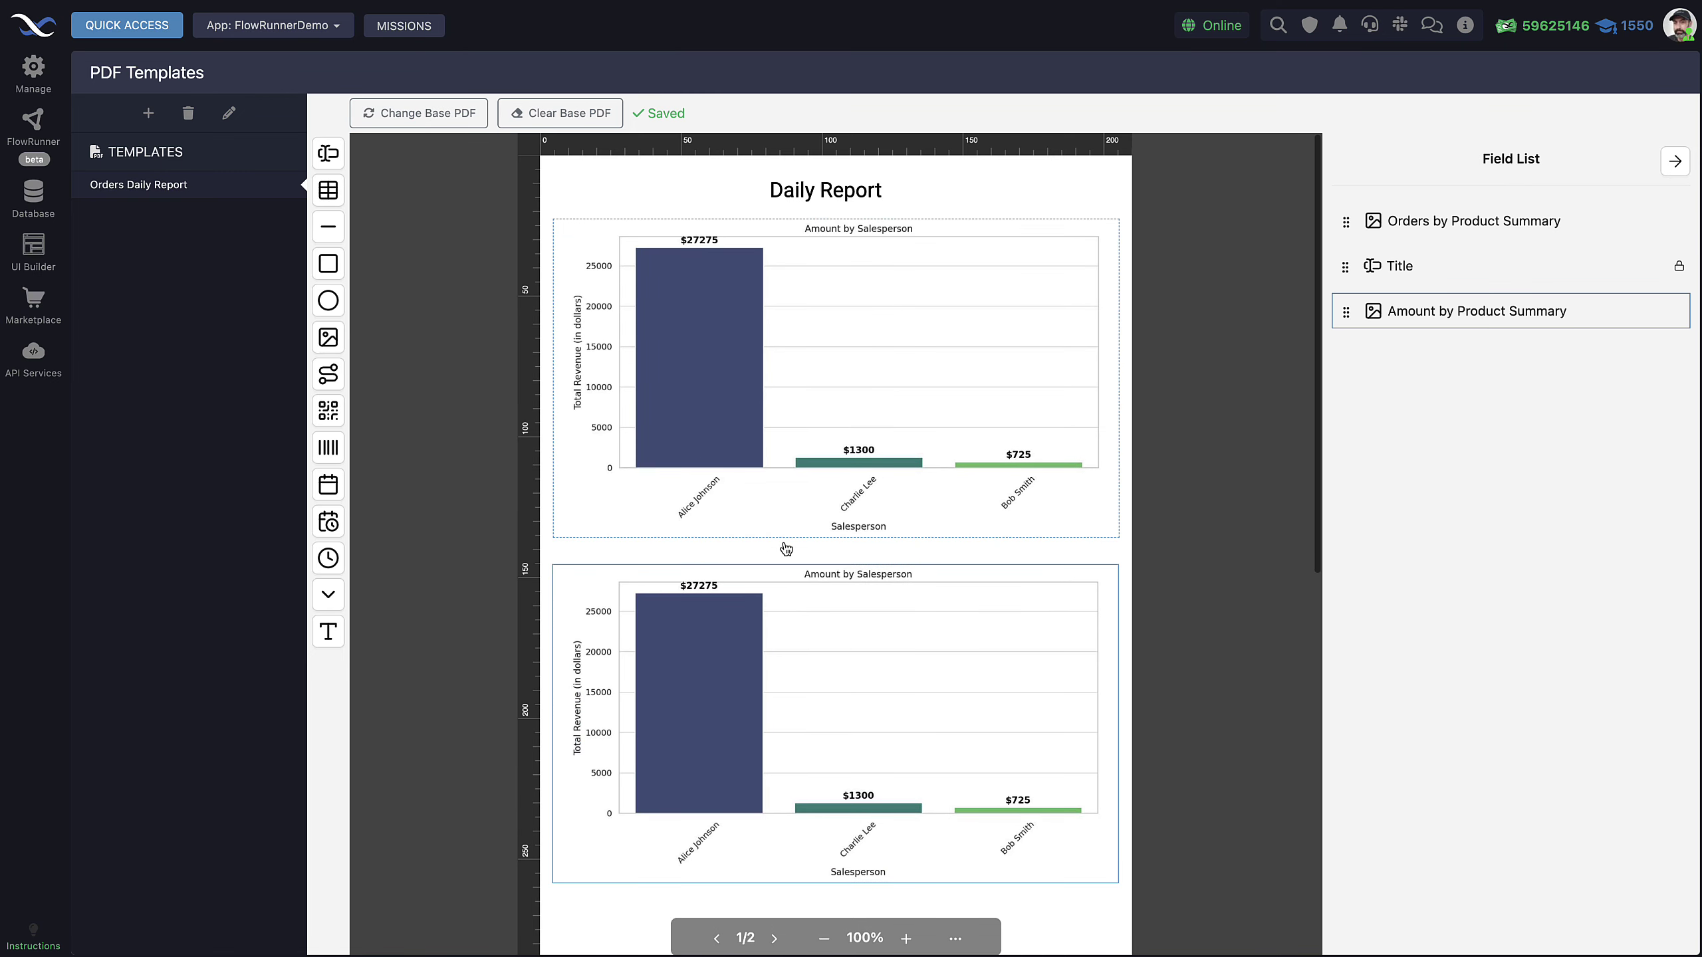
click(798, 433)
click(780, 630)
scroll(780, 631, down, 3)
key(Escape)
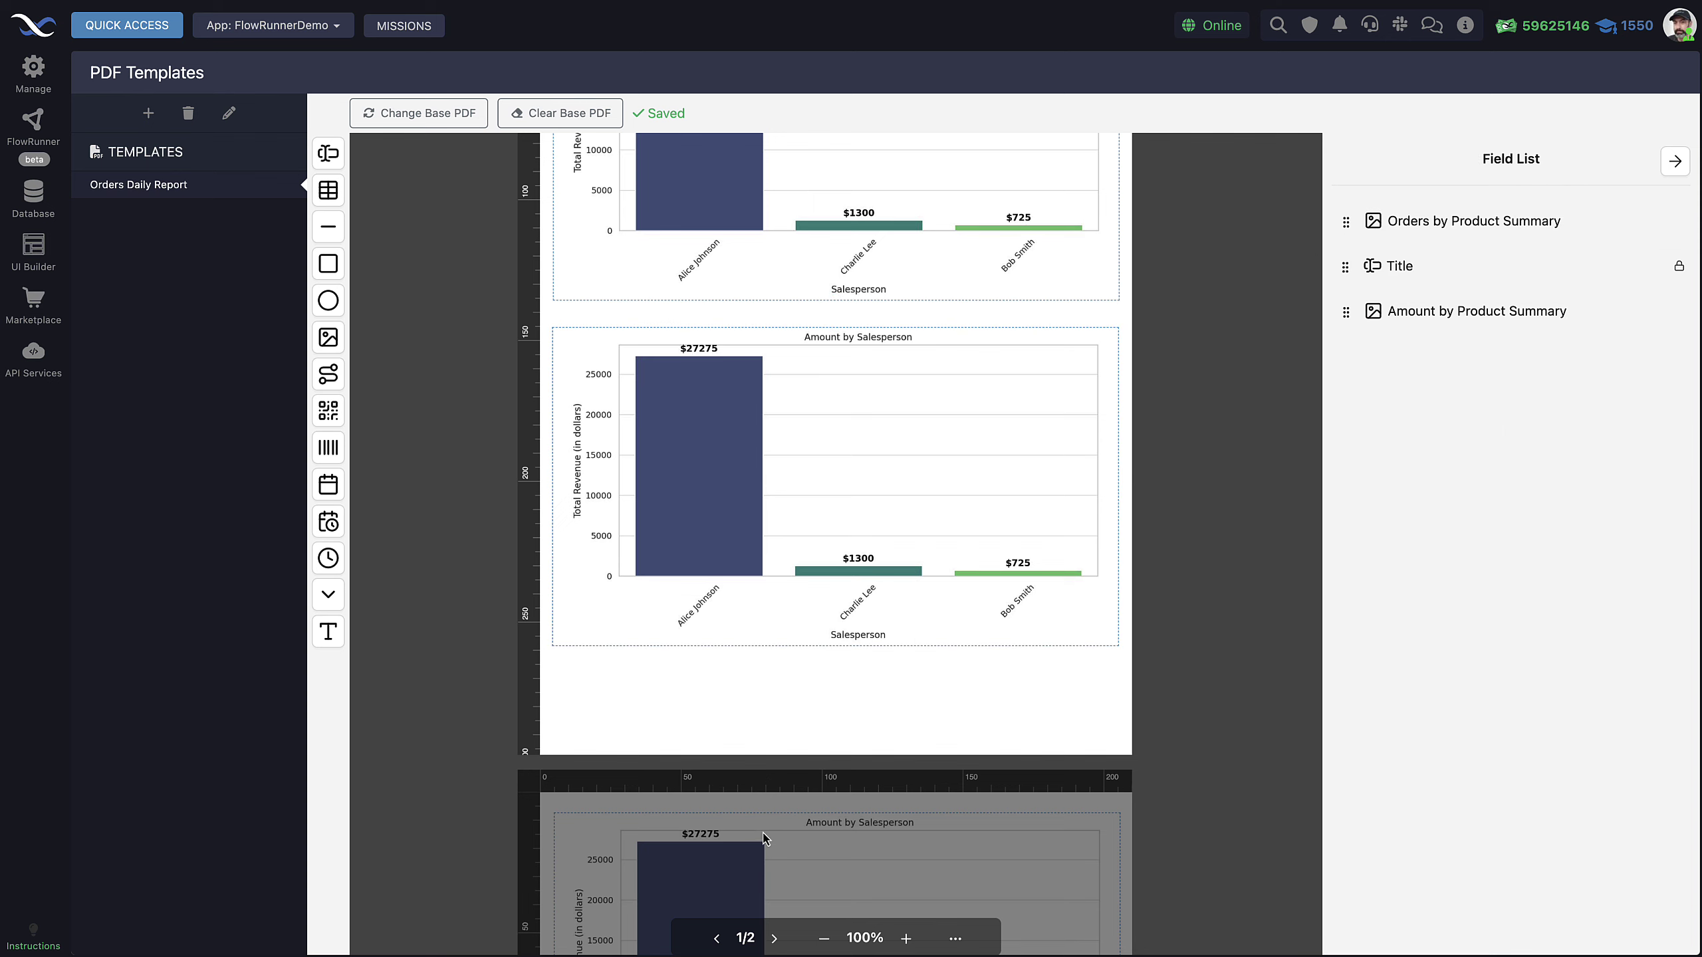
Step: Check the properties of the Daily Report title's text field, and return to the Generate PDF Report block in the flow
scroll(790, 728, up, 3)
click(871, 195)
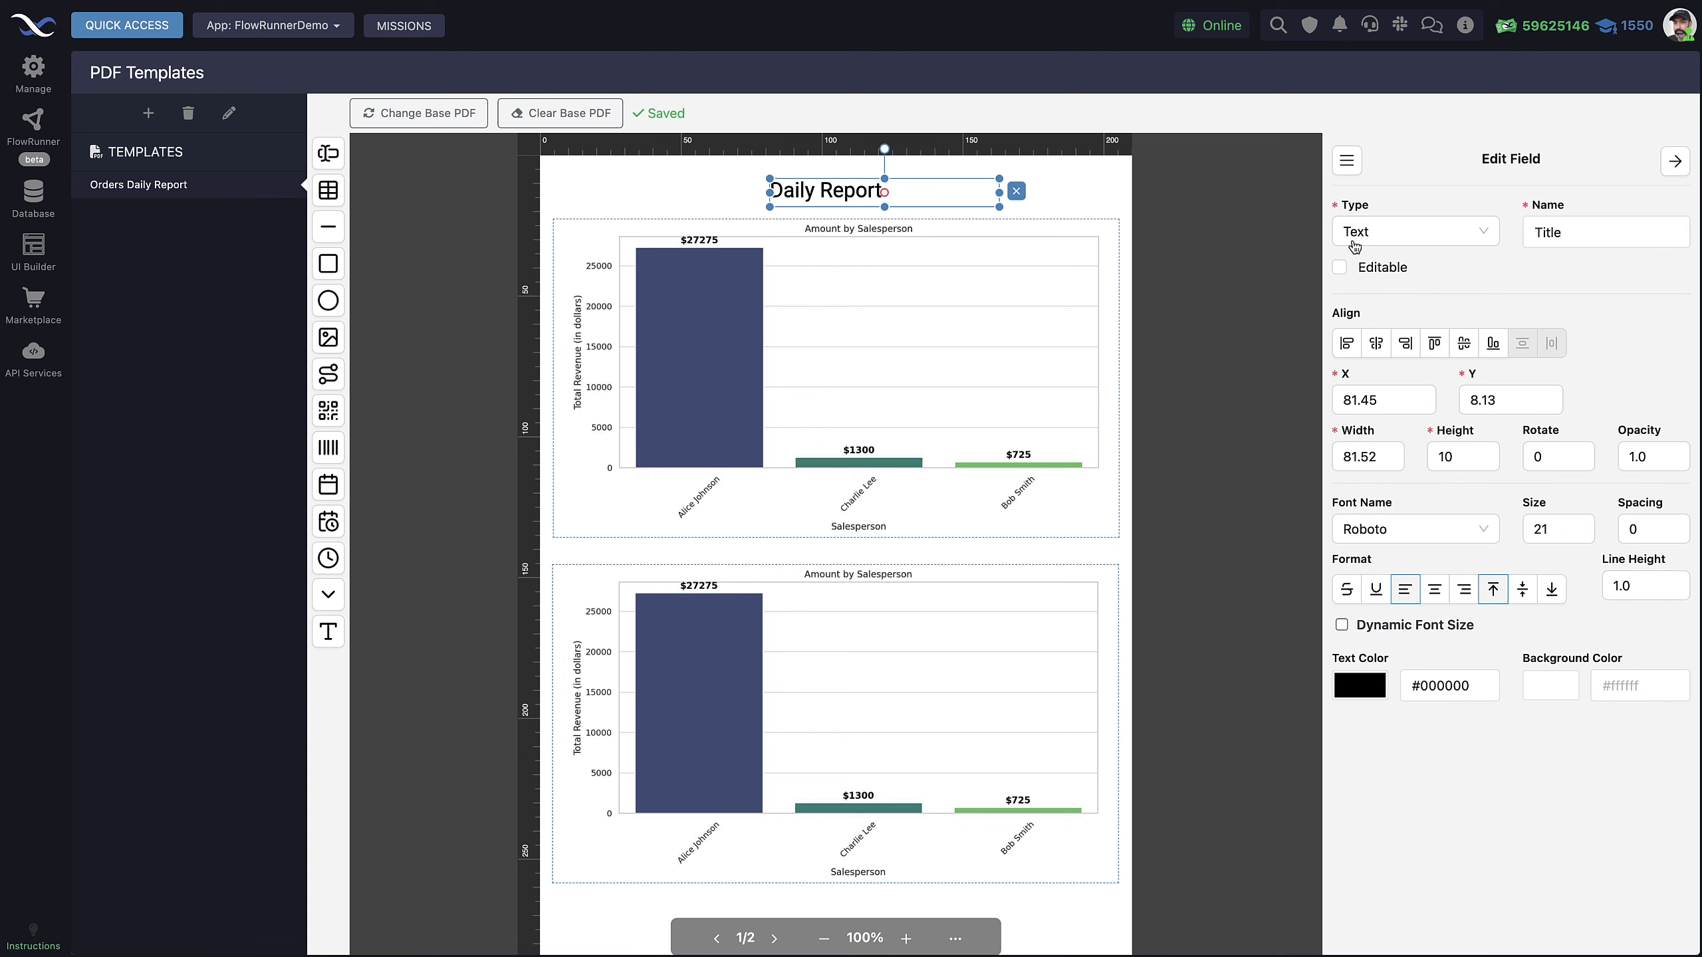
scroll(944, 281, down, 10)
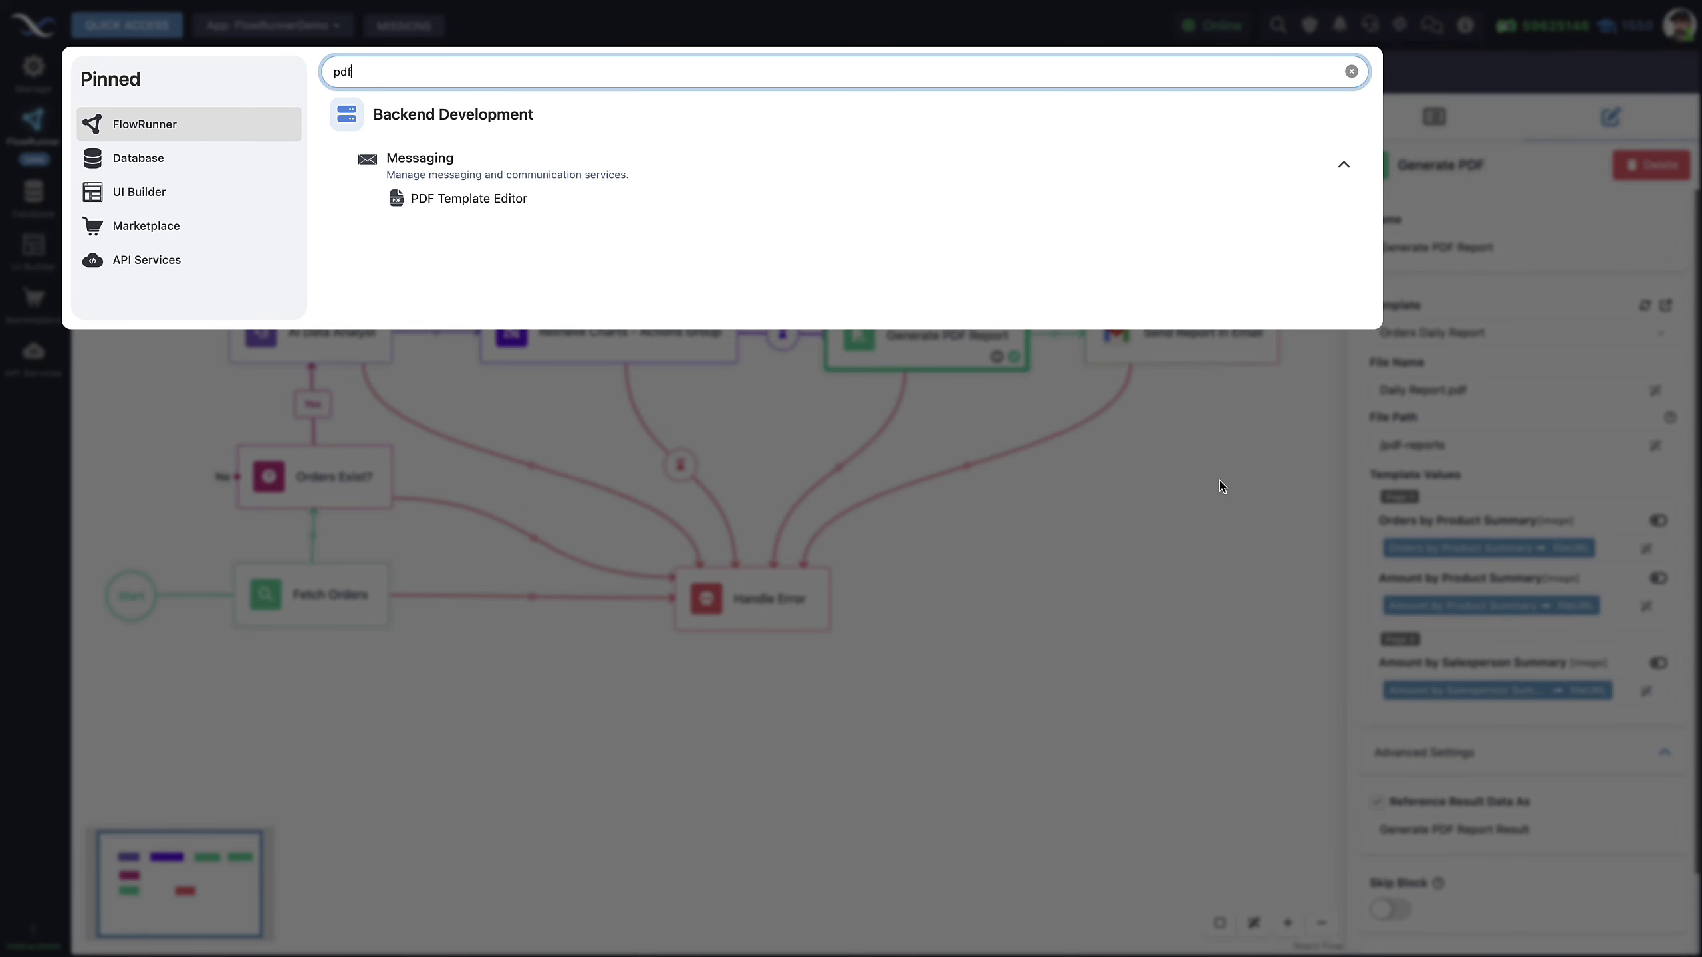
click(1241, 652)
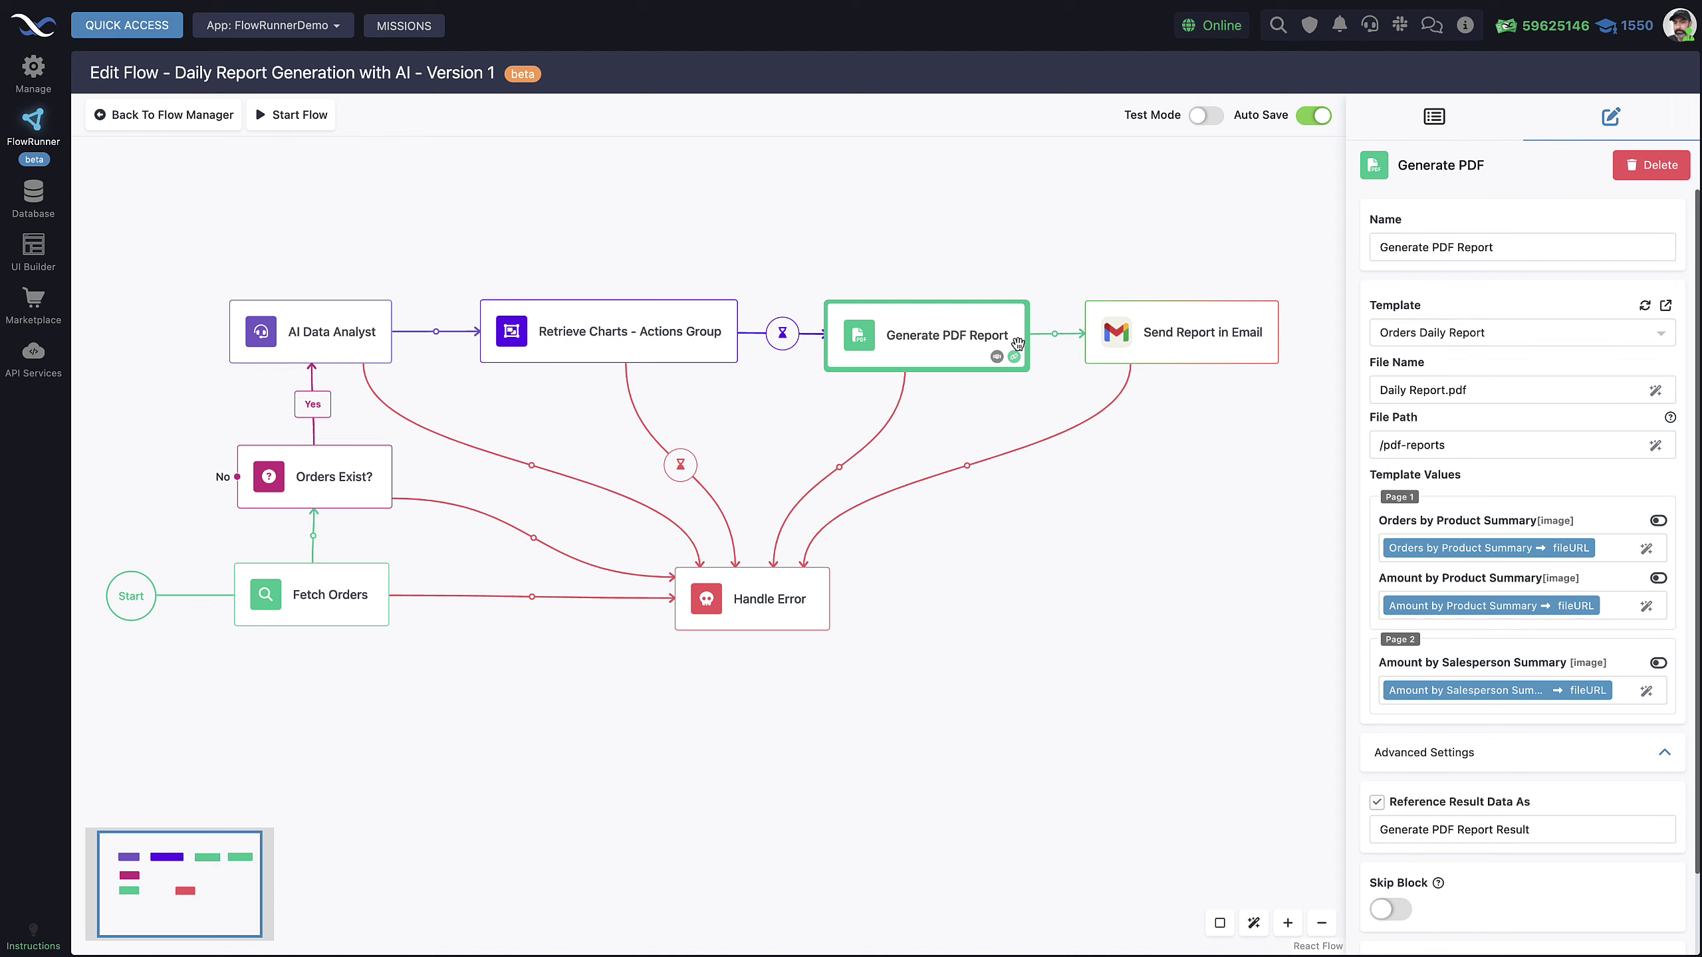
Step: Review the PDF block's template values and check the chart blocks inside the Retrieve Charts group, returning to the main flow
click(1441, 336)
click(1477, 347)
scroll(1449, 399, down, 1)
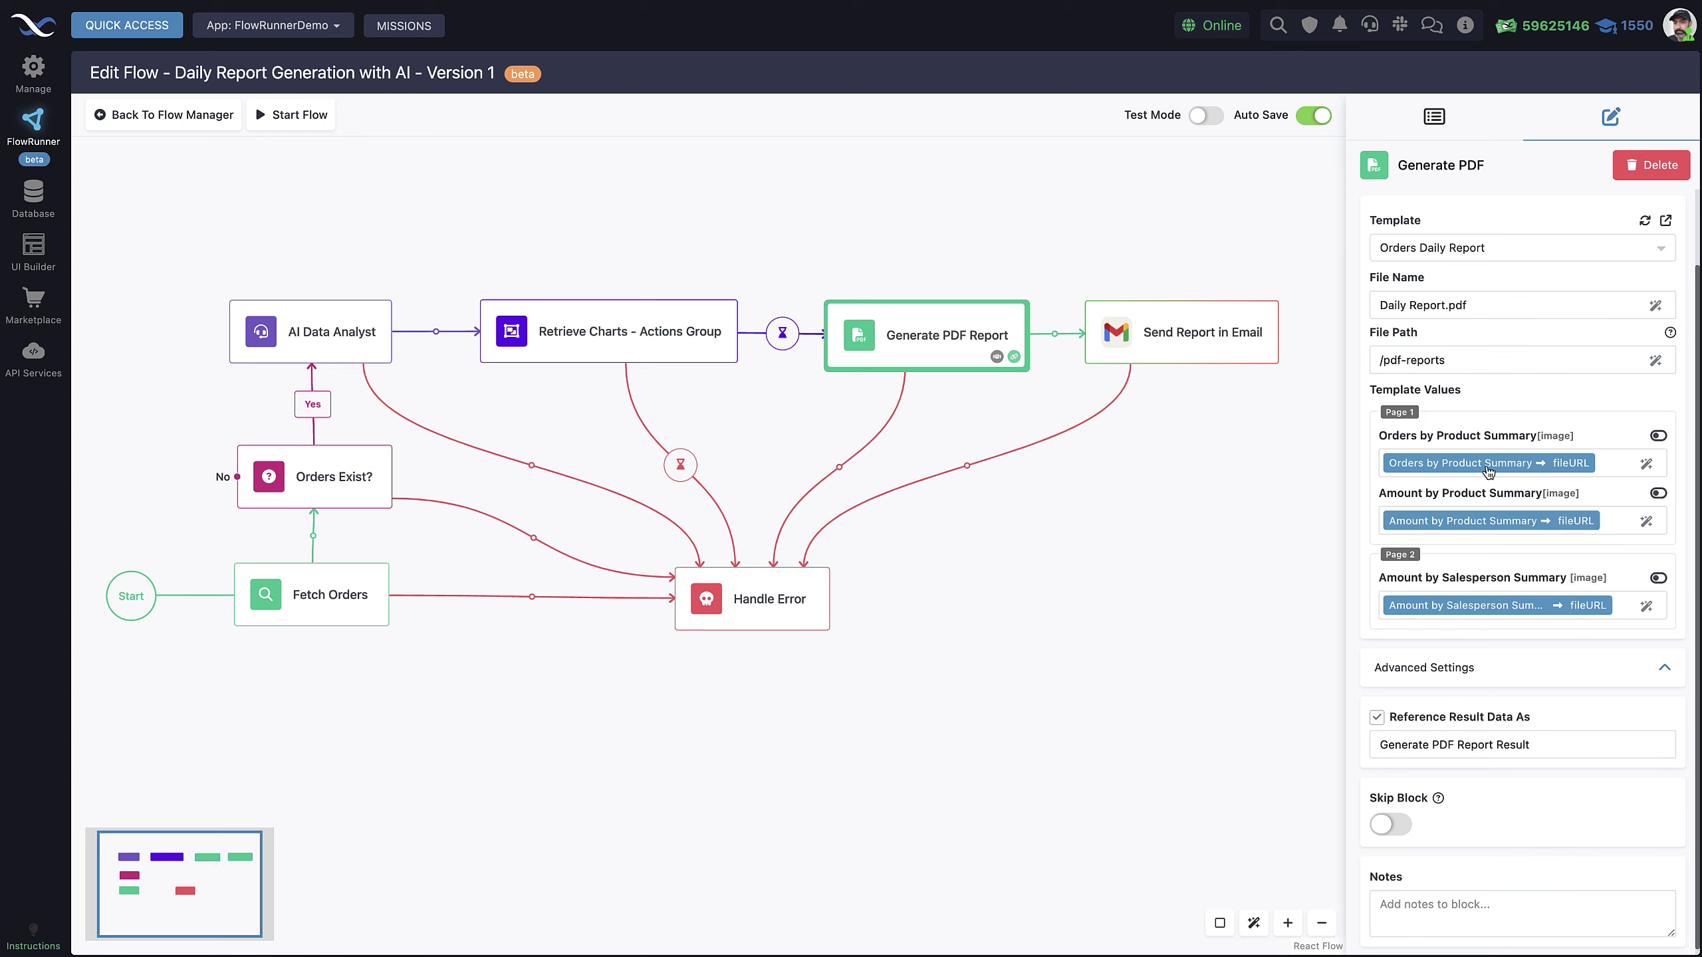
click(677, 328)
click(711, 353)
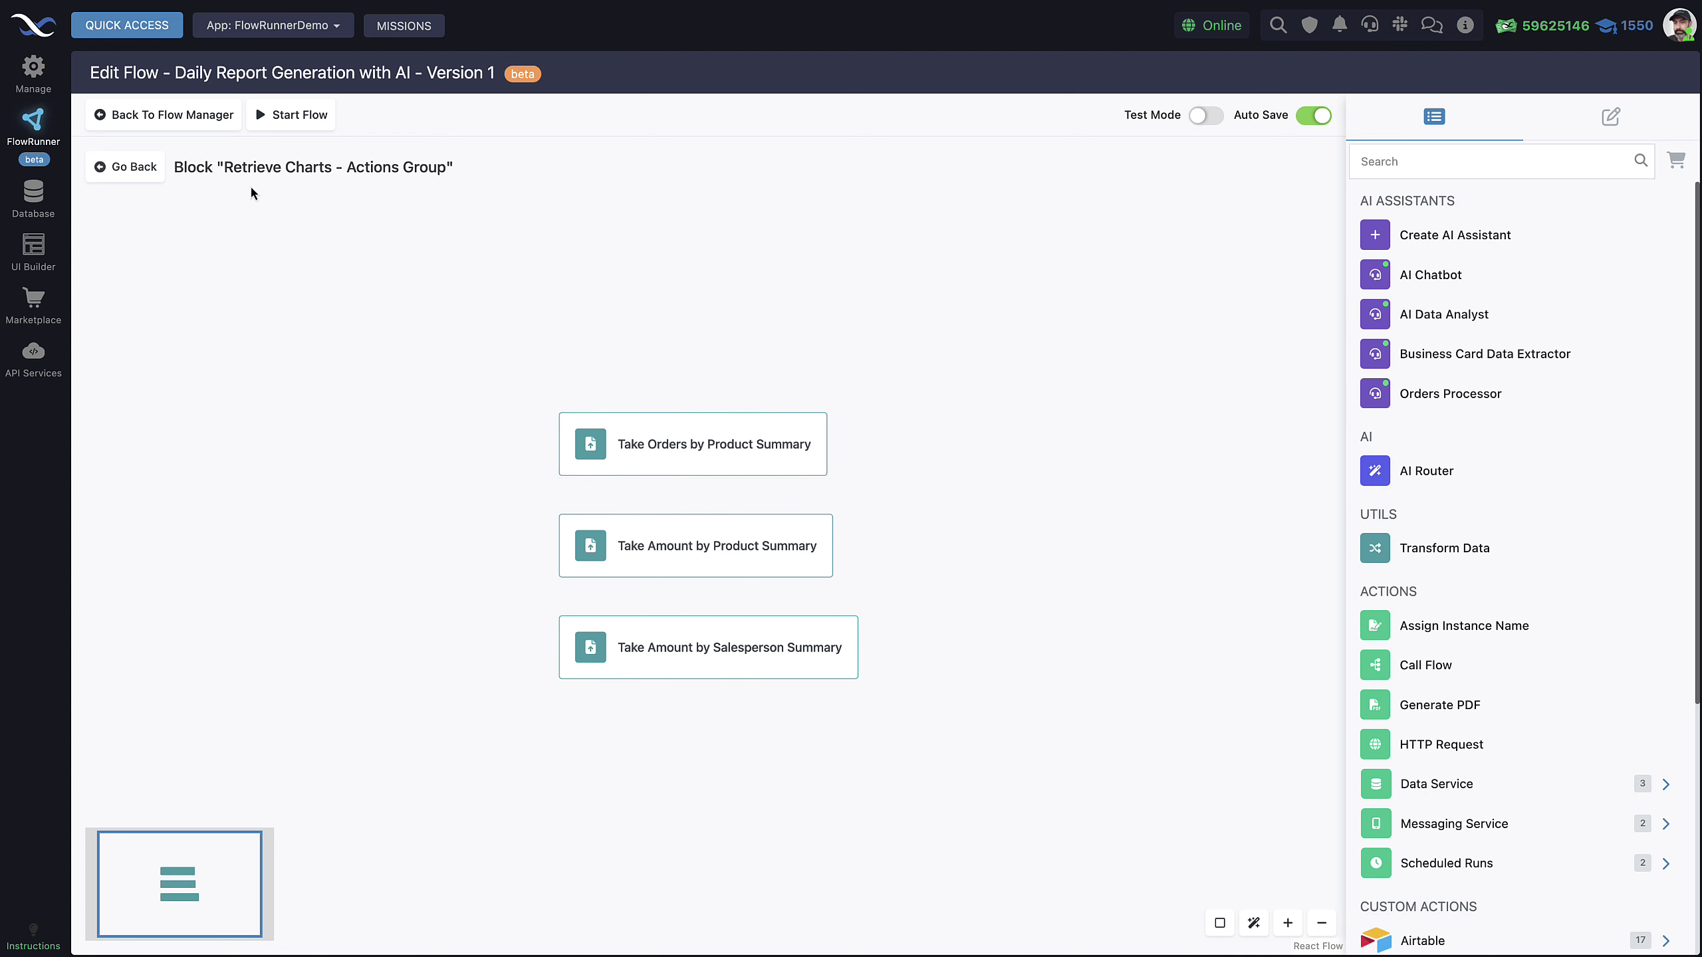
click(137, 176)
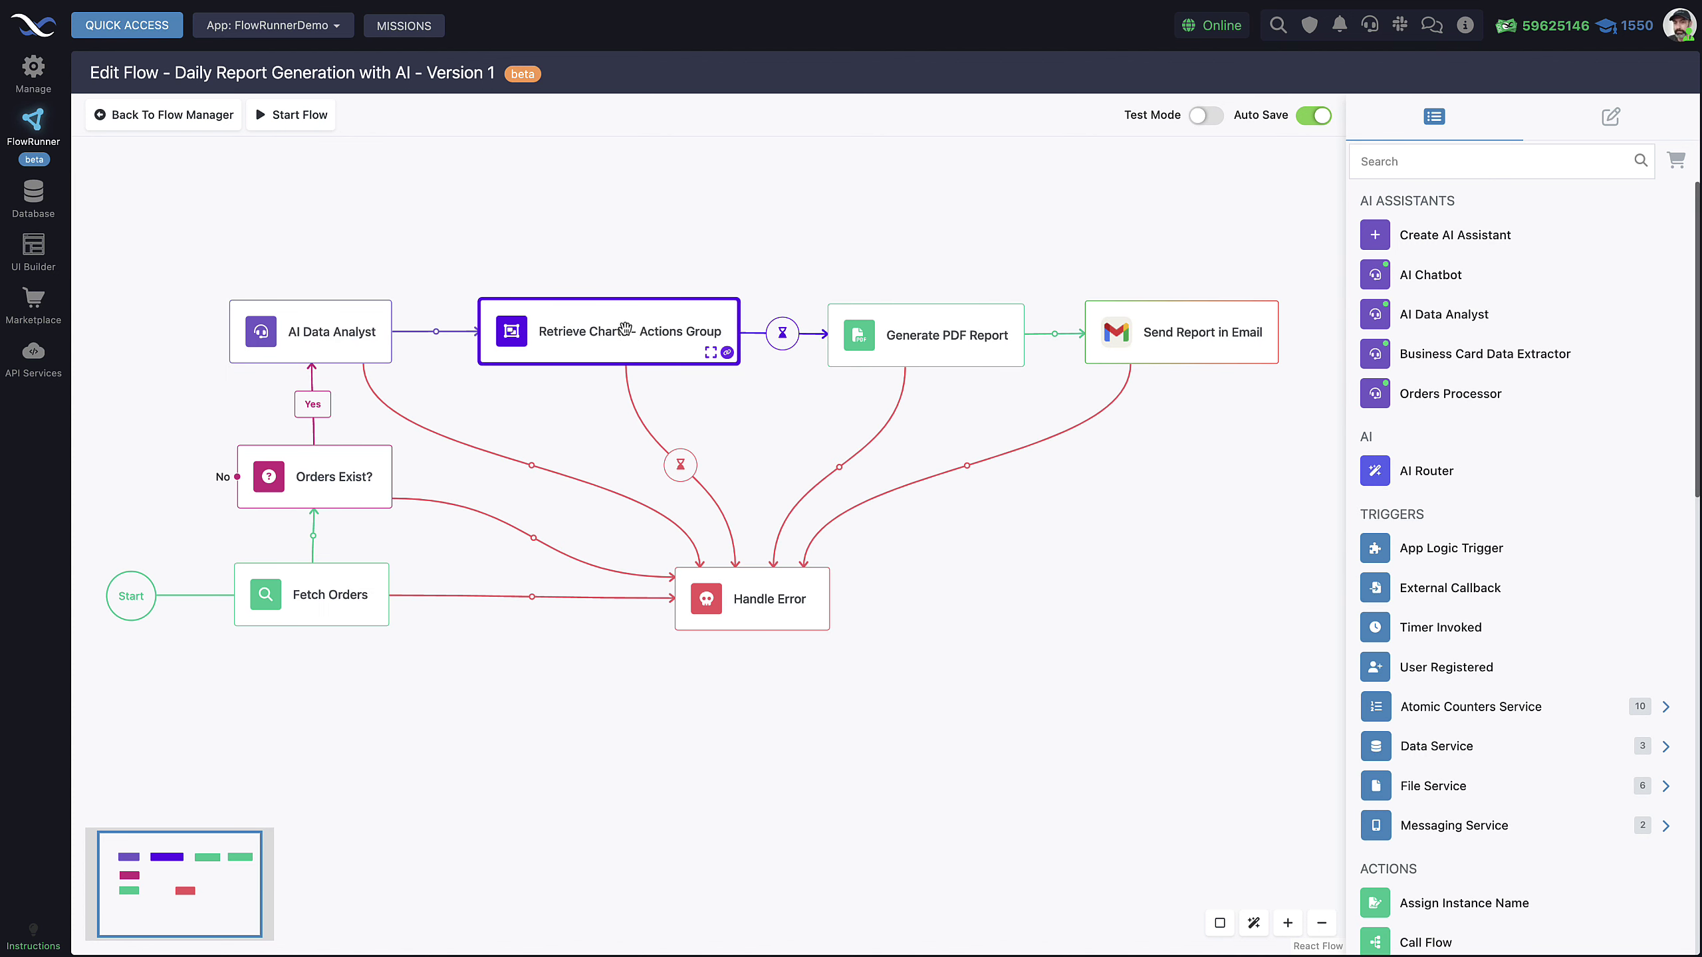
Step: Inspect the expression behind the Generate PDF Report block's Orders by Product Summary image value, and close the editor without applying changes
click(928, 356)
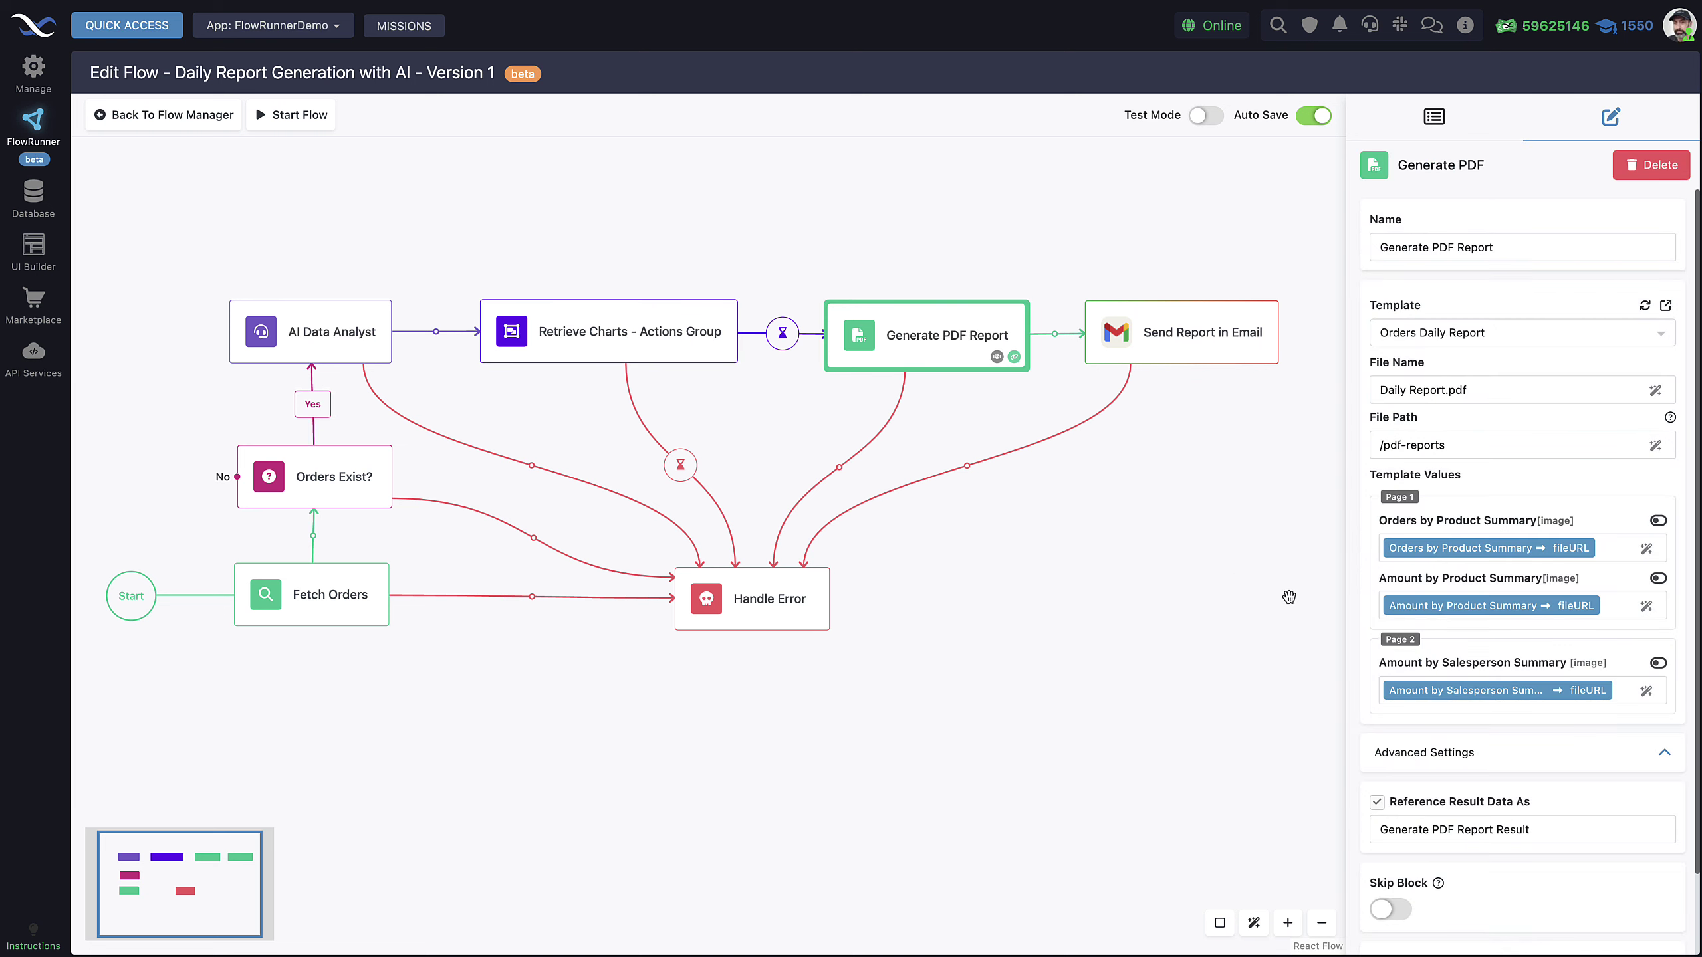
click(1645, 550)
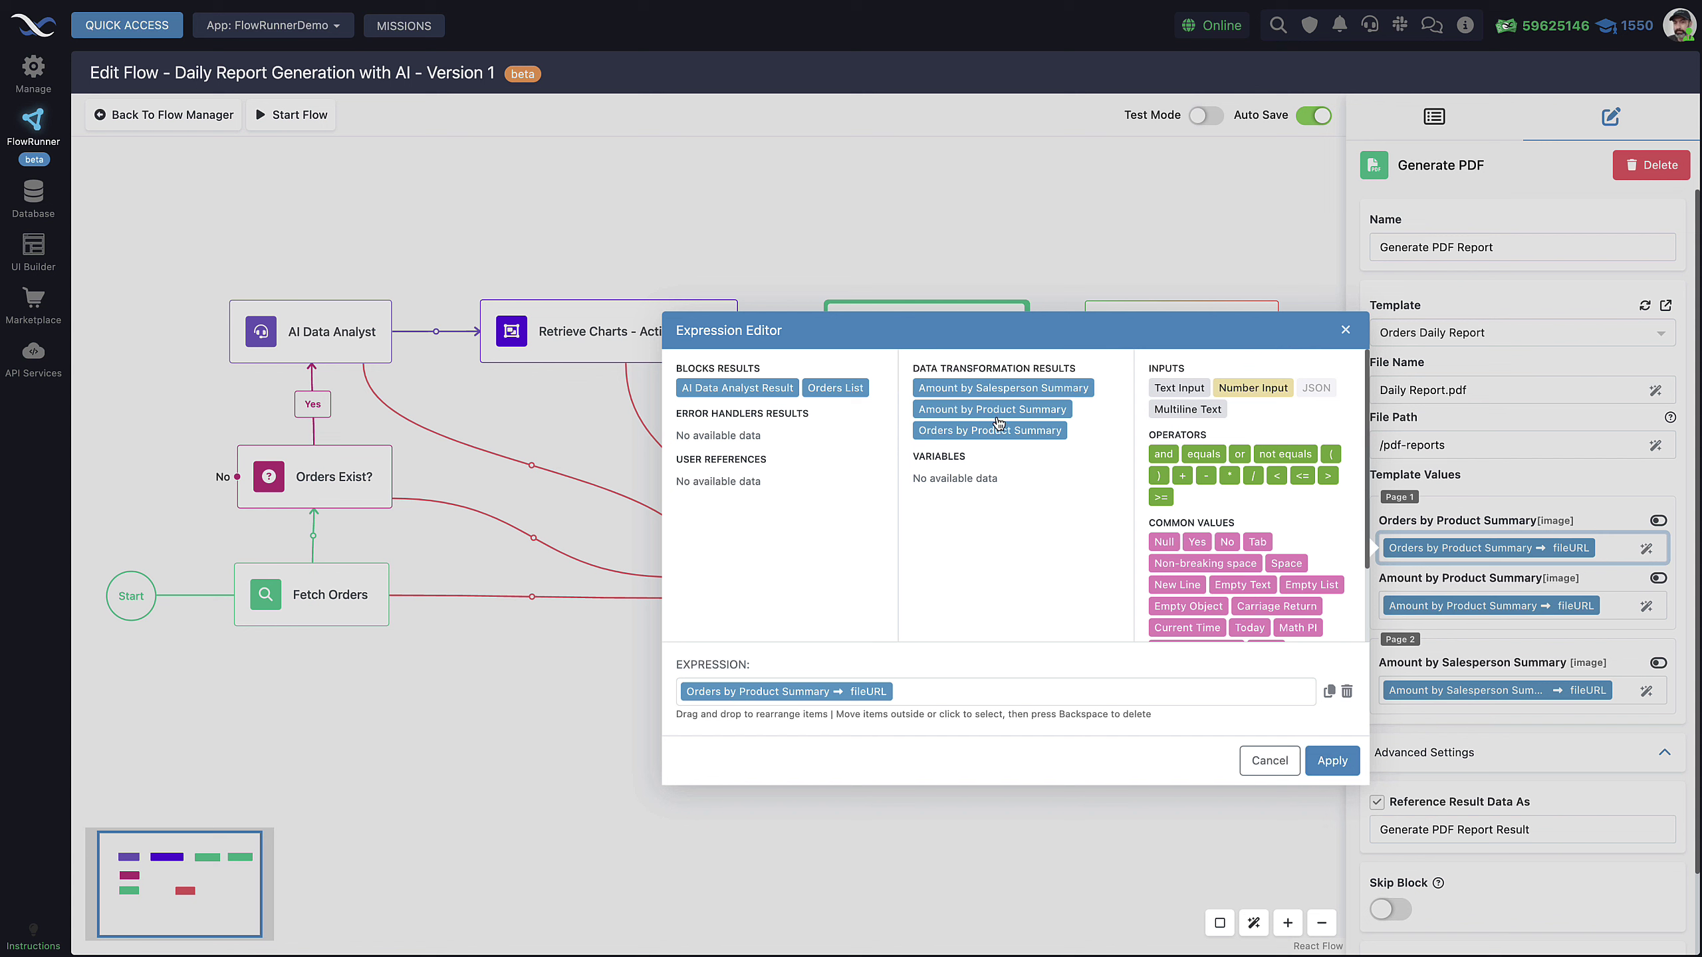
click(865, 692)
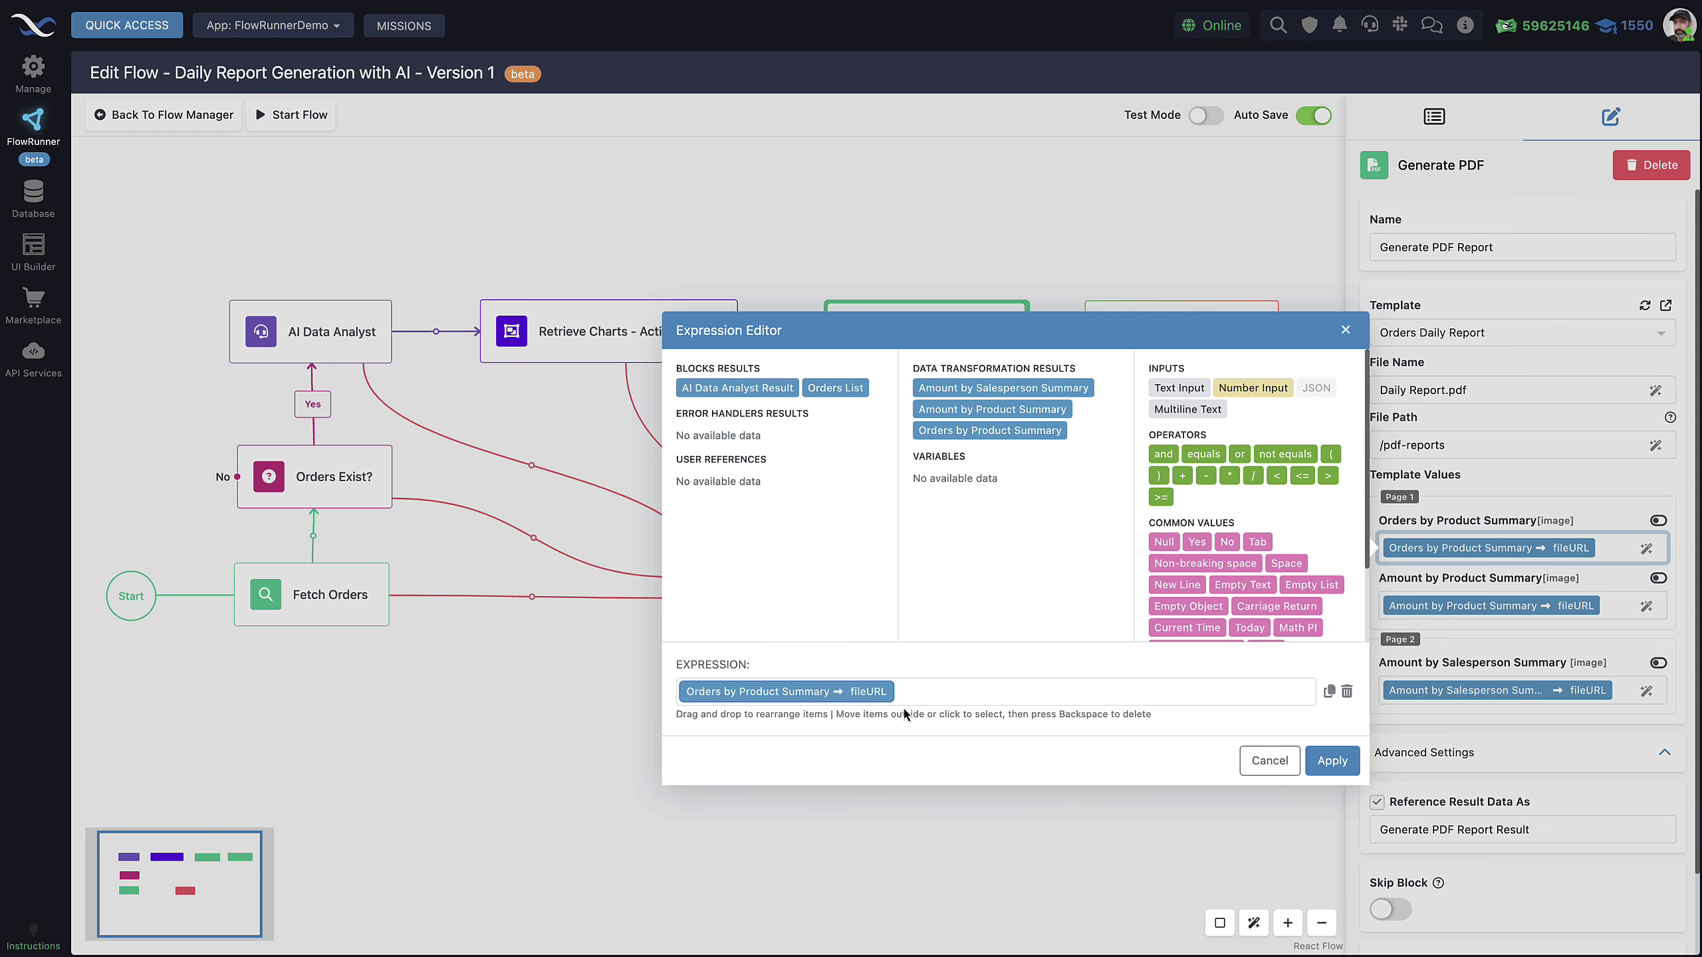
click(1270, 762)
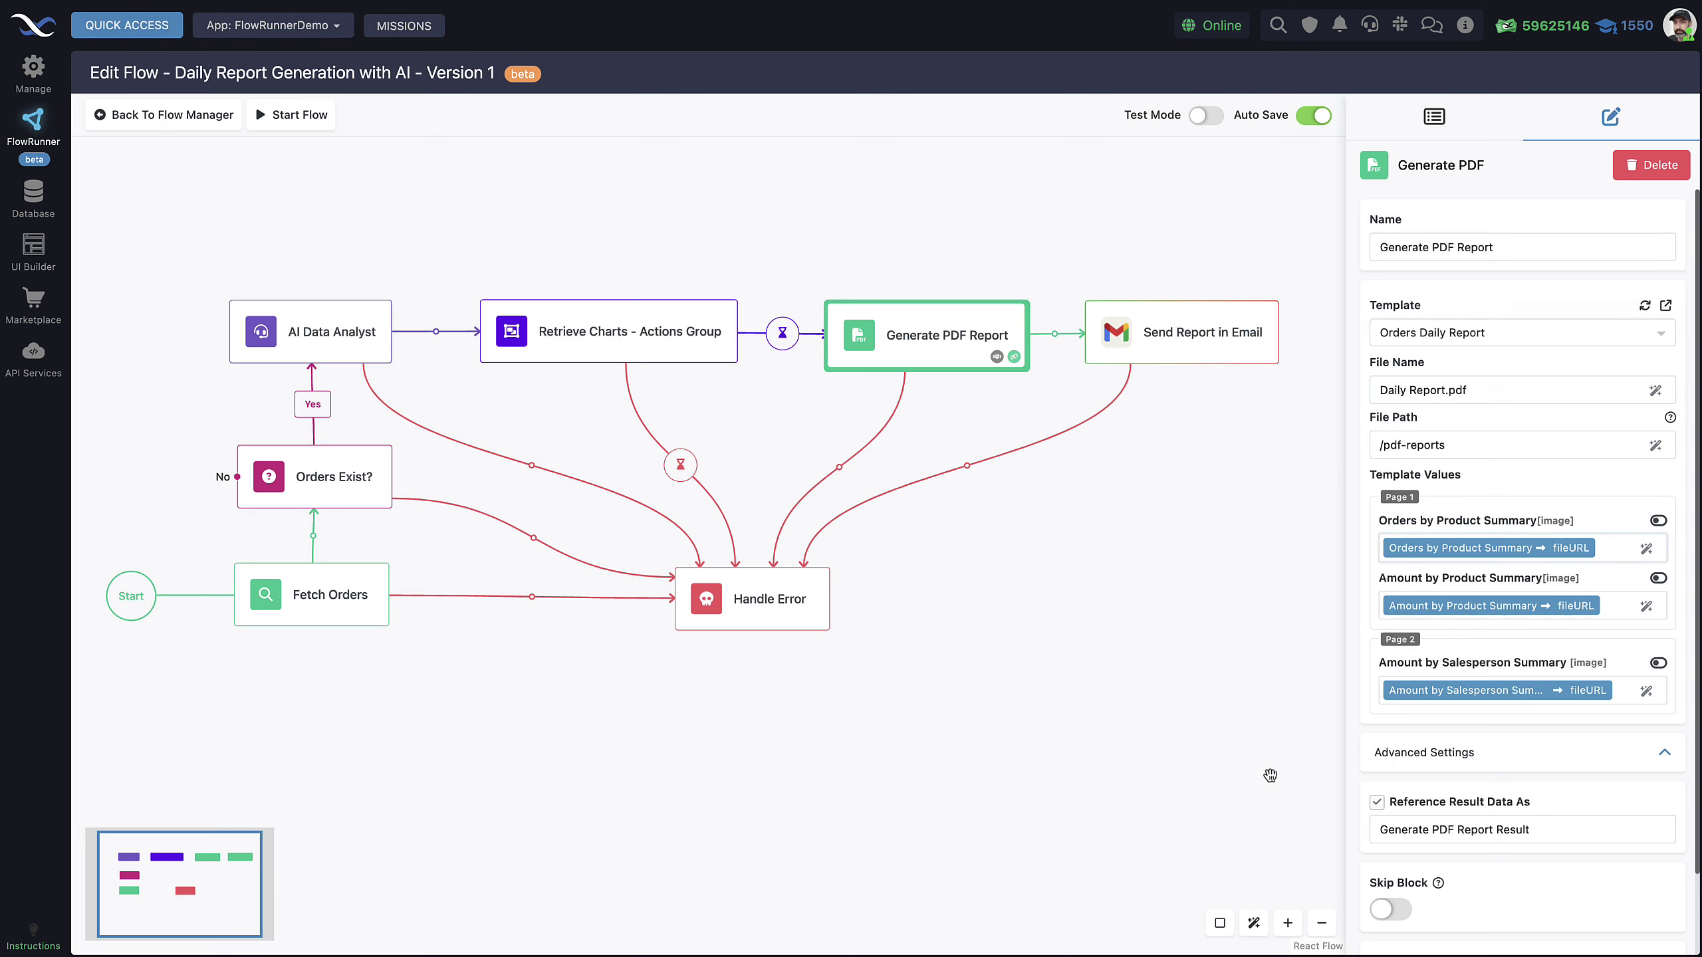
Step: Check the name under which the Generate PDF Report block's result data is referenced
mouse_move(1544, 558)
drag(1541, 837, 1426, 823)
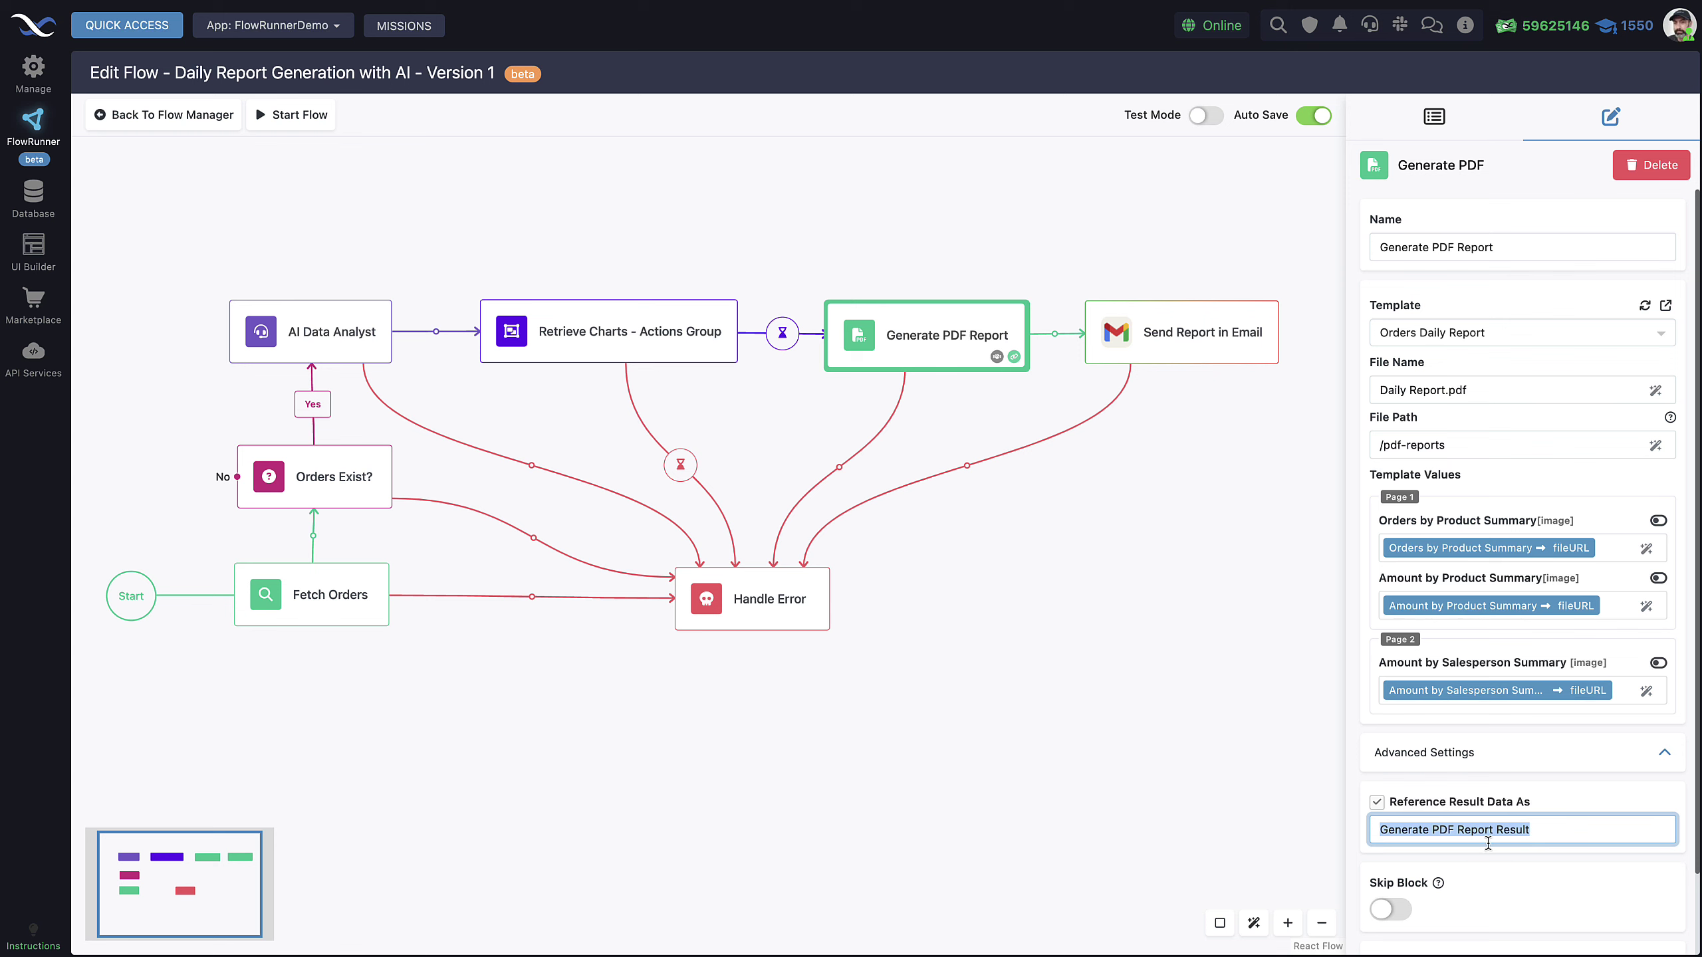
click(1542, 840)
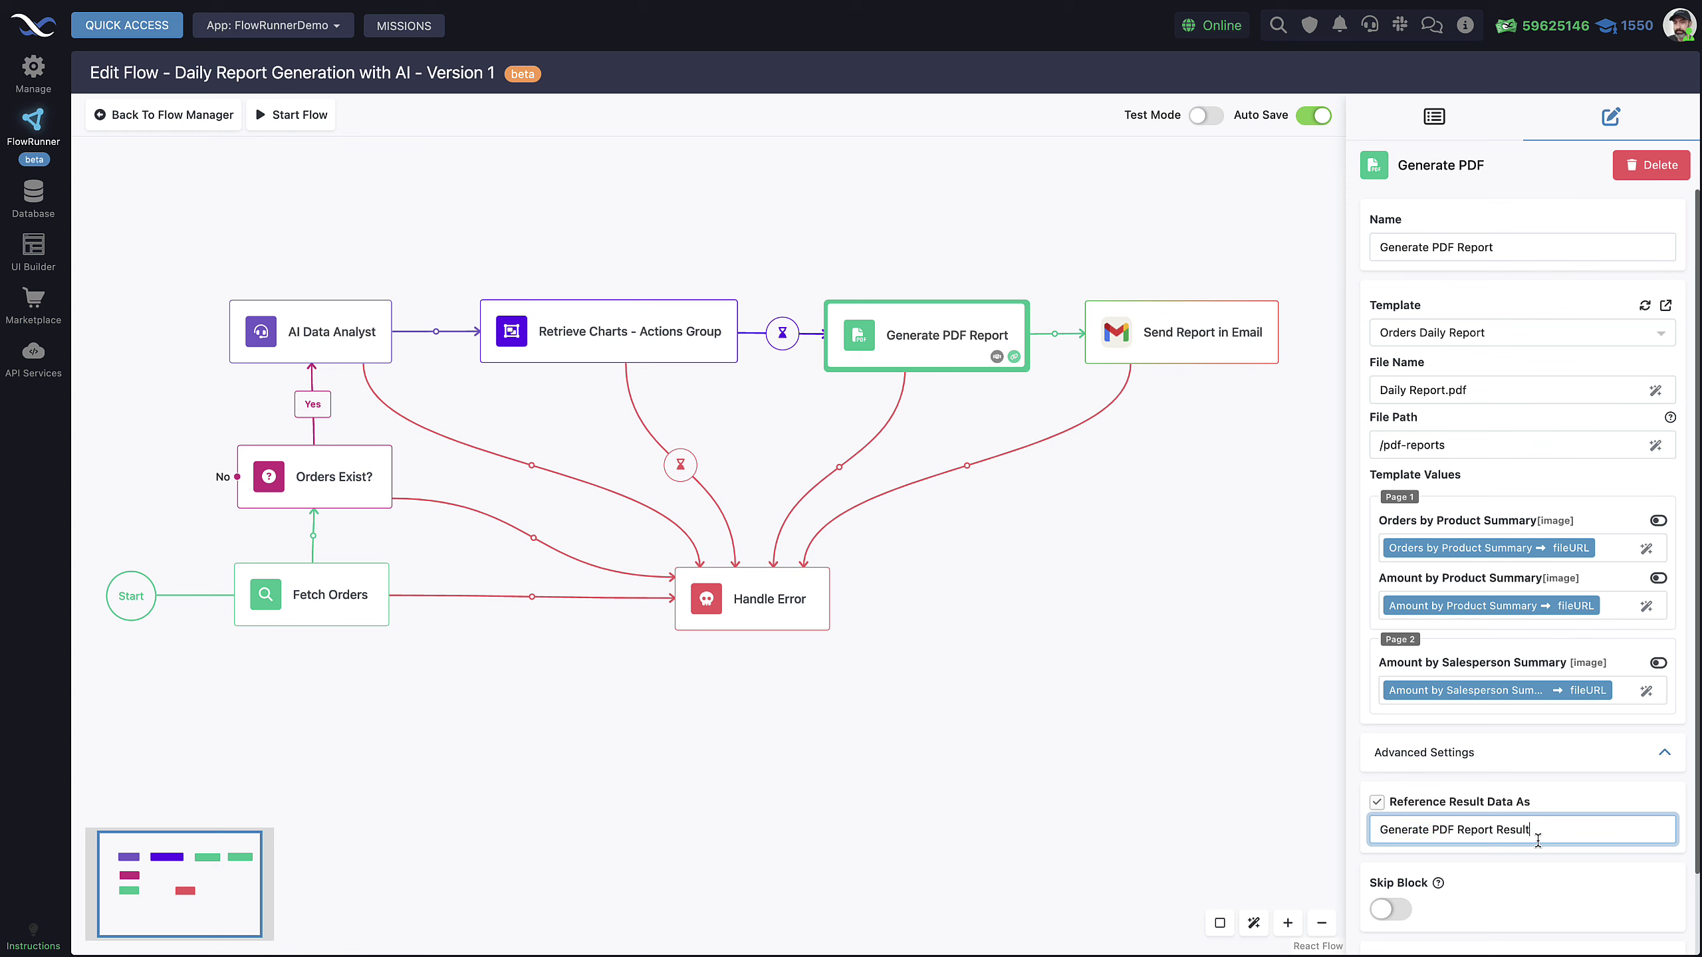
Step: Open the Send Report in Email block and look through its settings down to the attachment URLs
click(1173, 342)
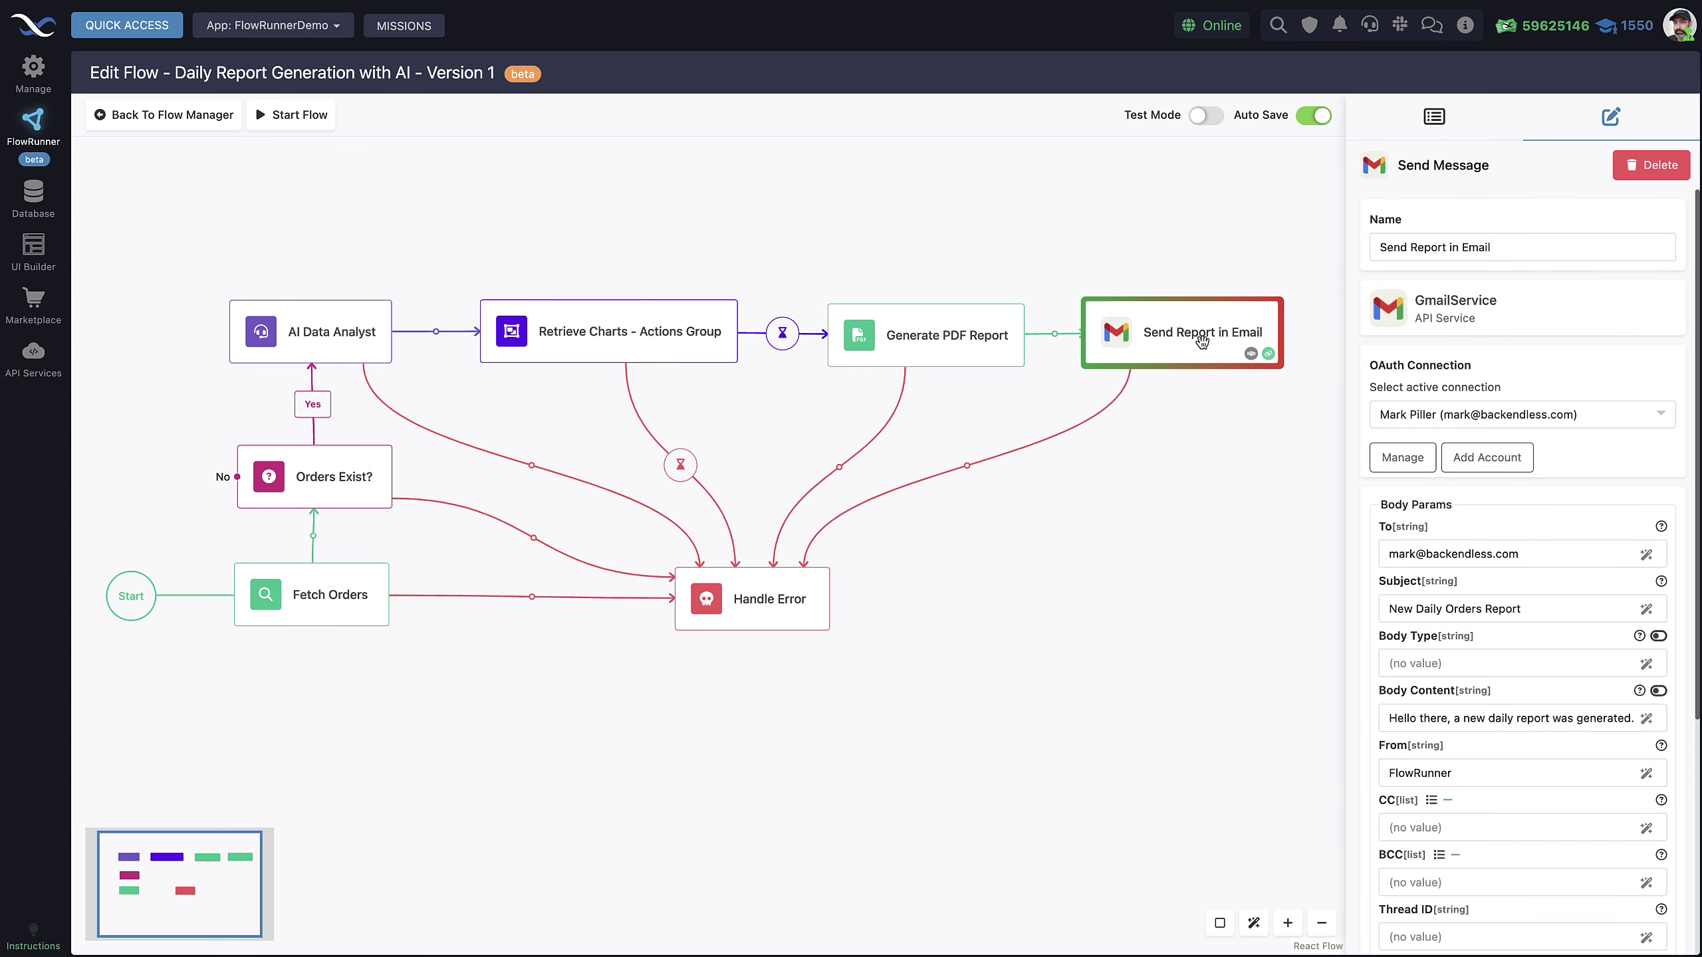
scroll(1499, 598, down, 1)
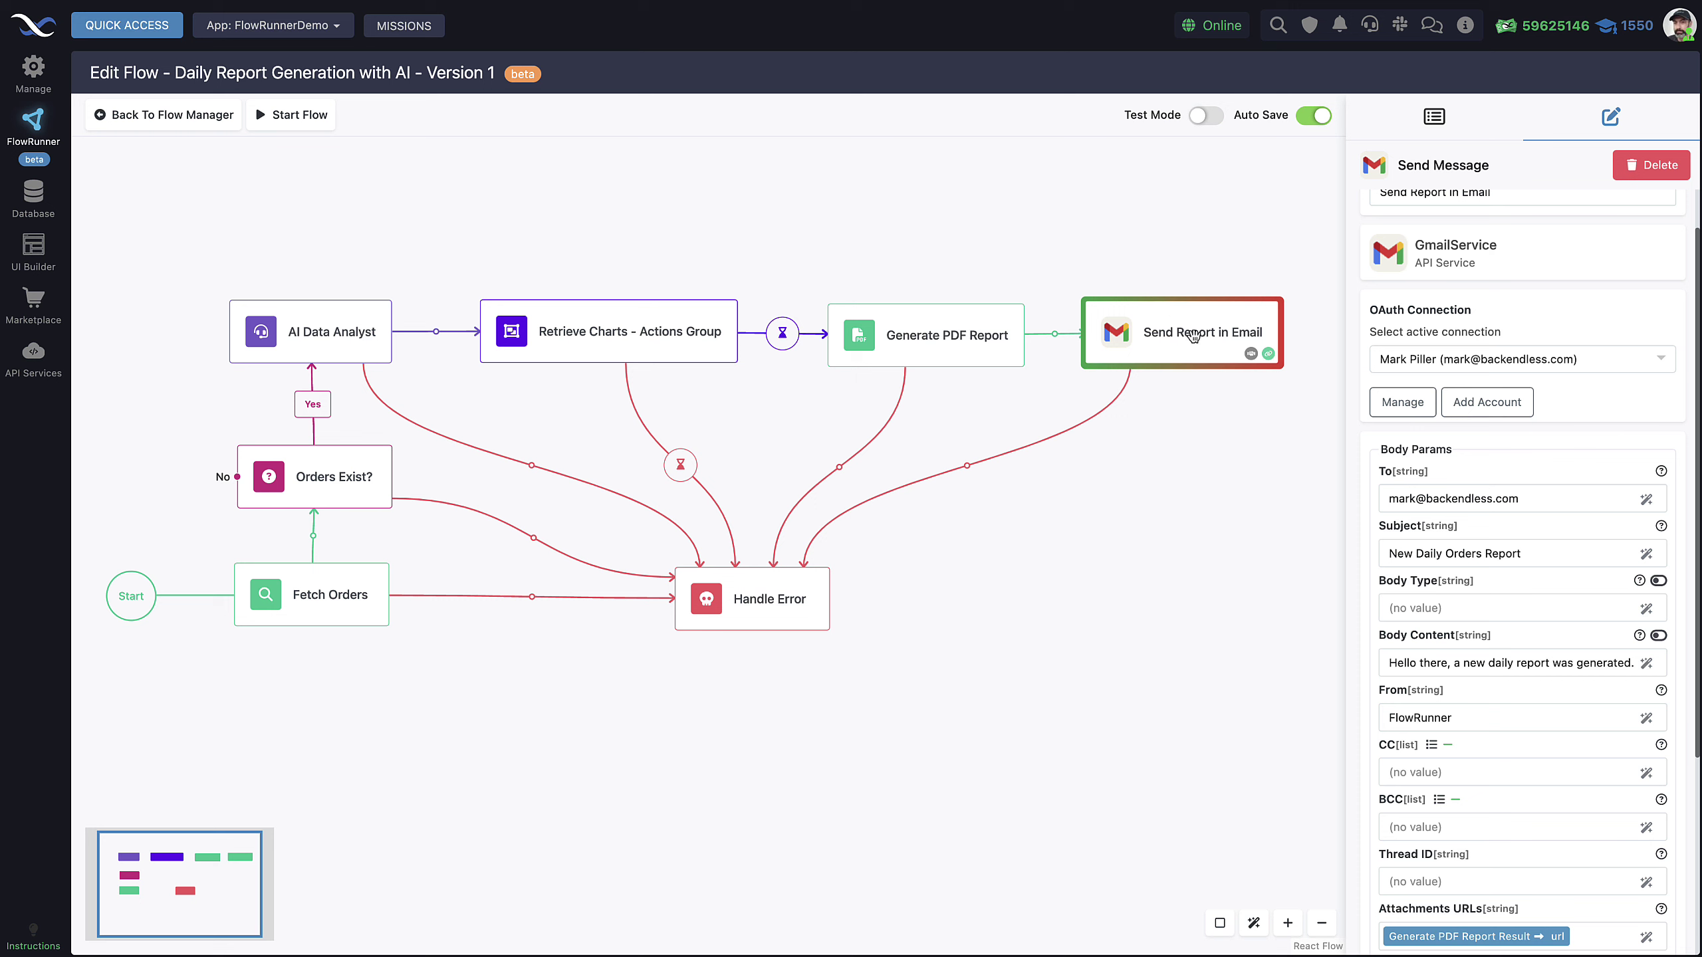
scroll(1370, 500, down, 2)
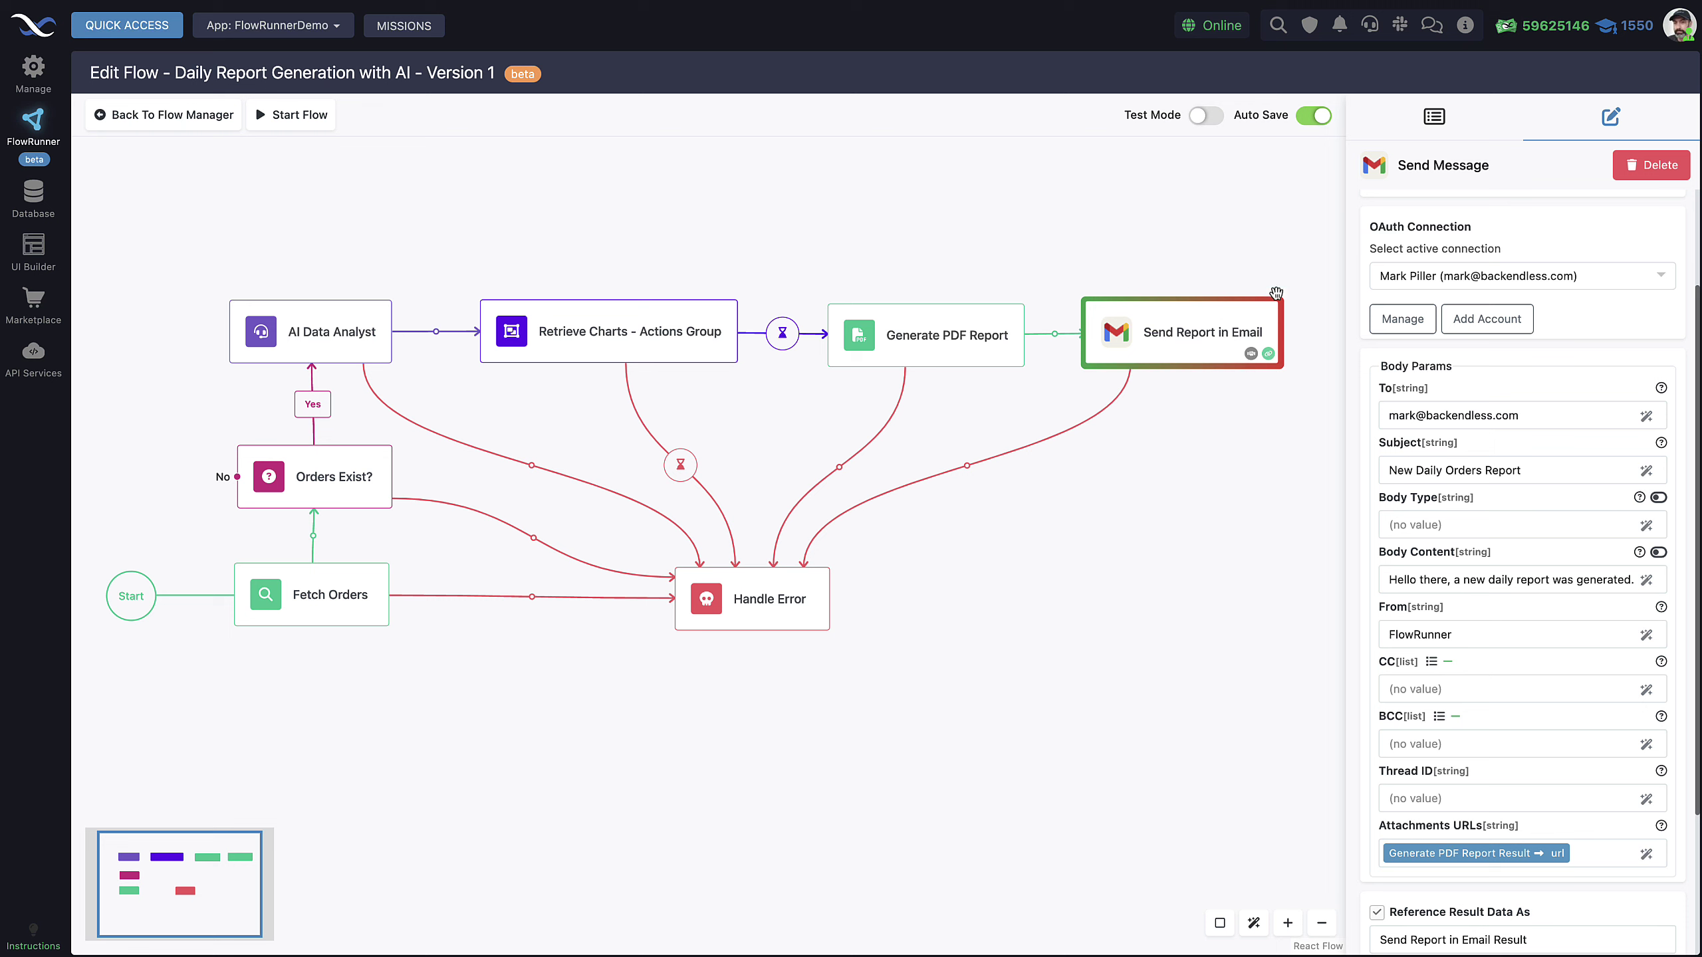
Step: Find the Gmail integration among the custom actions and look through all of its available actions
click(1434, 116)
scroll(1531, 475, down, 10)
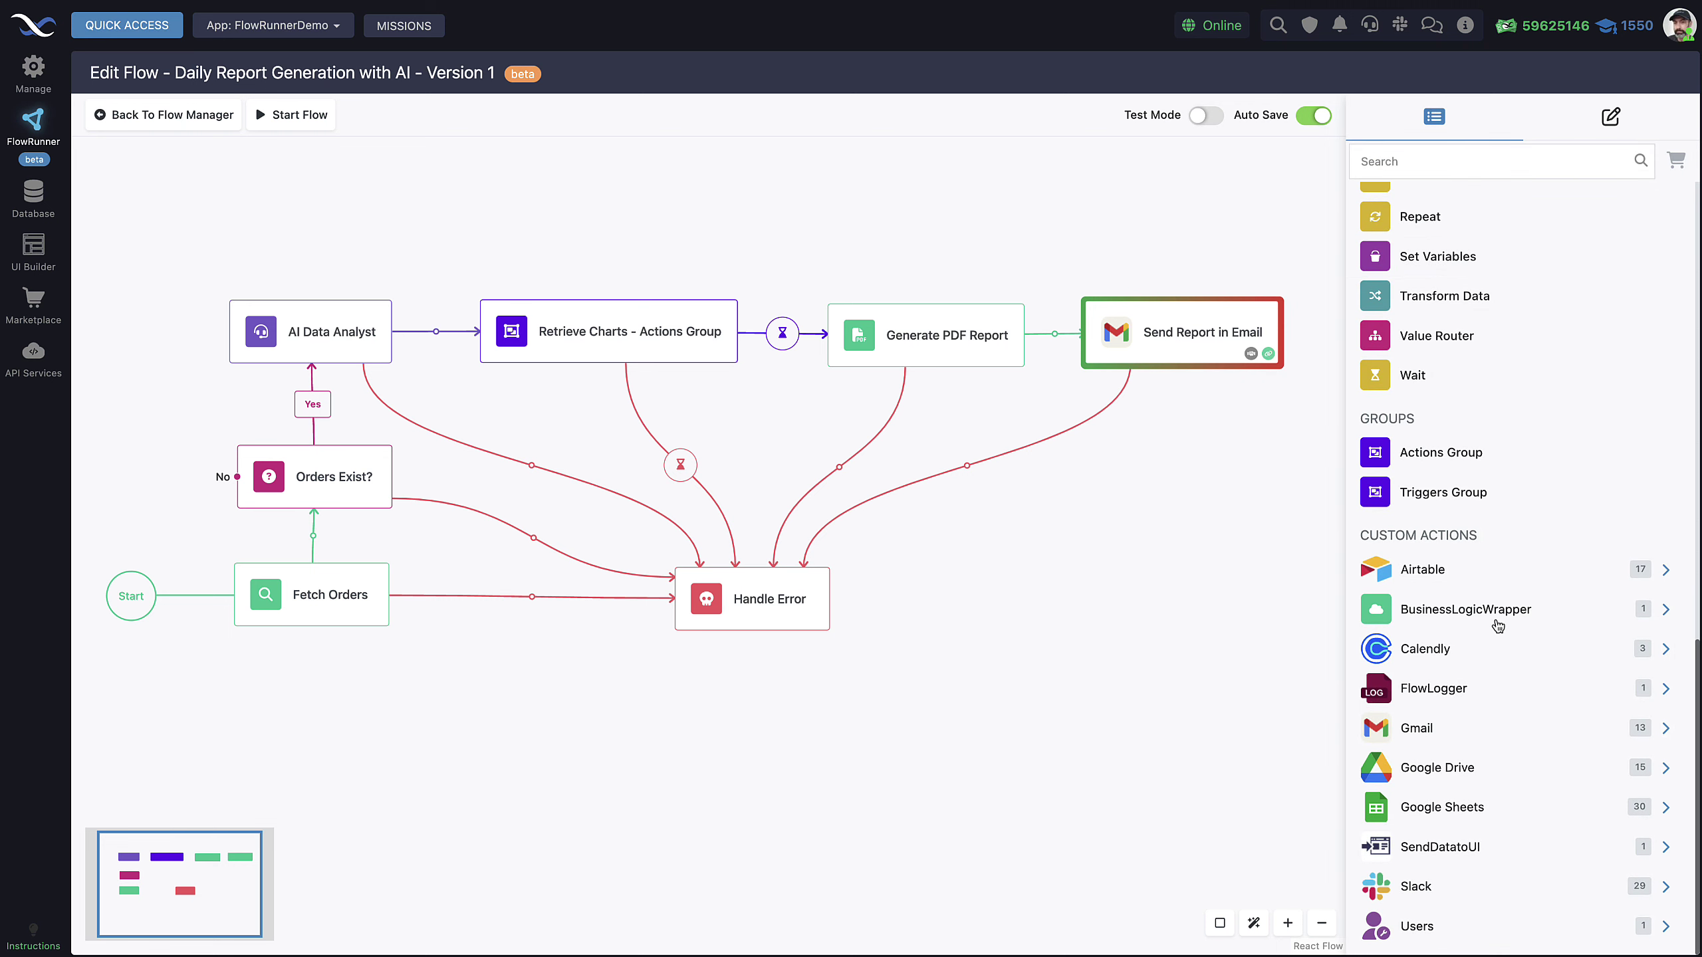
click(1467, 740)
scroll(1502, 637, down, 4)
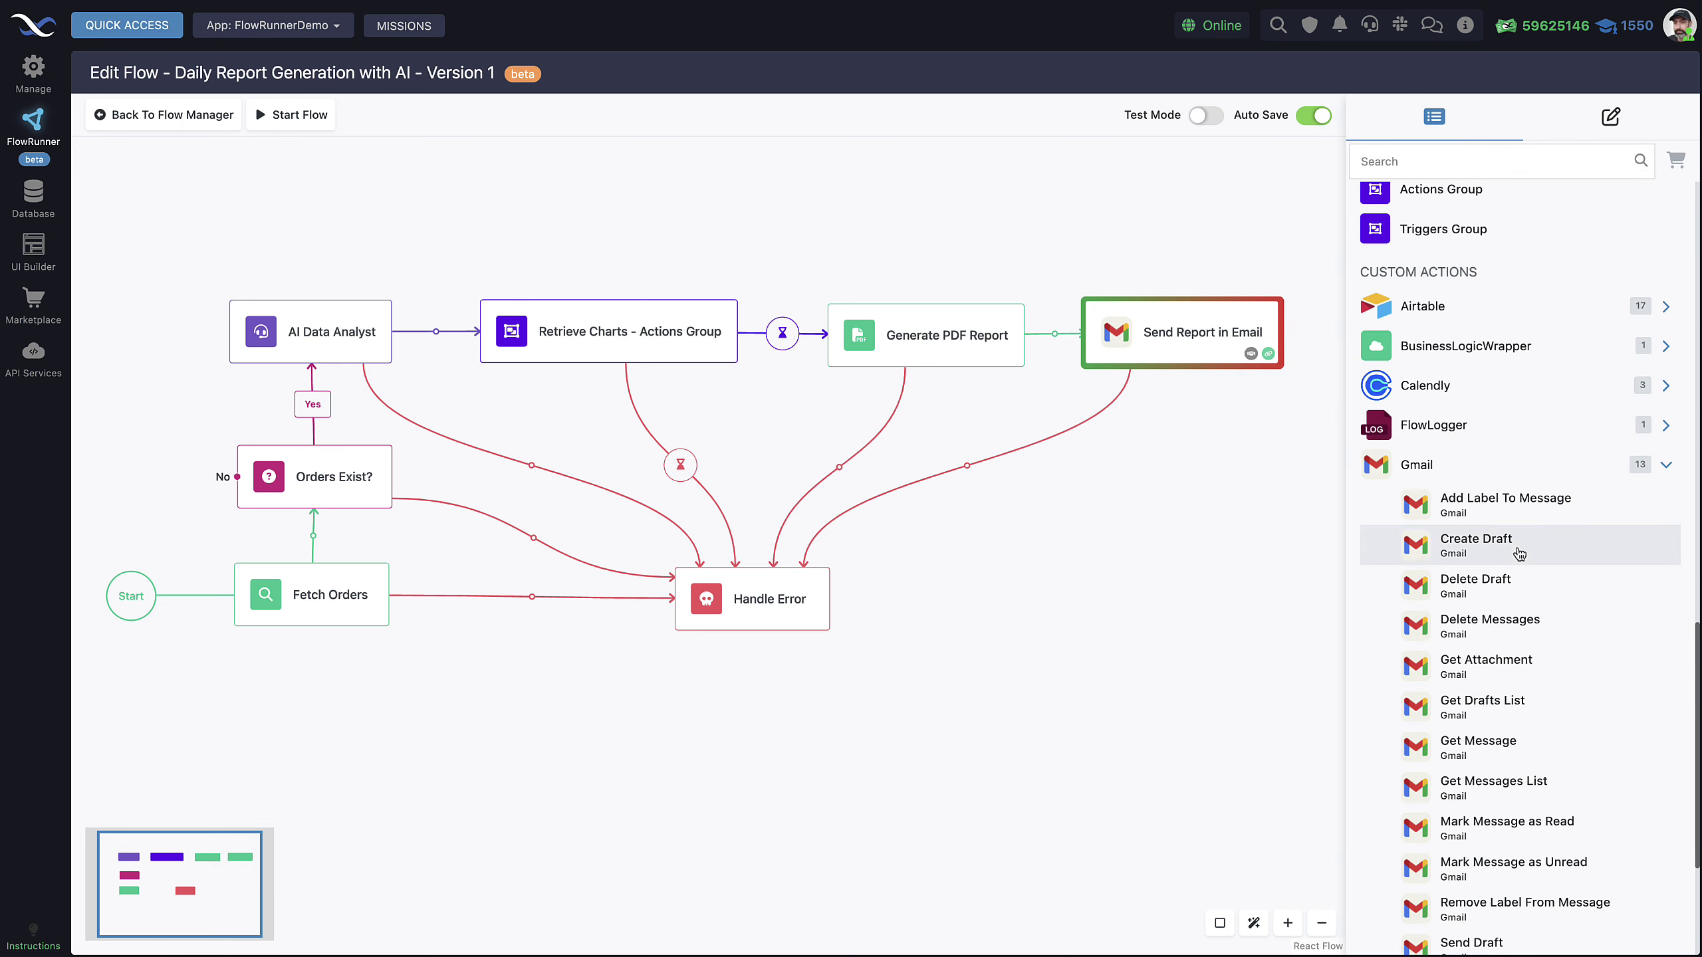
scroll(1518, 553, down, 4)
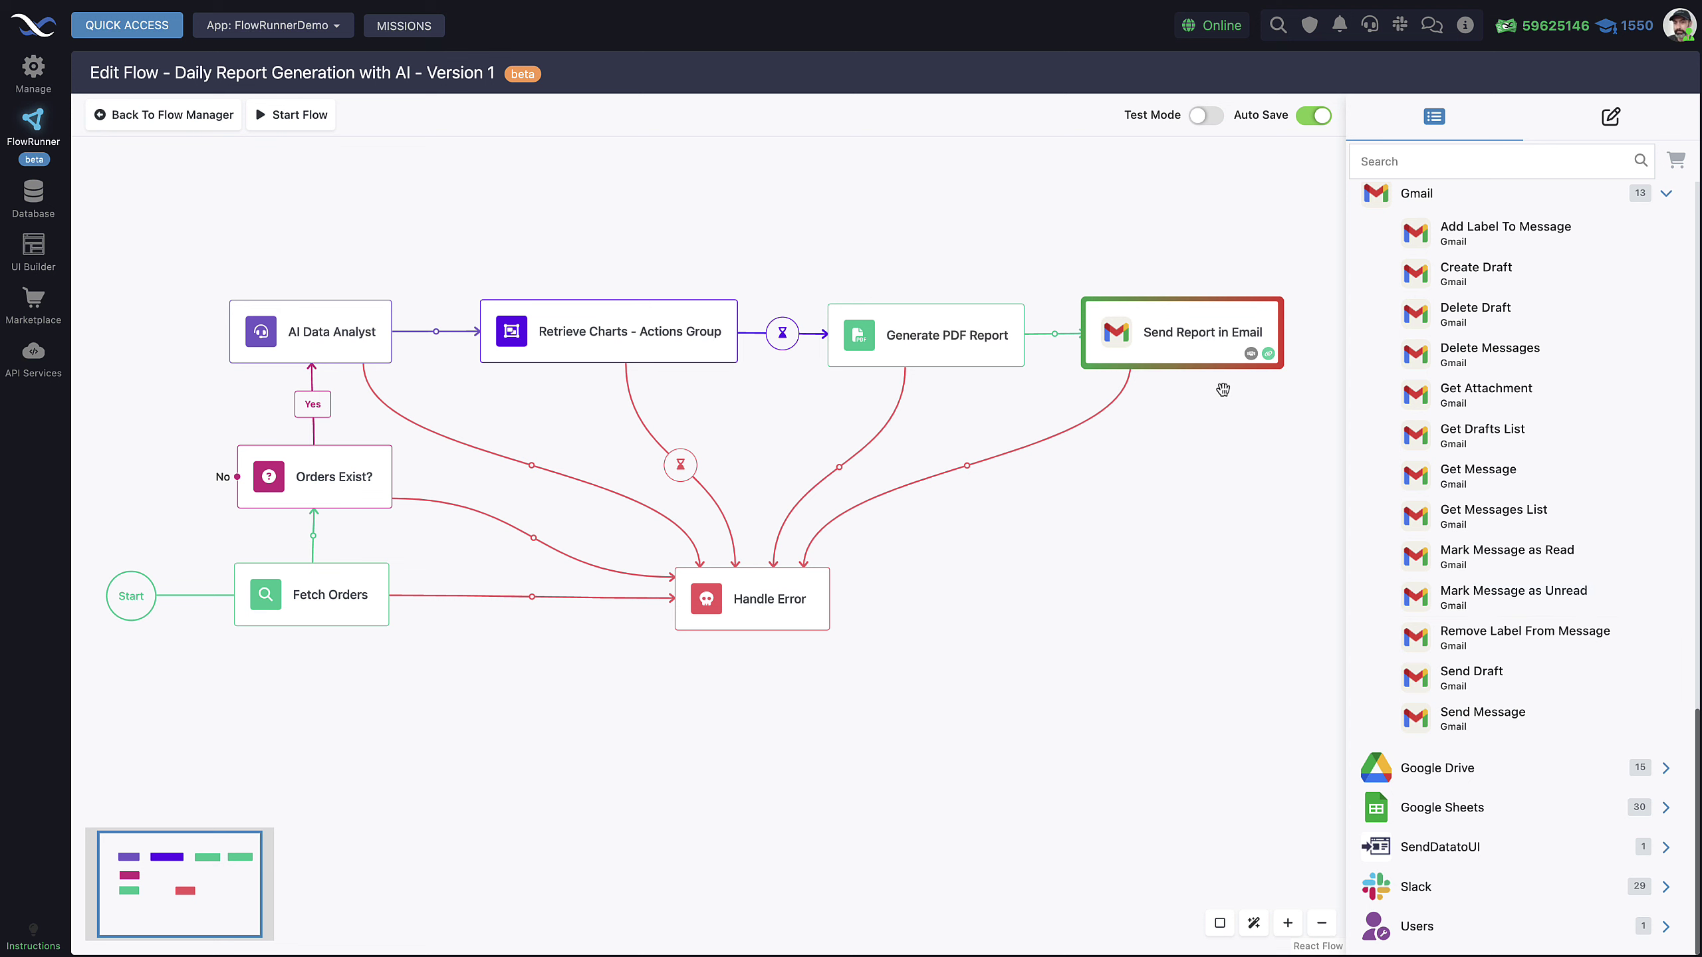
Step: Return to the Send Report in Email block and review its subject, body content, sender and attachment parameters
click(1195, 342)
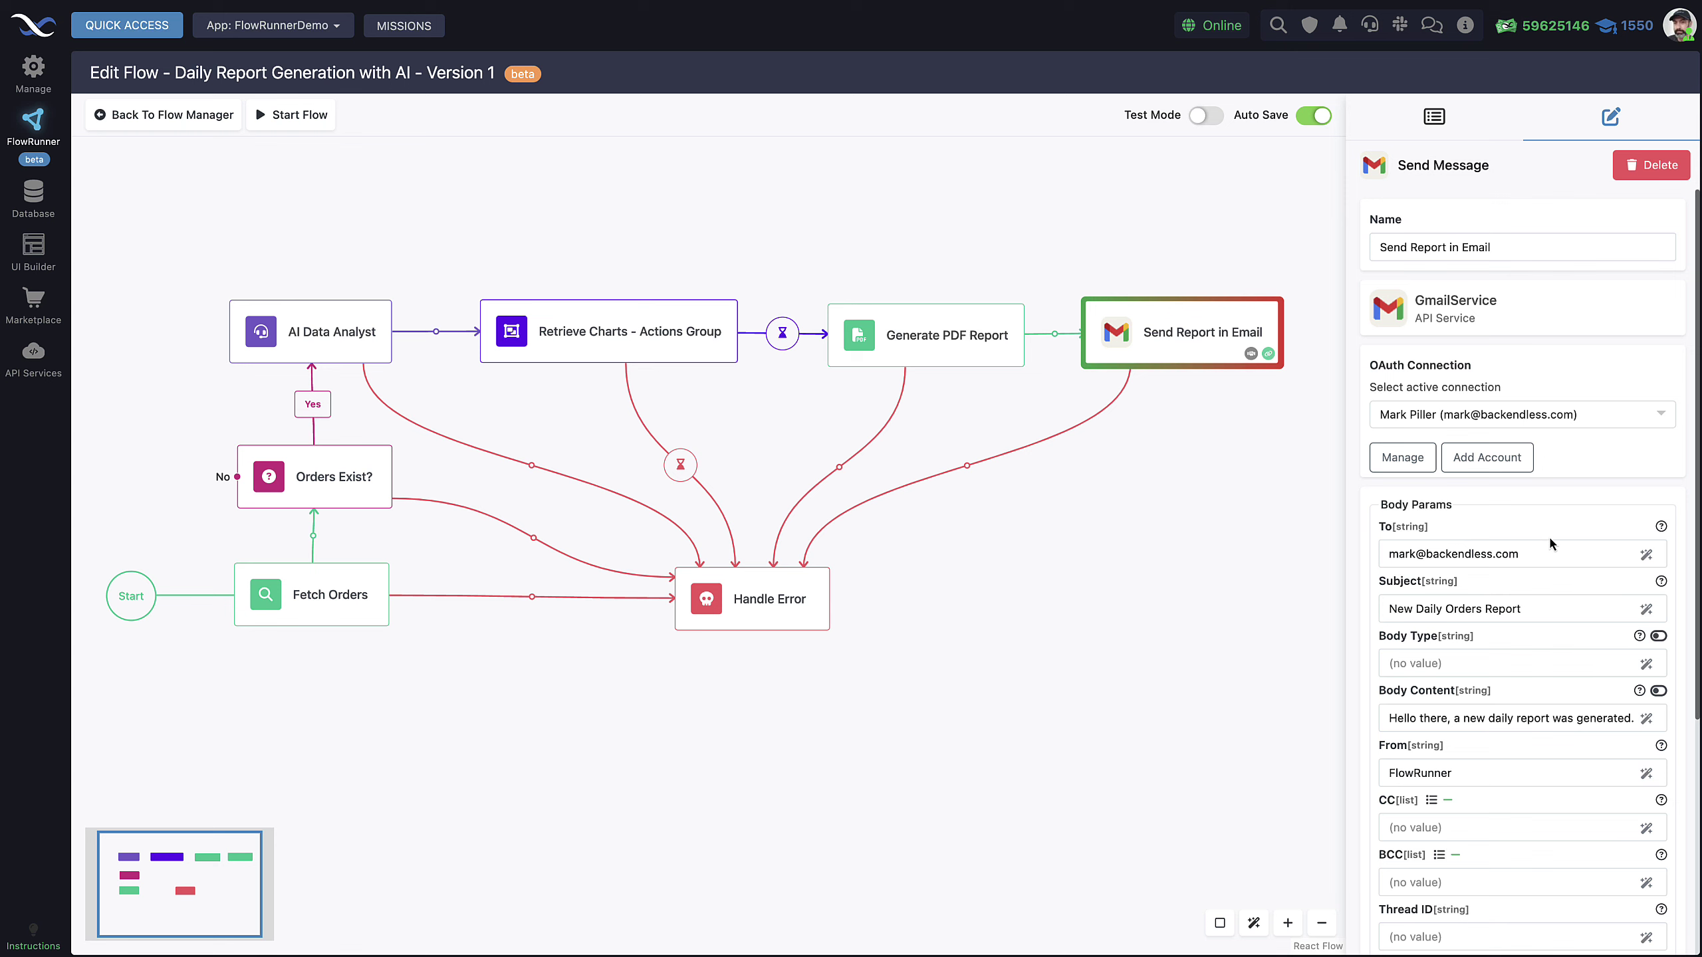
scroll(1550, 543, down, 2)
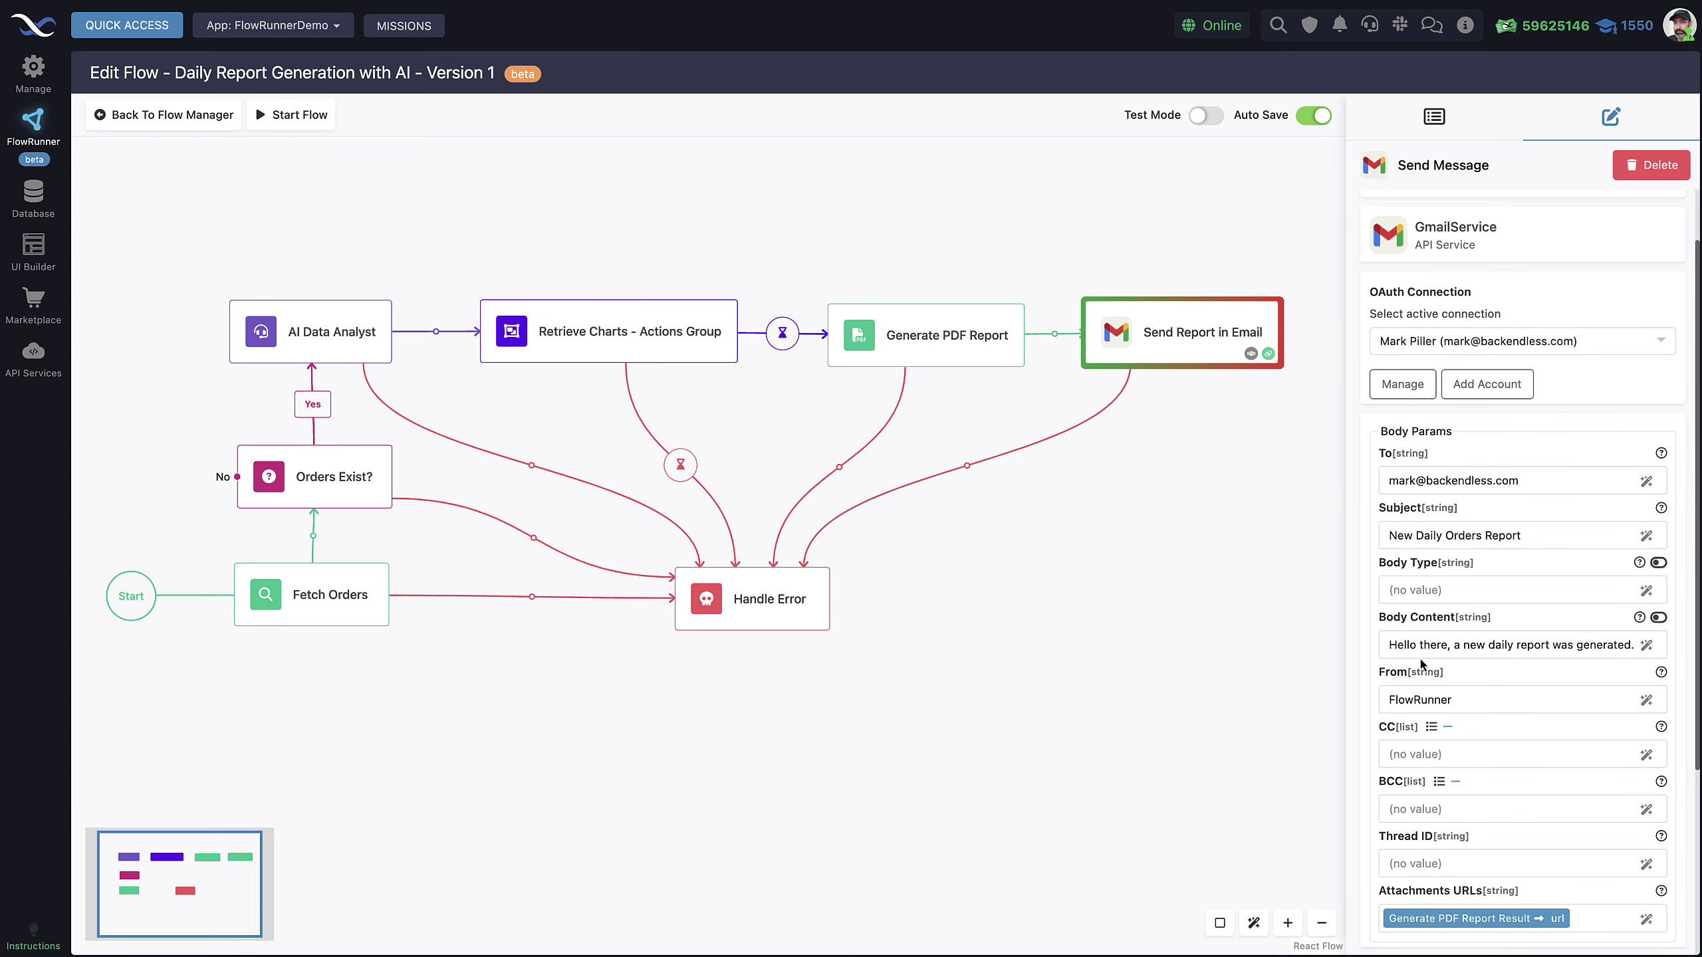
scroll(1416, 508, down, 2)
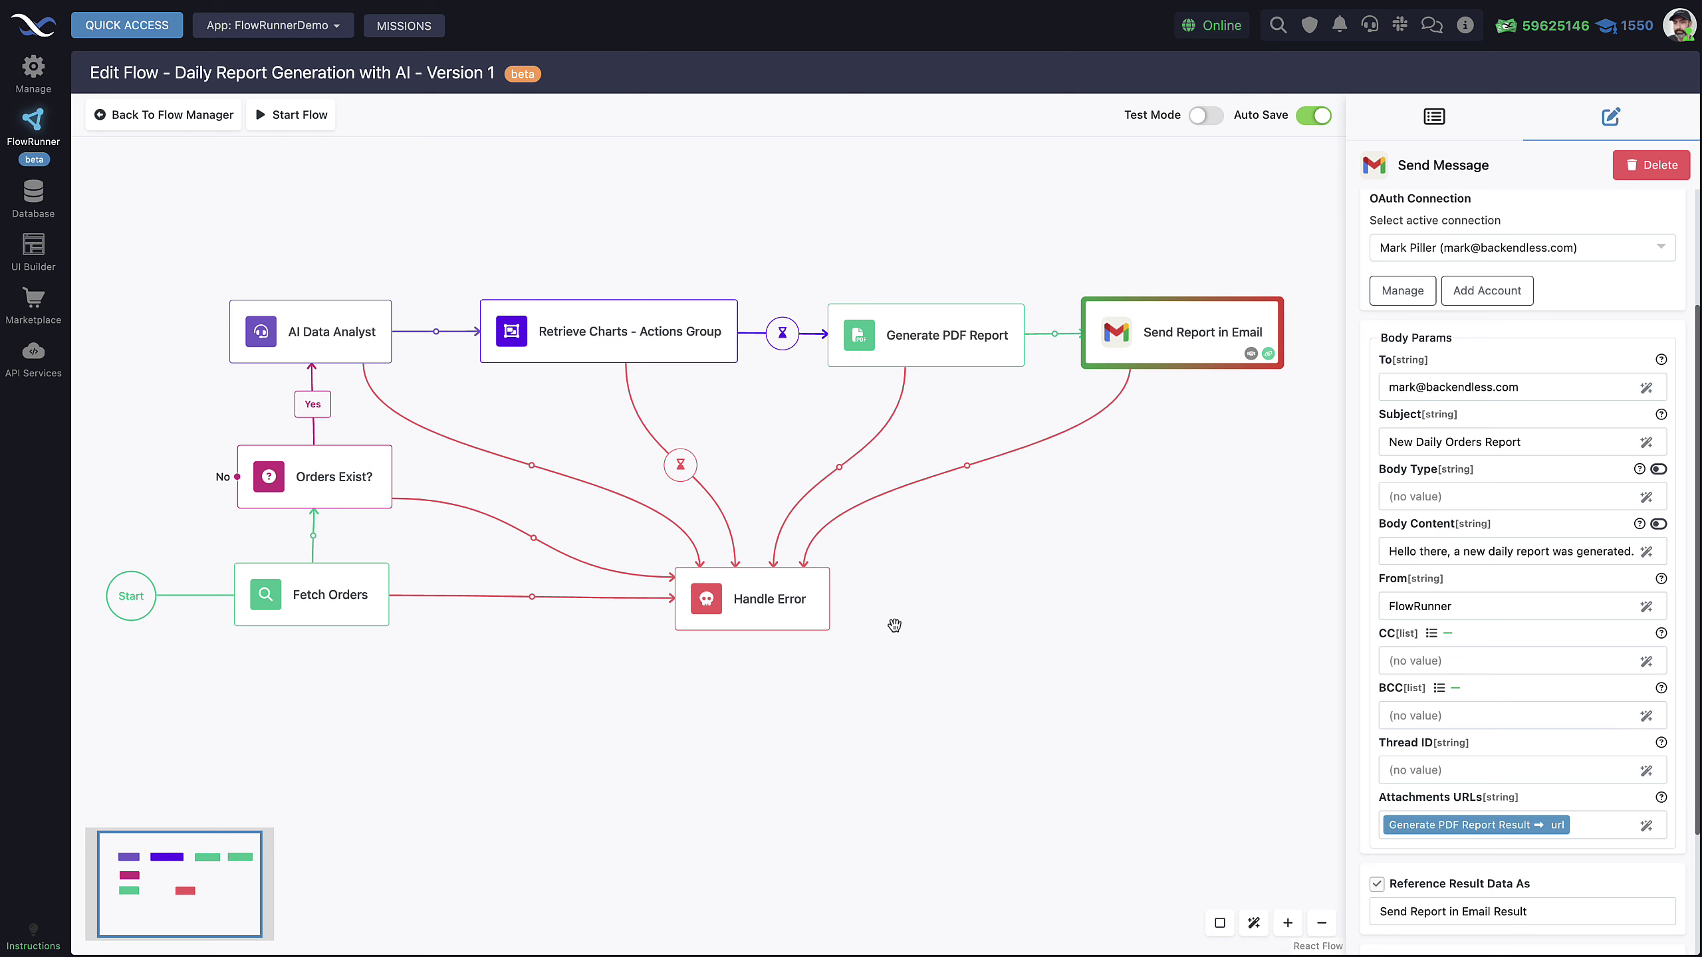
drag(946, 614, 937, 619)
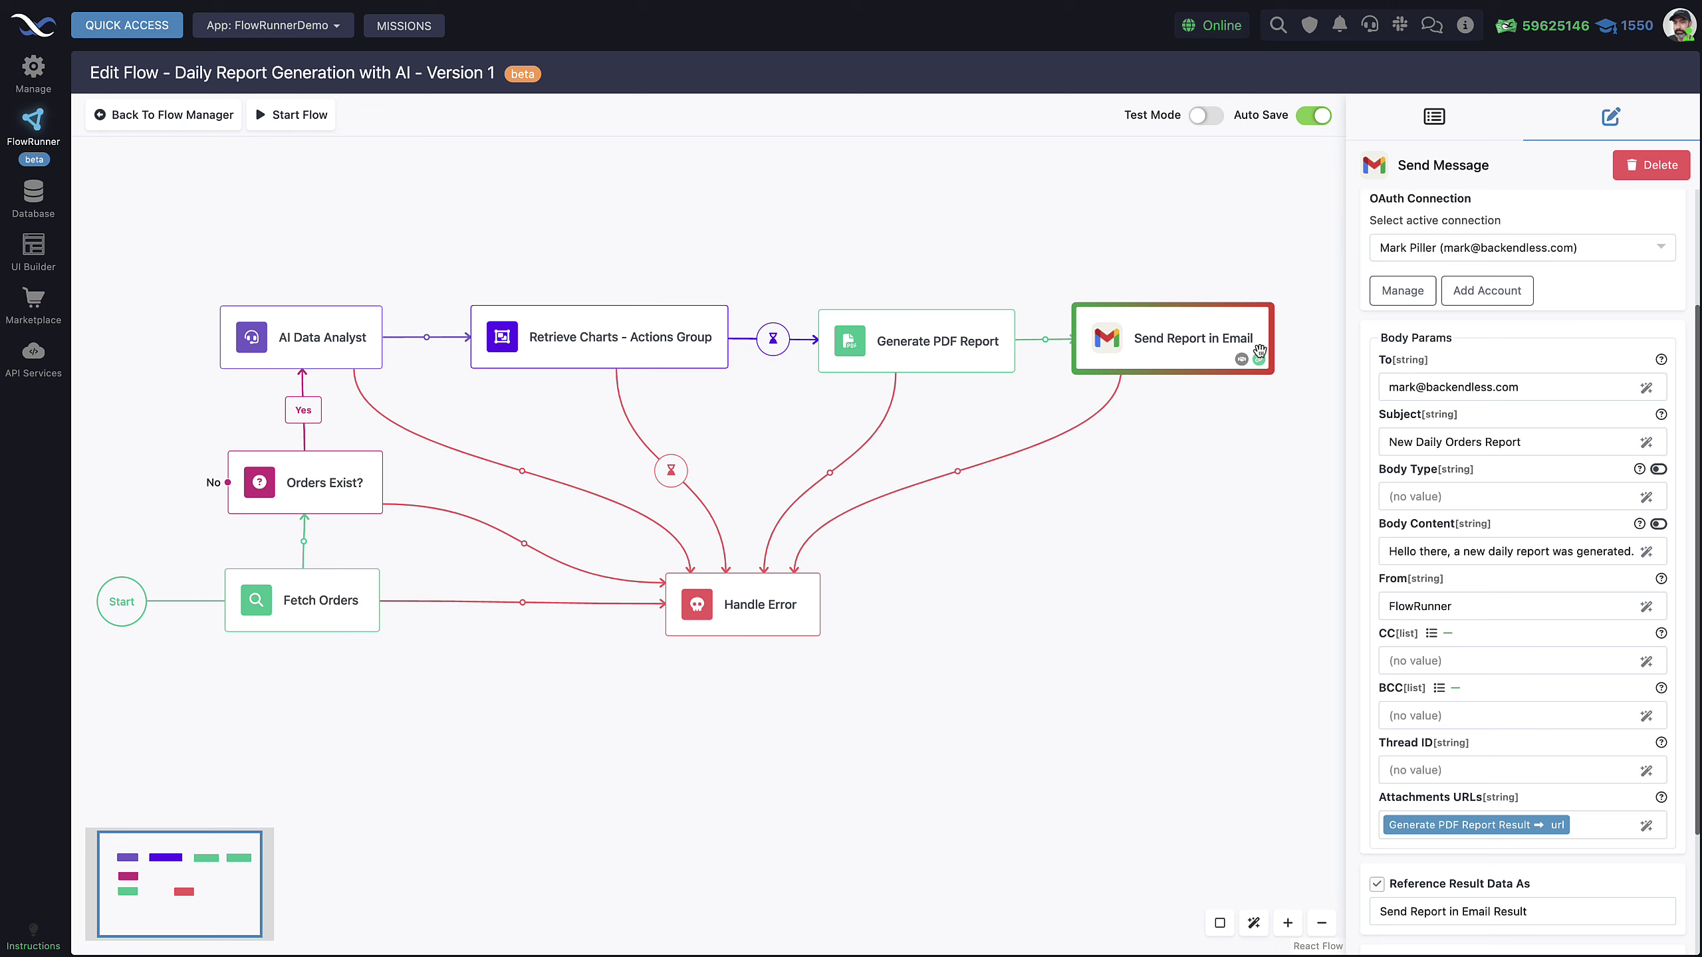
Step: Check the Send Report in Email block's OAuth connection and its recipient address field
scroll(1540, 519, up, 3)
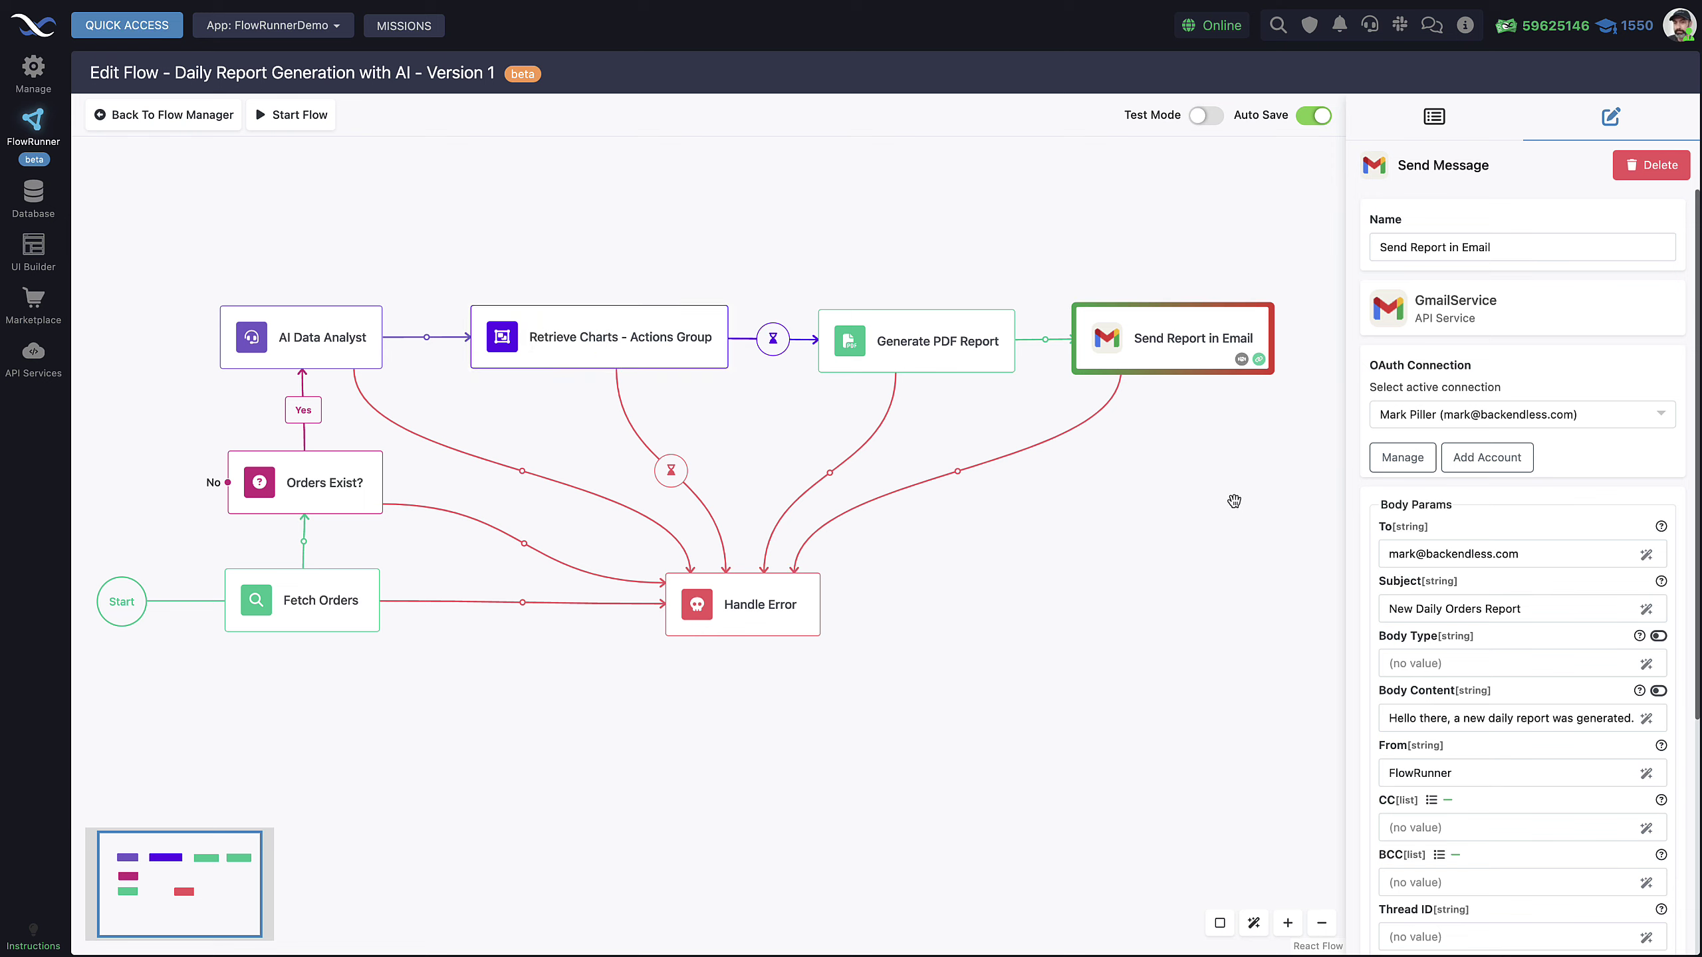
scroll(1481, 427, down, 1)
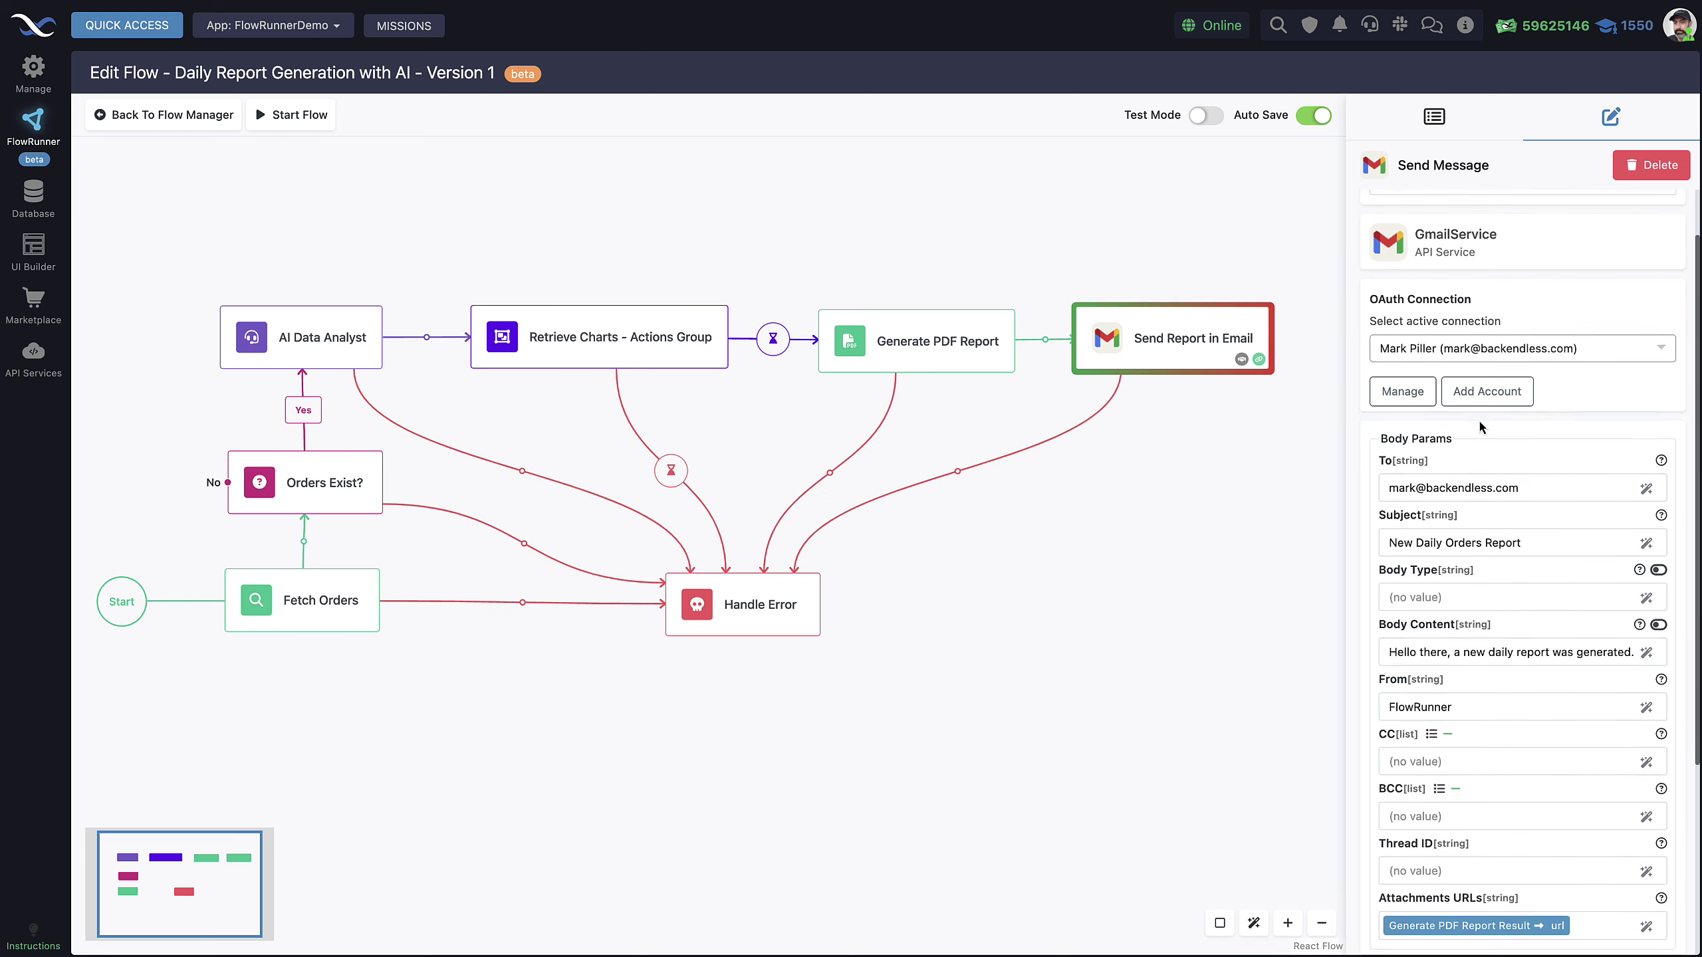
scroll(1481, 427, down, 1)
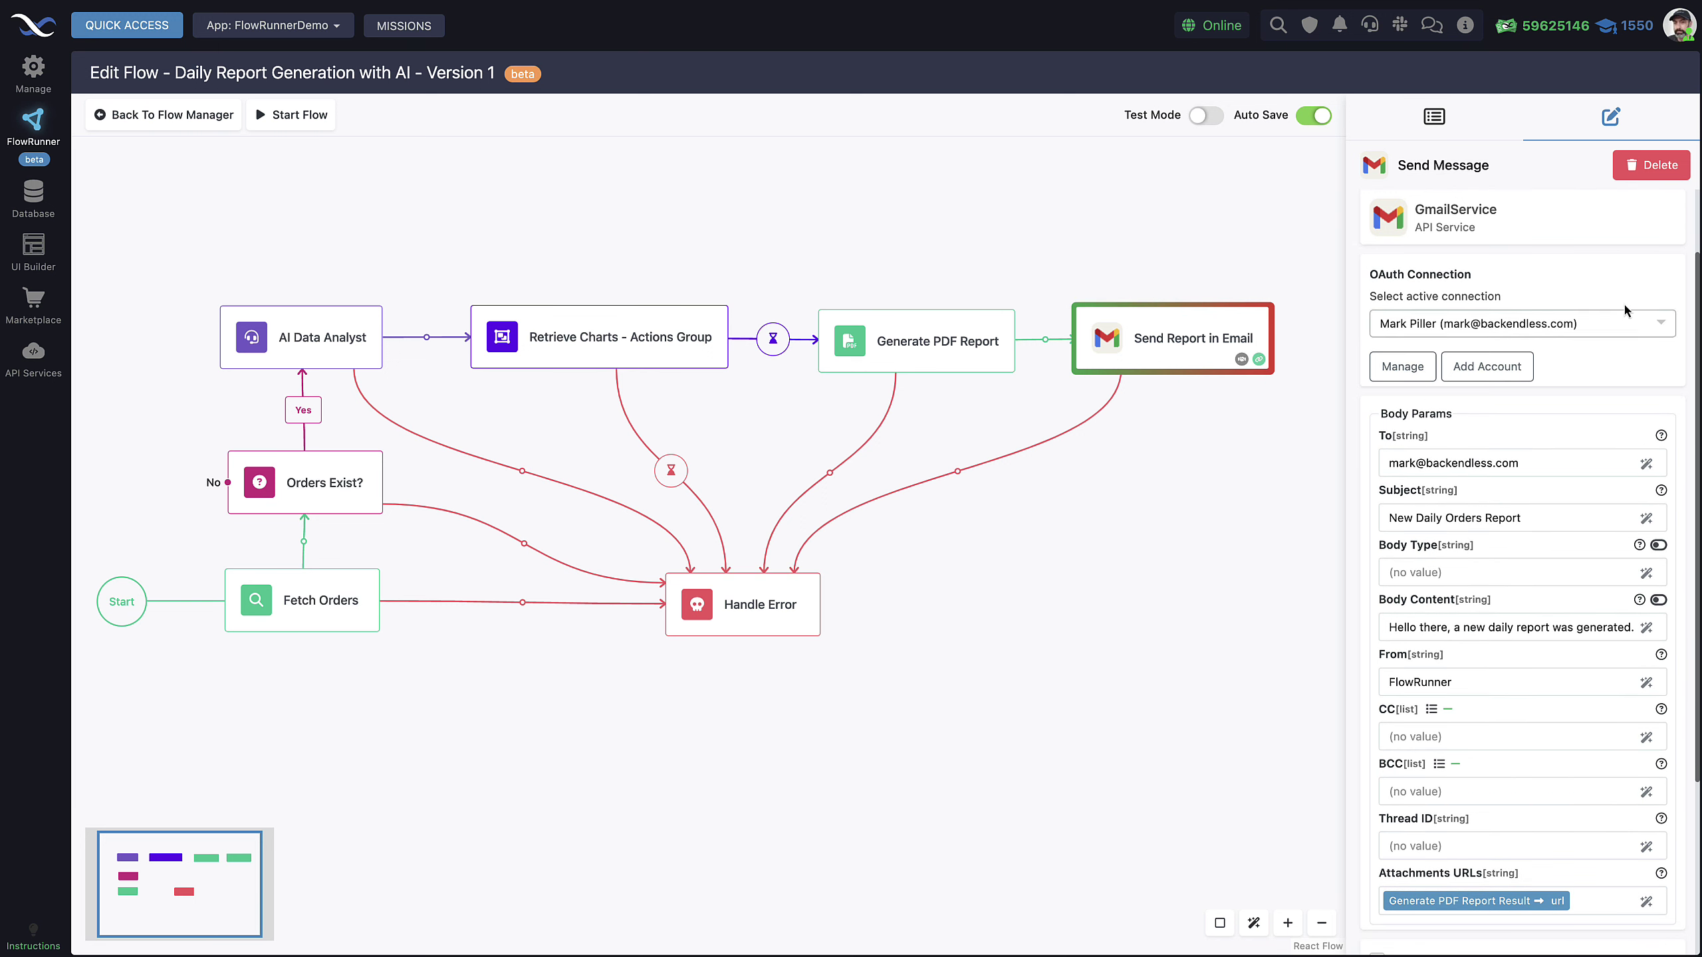
drag(1561, 460, 1370, 467)
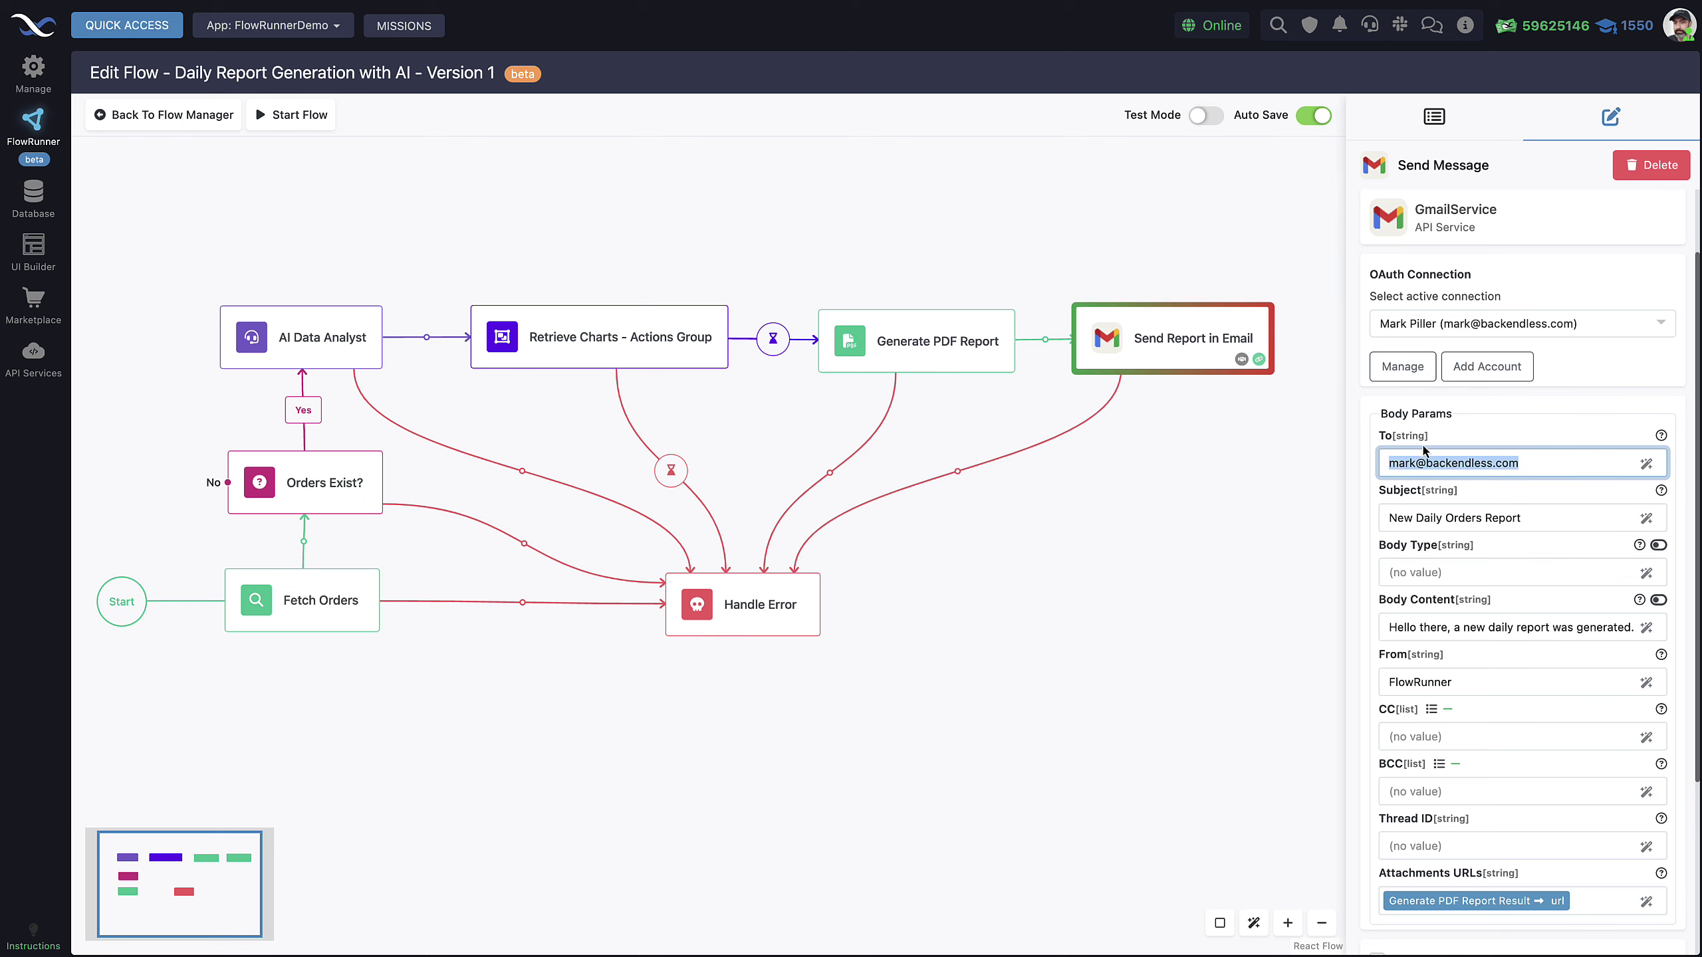
click(1559, 463)
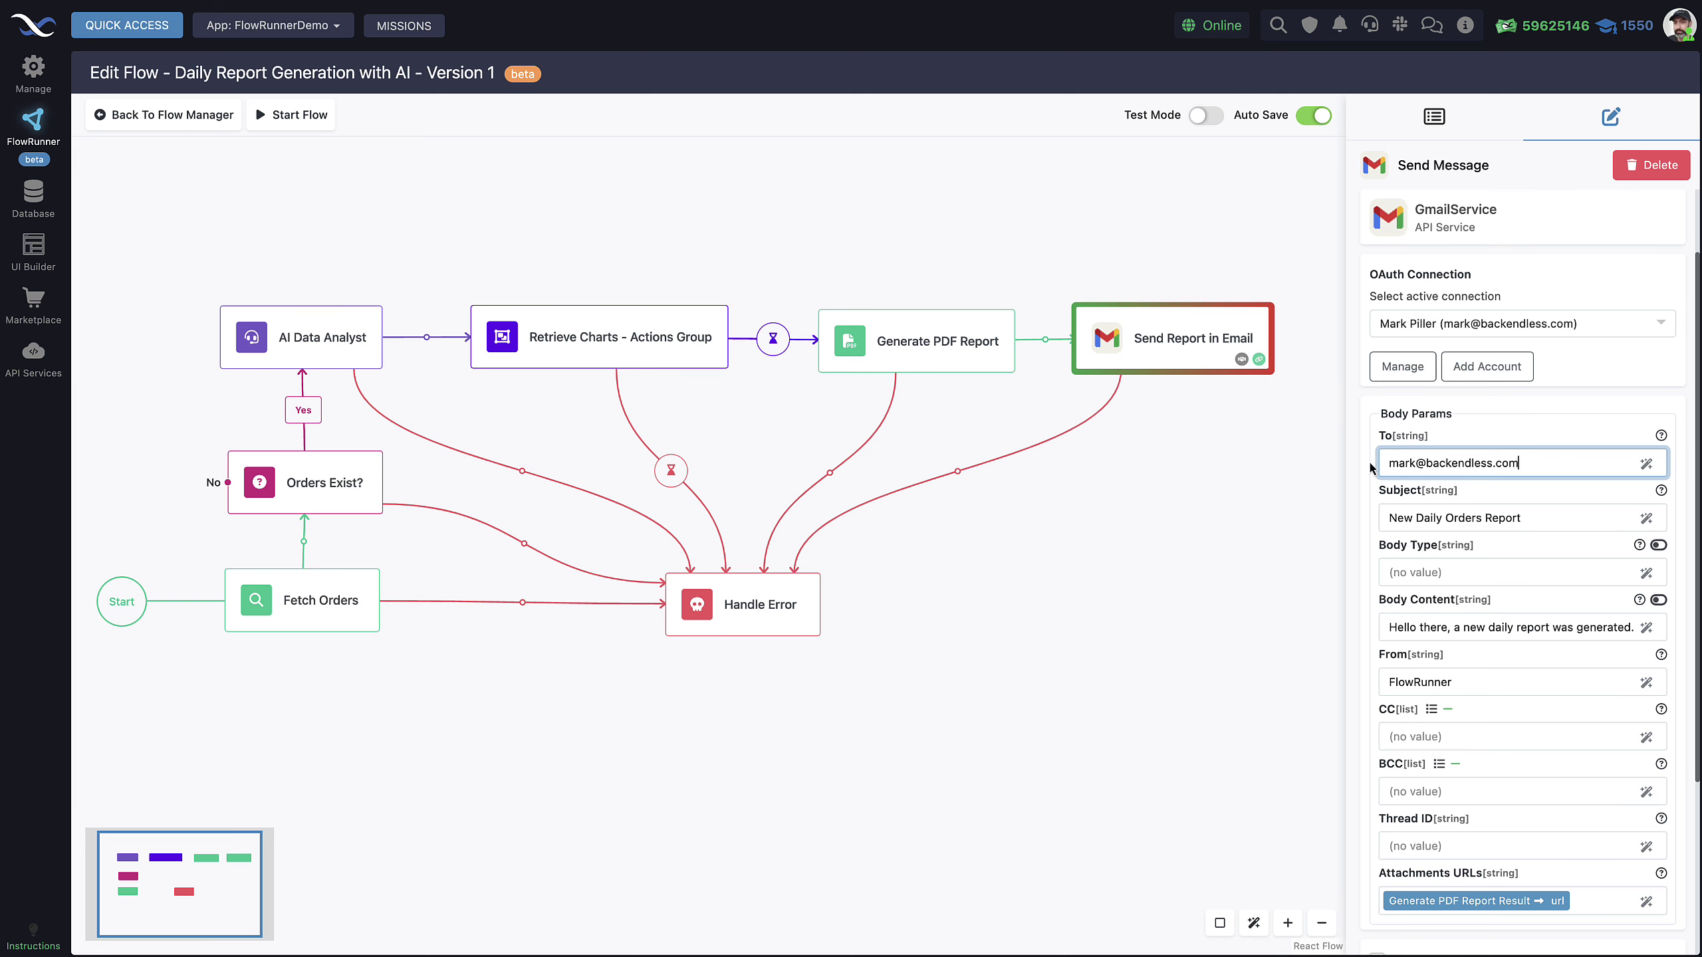
Step: Close the email block's settings, inspect the Handle Error block's name and result reference, and deselect it
click(1188, 401)
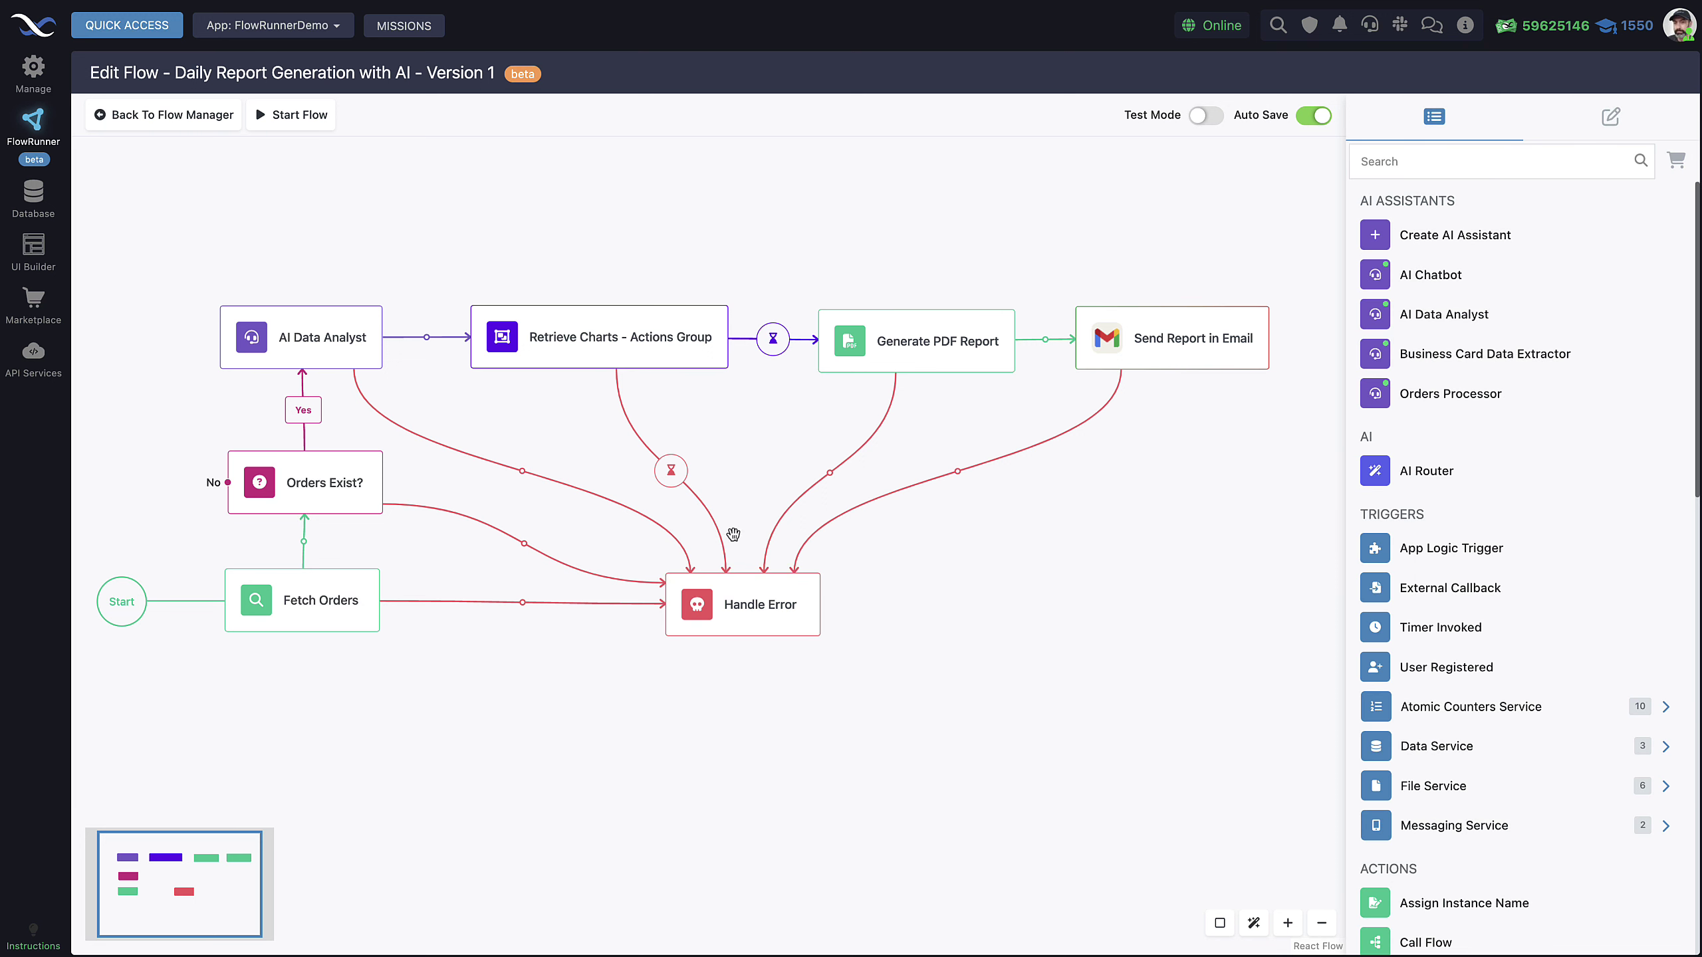
scroll(1178, 636, left, 2)
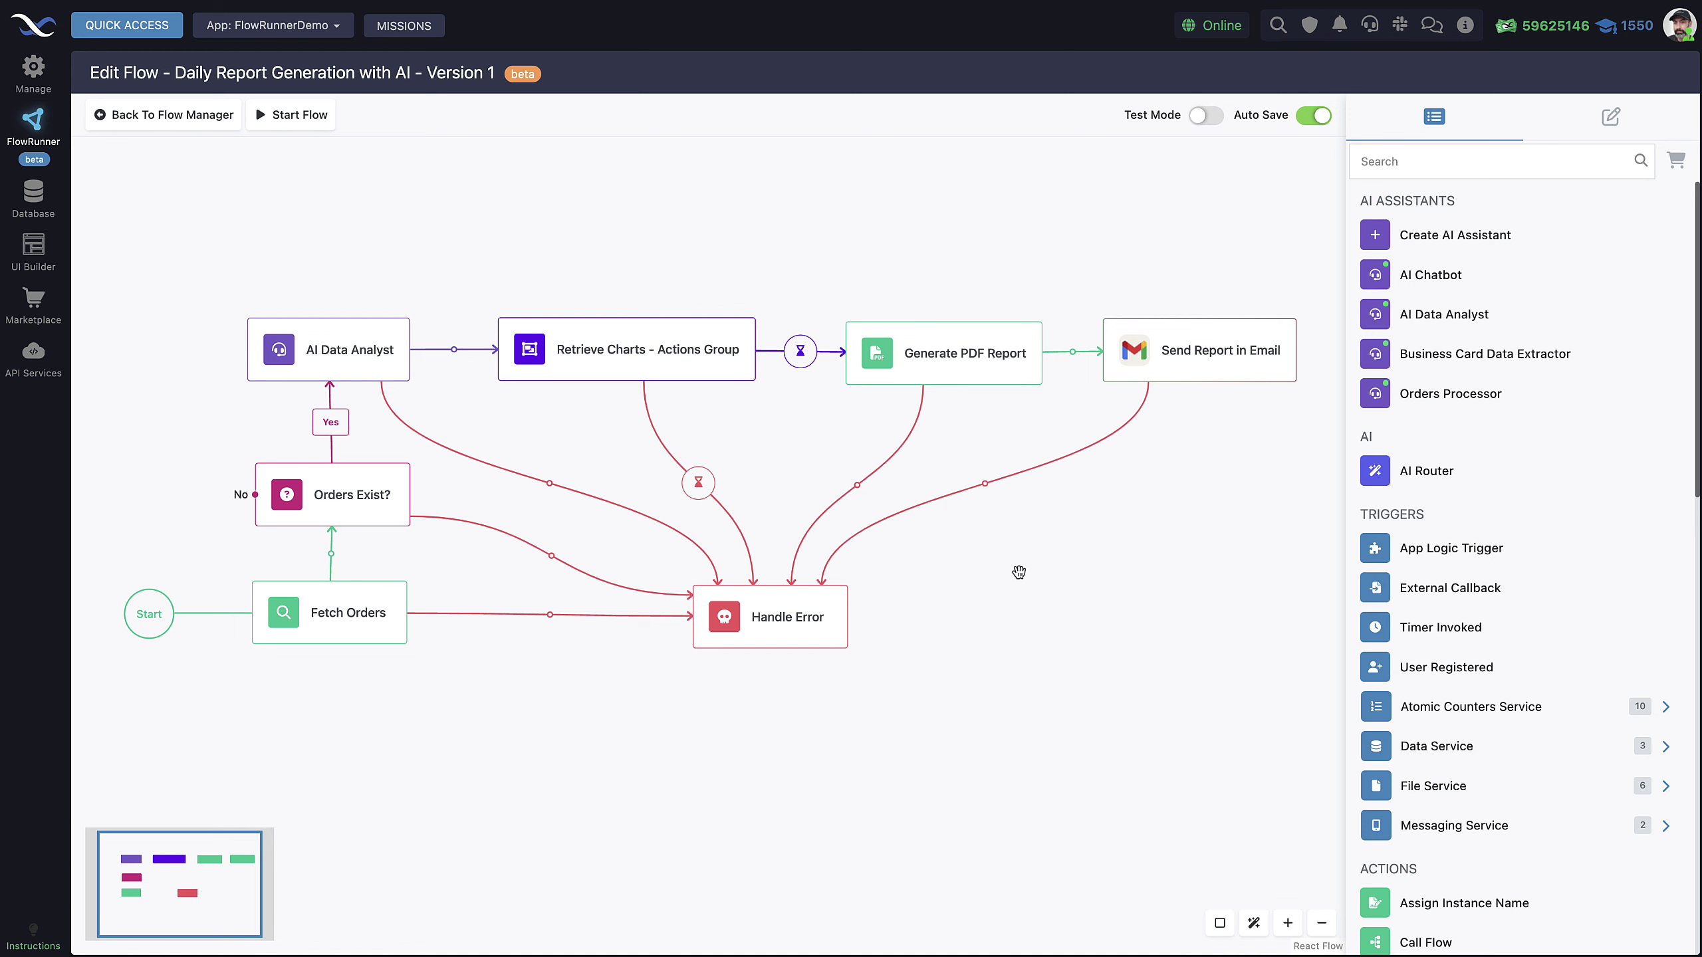
scroll(1018, 572, up, 1)
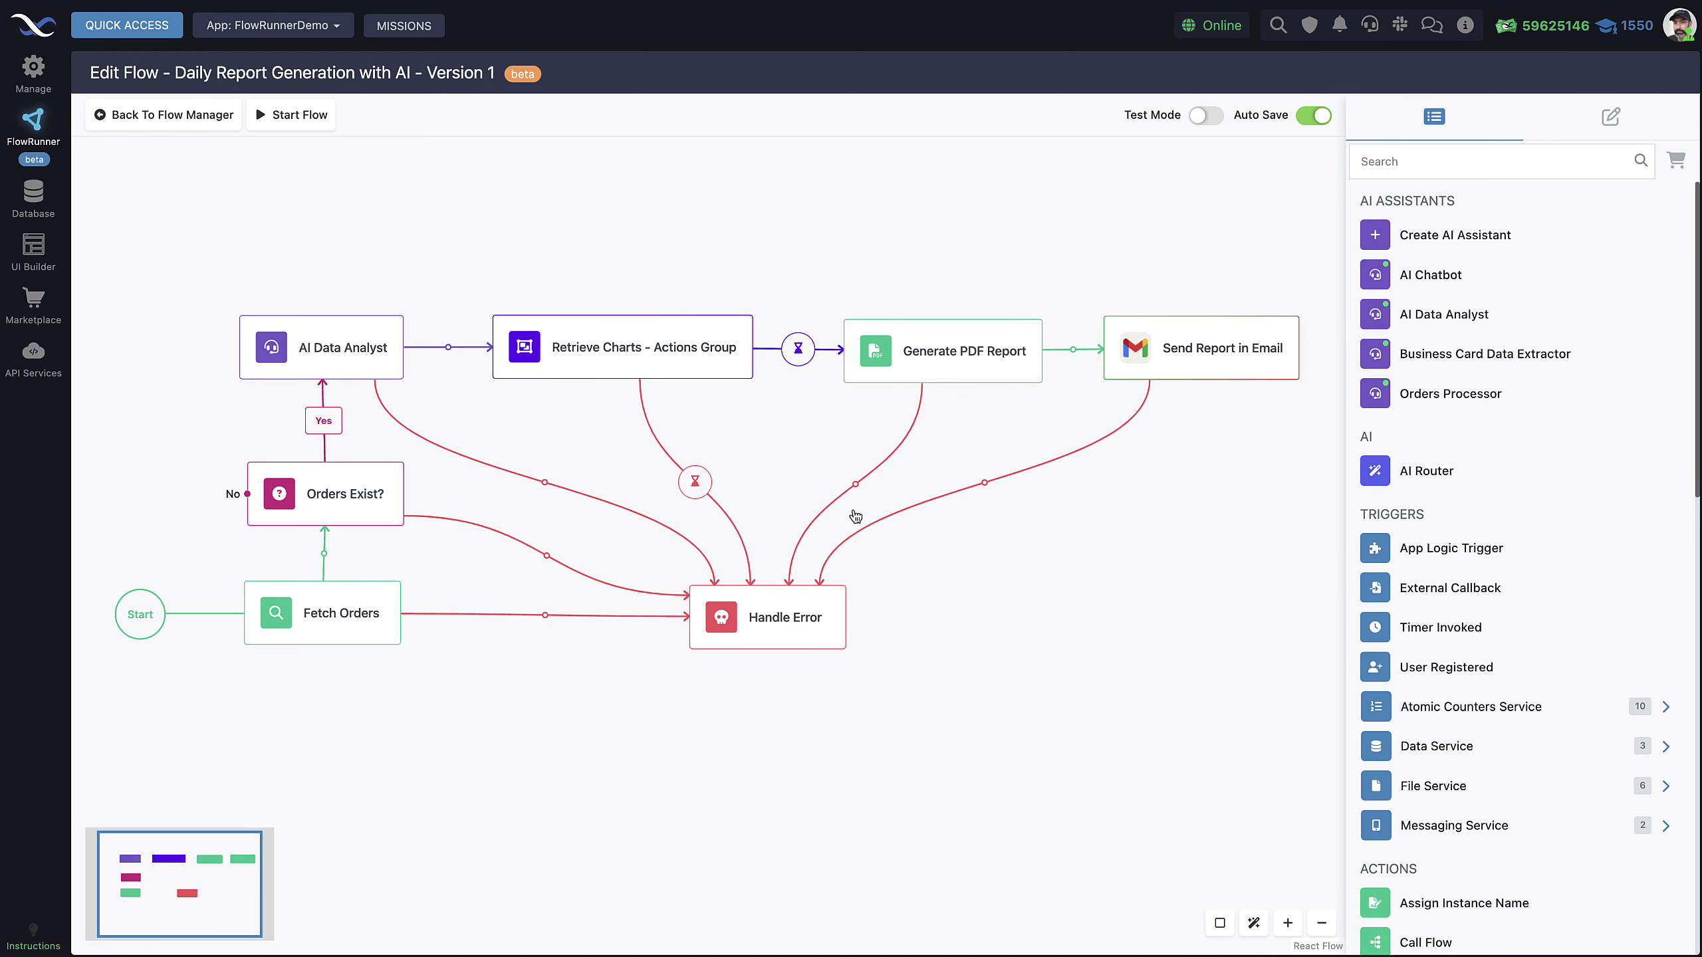
click(780, 618)
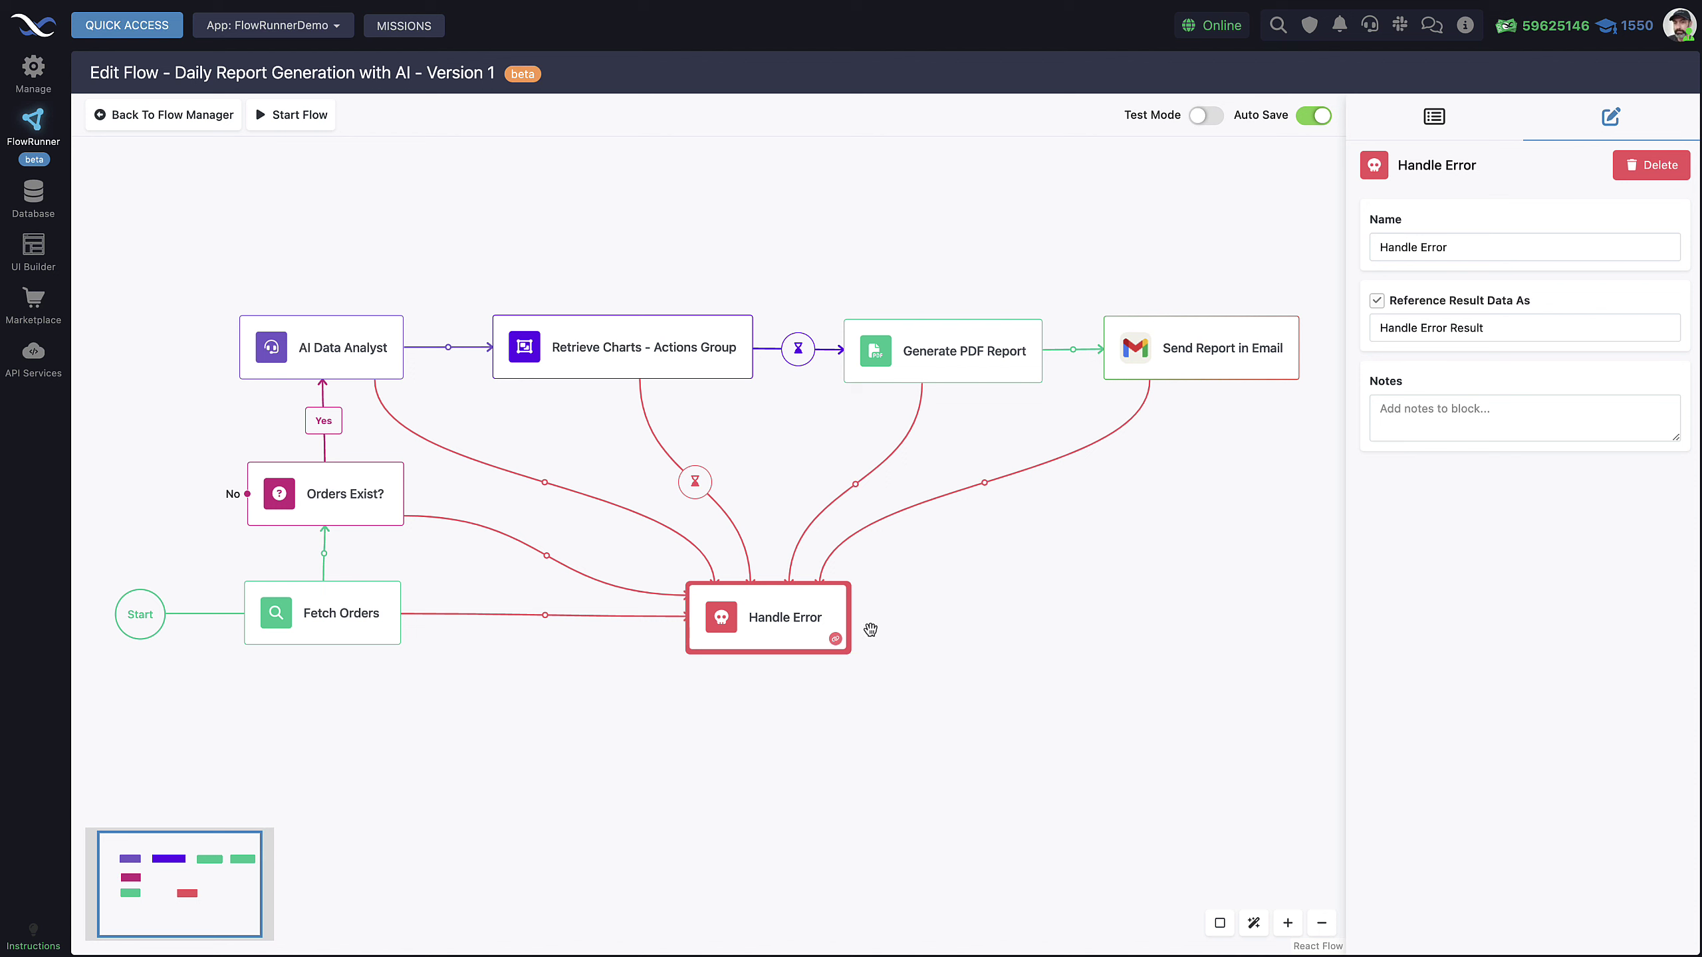
click(970, 641)
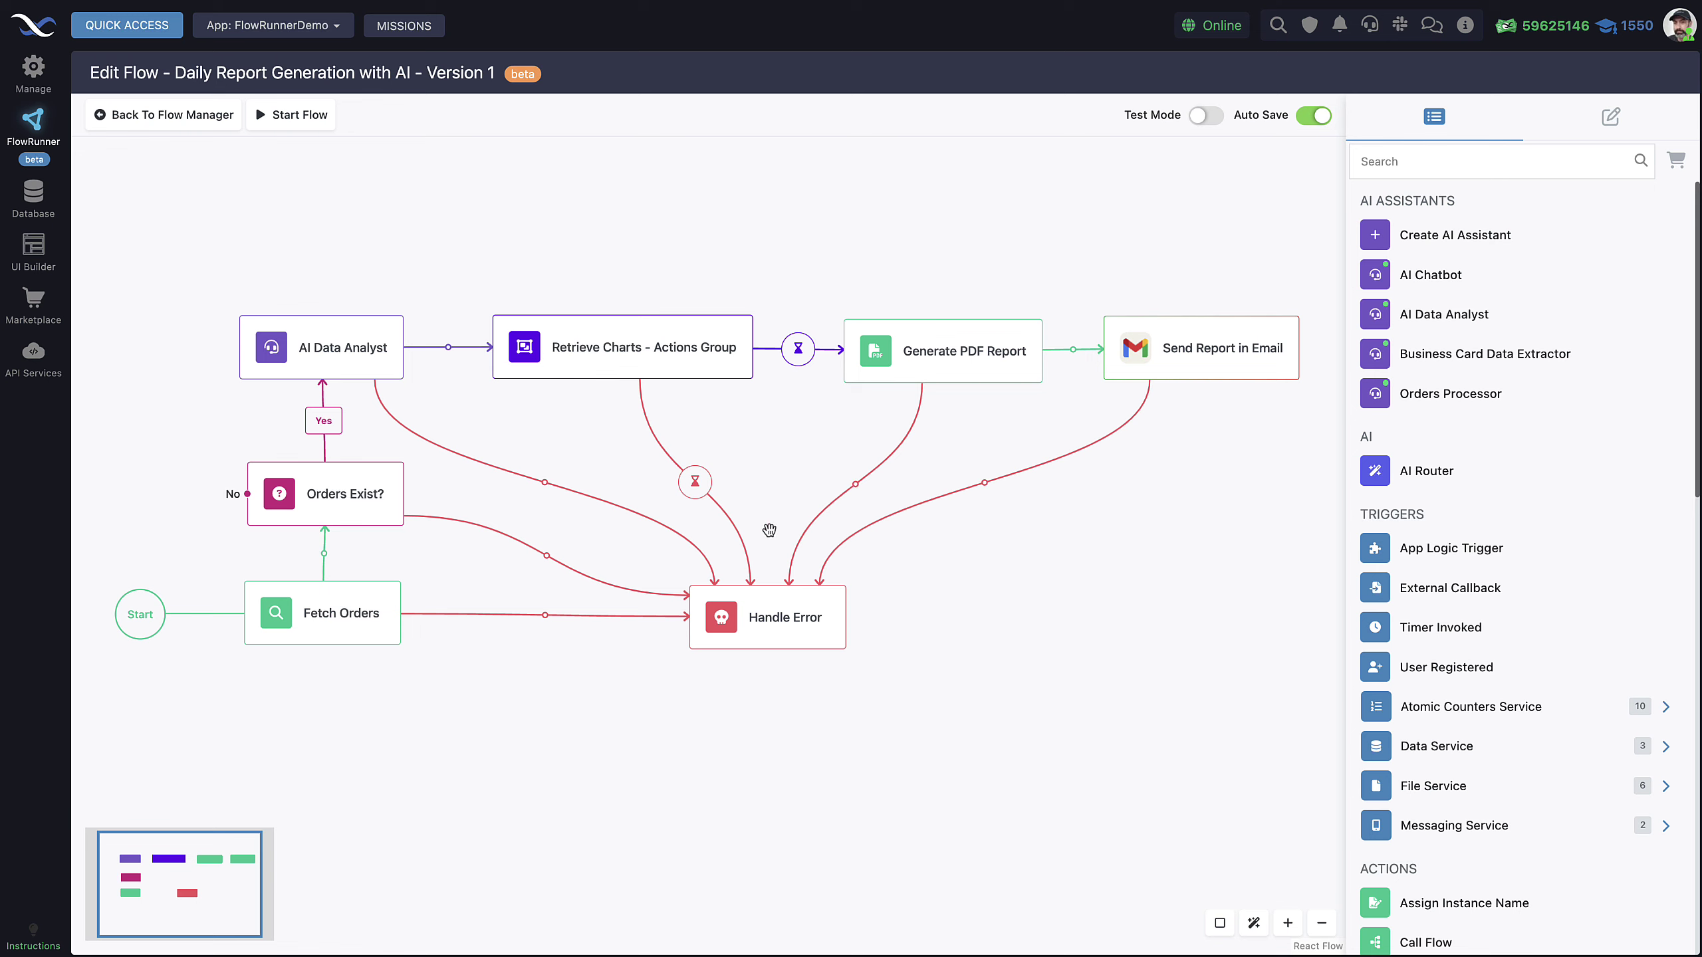
Step: Shift the Handle Error block very slightly within the flow, keeping it below the report blocks, and deselect it
mouse_move(764, 624)
mouse_down()
mouse_move(805, 621)
mouse_move(761, 618)
mouse_move(780, 636)
mouse_move(759, 633)
mouse_up()
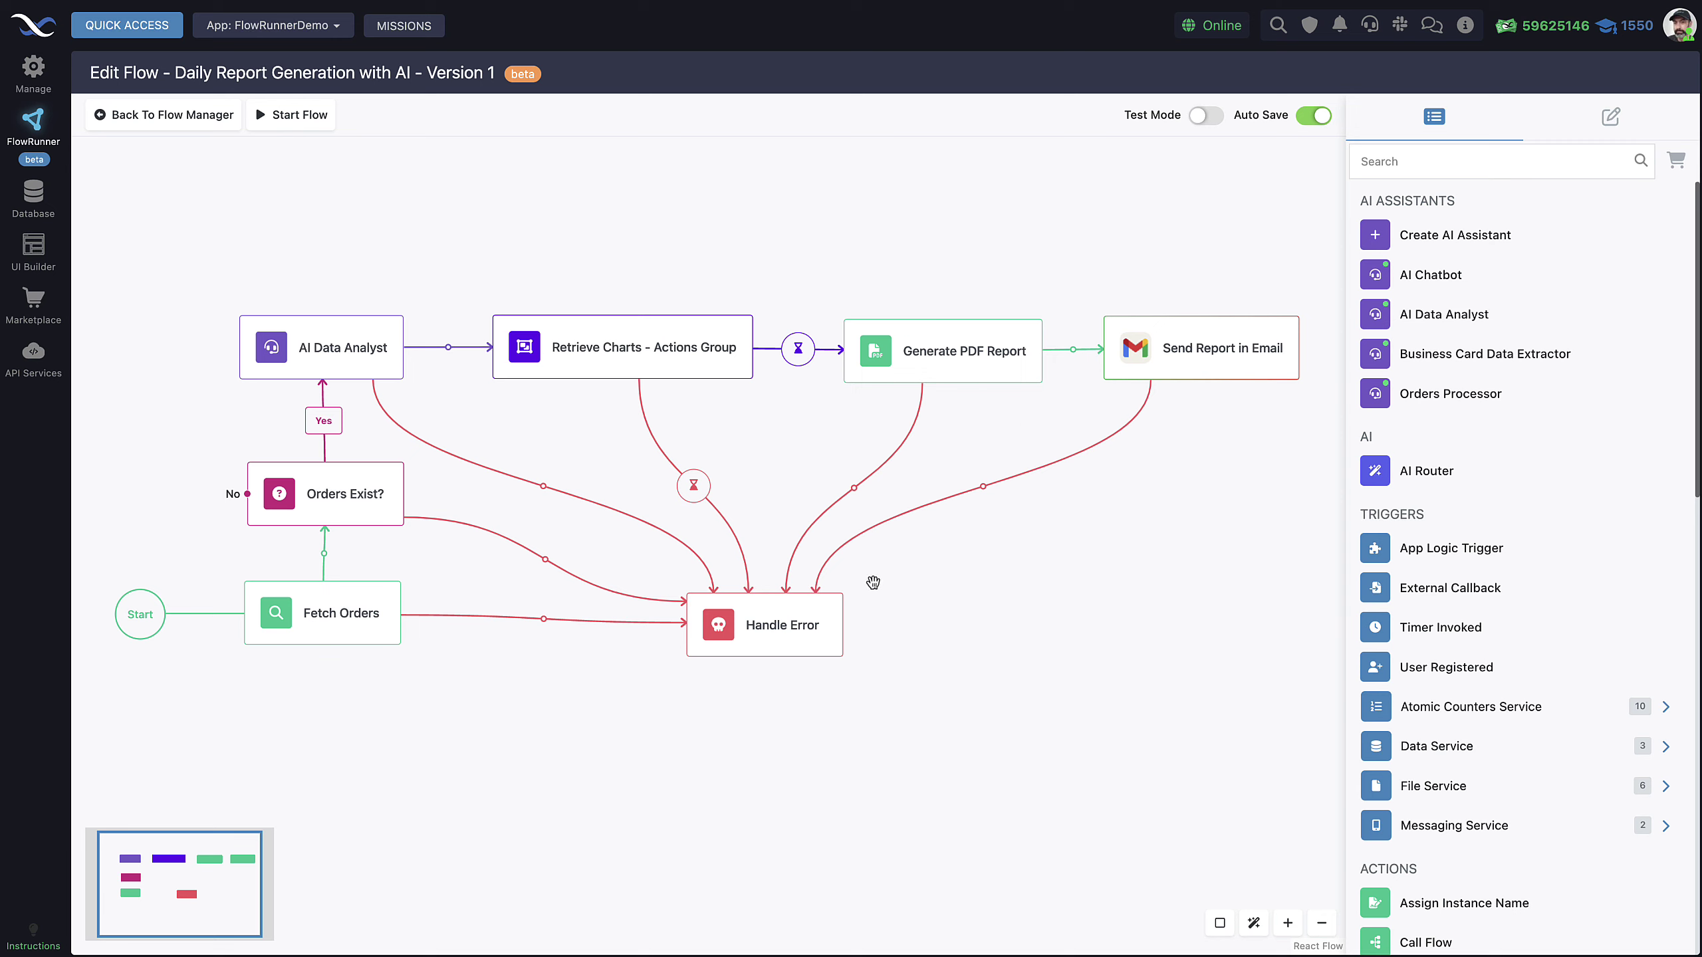
drag(784, 621, 778, 611)
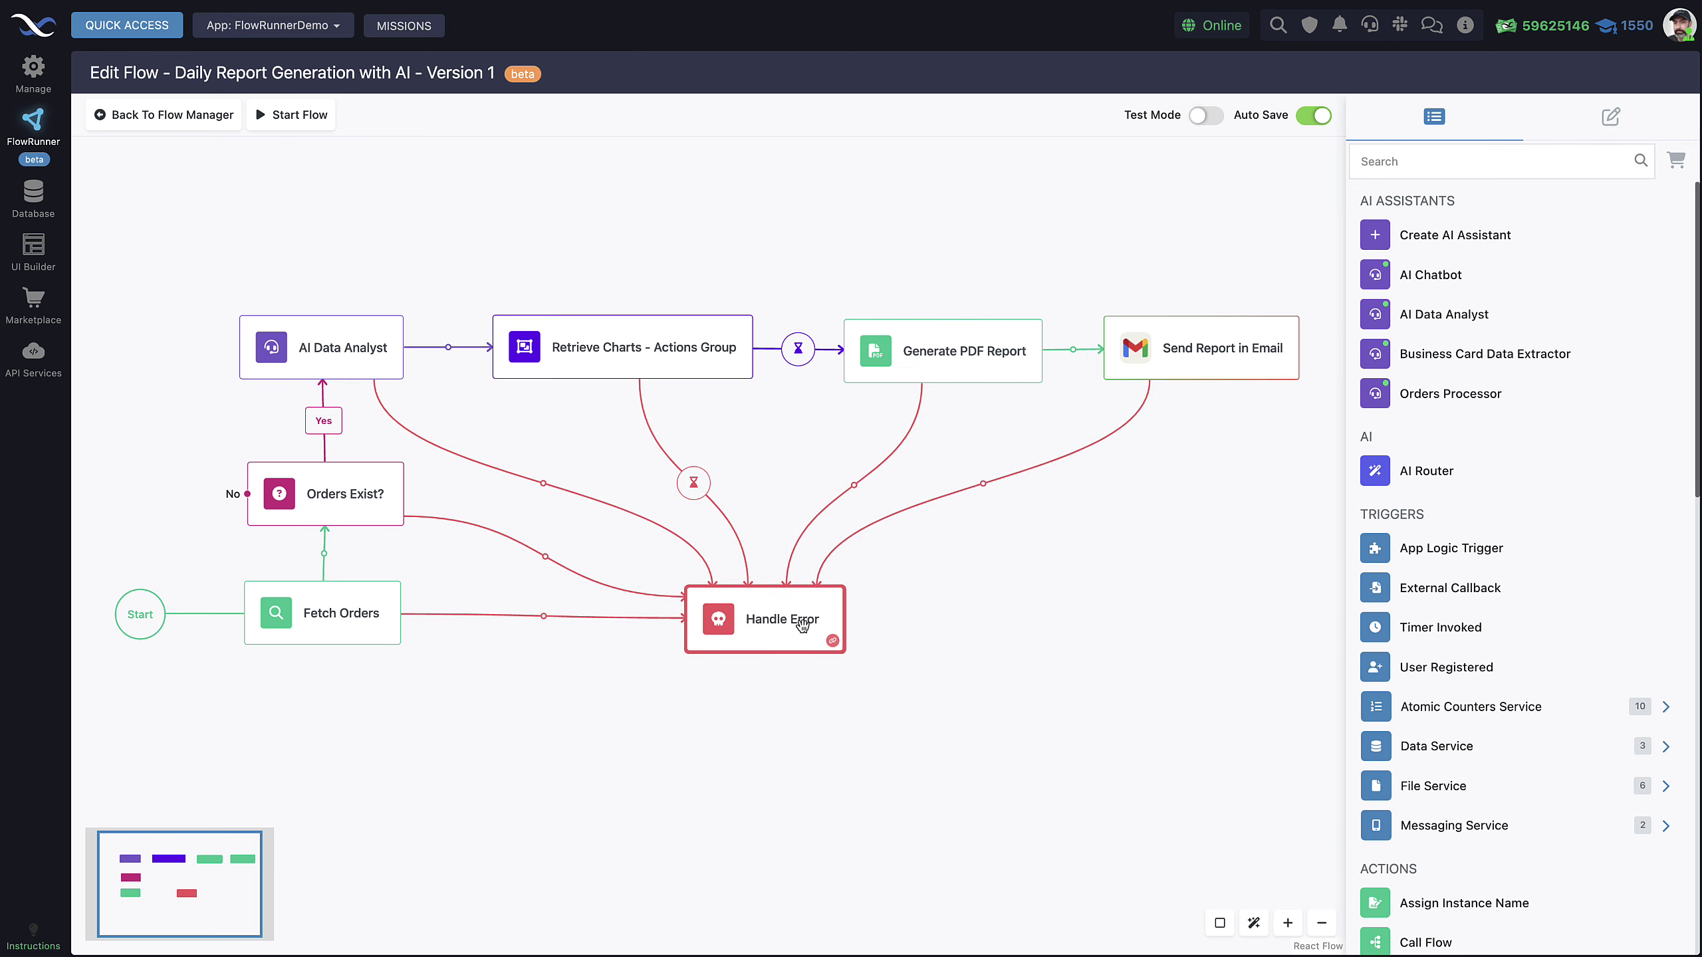
click(891, 681)
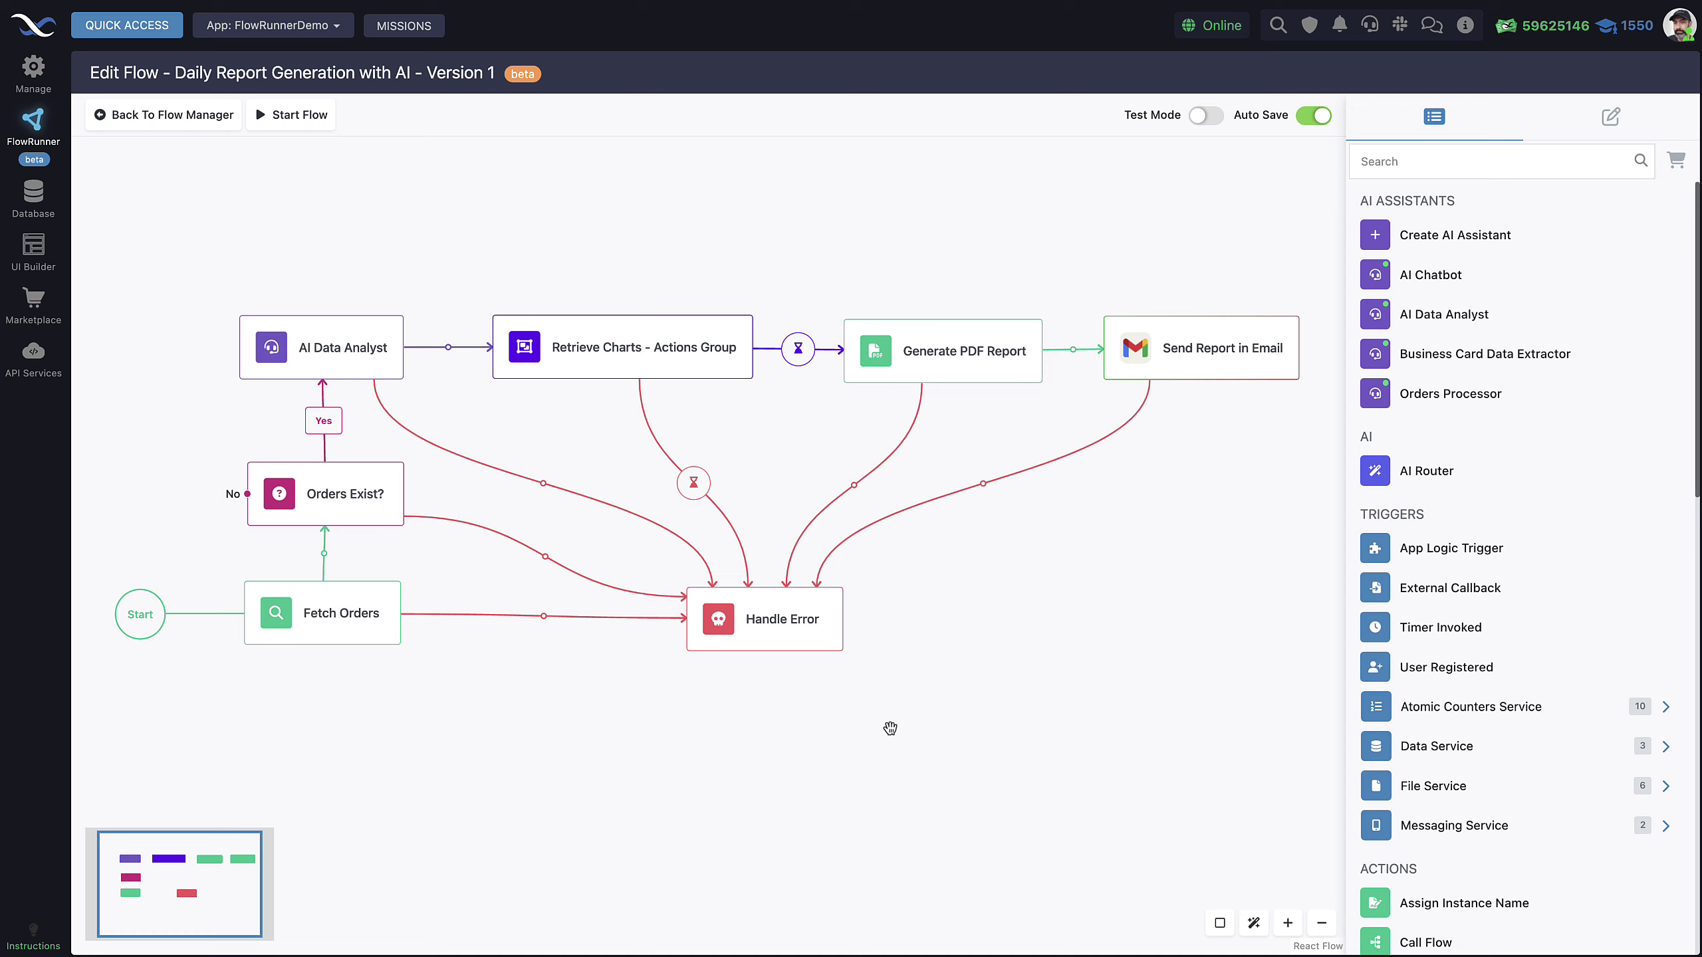